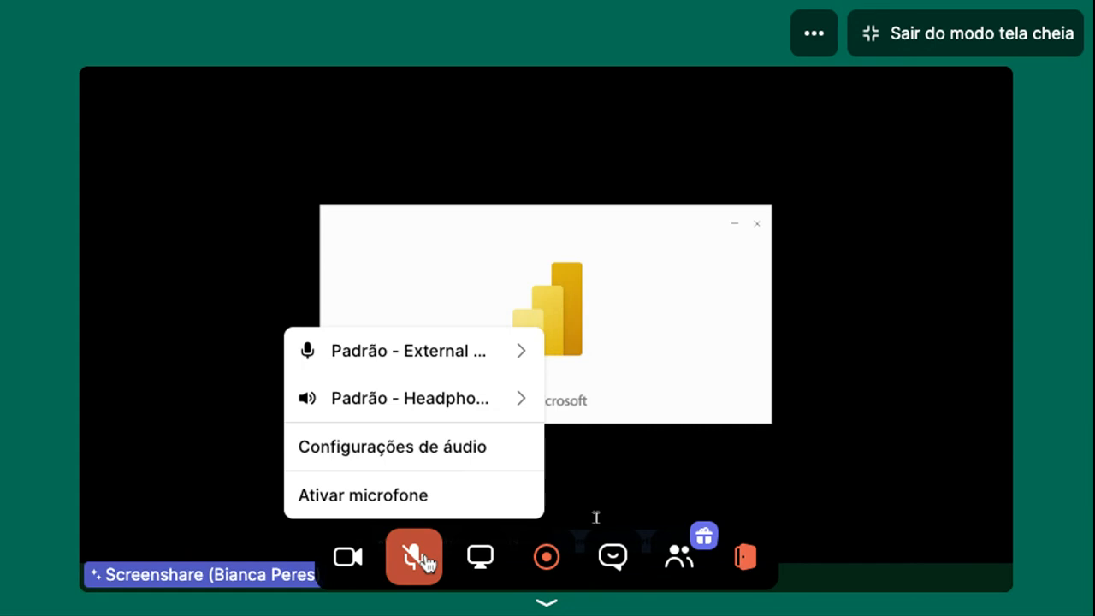
Switch the meeting microphone on to speak and mute it again.
click(419, 558)
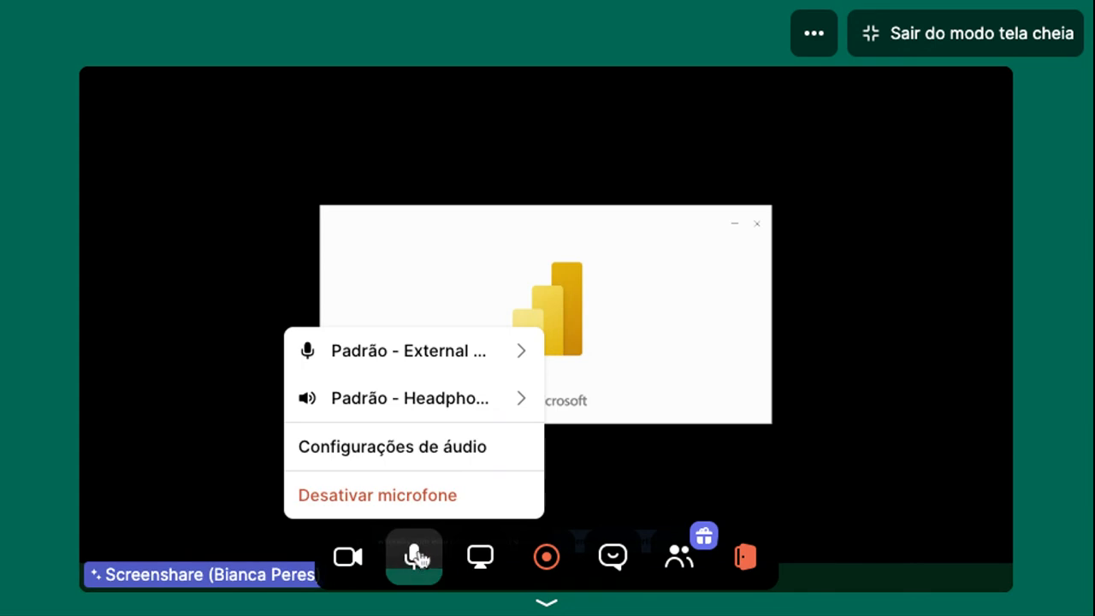
click(418, 558)
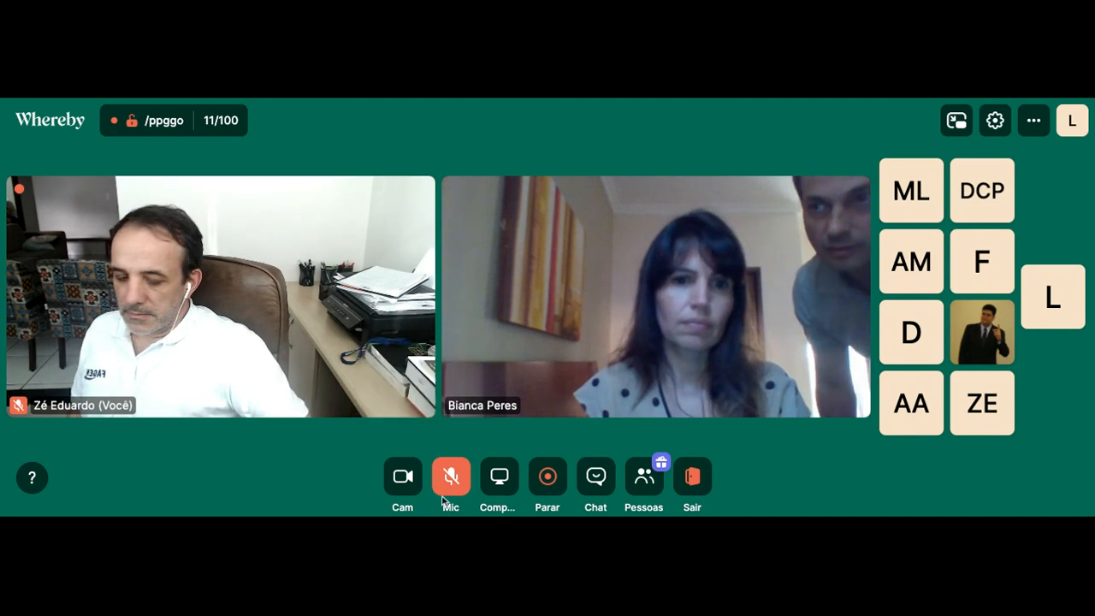
mouse_move(451, 478)
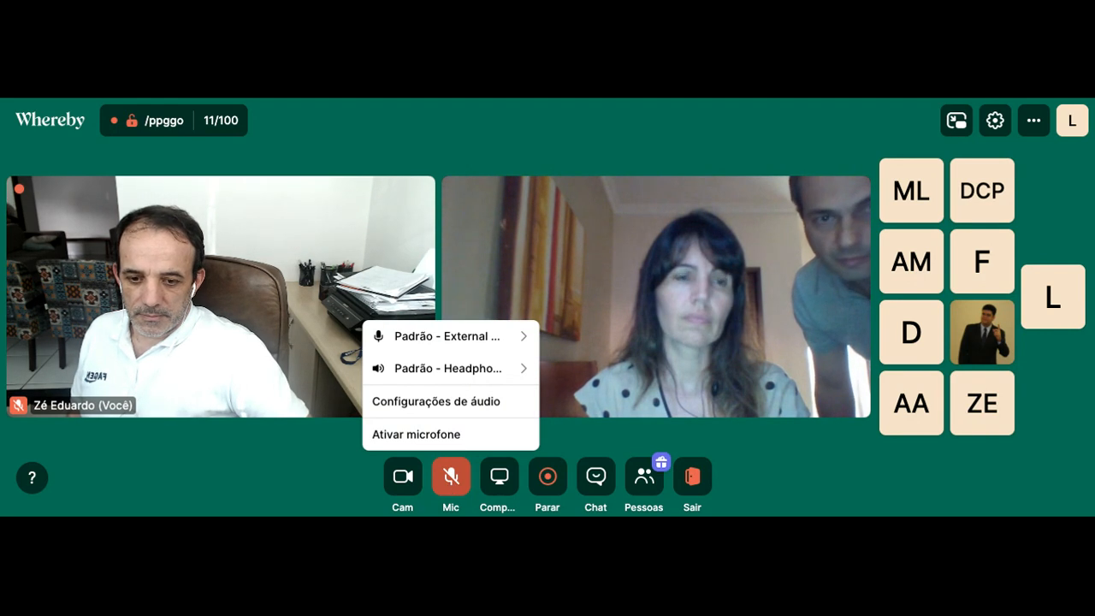
click(491, 486)
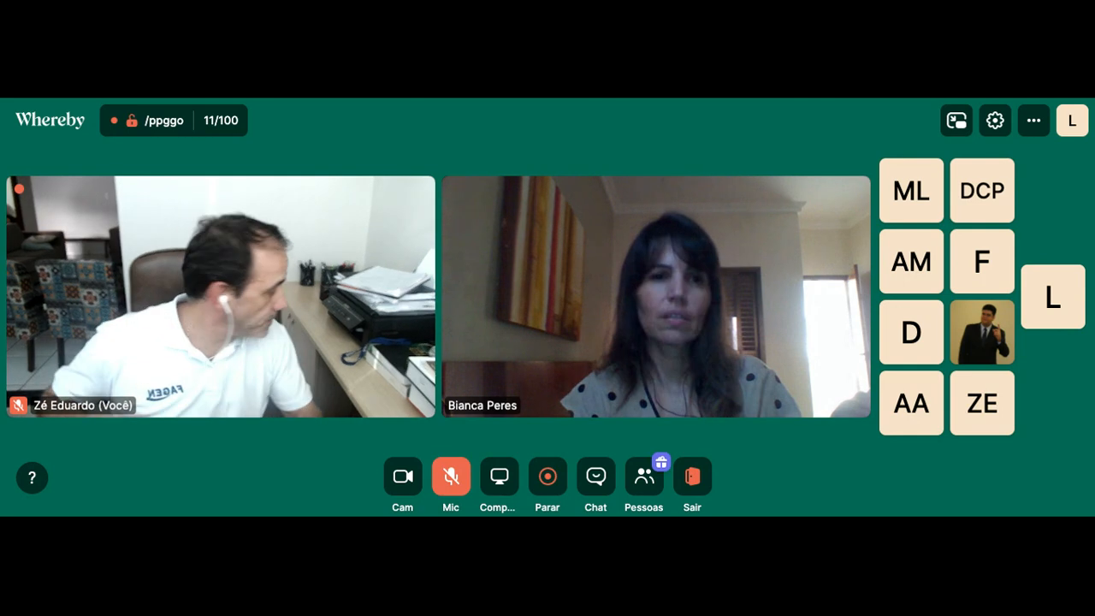
Turn off the camera and unmute the microphone in the meeting.
click(398, 477)
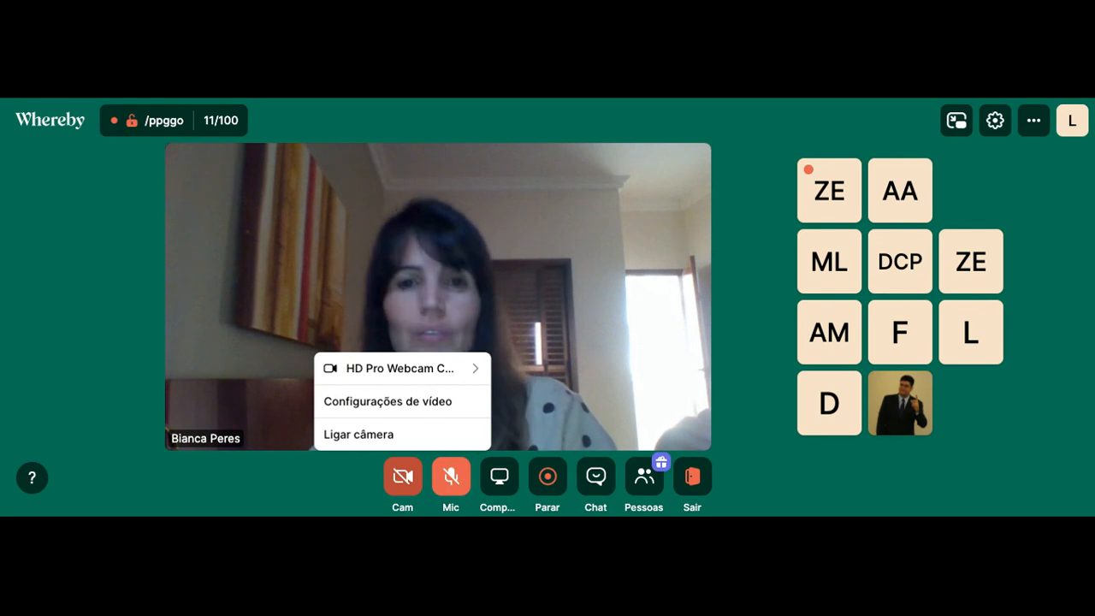
click(450, 479)
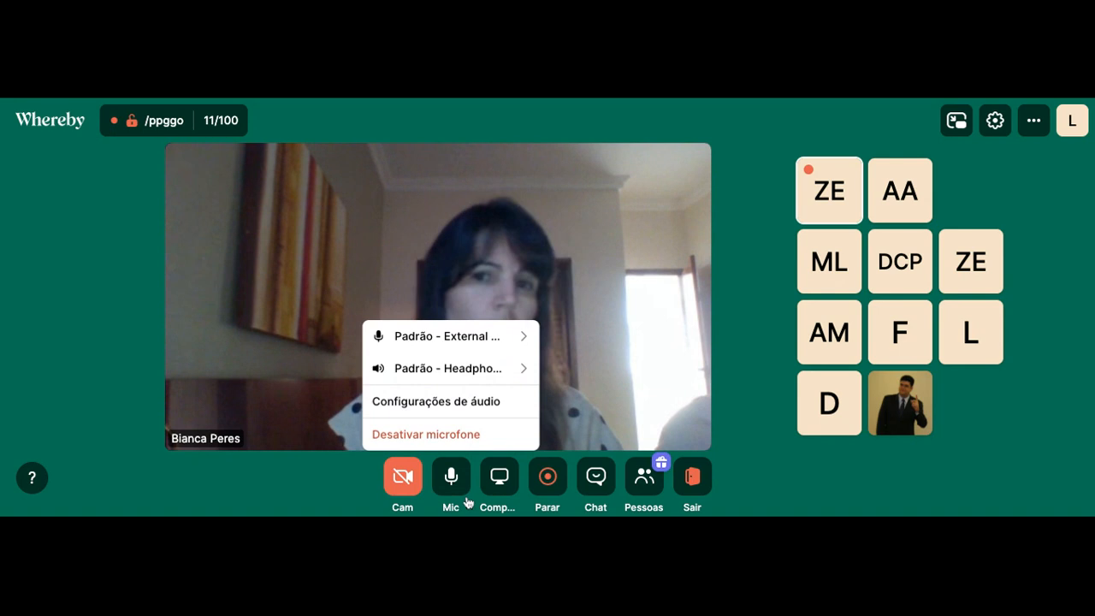
mouse_move(446, 490)
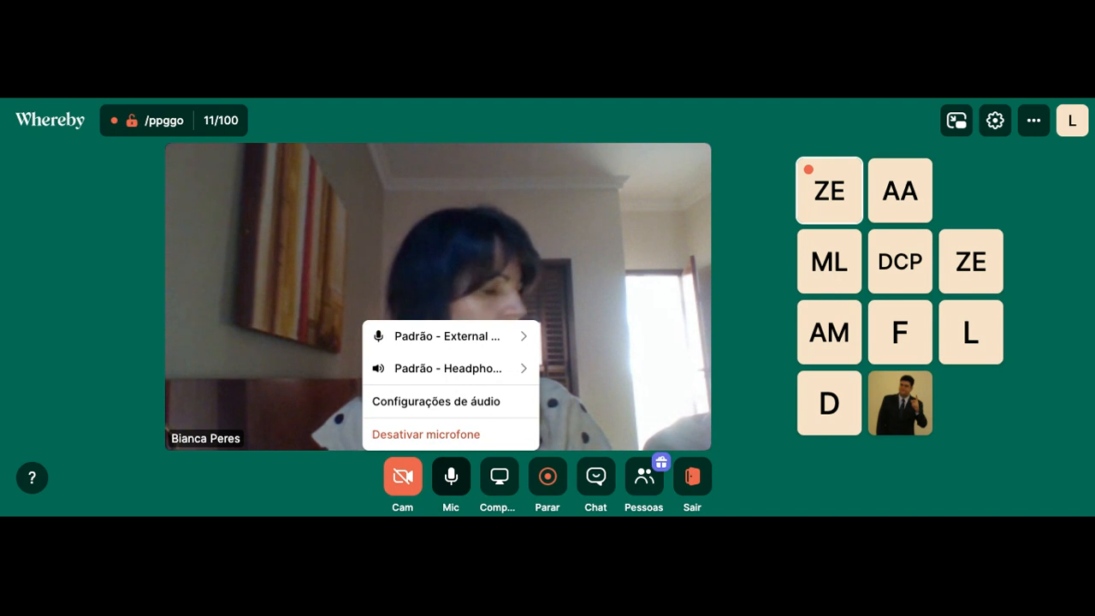
click(721, 474)
click(495, 476)
click(468, 477)
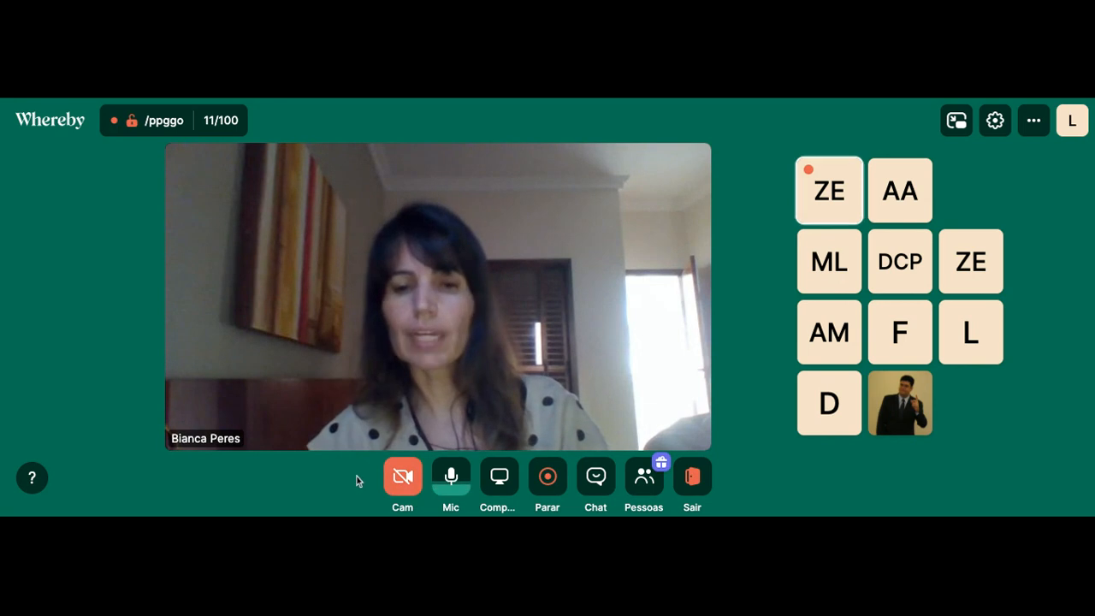
Mute the microphone in the meeting.
mouse_move(439, 474)
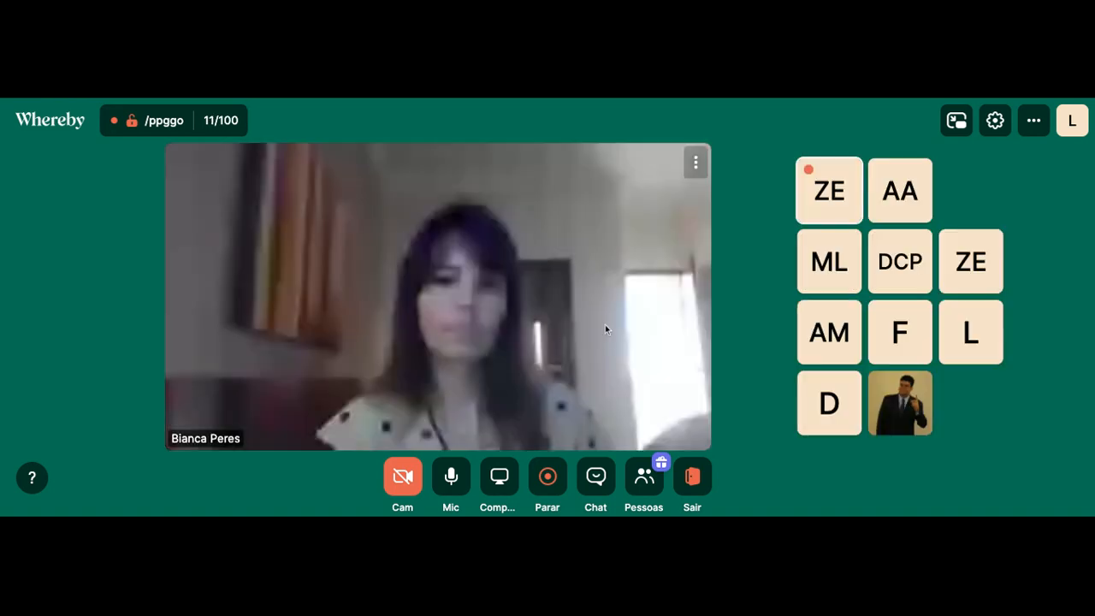
click(514, 494)
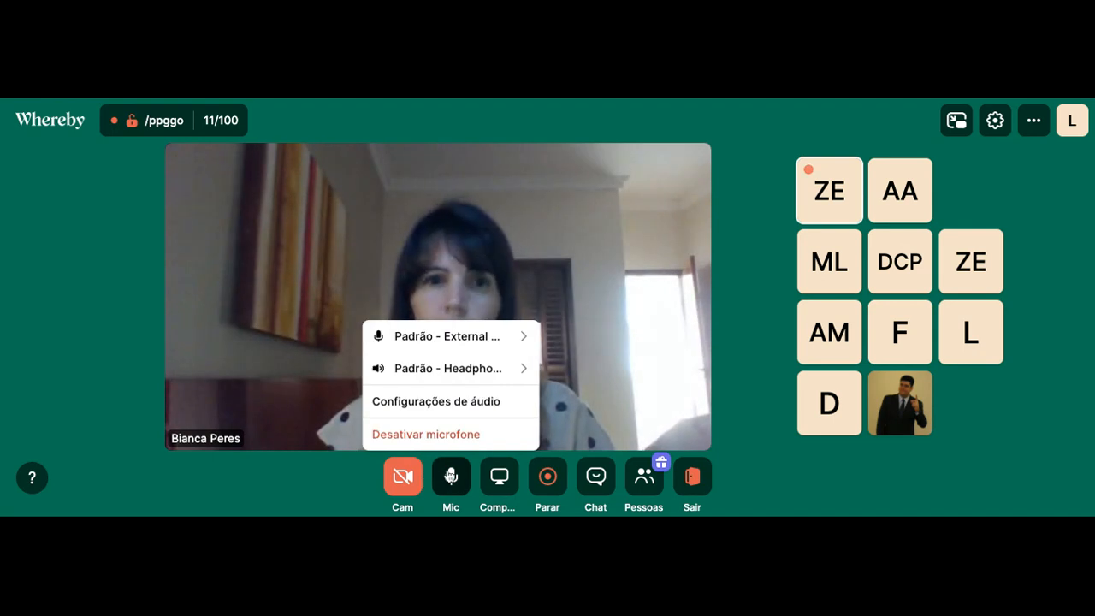
click(449, 476)
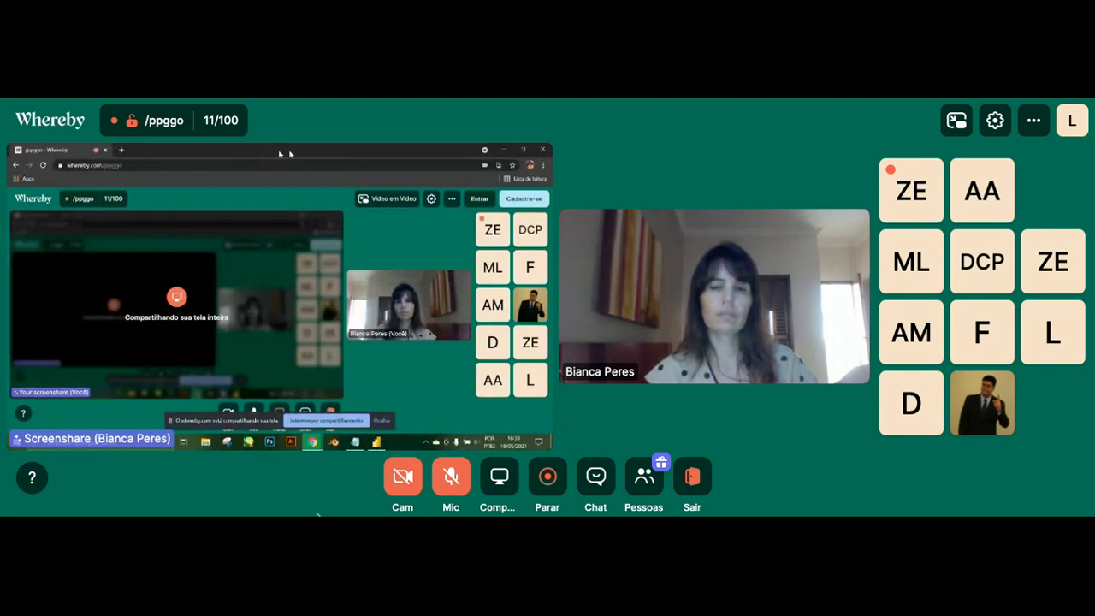
Unmute the microphone for a short remark while the report is being shared, and mute it again.
click(445, 494)
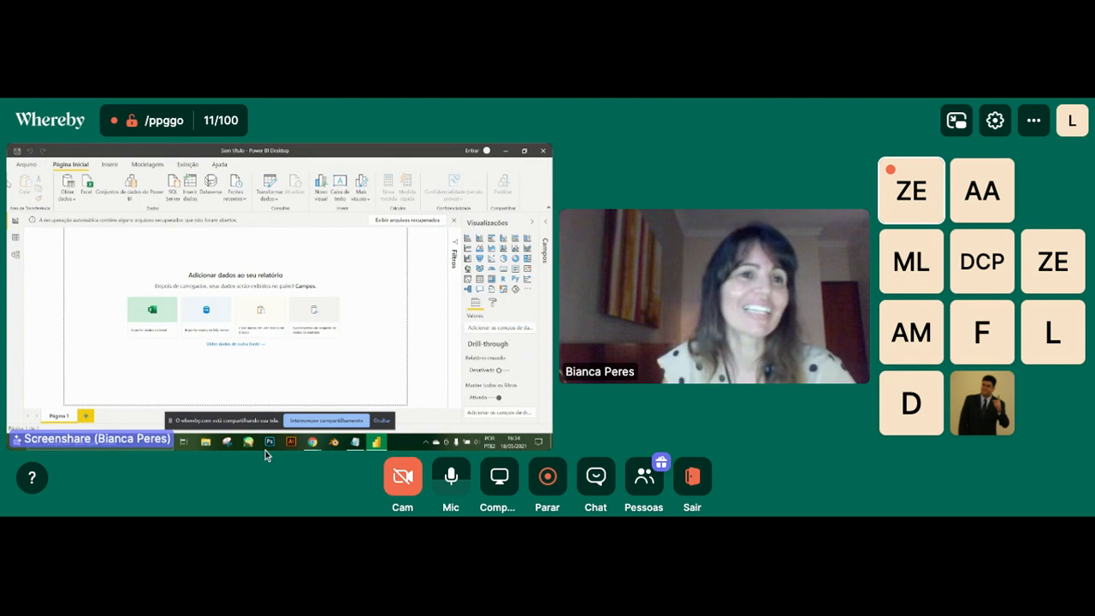
click(454, 488)
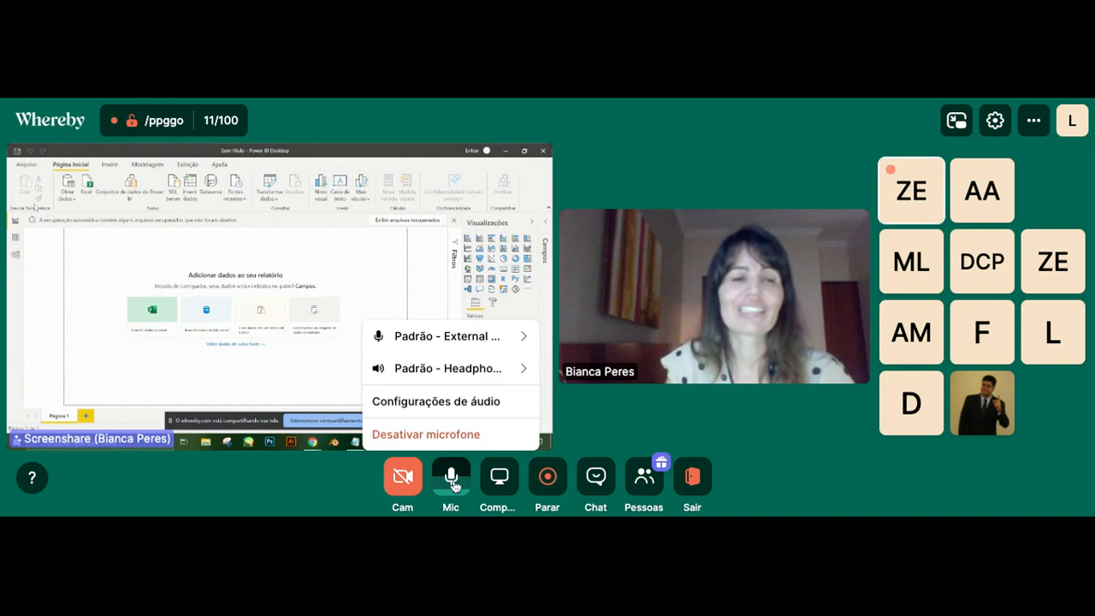
click(452, 484)
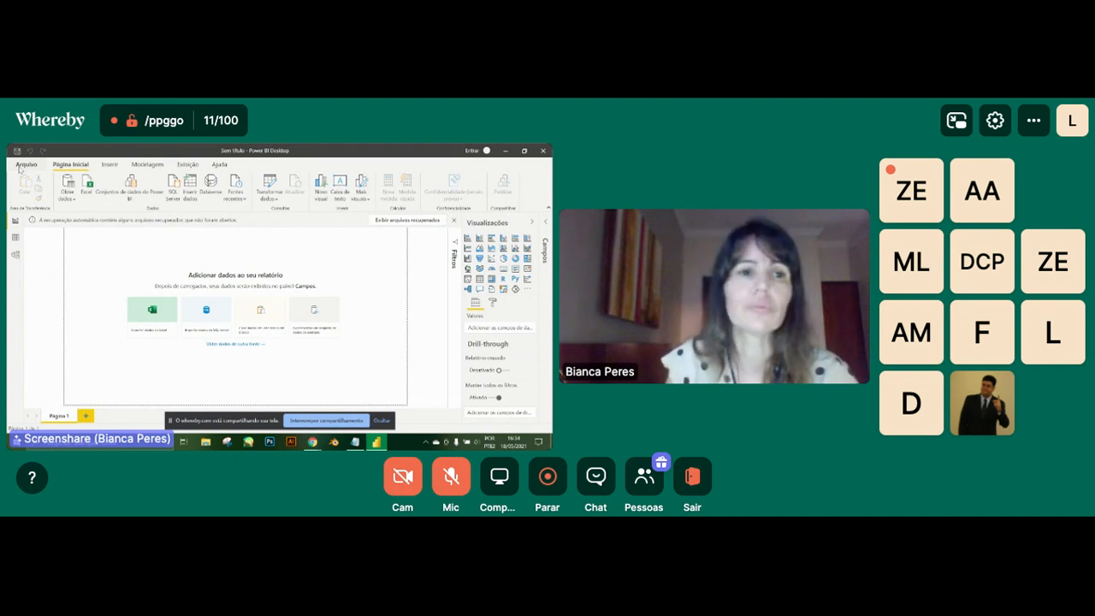
Display the presenter's shared Power BI screen in full-screen mode (Tela cheia).
mouse_move(506, 216)
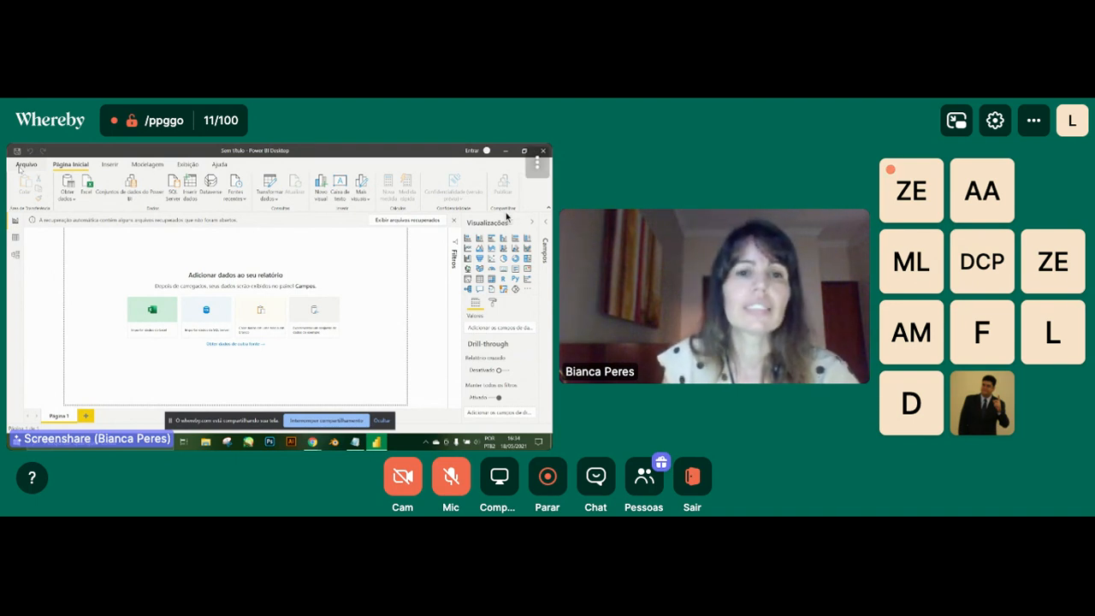
click(539, 165)
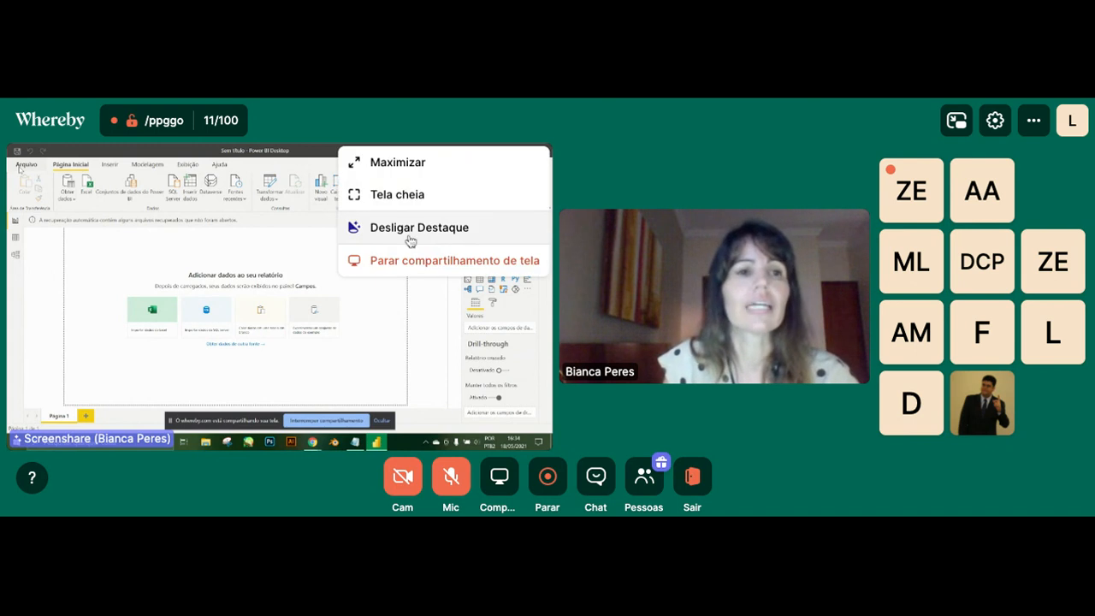
click(411, 198)
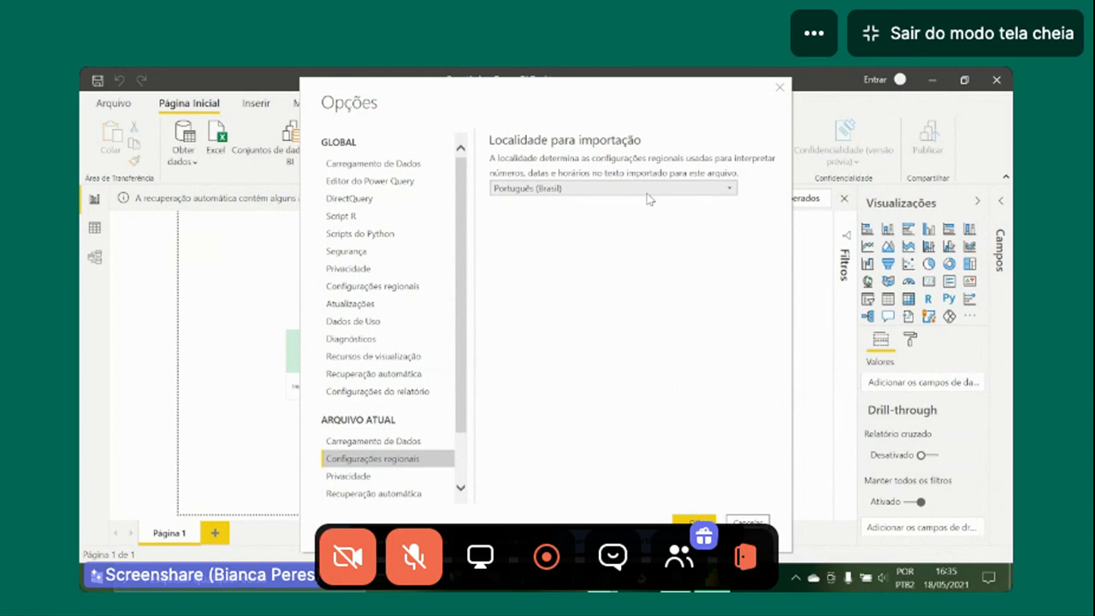
Set the current file's import locale to Inglês (Estados Unidos) and accept the options.
click(732, 190)
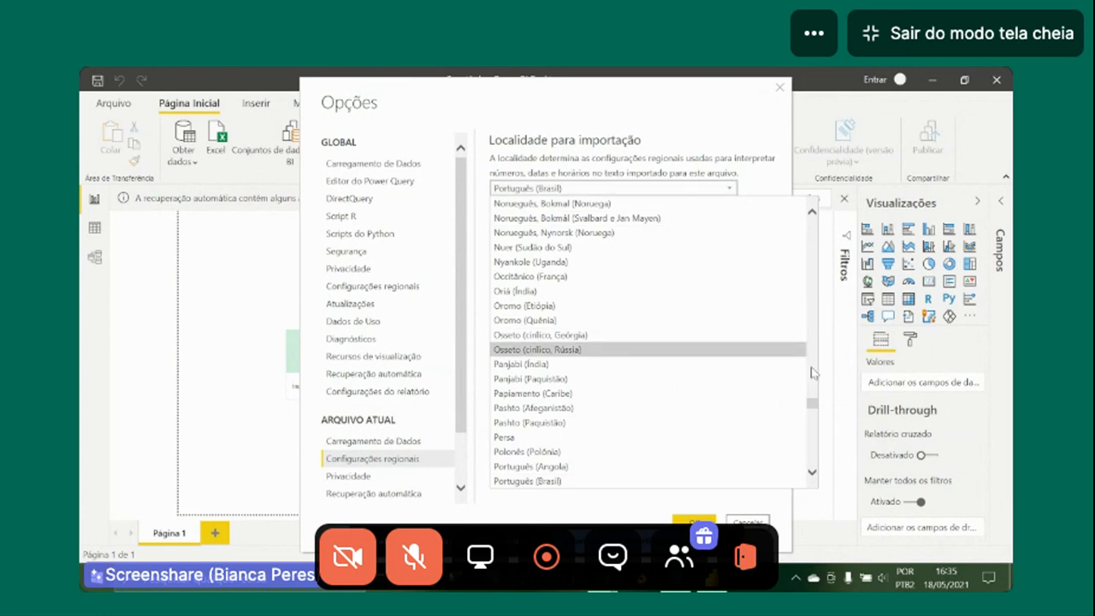
drag(812, 407, 809, 300)
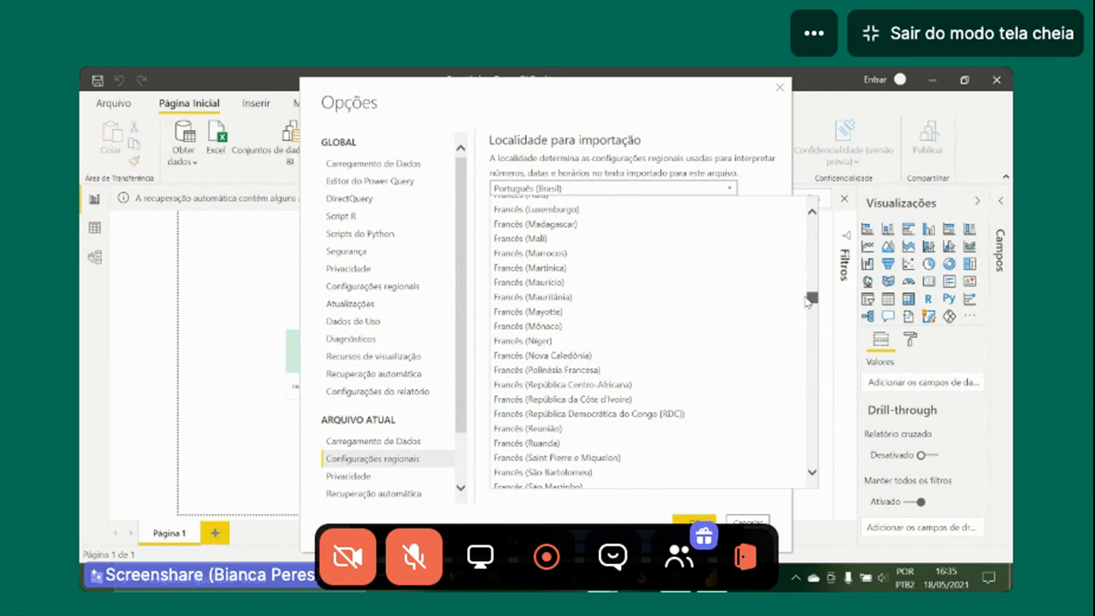
drag(806, 299, 809, 343)
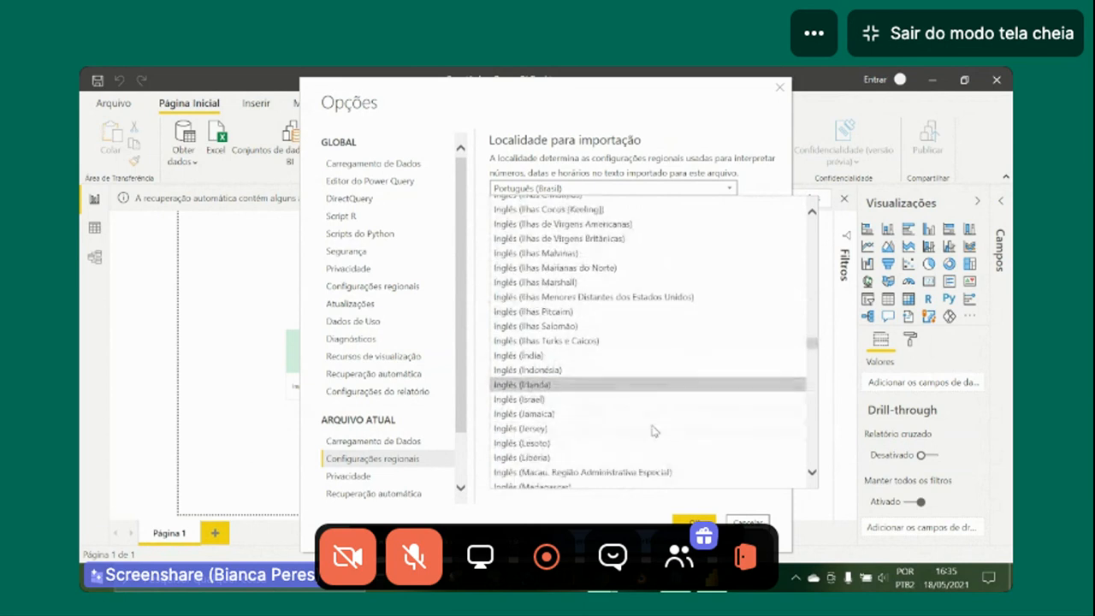
scroll(598, 402, down, 1)
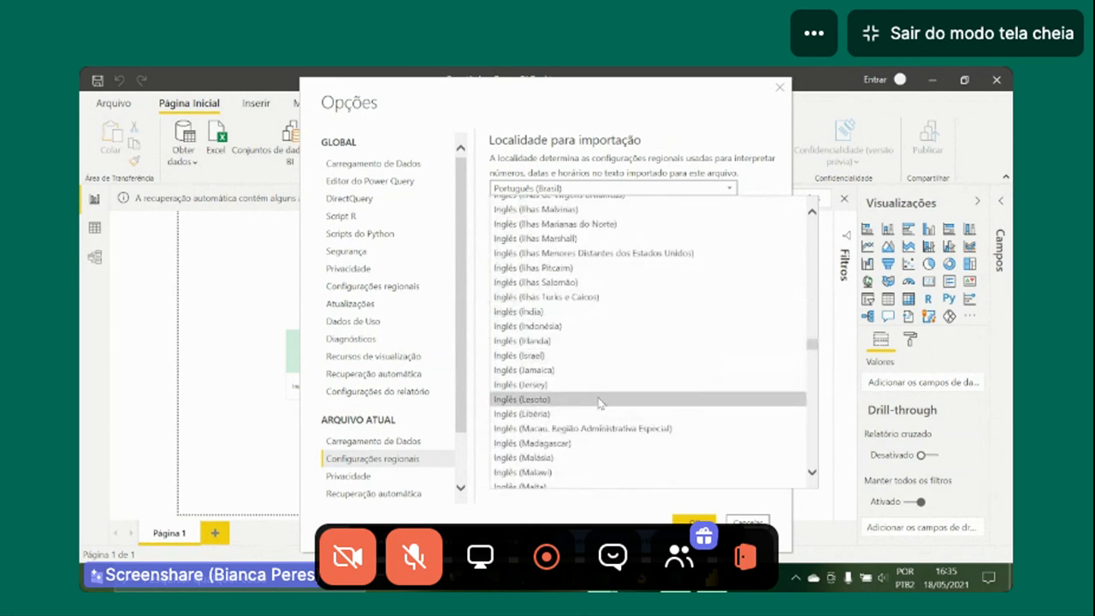
scroll(599, 402, up, 9)
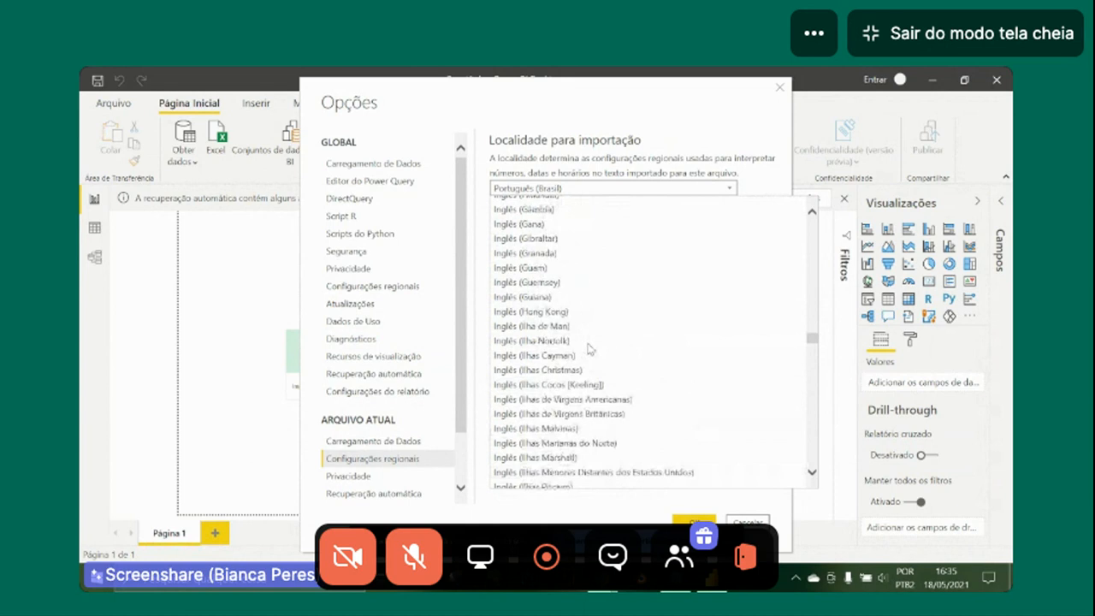
scroll(589, 349, up, 1)
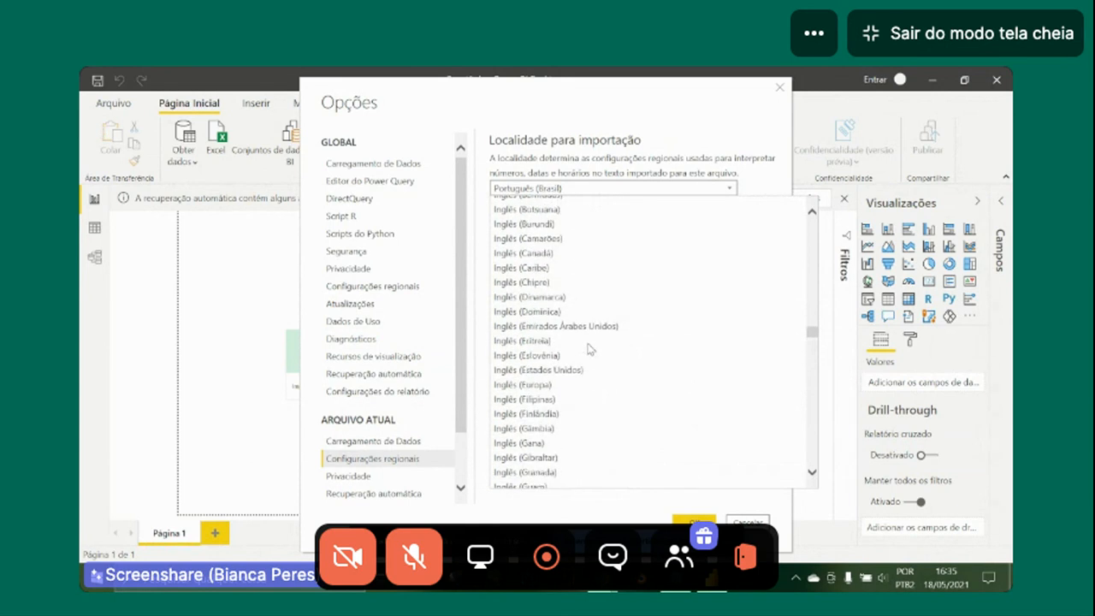
click(571, 370)
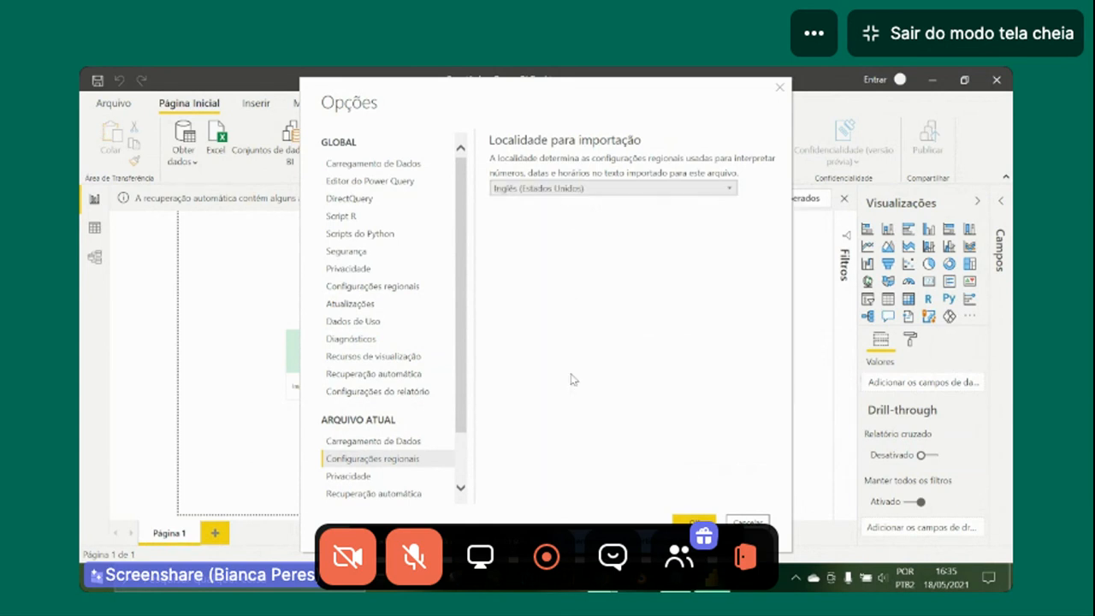
click(688, 520)
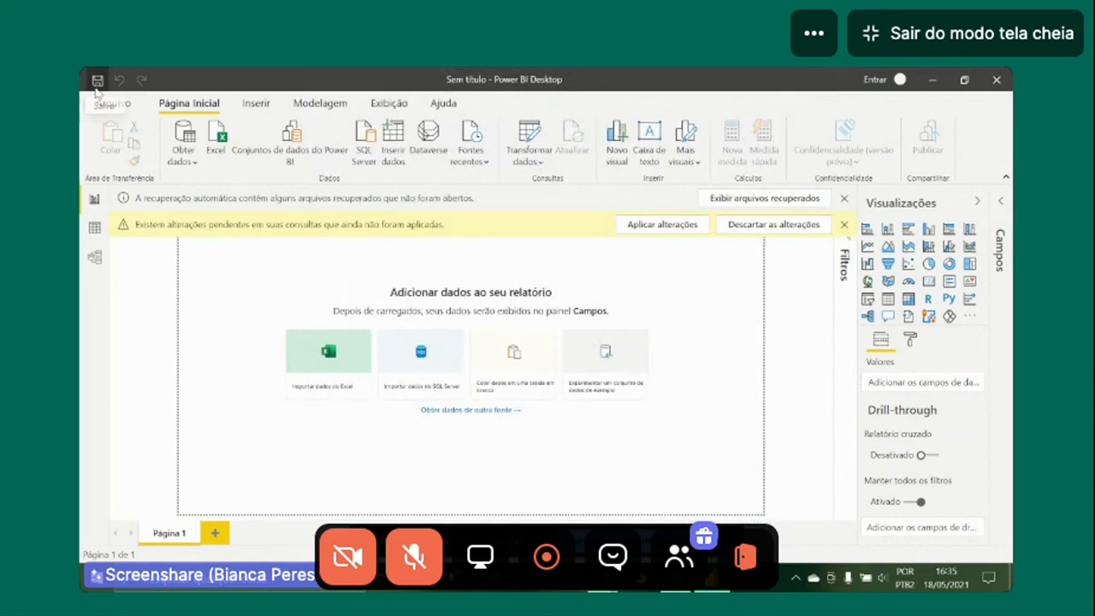
Apply the pending query changes and save the report as MiniCursoPBIcompras.
click(97, 82)
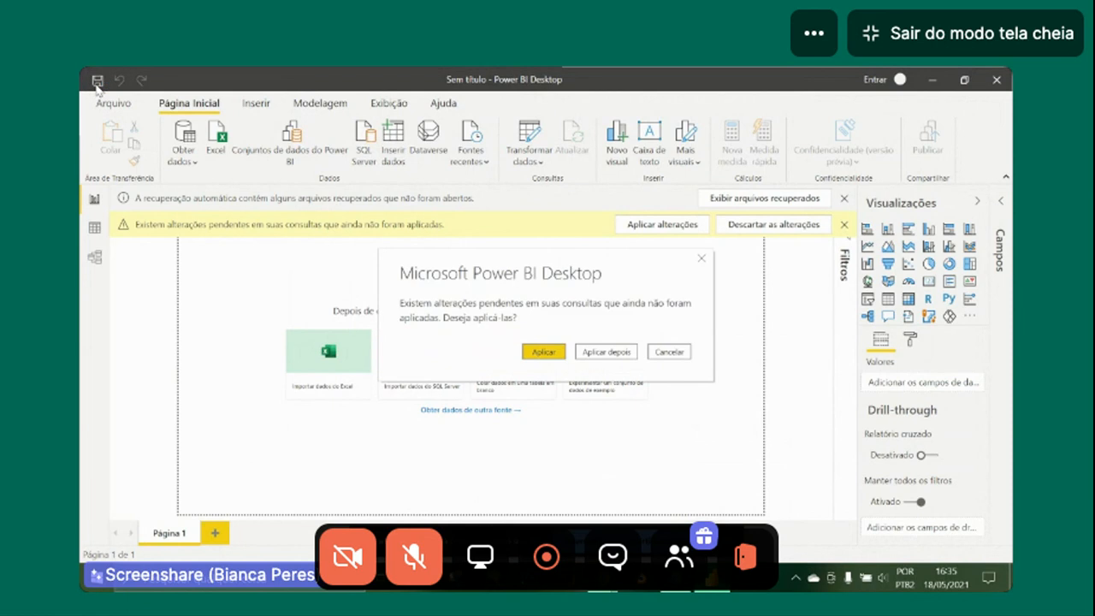
click(539, 352)
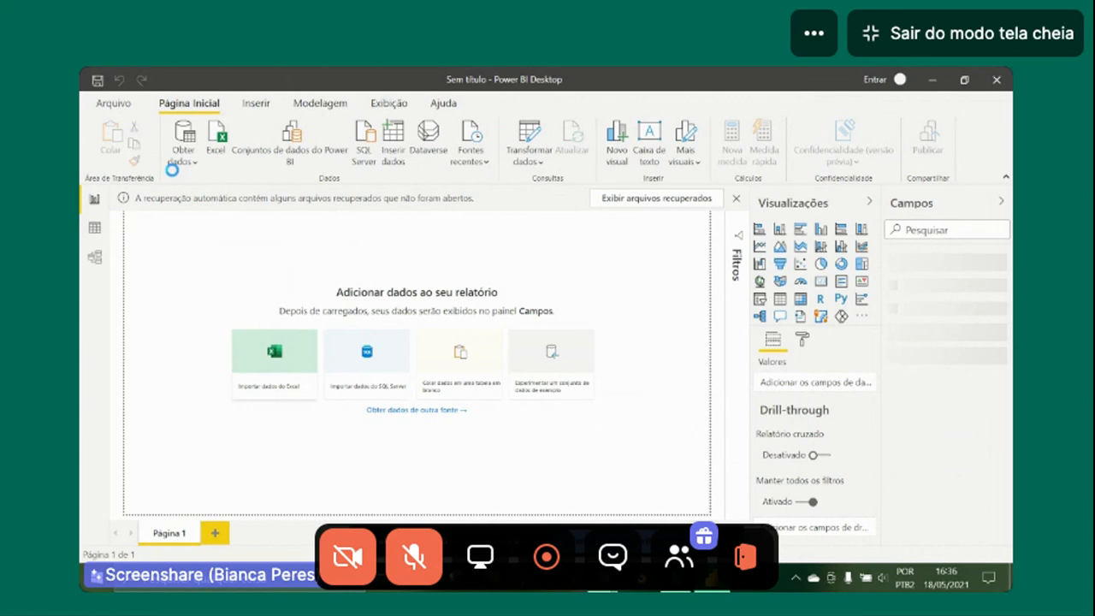
key(ctrl+s)
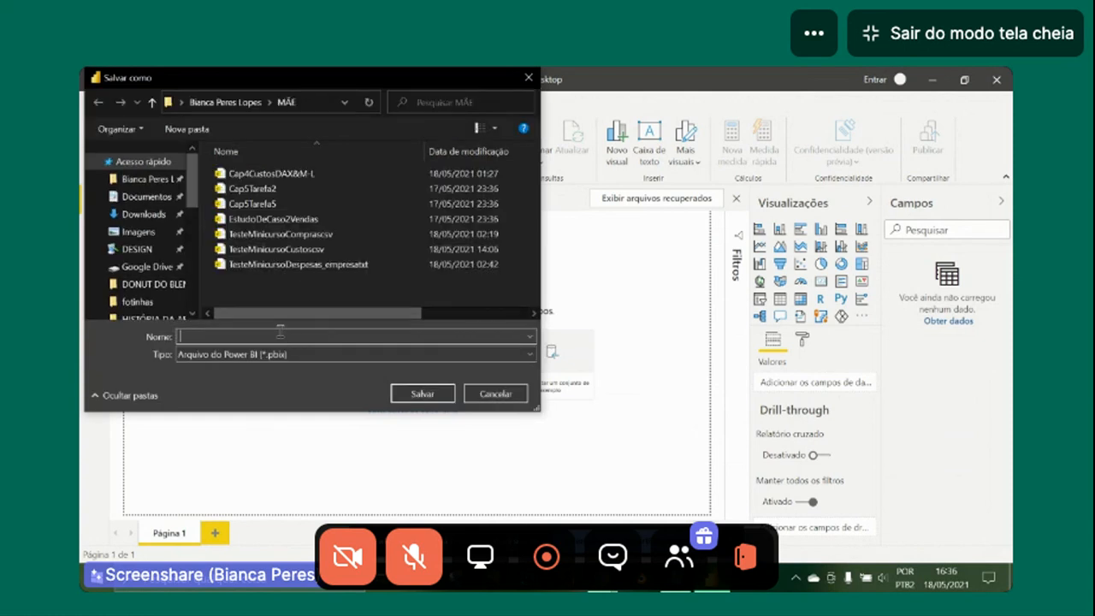
text(MiniCursoPBIc)
text(ompras)
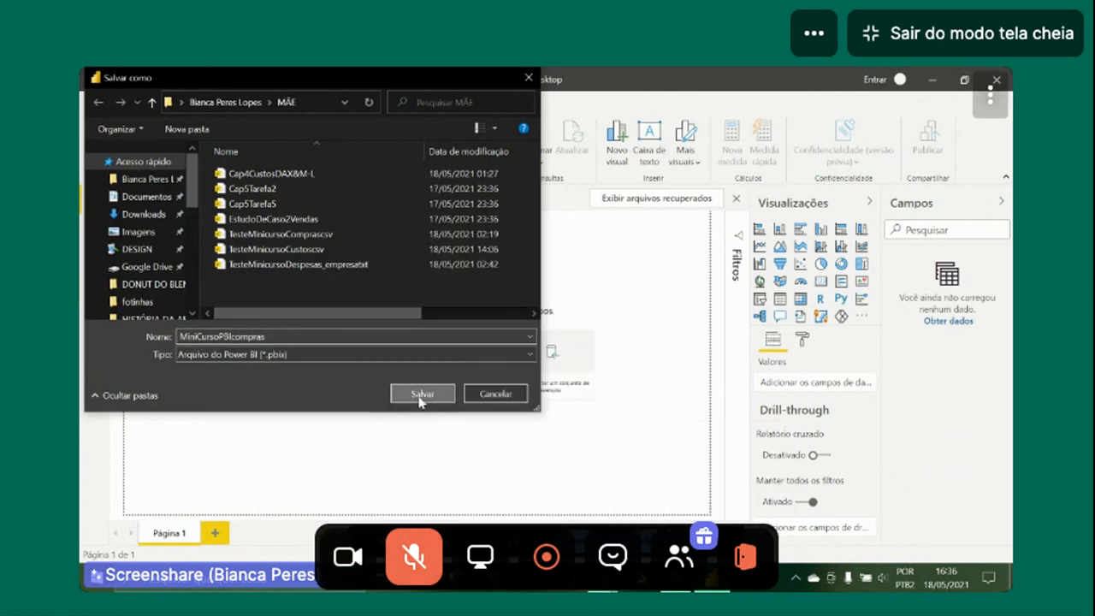
click(420, 395)
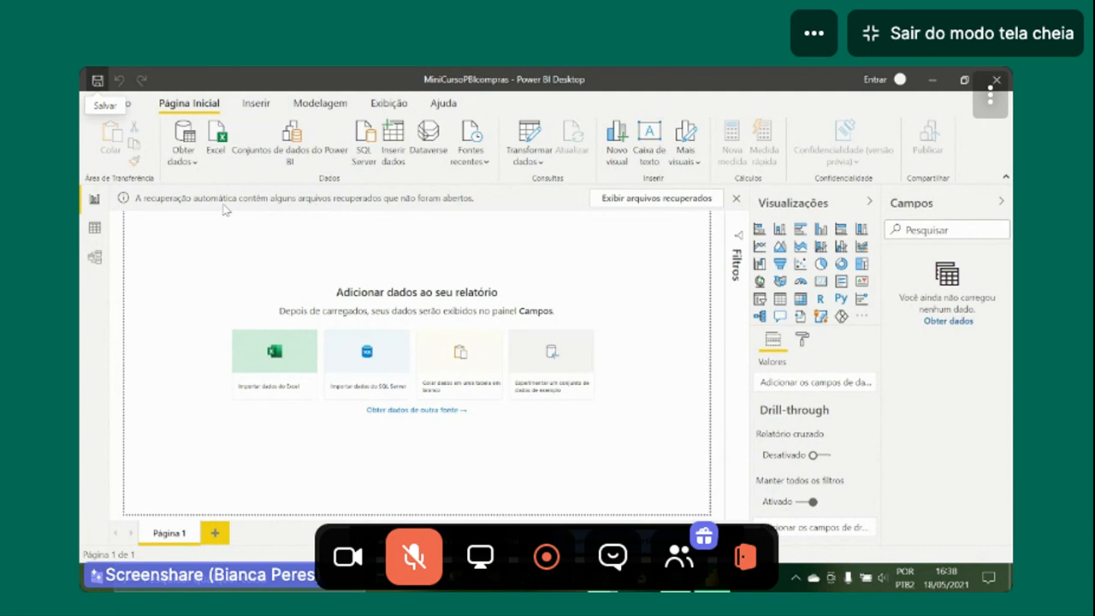
Visit the data and model views, and open the compras file as a Texto/CSV data source.
click(95, 229)
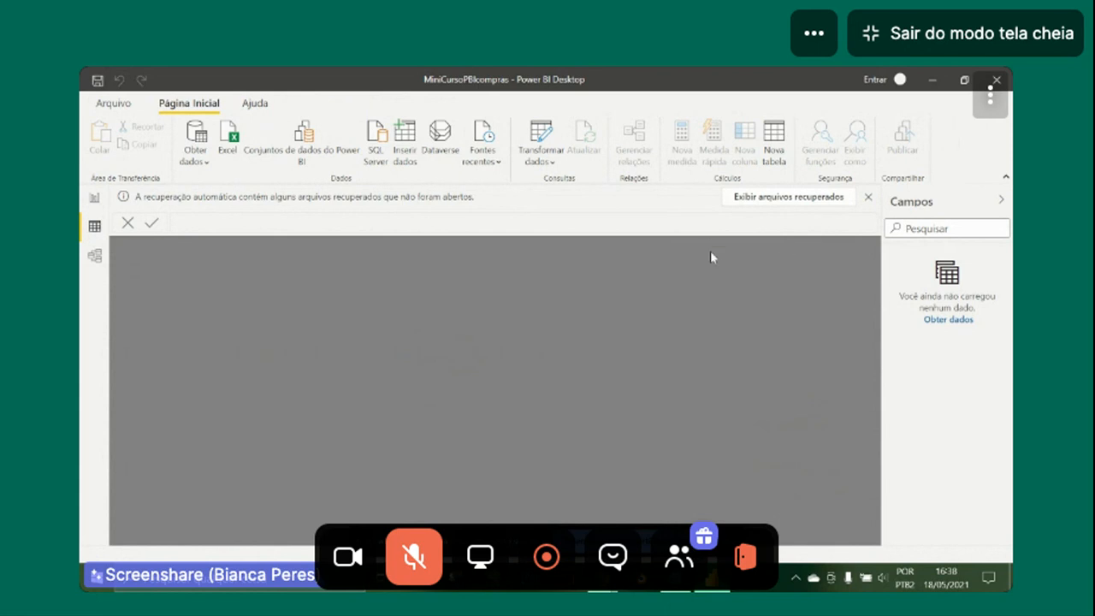
click(94, 257)
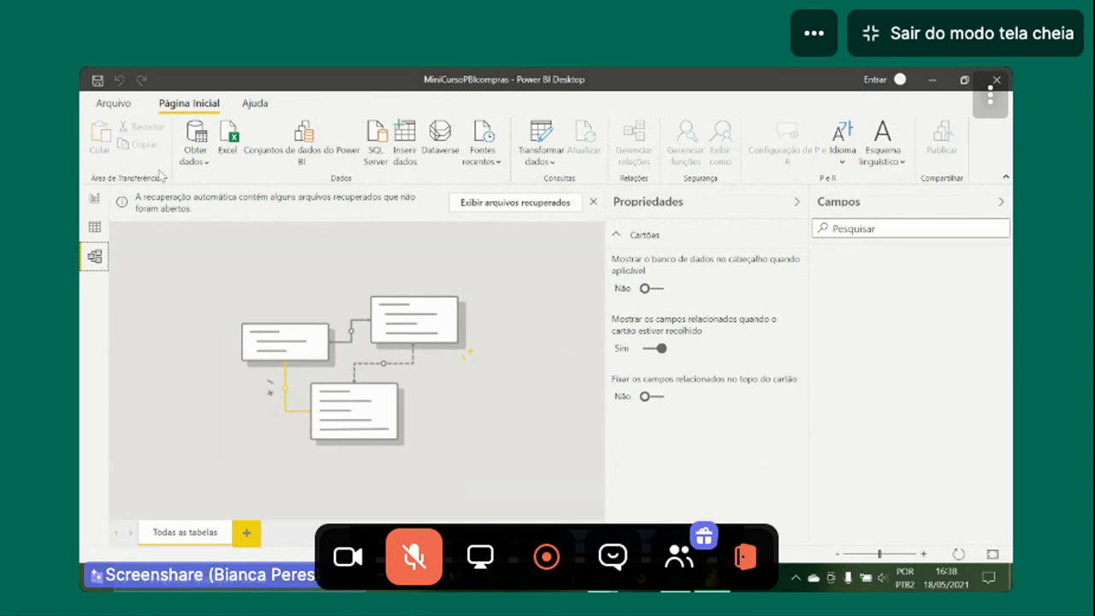
click(206, 165)
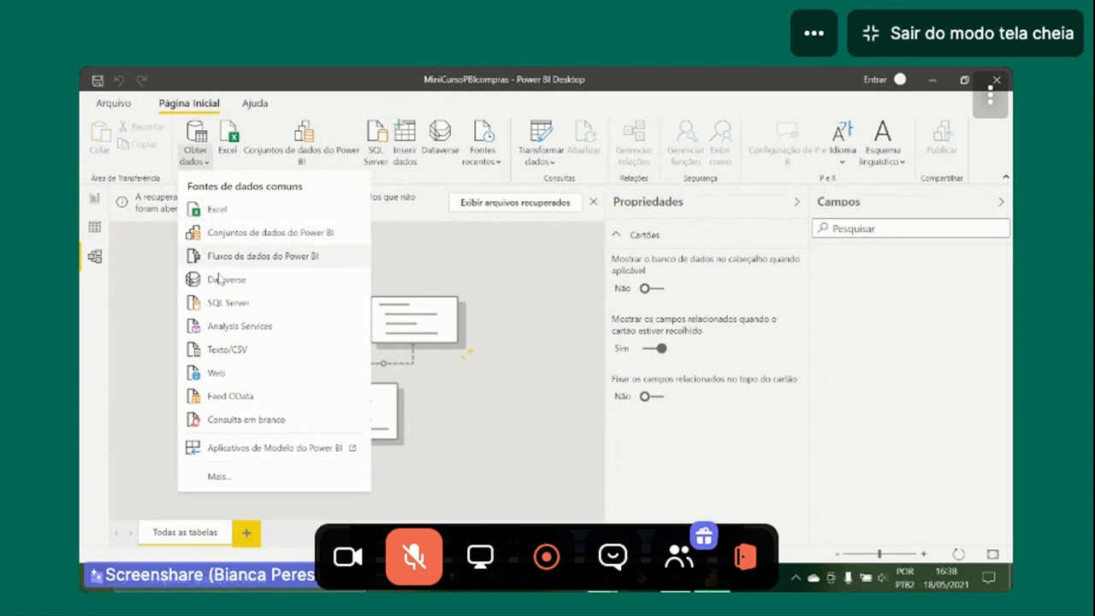
click(242, 350)
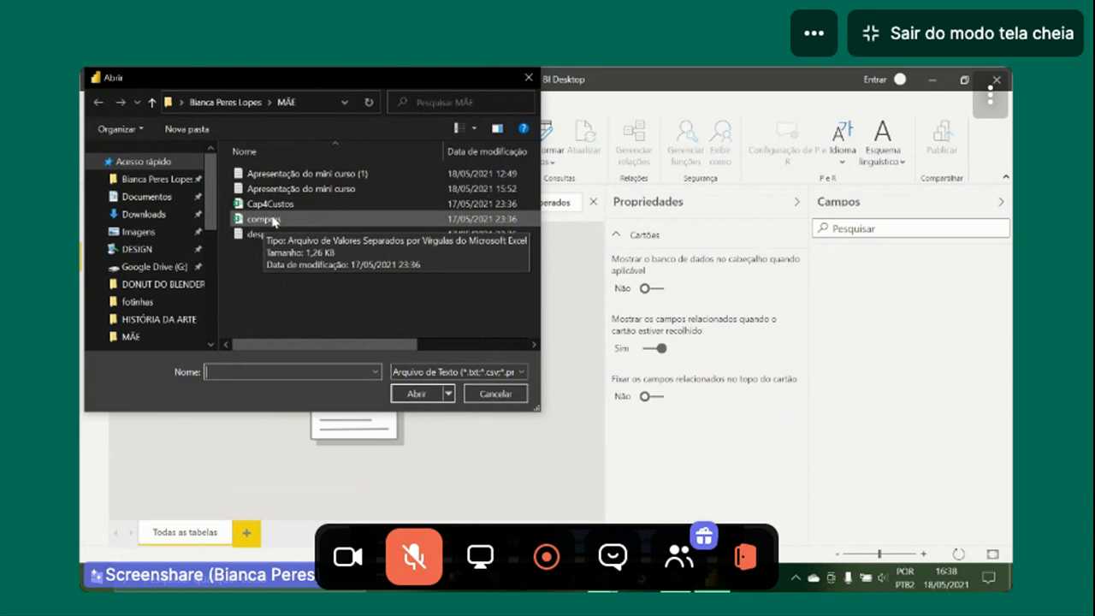
click(267, 220)
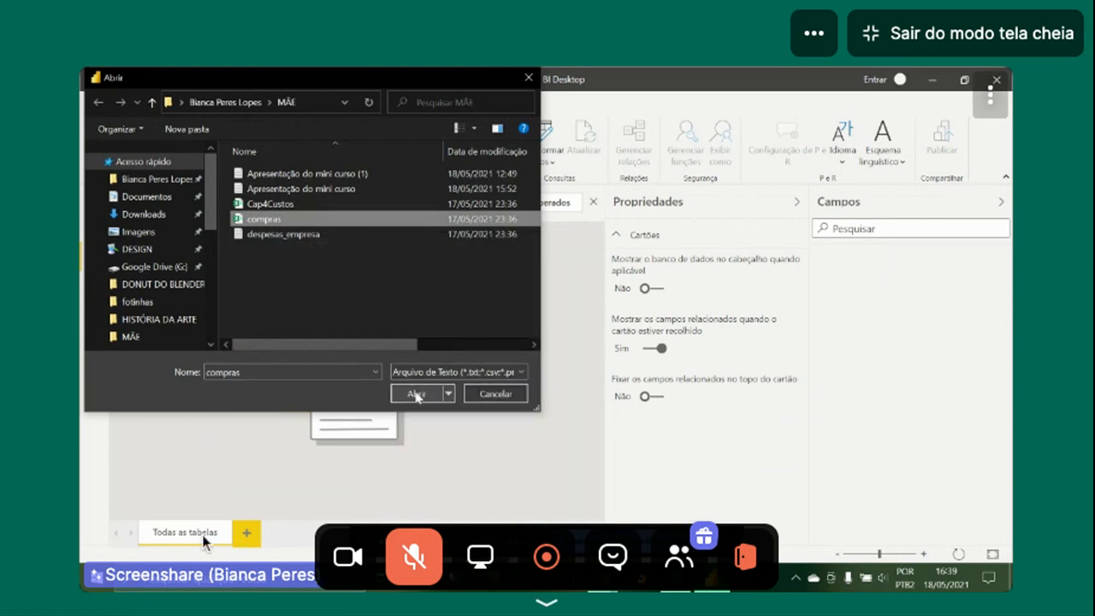
click(415, 395)
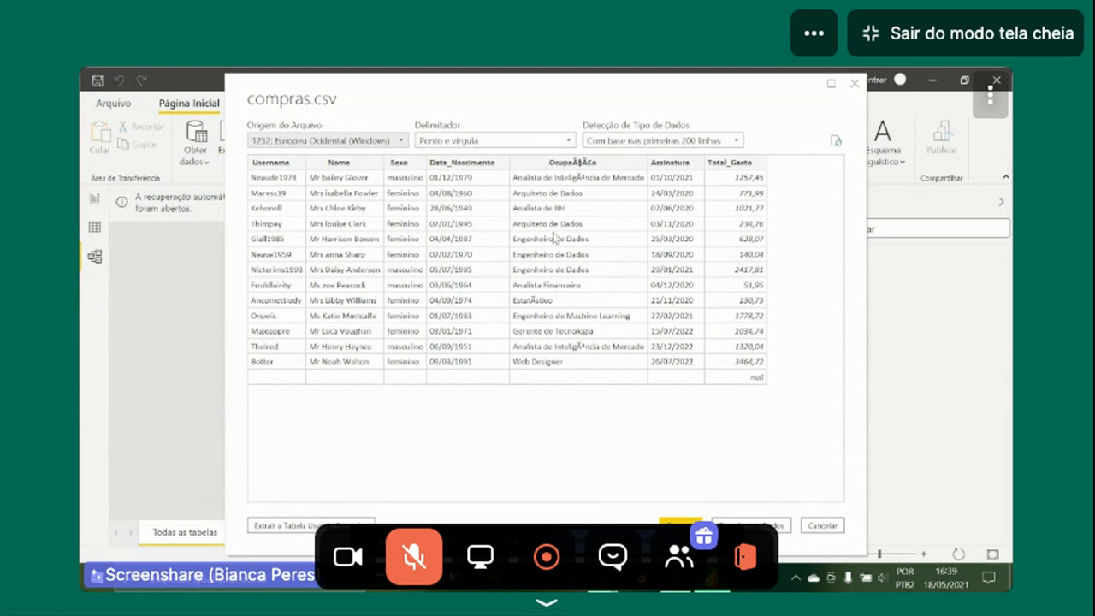
click(737, 143)
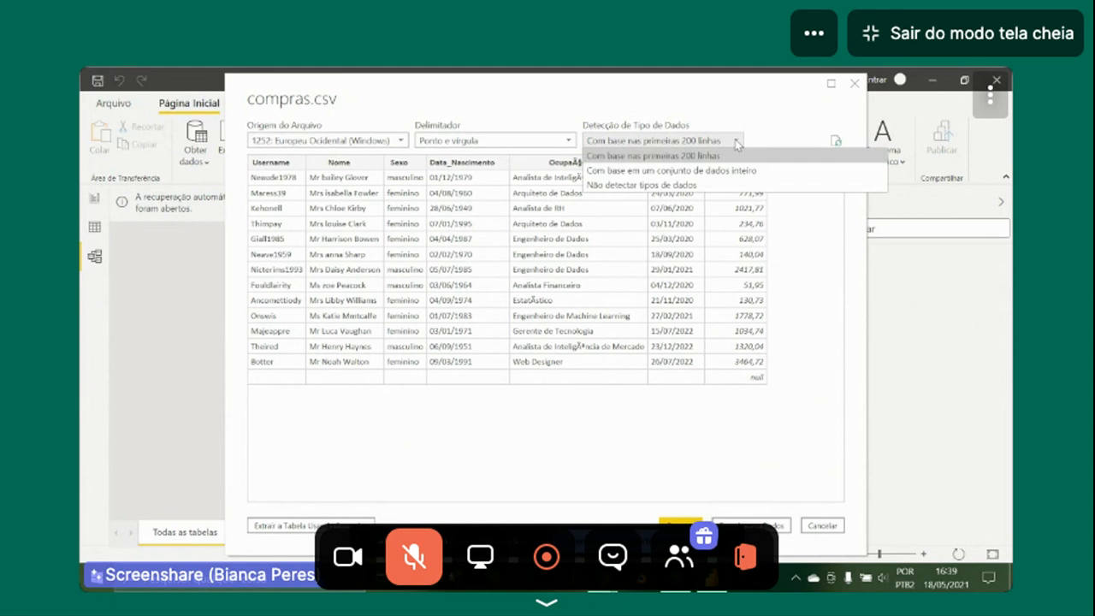
click(738, 143)
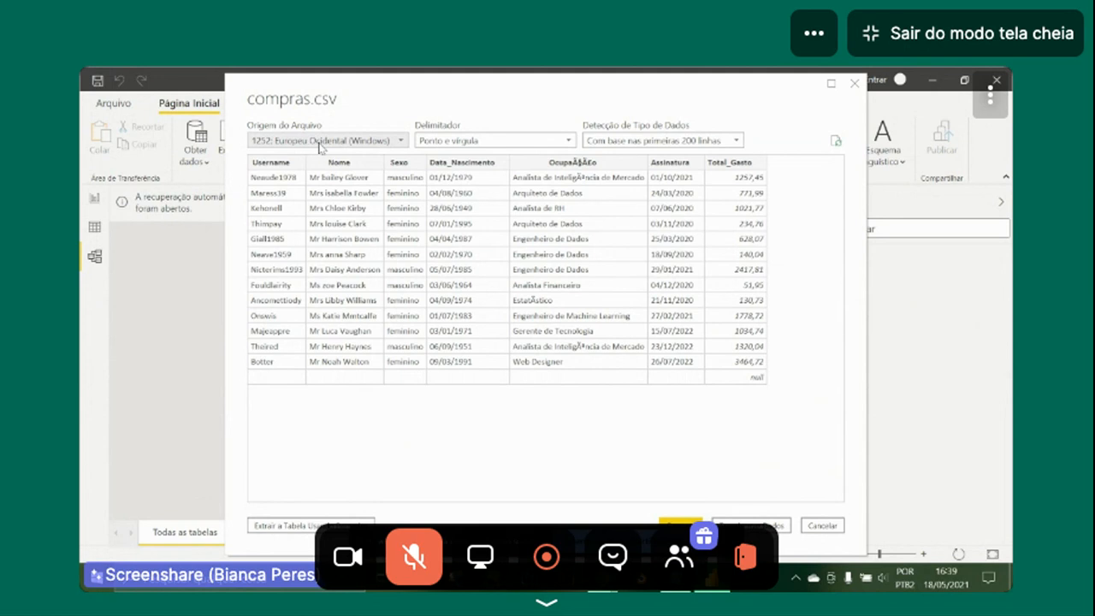
click(403, 141)
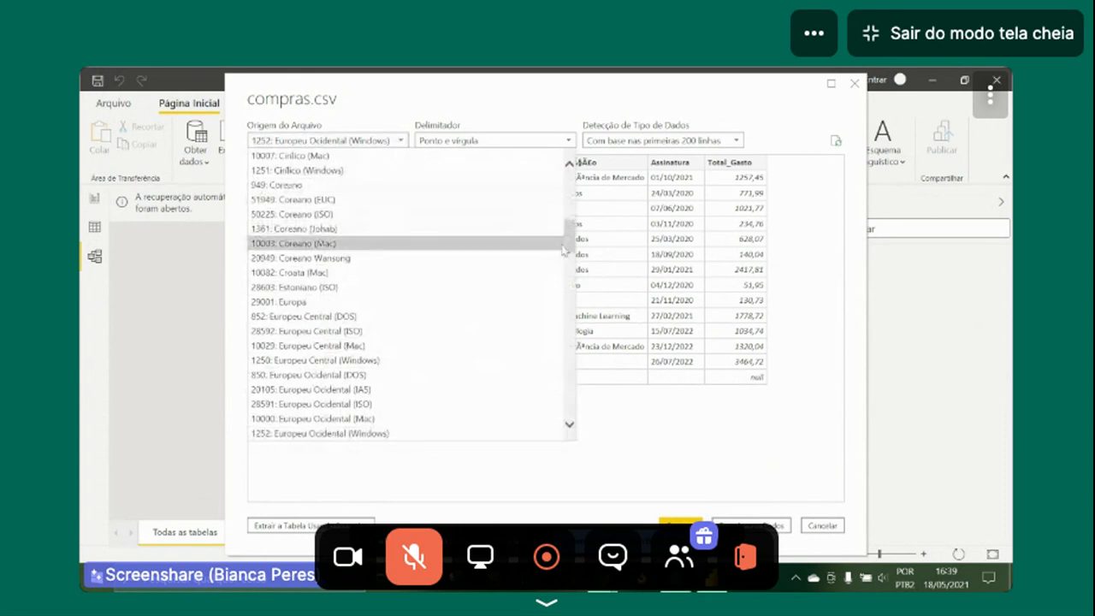
drag(573, 242, 562, 399)
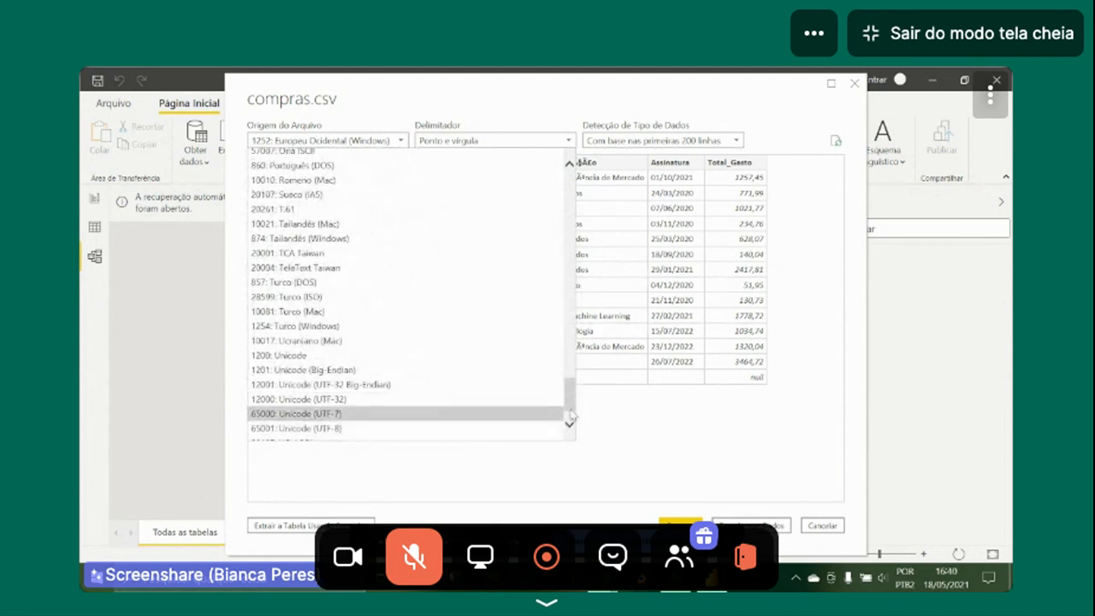
click(634, 429)
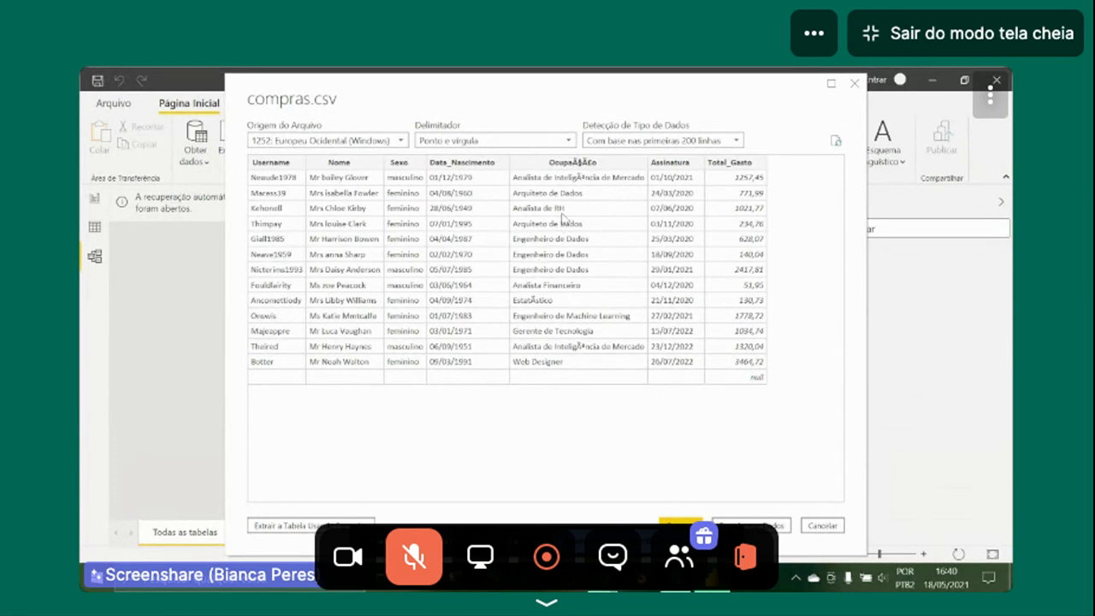
Set the file origin of compras.csv to 65001: Unicode (UTF-8) and load the table into the model.
click(402, 142)
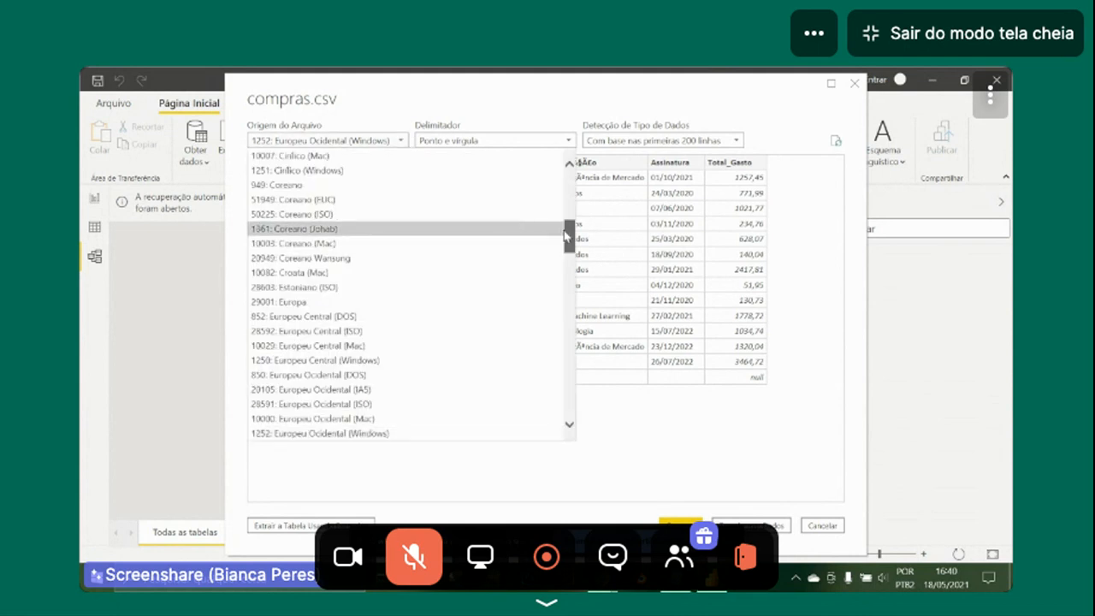
drag(566, 237, 569, 398)
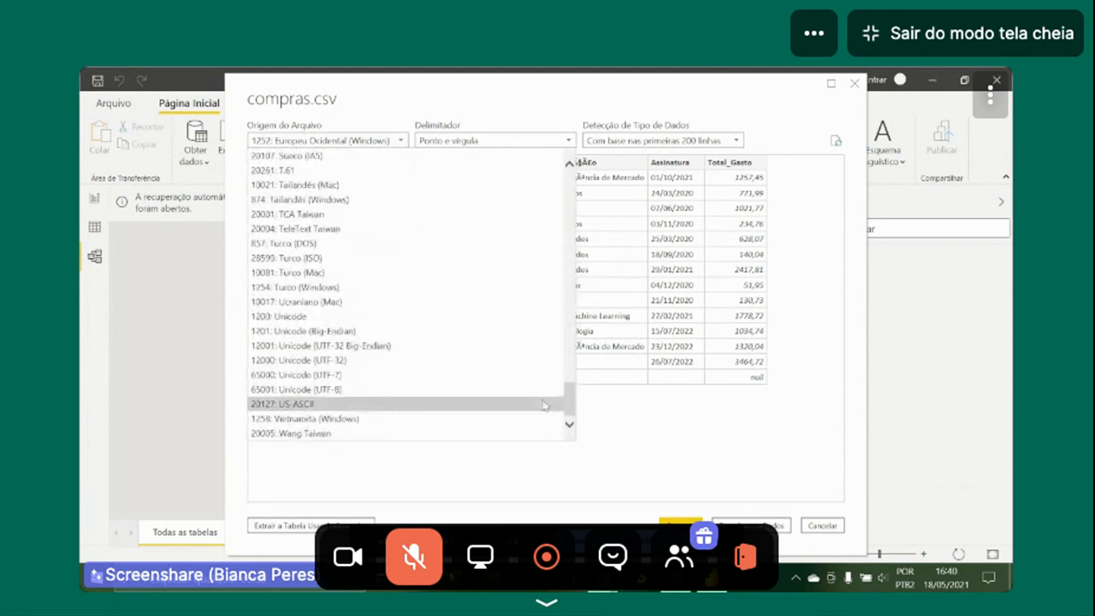
click(340, 392)
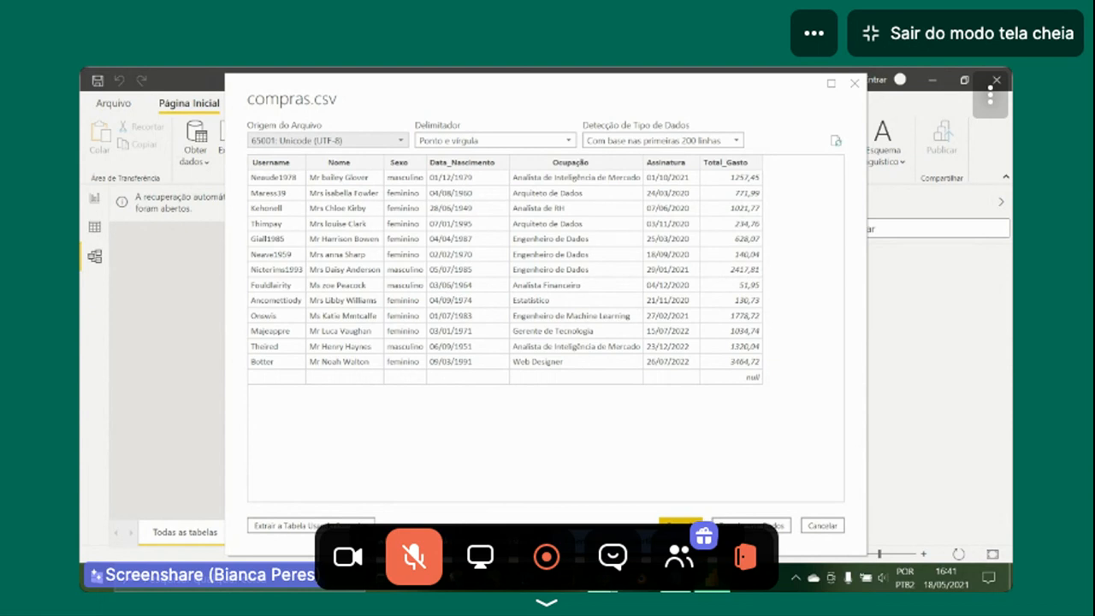
click(680, 526)
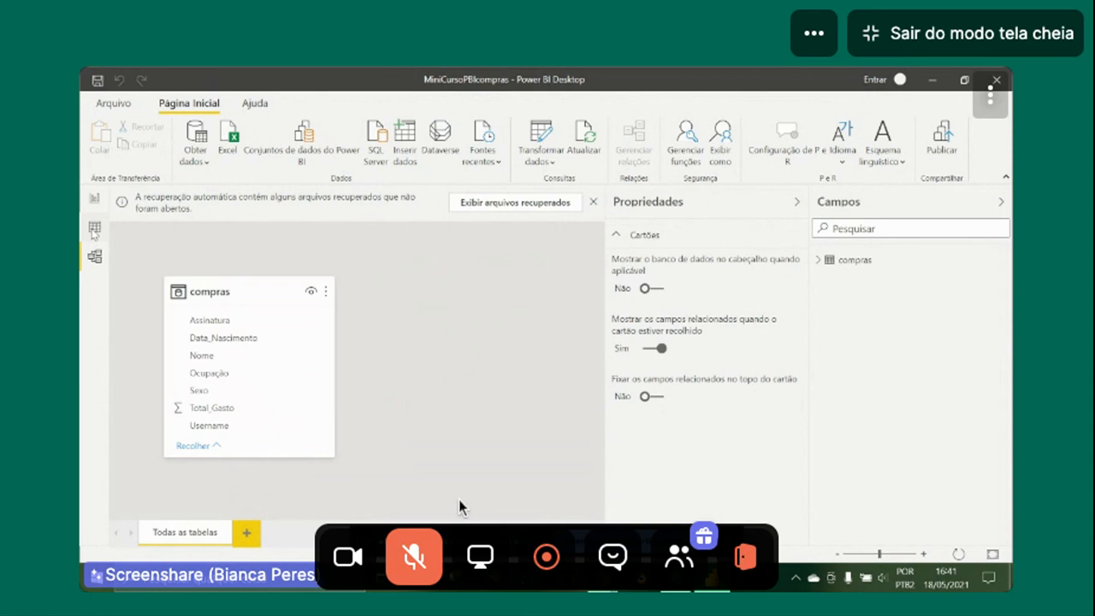
Turn the meeting microphone on to talk about the loaded compras table, and turn it off again.
click(429, 585)
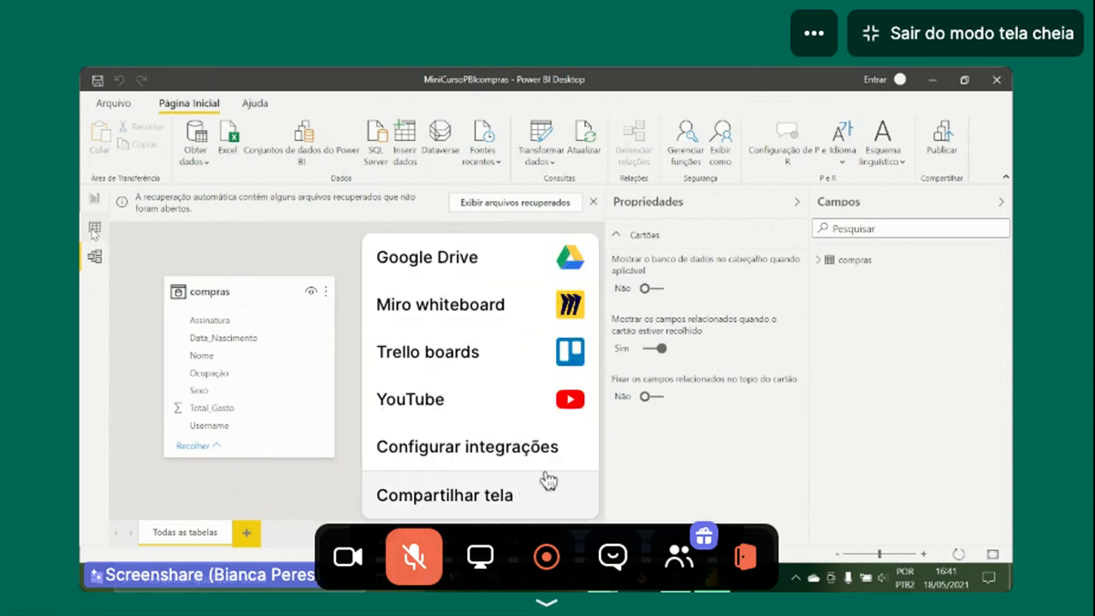
mouse_move(422, 575)
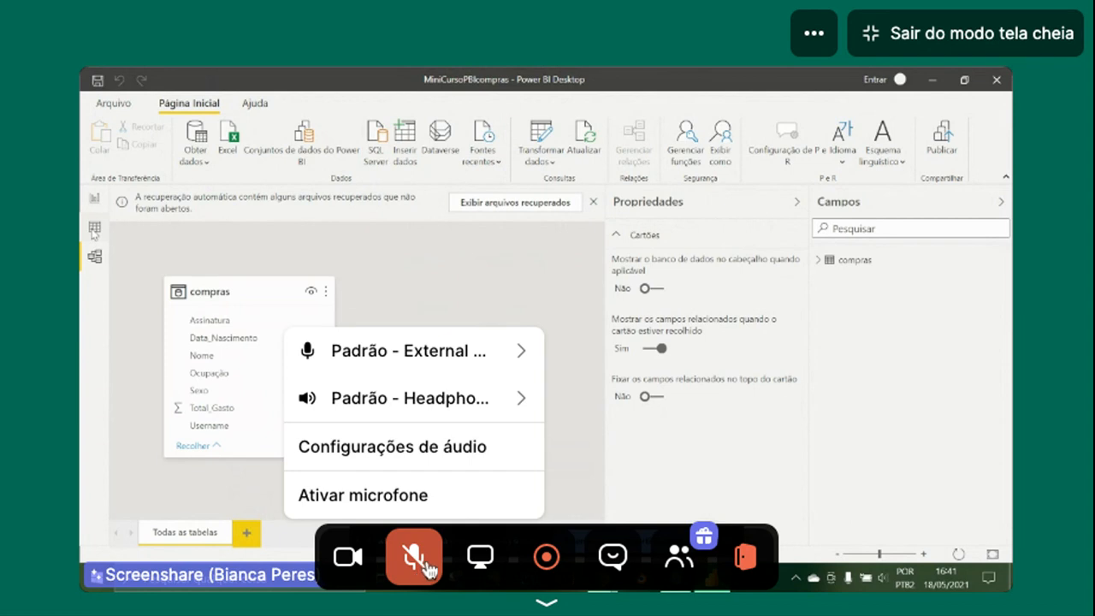
click(422, 571)
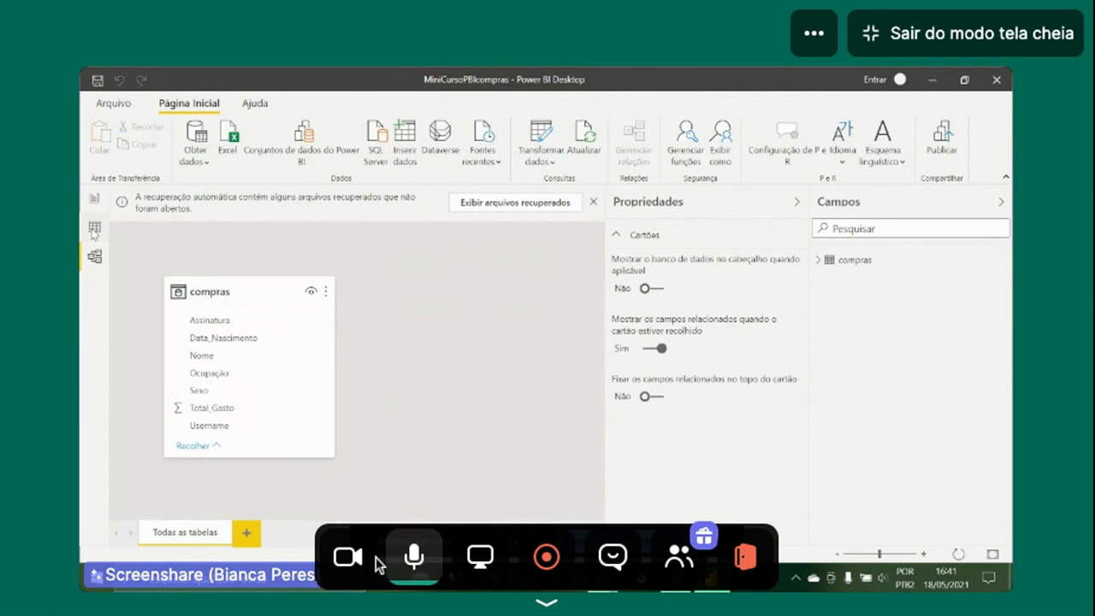
mouse_move(347, 569)
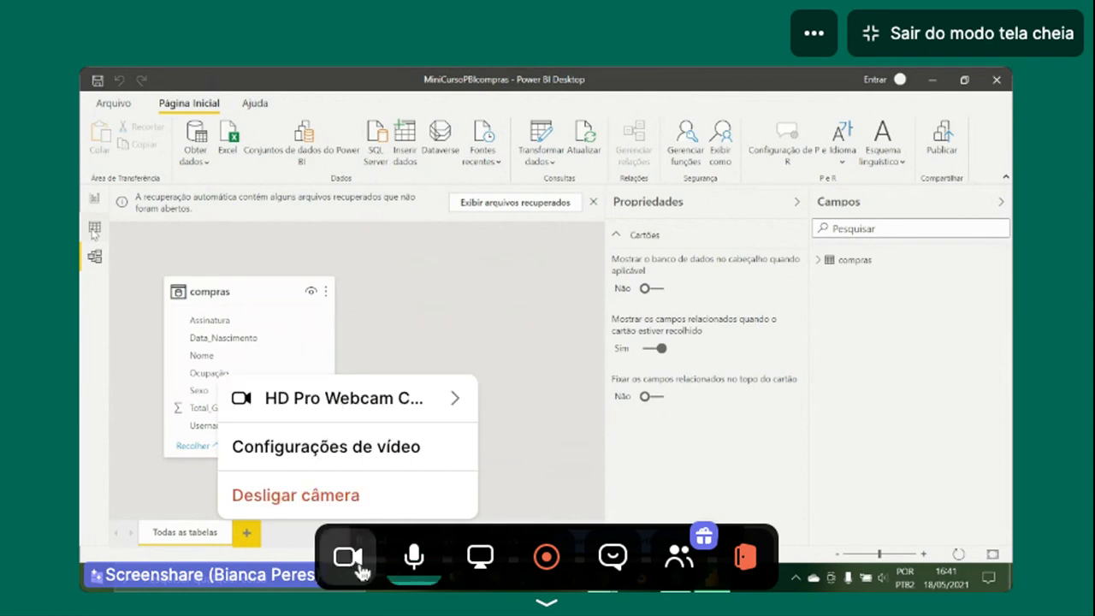
mouse_move(401, 565)
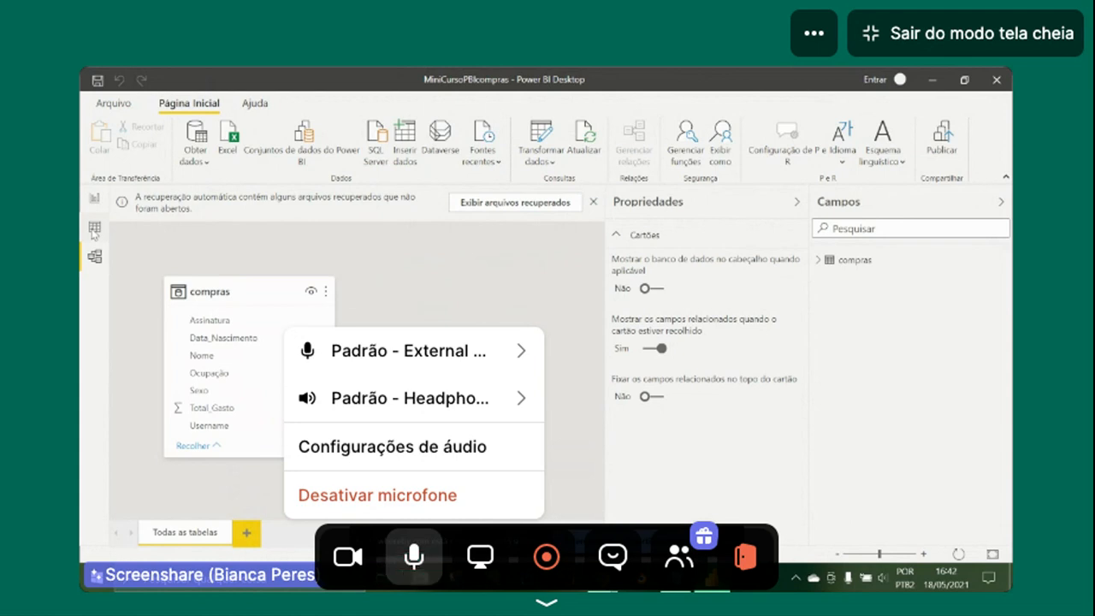
click(377, 494)
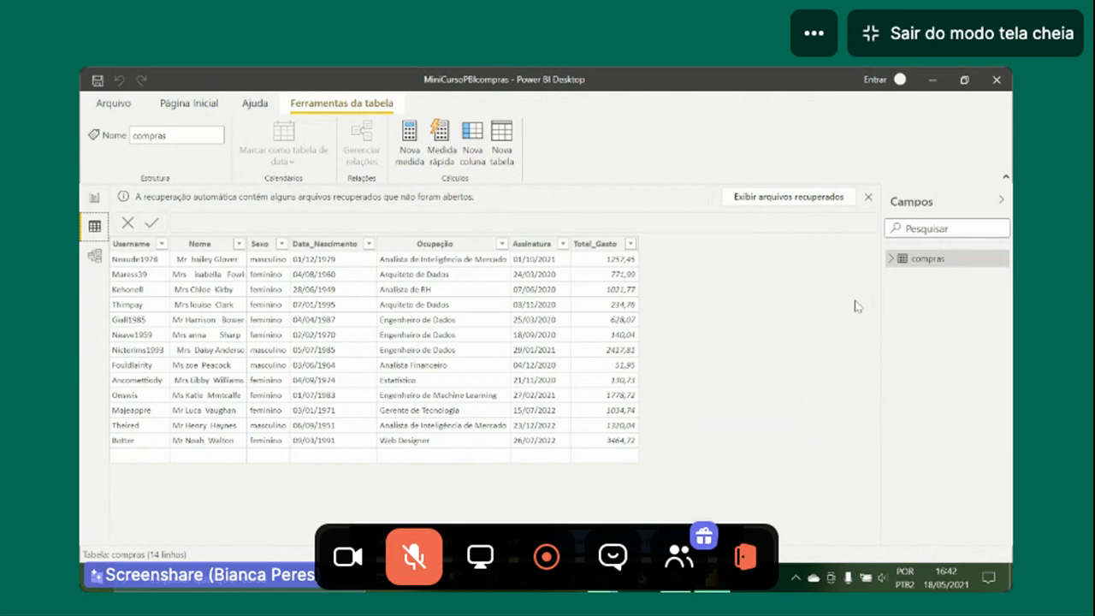
Expand the compras table's field list and open its query in the Power Query Editor.
click(891, 258)
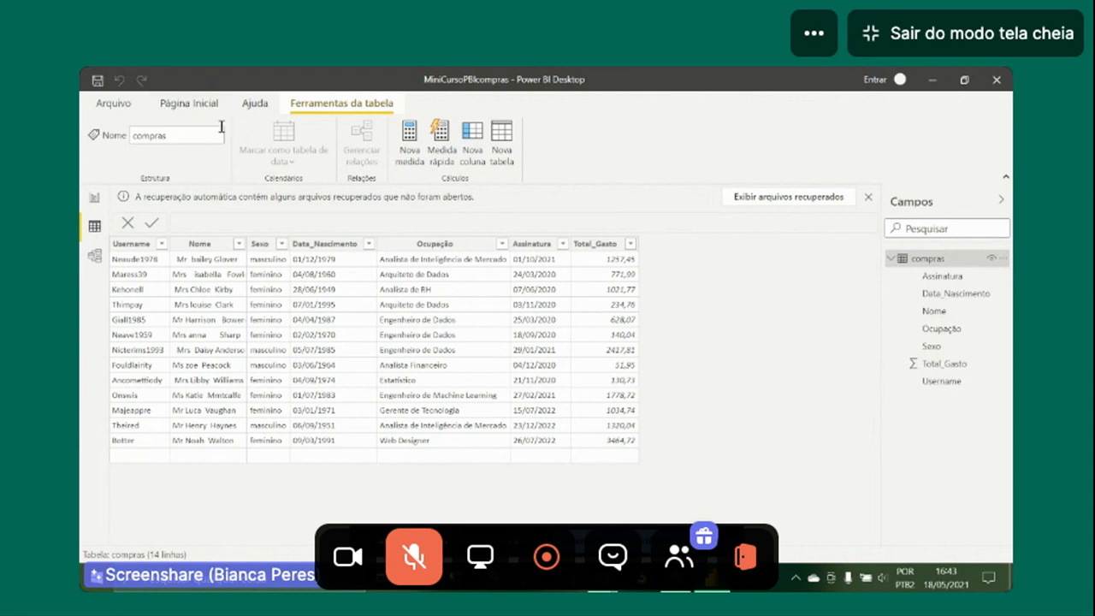
click(203, 106)
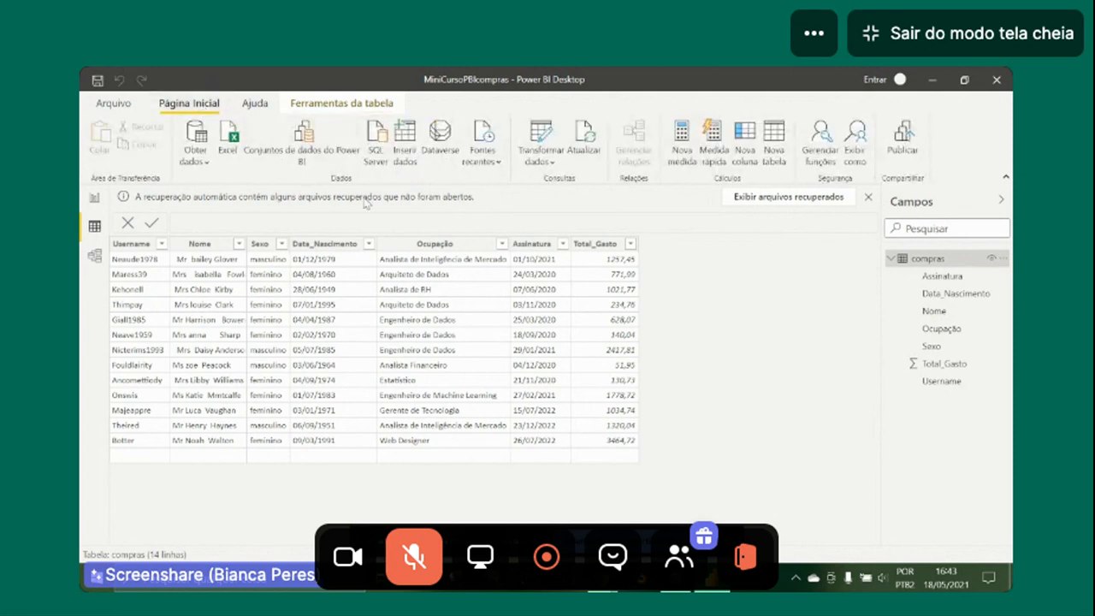
click(535, 146)
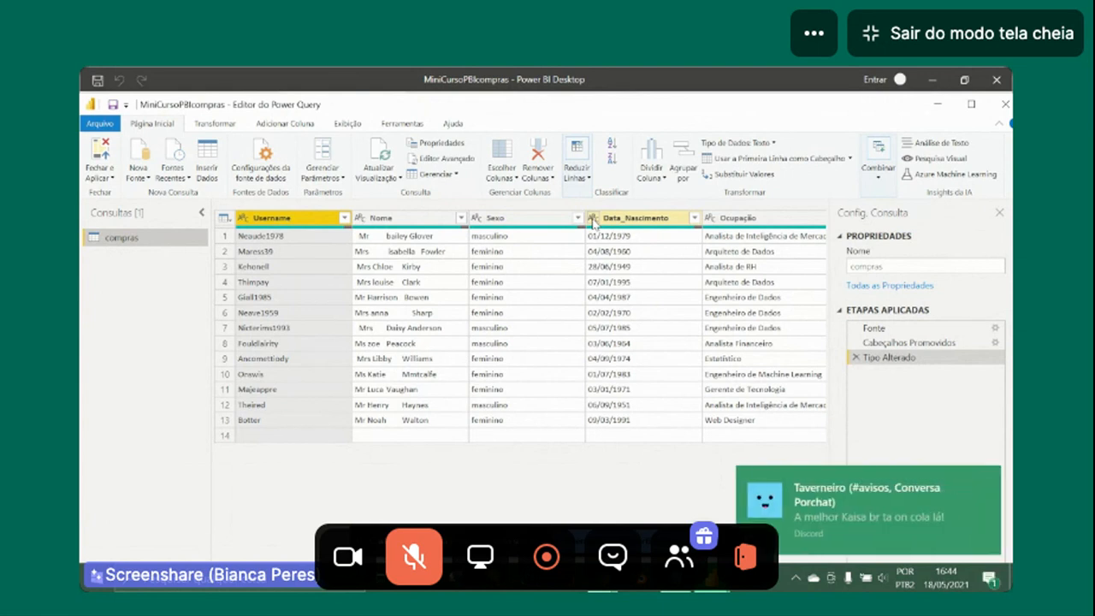
click(952, 502)
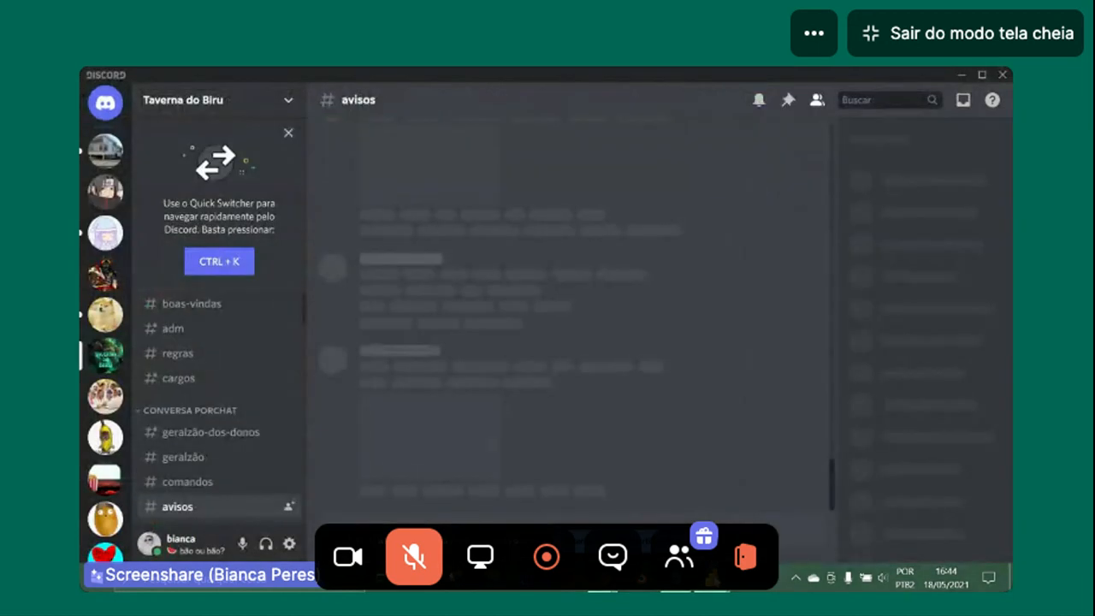
click(752, 505)
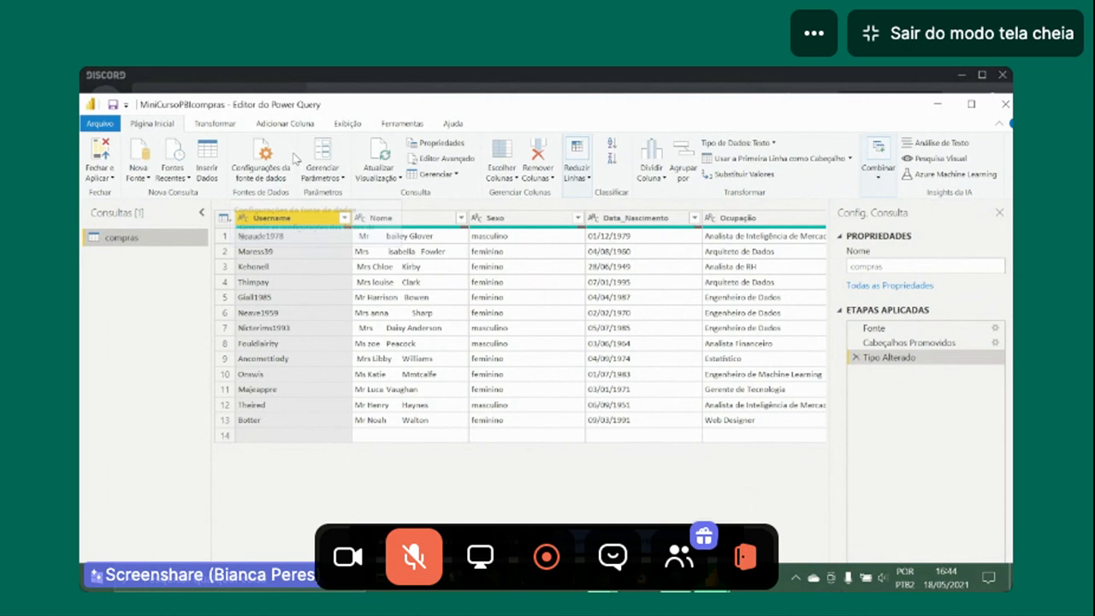
Change the Data_Nascimento column's type to Data using a locale (Usando a Localidade).
click(599, 221)
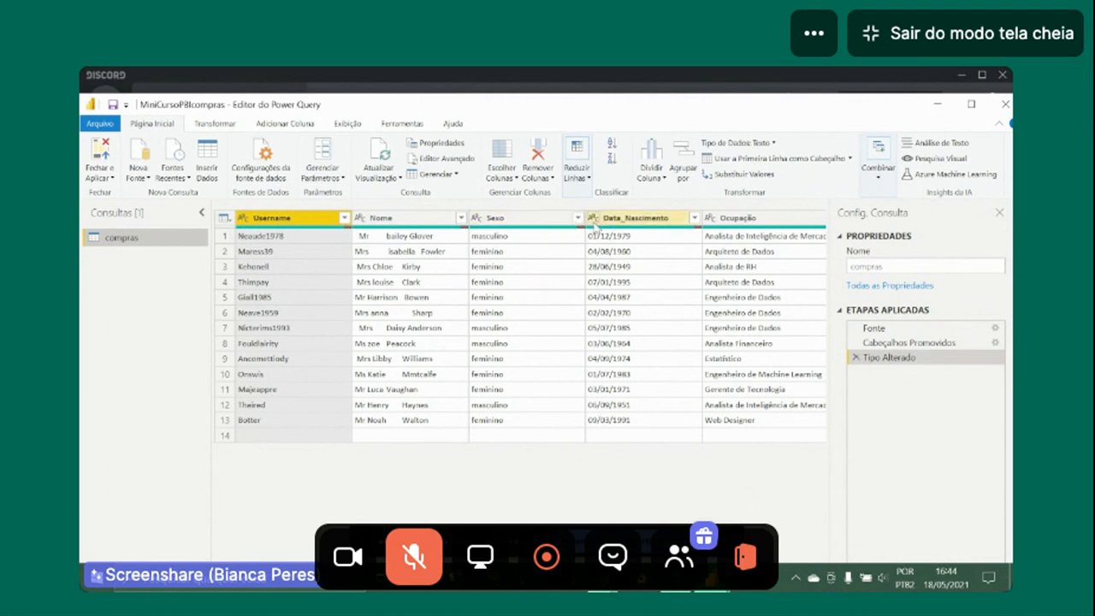
click(592, 219)
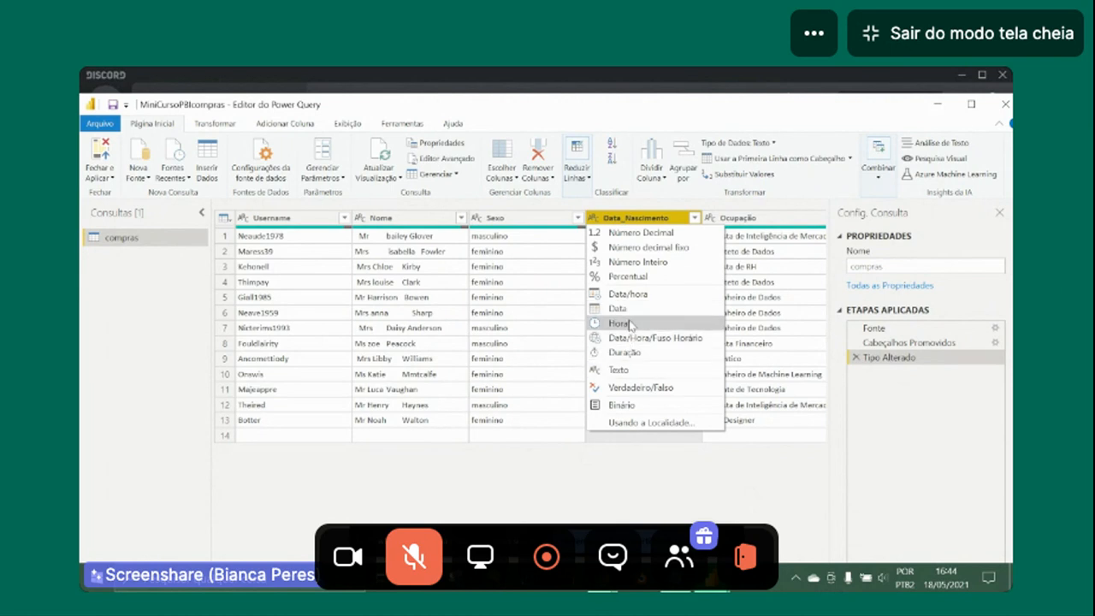
click(637, 422)
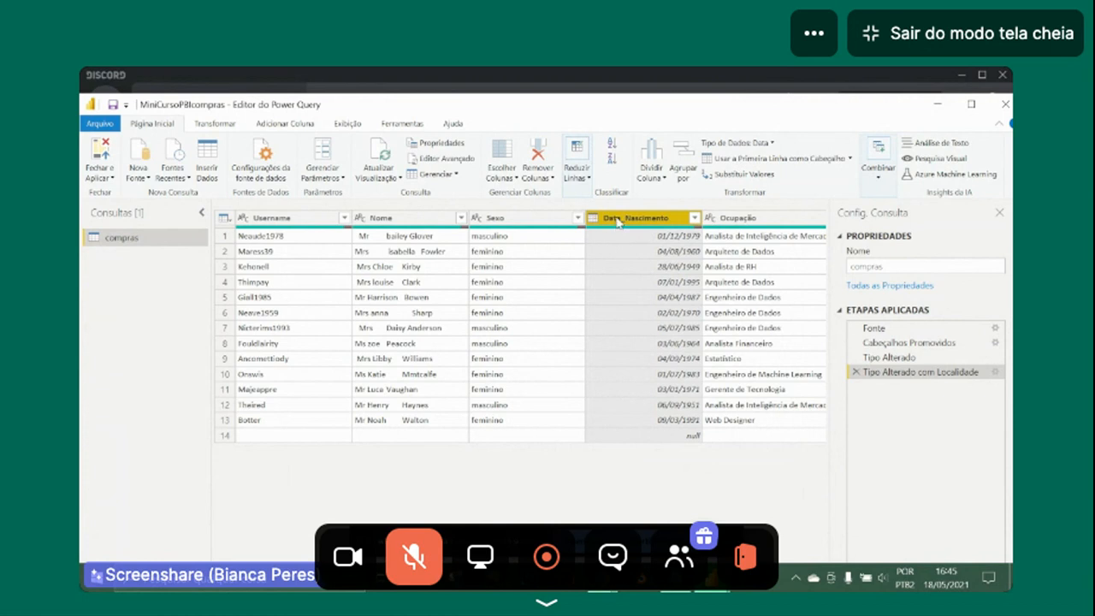
Transform the Sexo column's text so that each word is capitalized (Colocar Cada Palavra em Maiúscula).
click(513, 223)
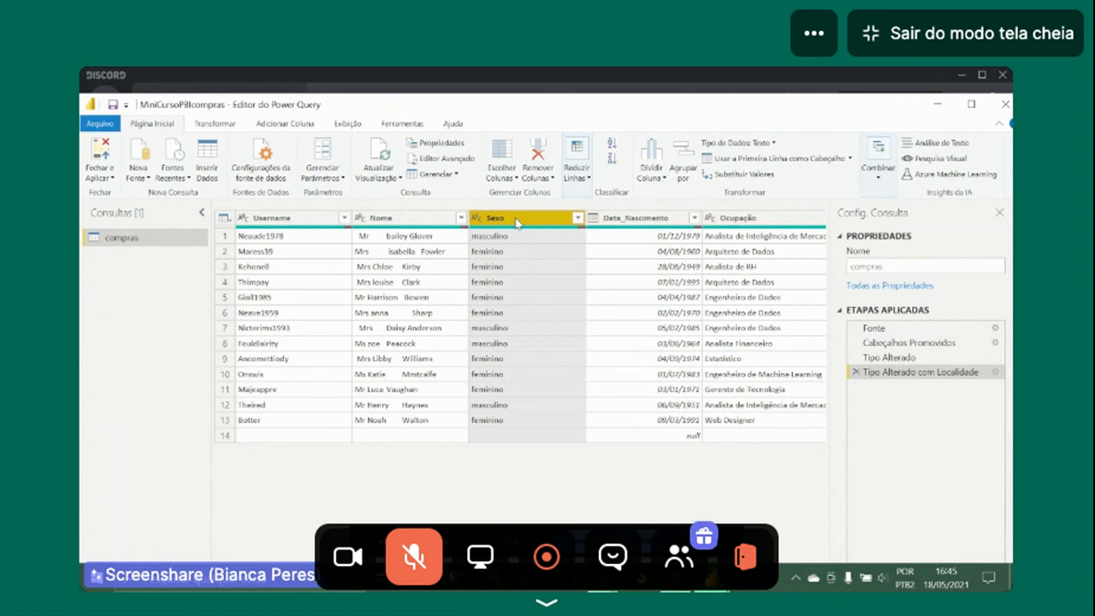
right_click(517, 222)
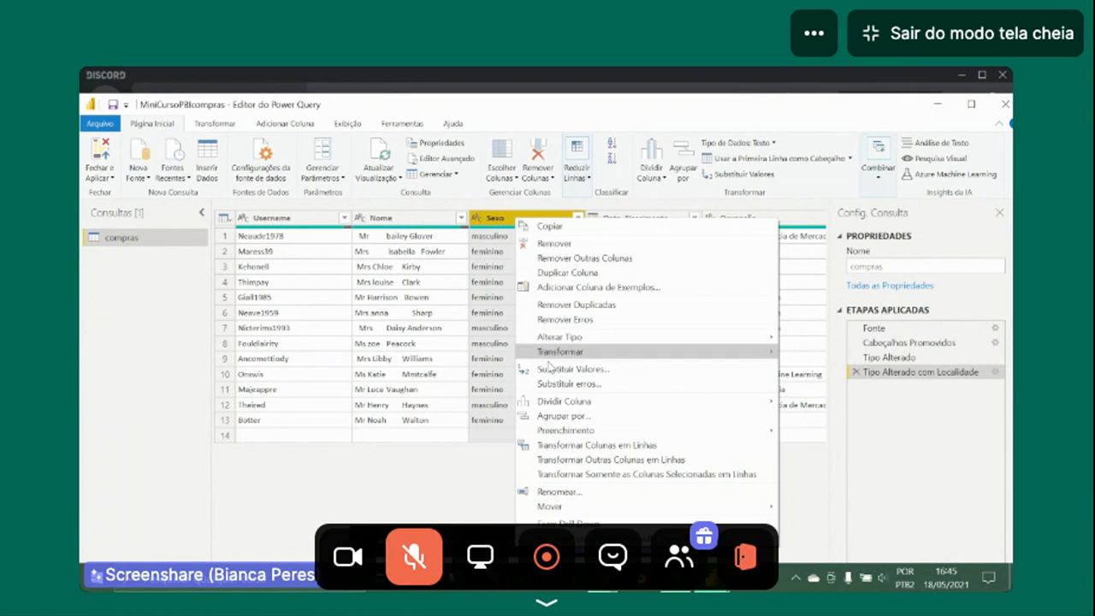
mouse_move(564, 358)
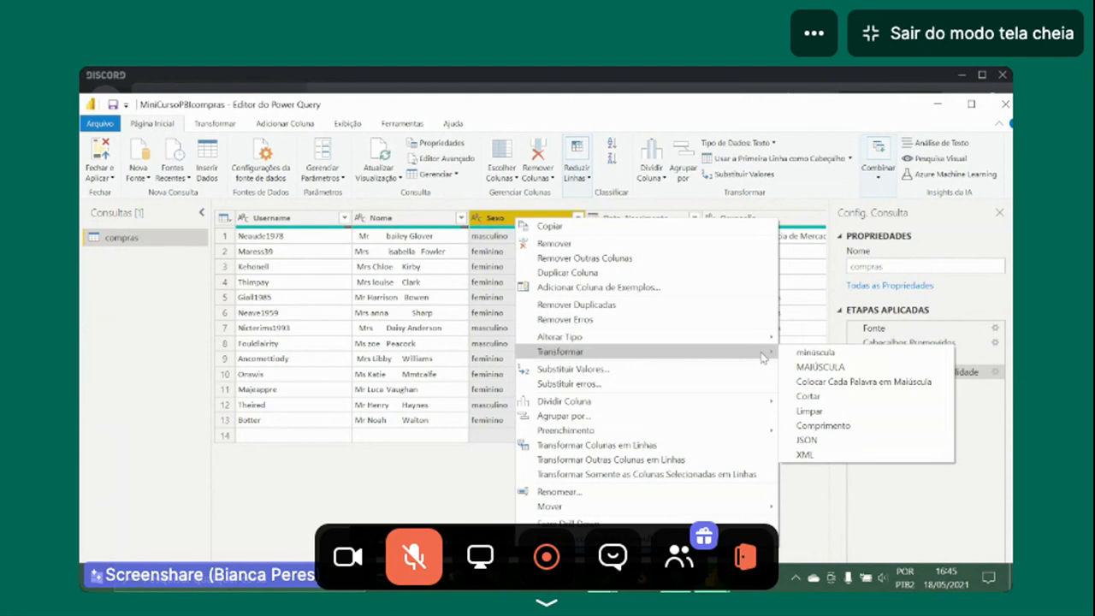
click(811, 385)
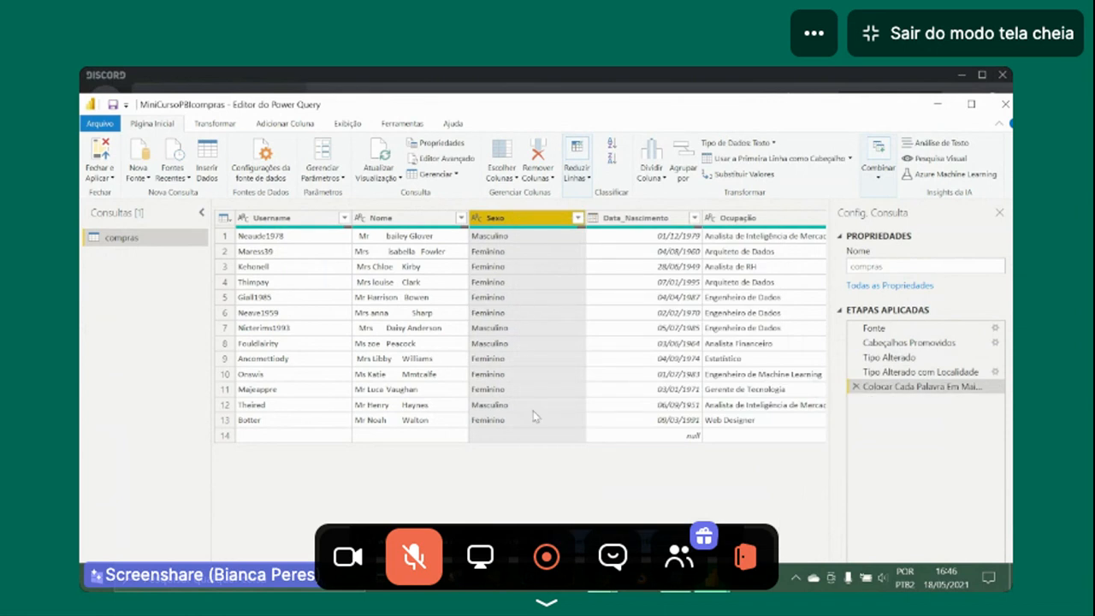
Transform the Nome column's text so that each word is capitalized (Colocar Cada Palavra em Maiúscula).
click(414, 221)
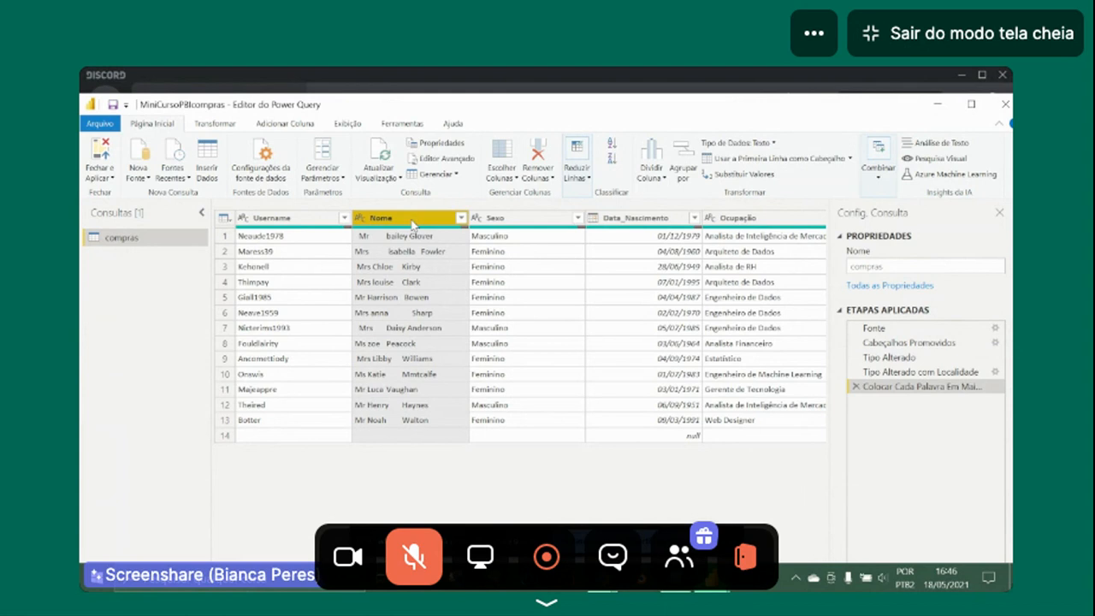
right_click(412, 223)
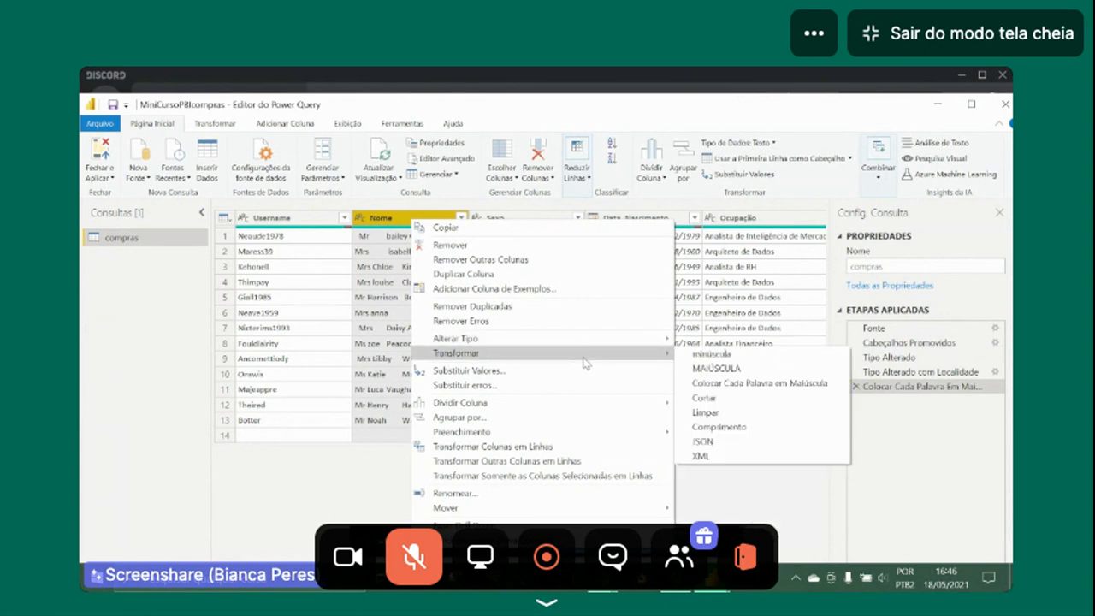
click(714, 385)
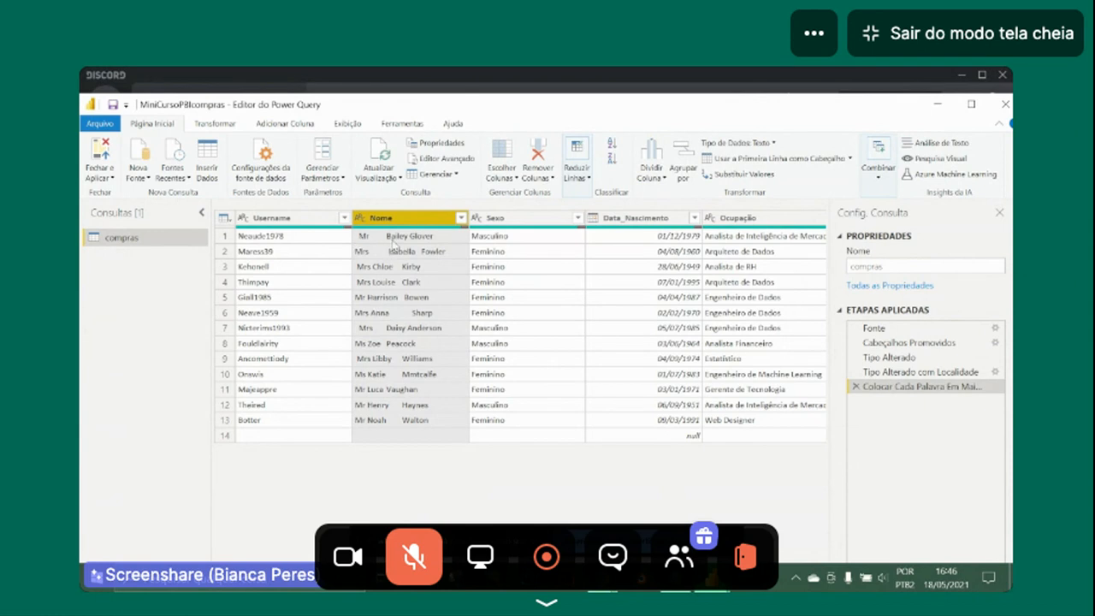
Trim the leading and trailing spaces from the Nome column's text with the Cortar transformation.
right_click(414, 224)
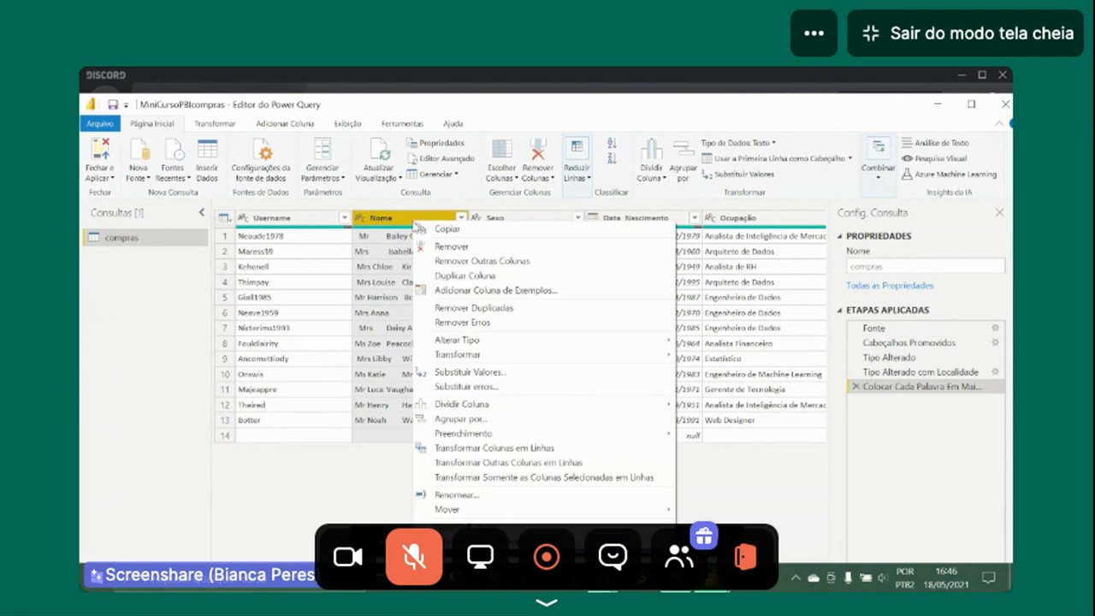
mouse_move(474, 359)
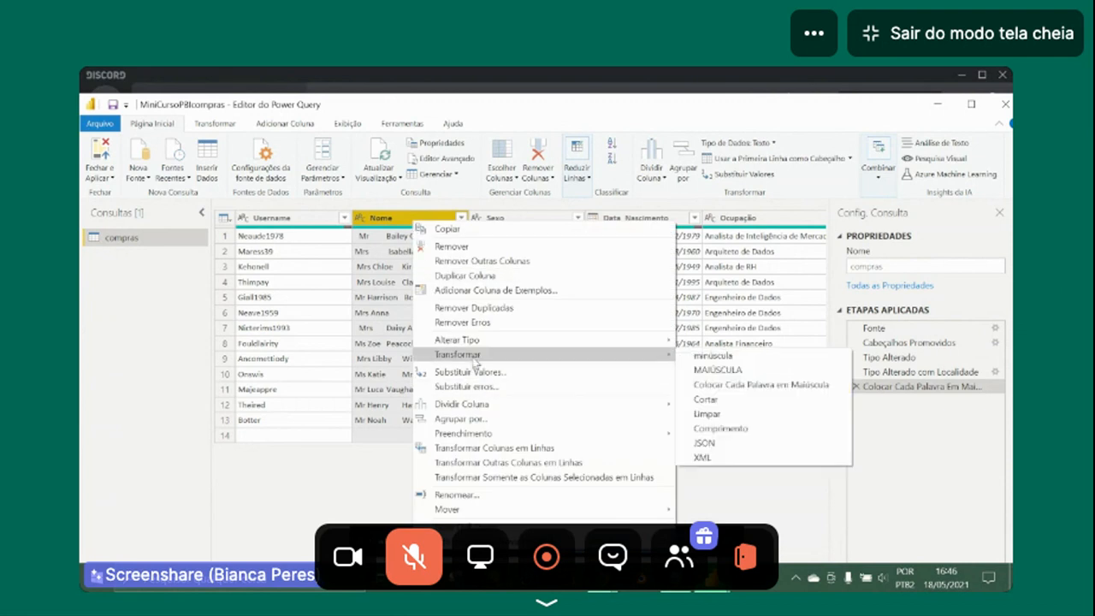
click(706, 400)
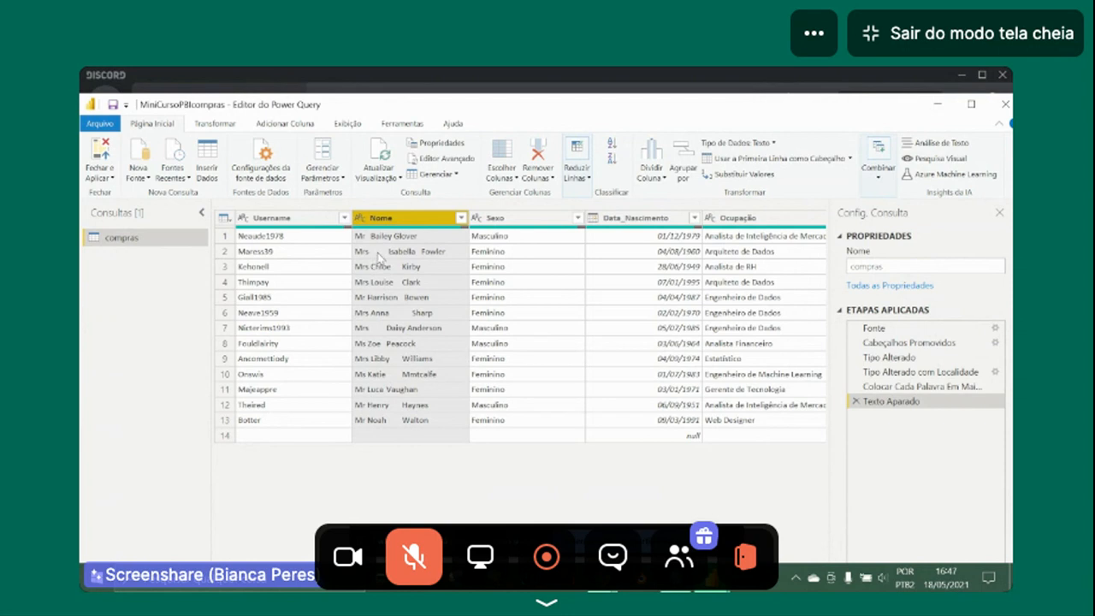
Replace extra blank spaces between the words in the Nome column using Substituir Valores.
right_click(424, 221)
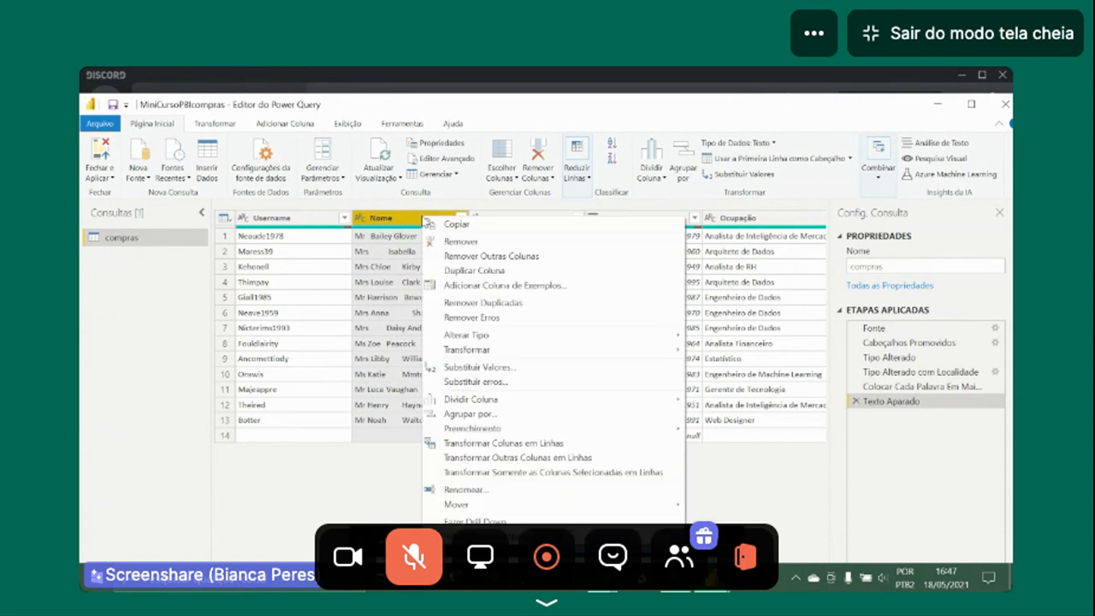
click(477, 367)
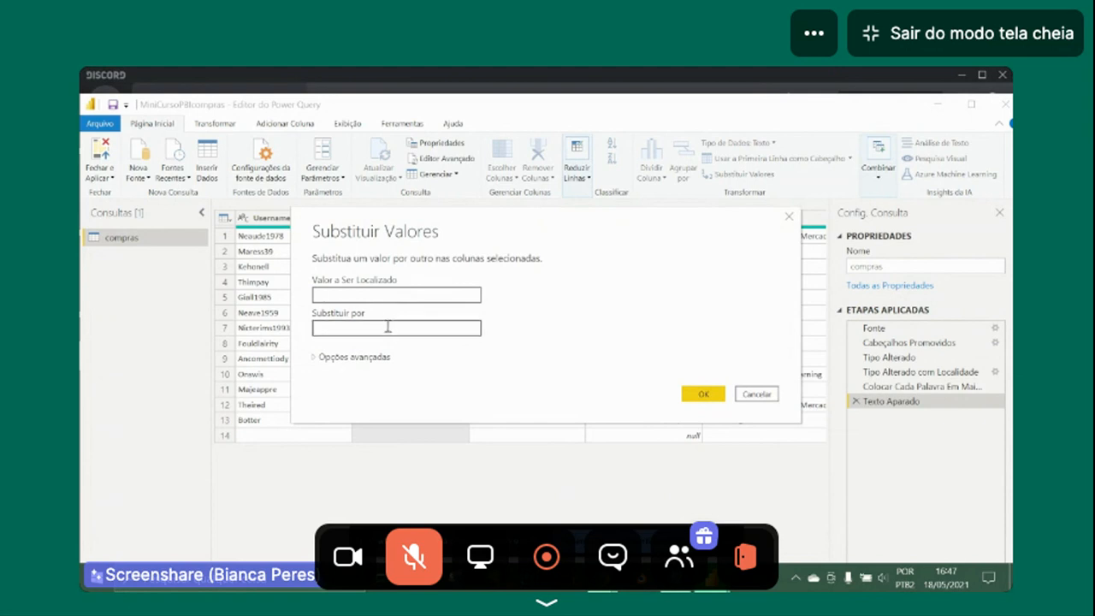
click(388, 325)
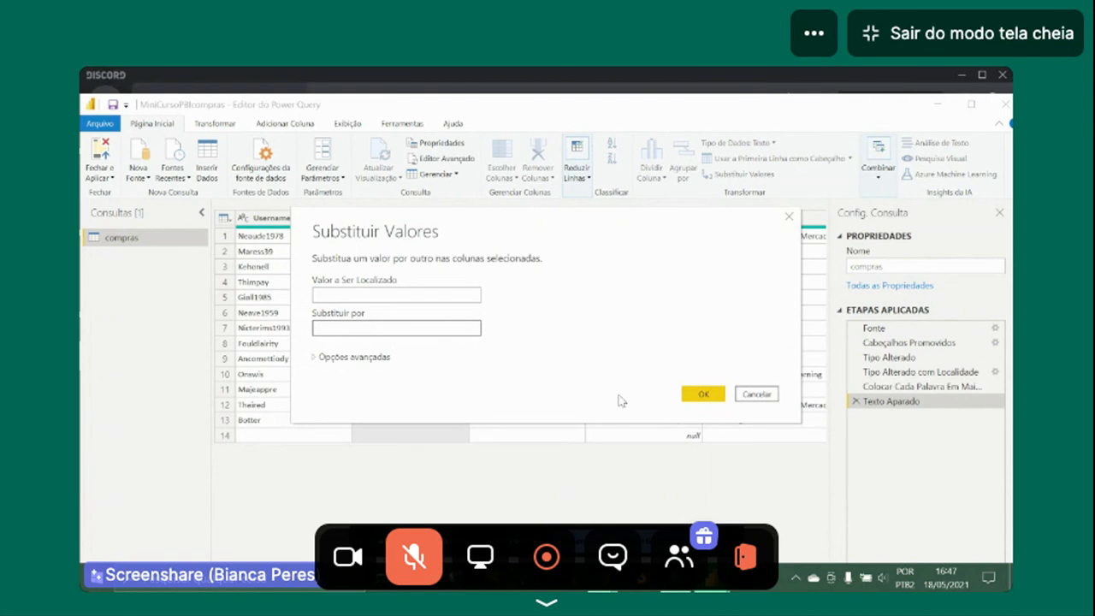
click(701, 395)
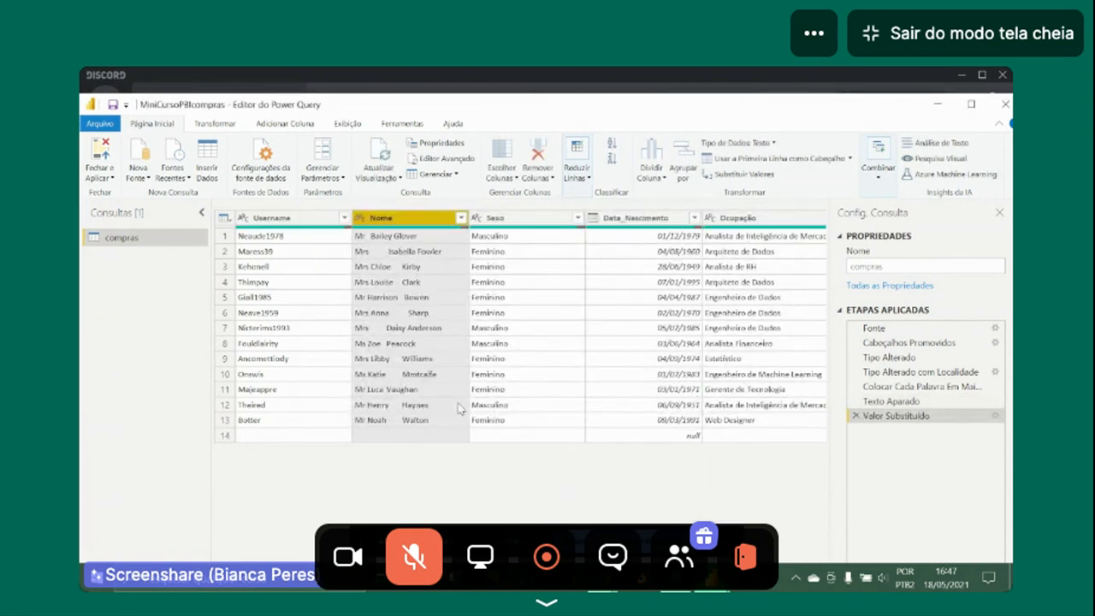
Run a second Substituir Valores replacement on the Nome column to reduce the remaining blank spaces.
right_click(401, 224)
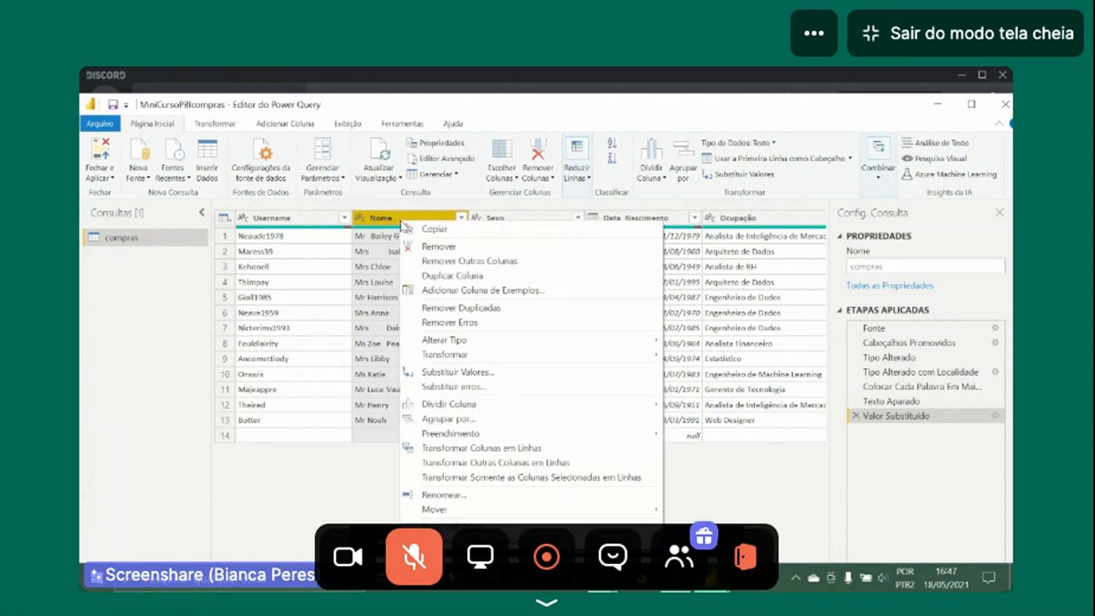
click(456, 371)
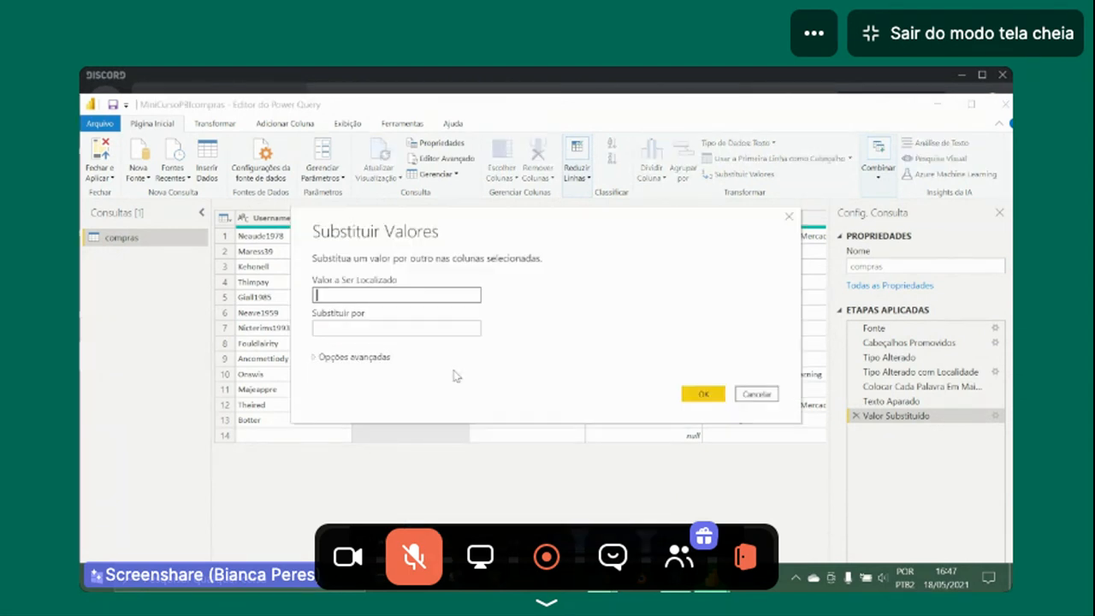
click(436, 328)
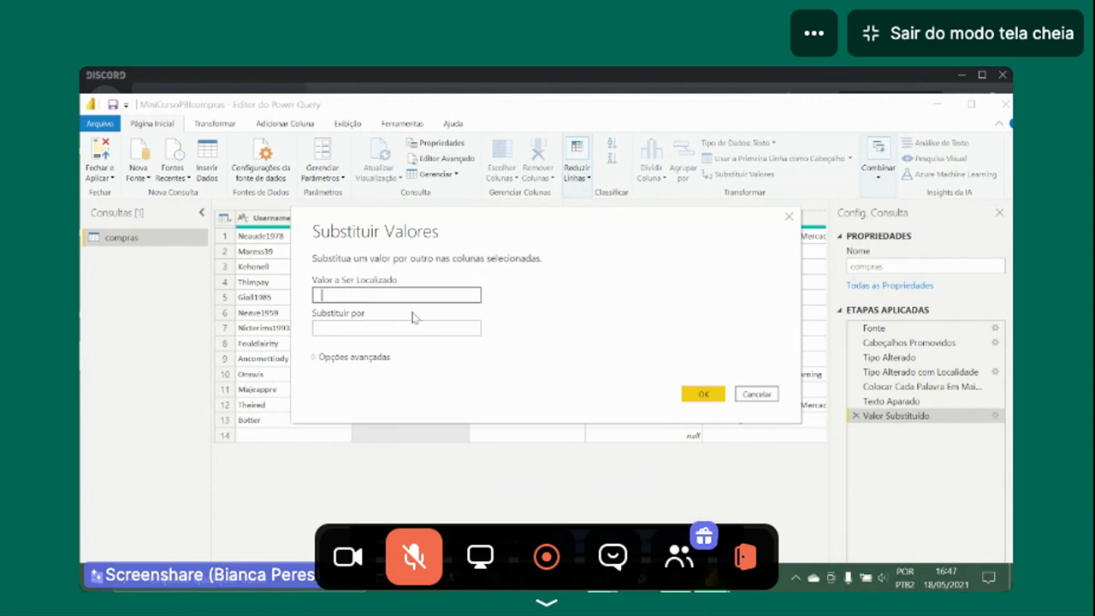
click(413, 326)
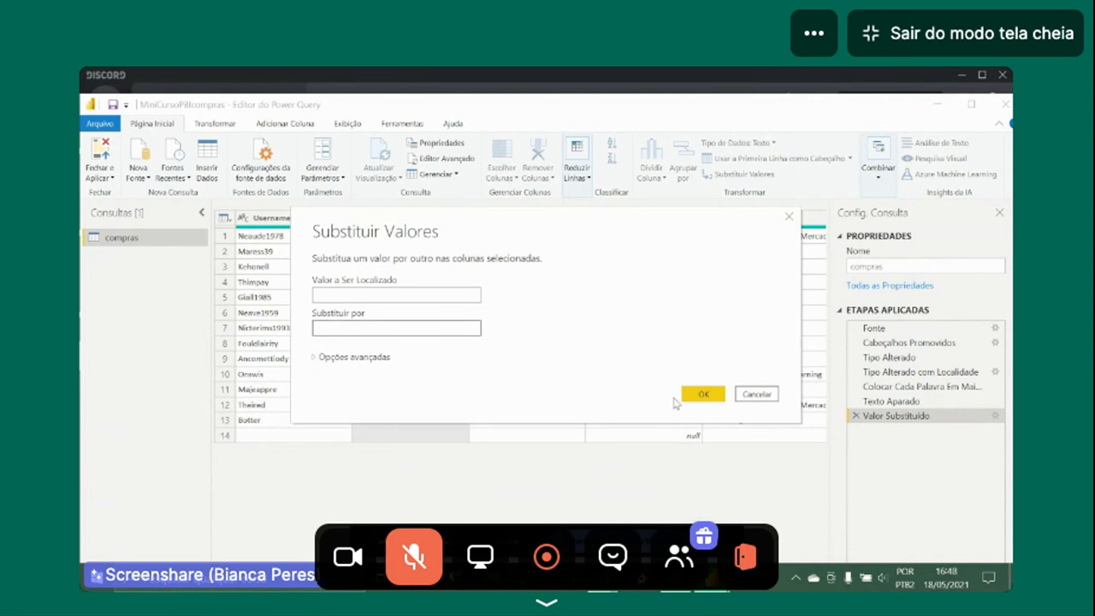
click(702, 393)
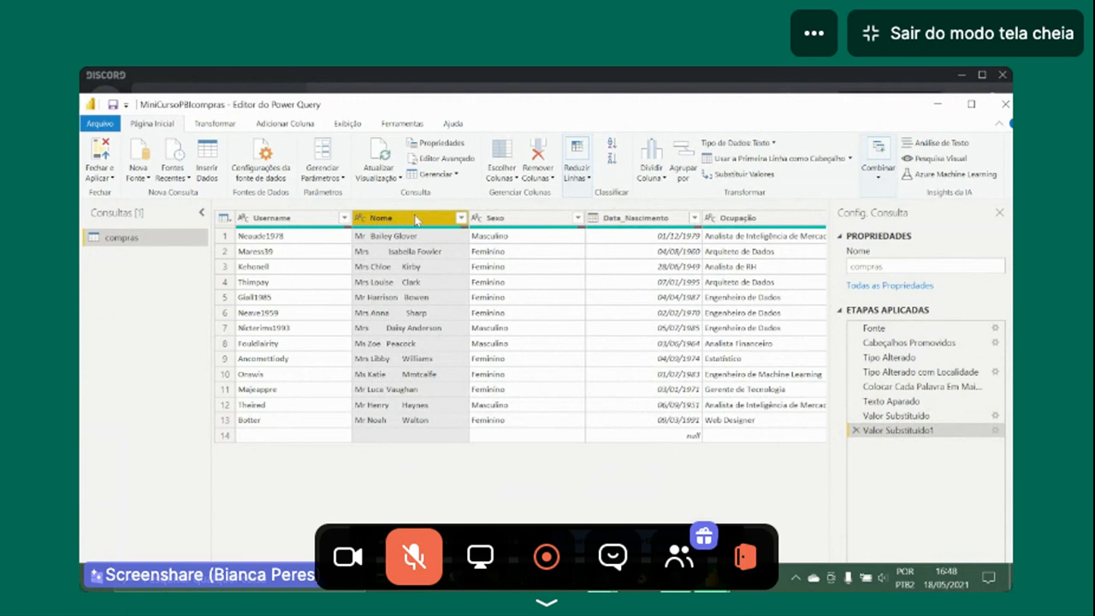
Clean the Nome column's text with the Limpar transformation.
right_click(416, 219)
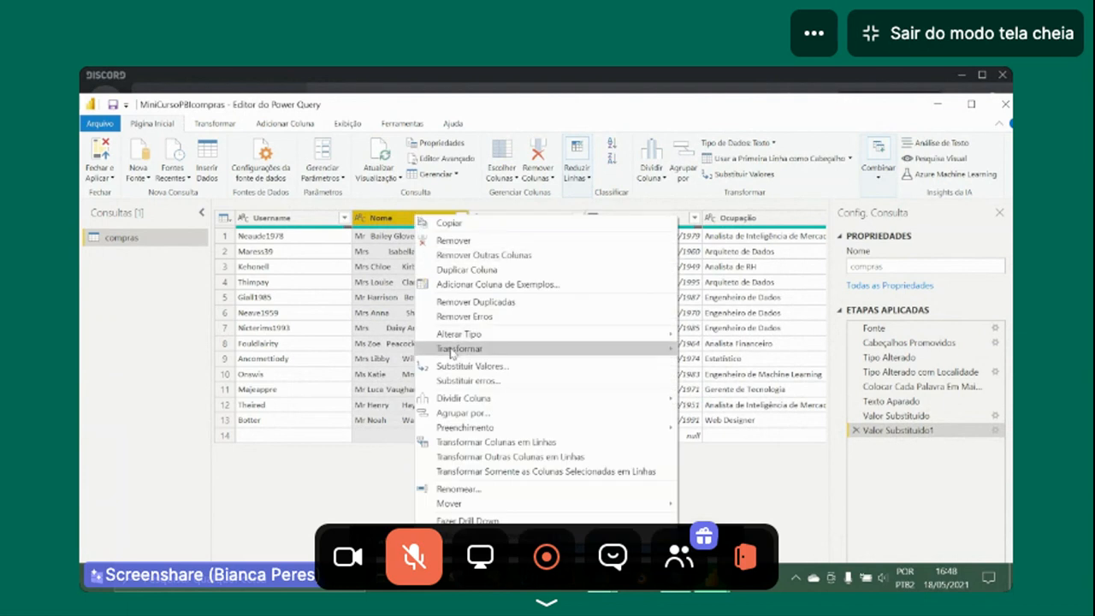
mouse_move(440, 354)
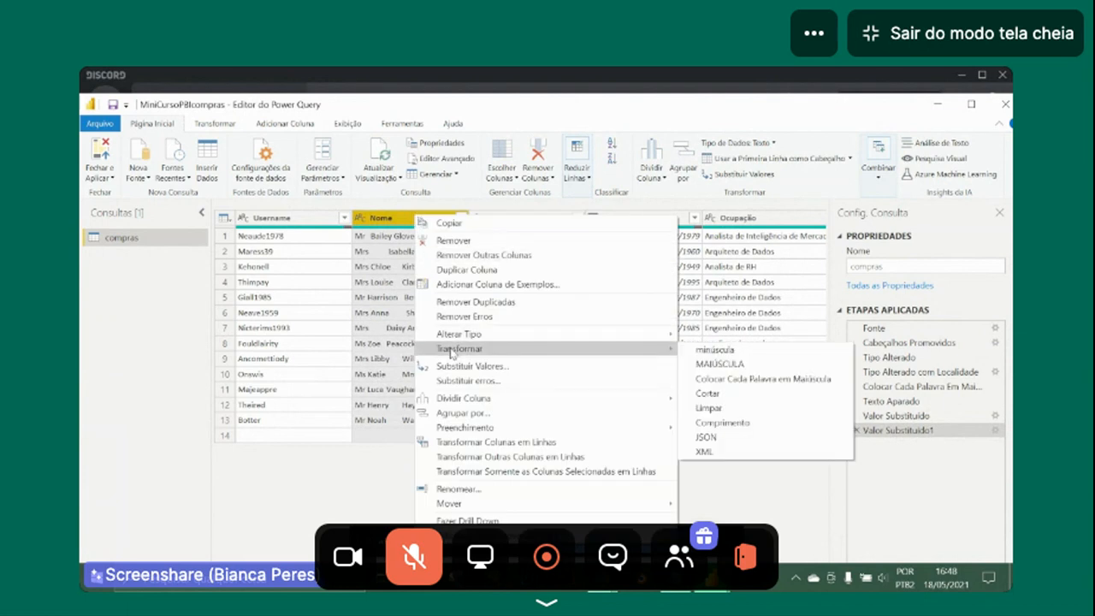
click(707, 409)
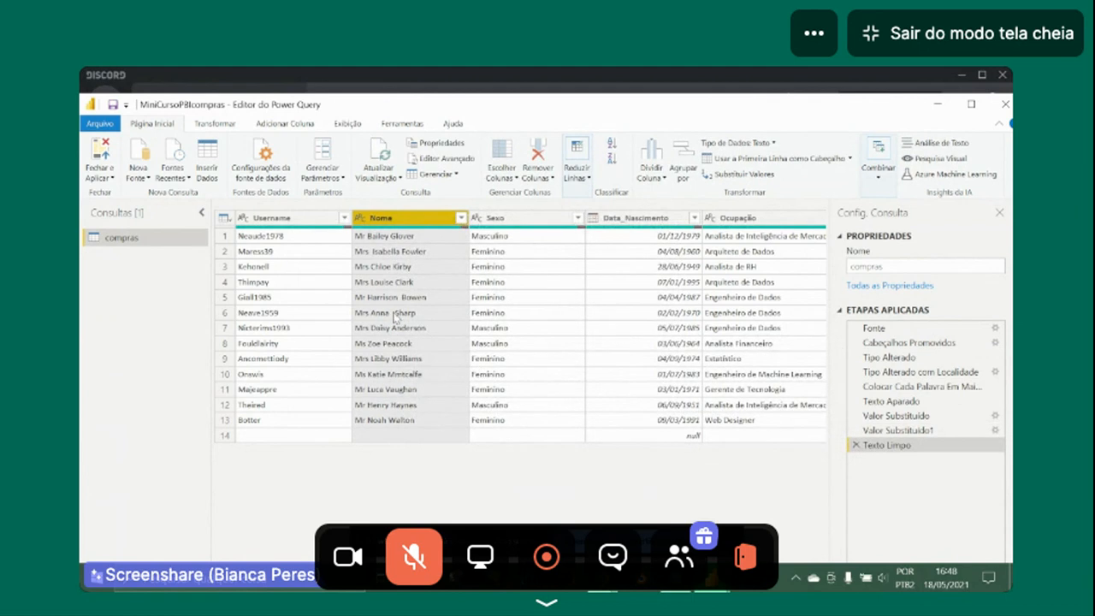
Apply a third Substituir Valores replacement to the Nome column to eliminate the leftover double spaces.
right_click(434, 219)
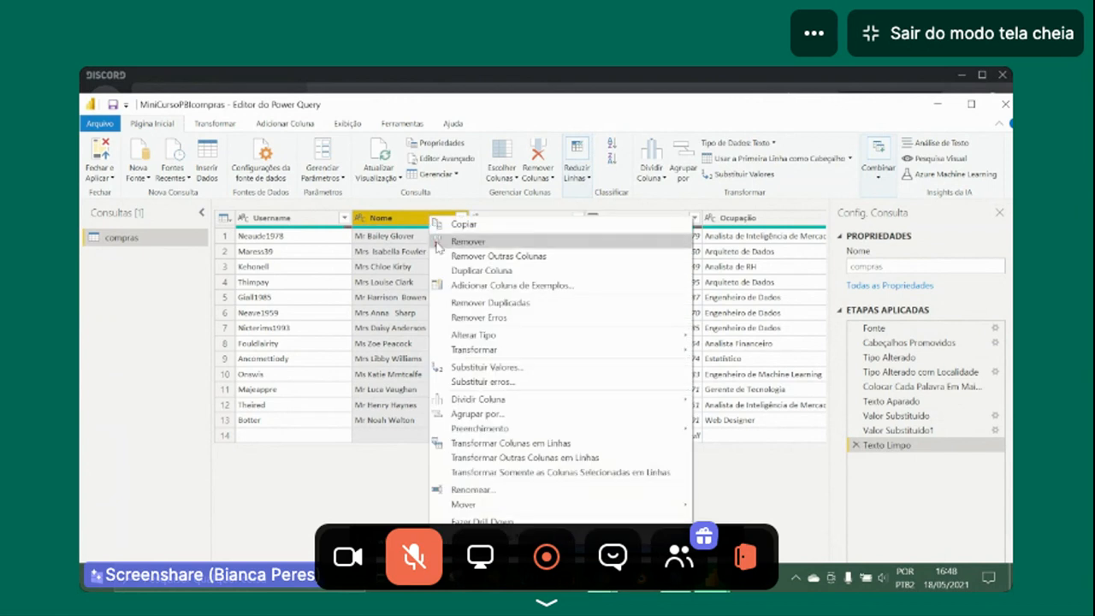
click(484, 369)
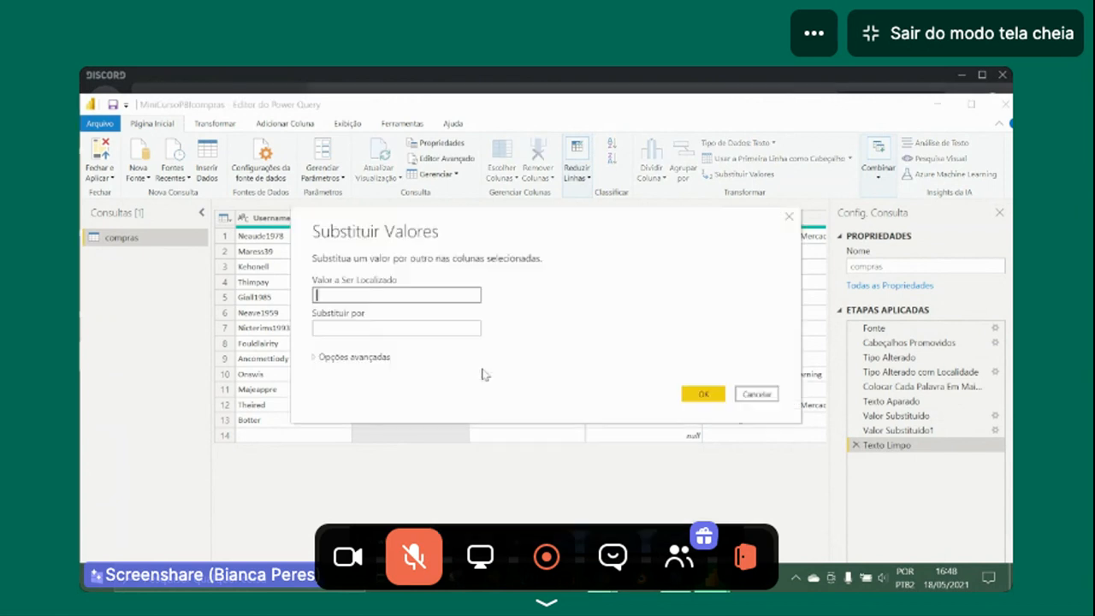
click(453, 329)
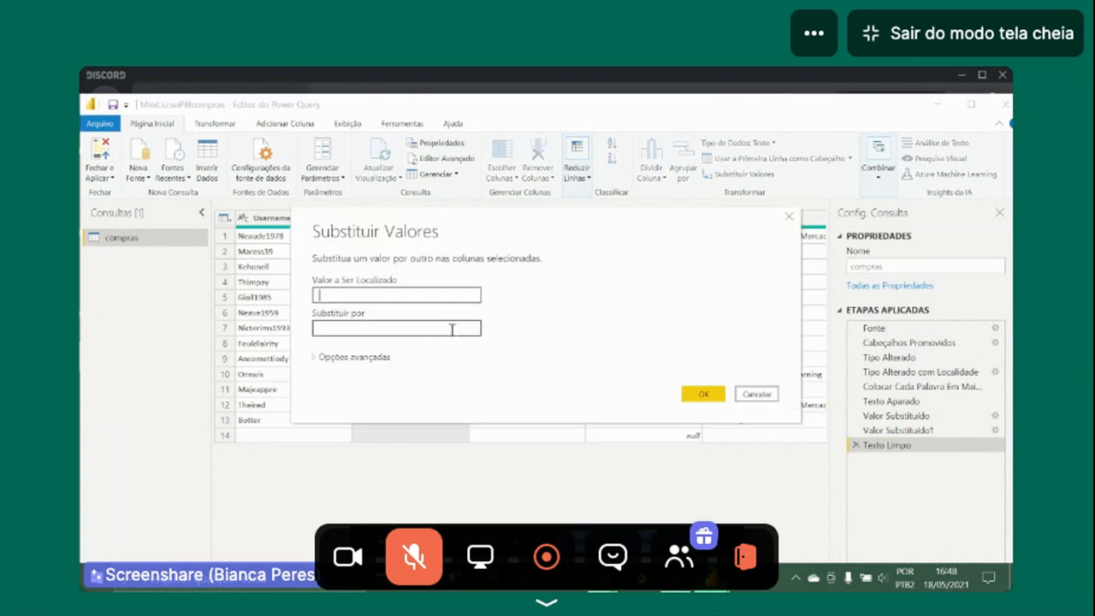
click(445, 331)
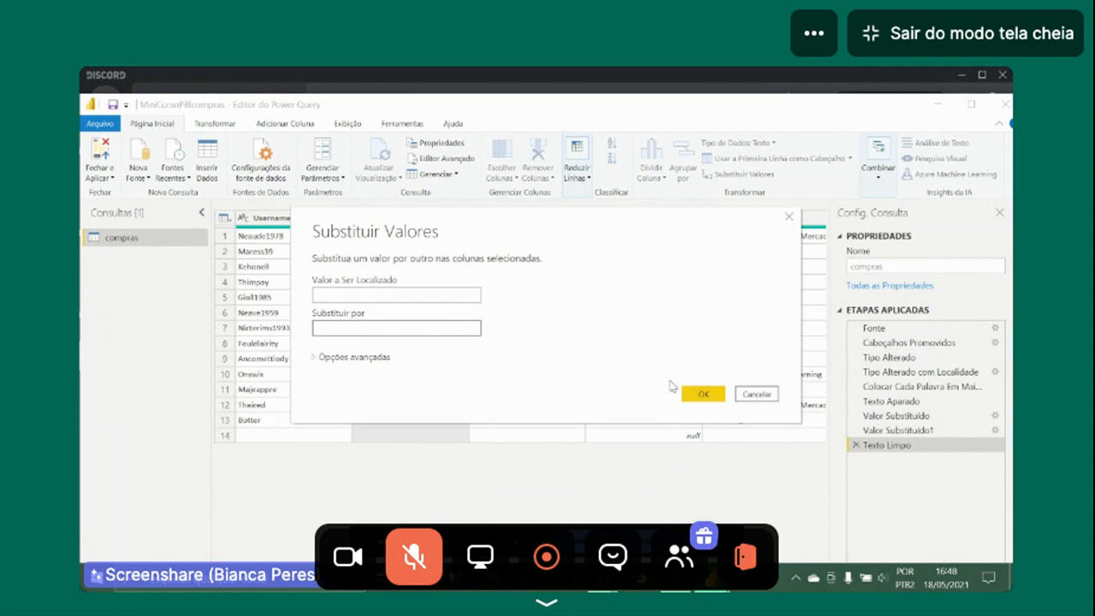
click(701, 394)
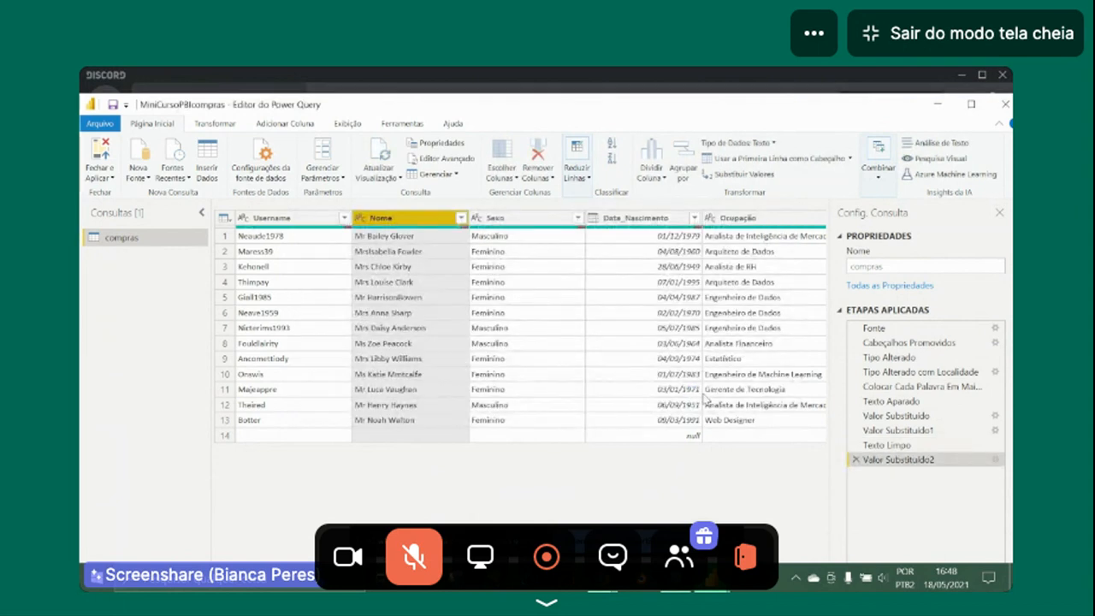
right_click(438, 227)
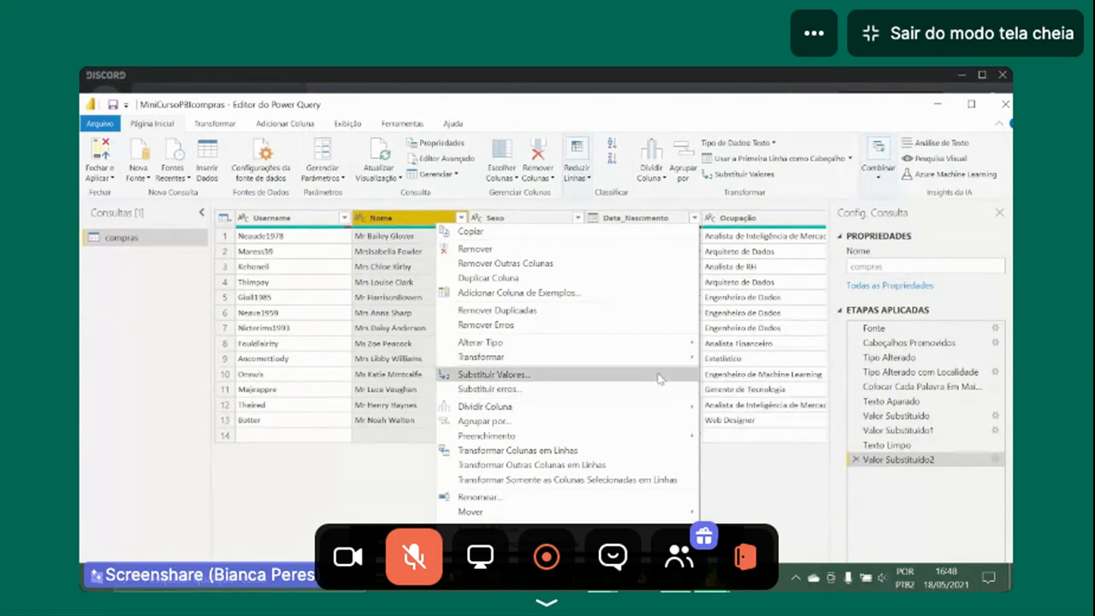
click(815, 478)
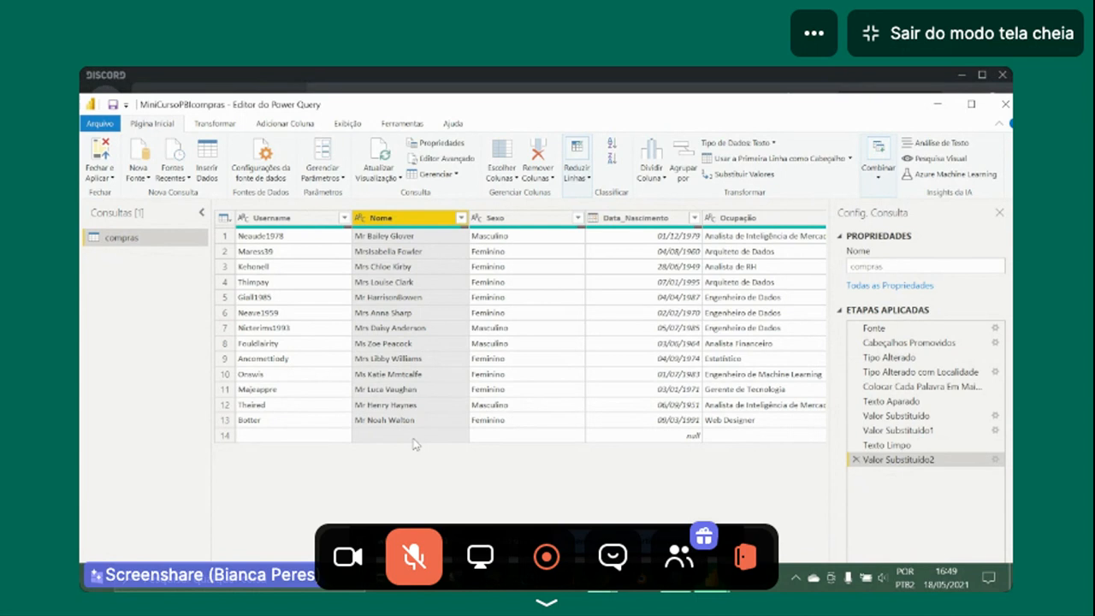
Check the cells of row 14 and remove the blank rows from the compras table (Remover Linhas em Branco).
click(268, 440)
click(383, 440)
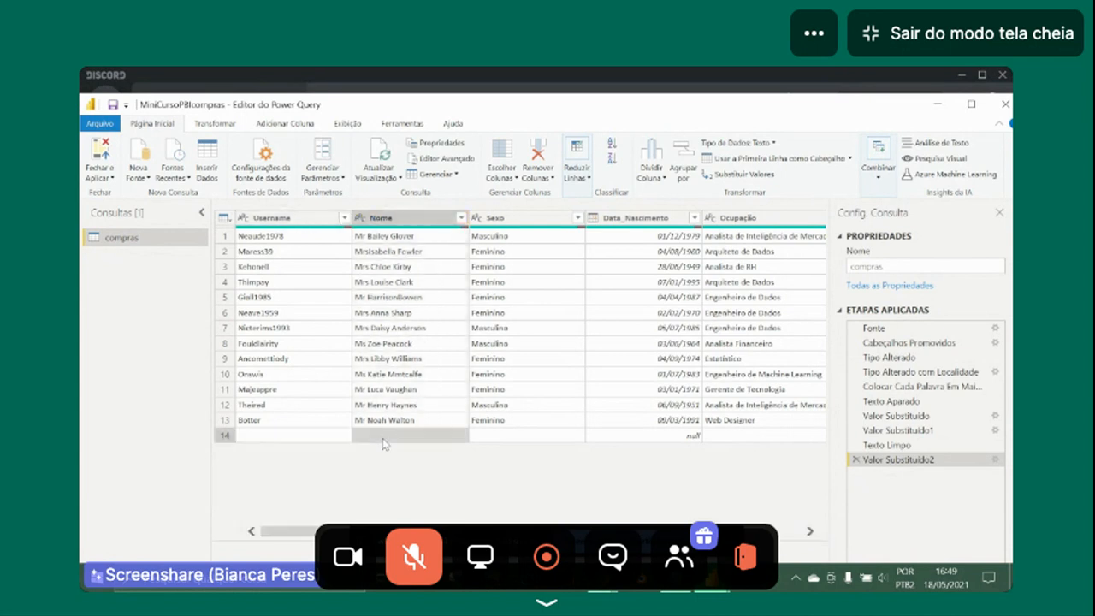
click(505, 443)
click(633, 447)
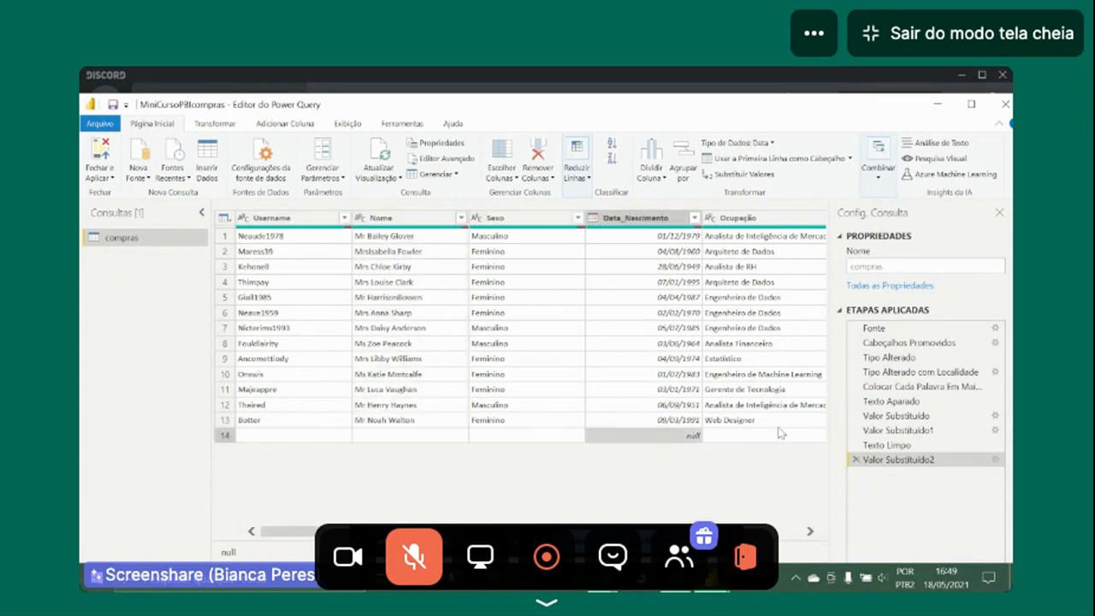
click(780, 435)
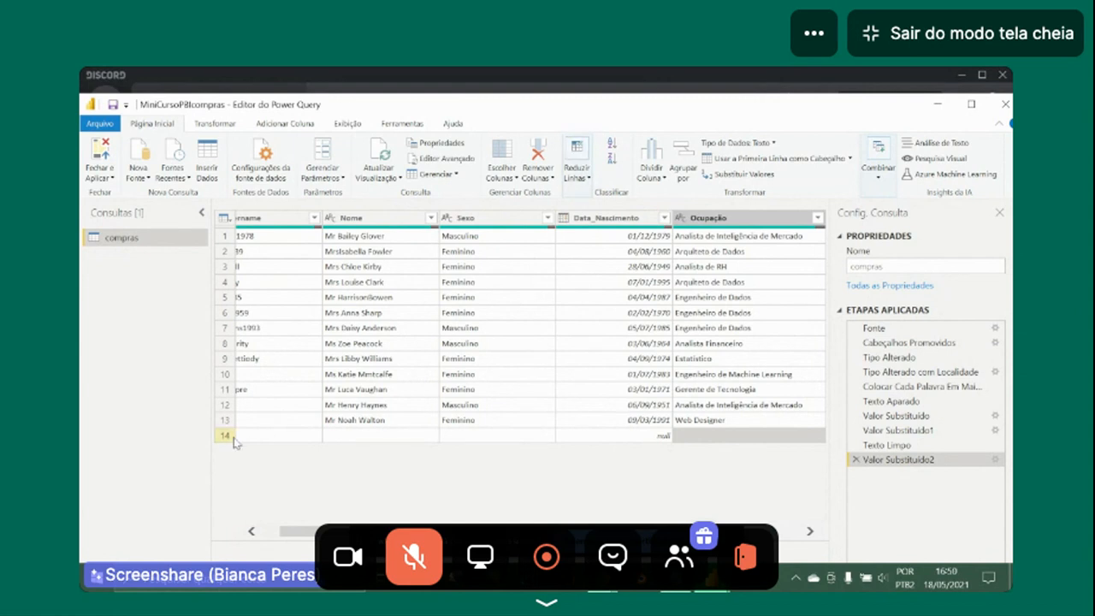
click(251, 531)
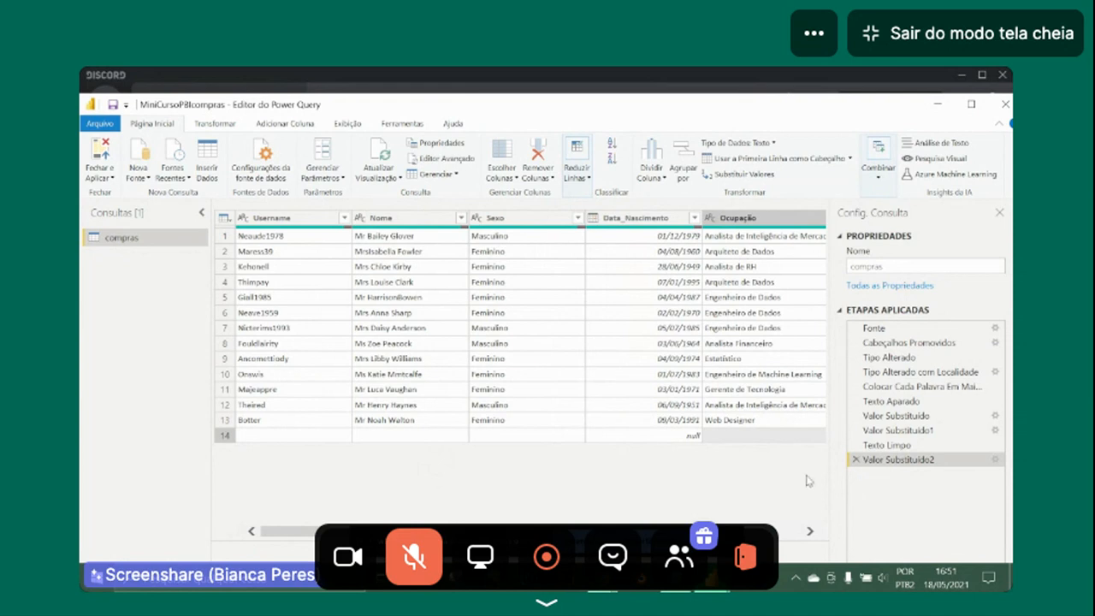
click(588, 178)
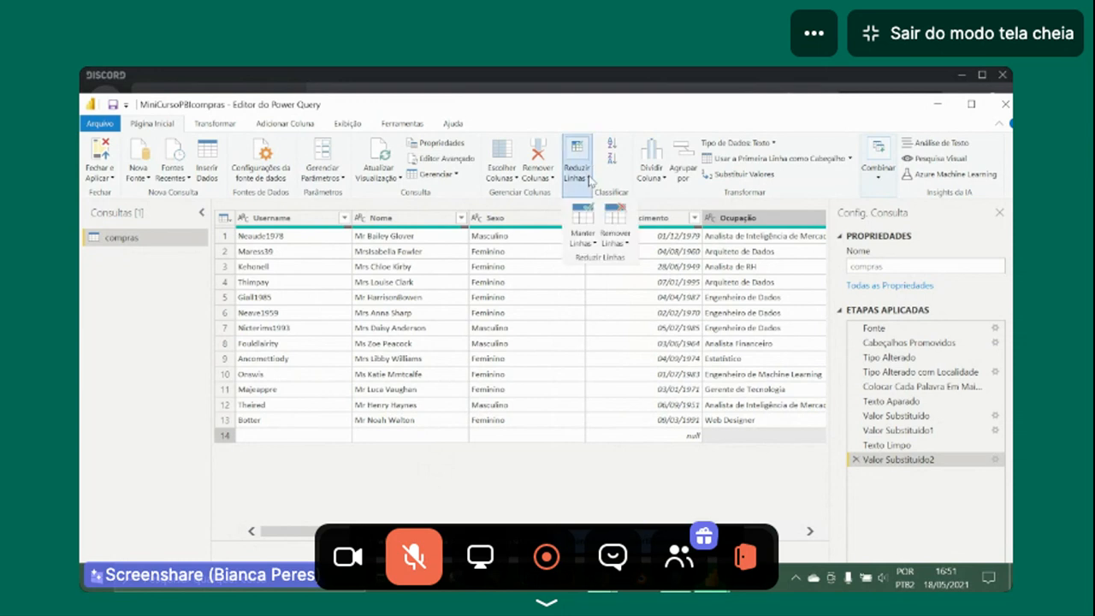
click(614, 224)
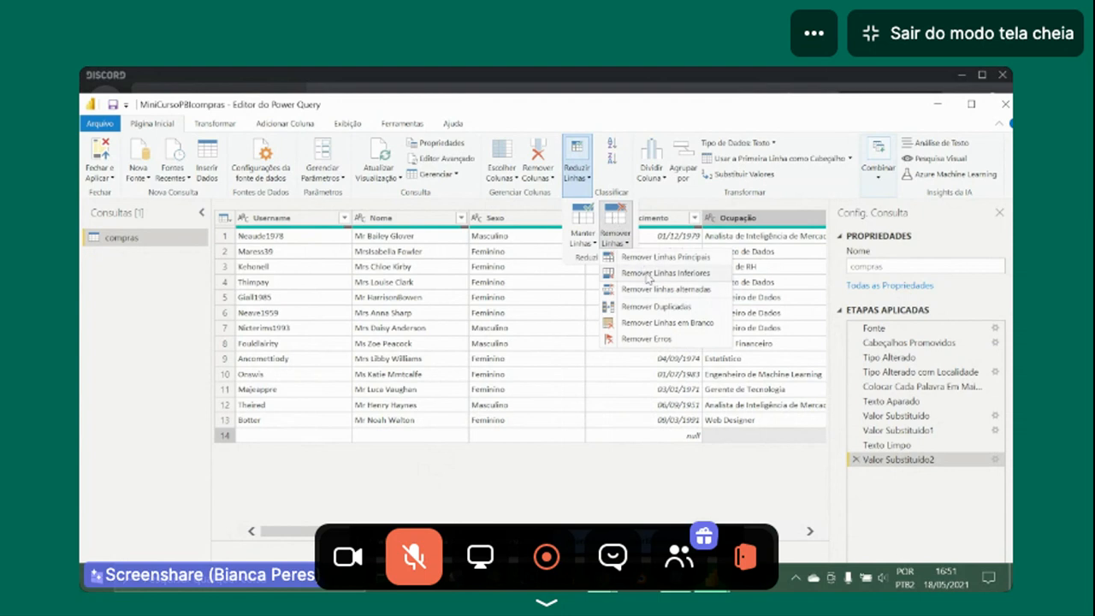
click(648, 323)
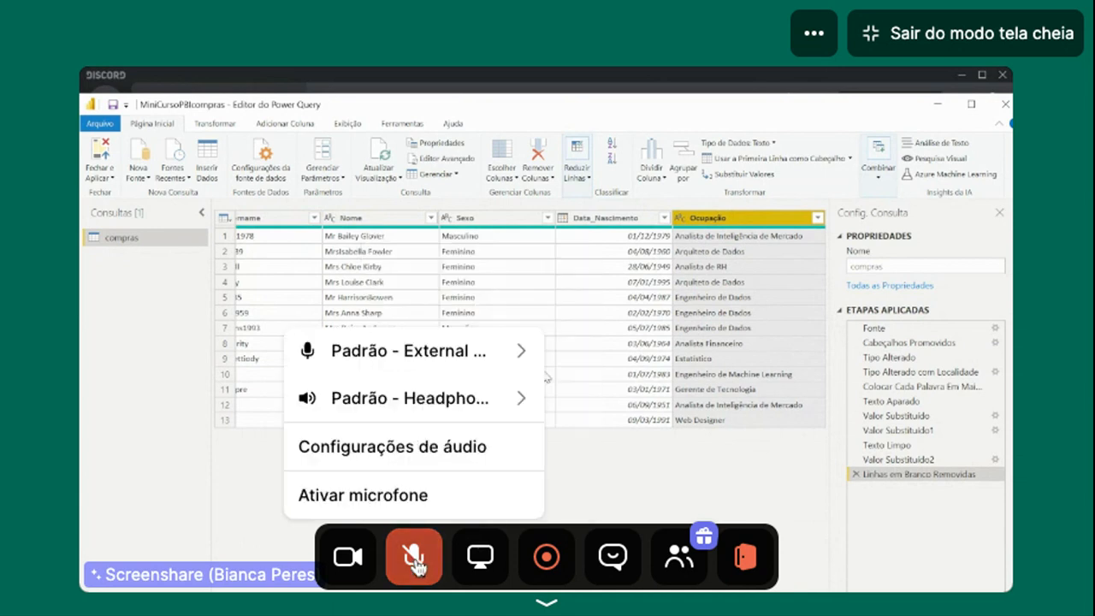
Turn the meeting microphone on to talk about the cleaned table, muting it once before turning it on again.
click(414, 557)
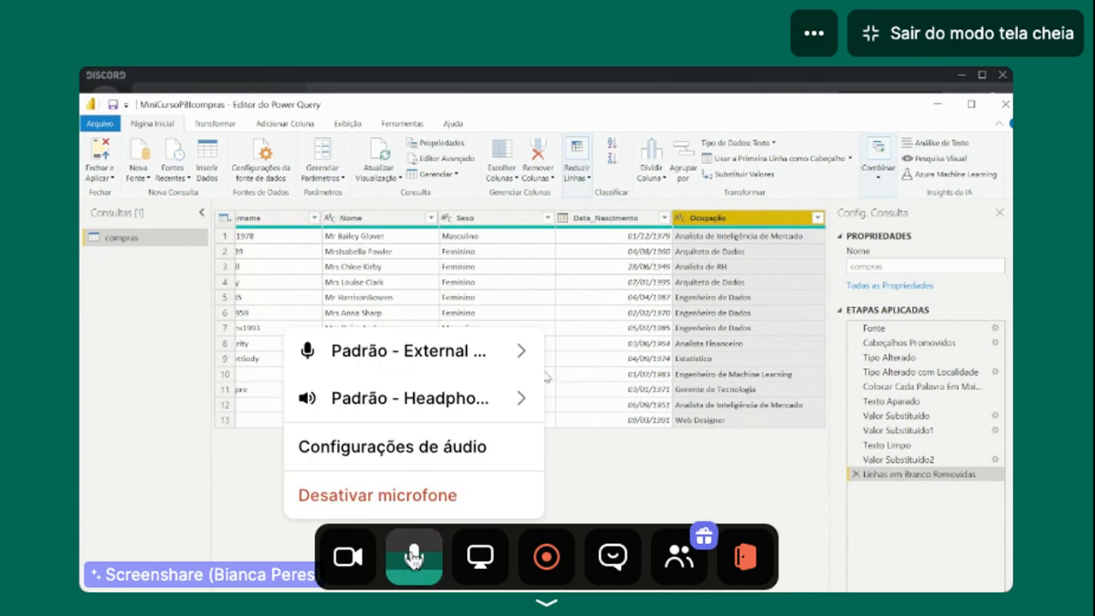
click(414, 557)
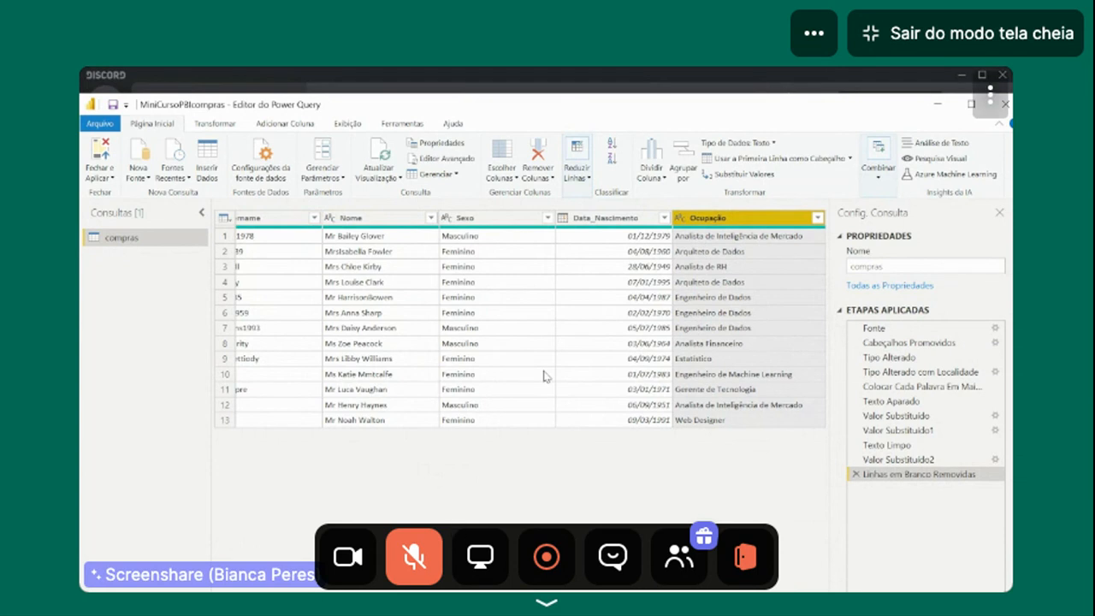
right_click(422, 552)
click(425, 553)
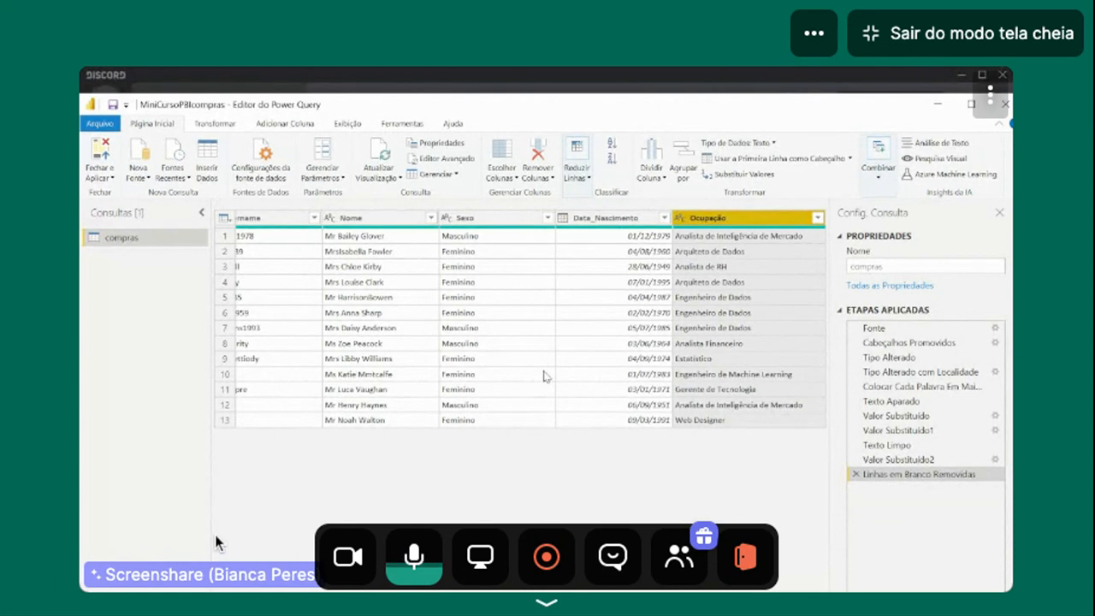
Mute the meeting microphone.
right_click(417, 571)
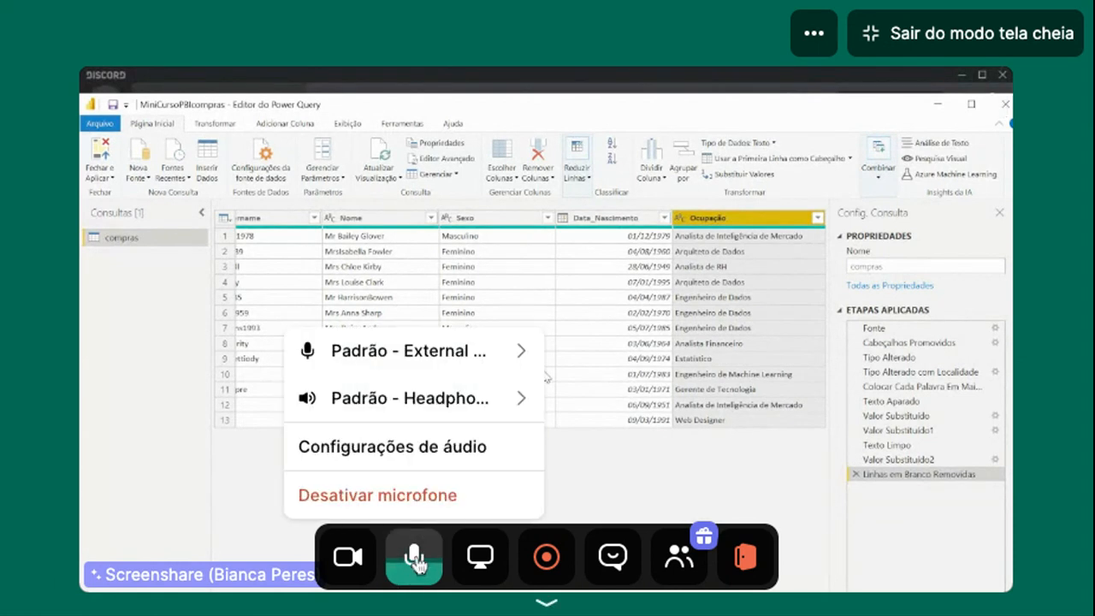
click(417, 561)
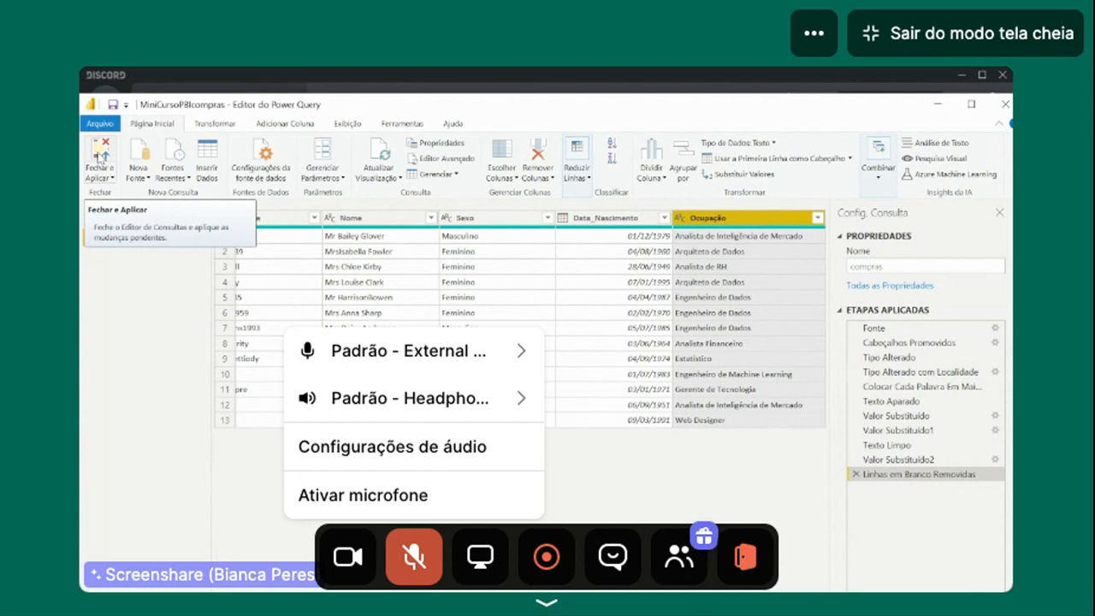
Close the Power Query Editor while applying its changes (Fechar e Aplicar) and save the MiniCursoPBIcompras report.
click(111, 179)
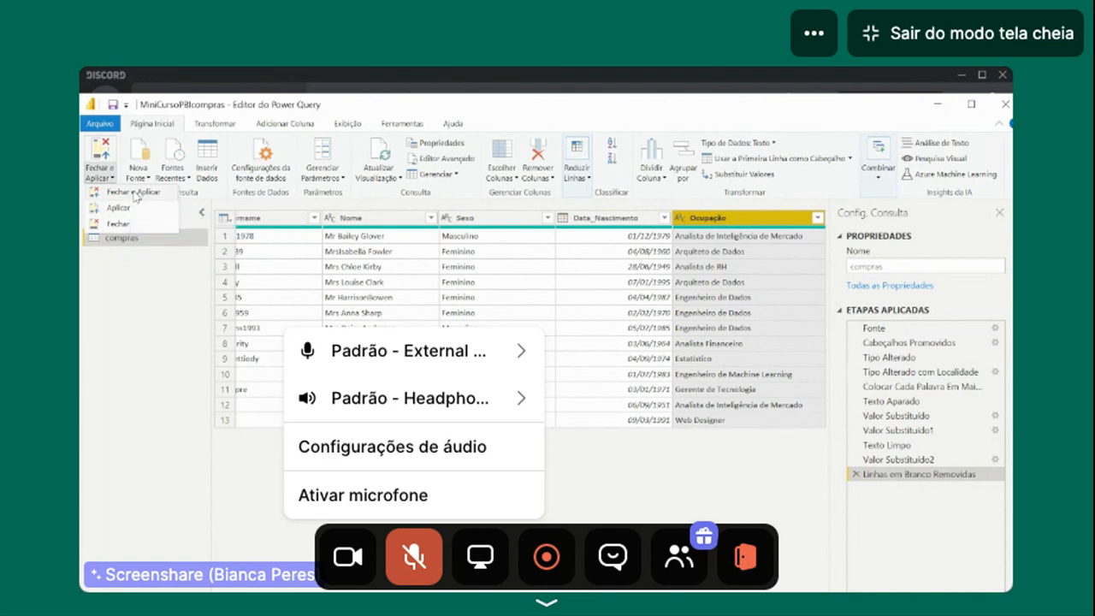
click(134, 195)
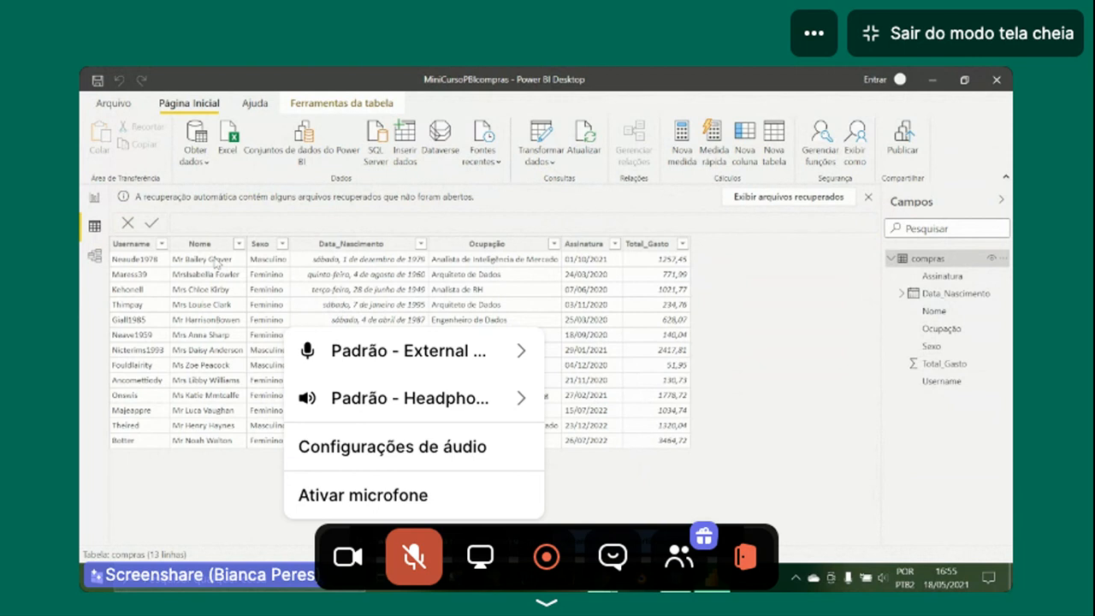
click(98, 85)
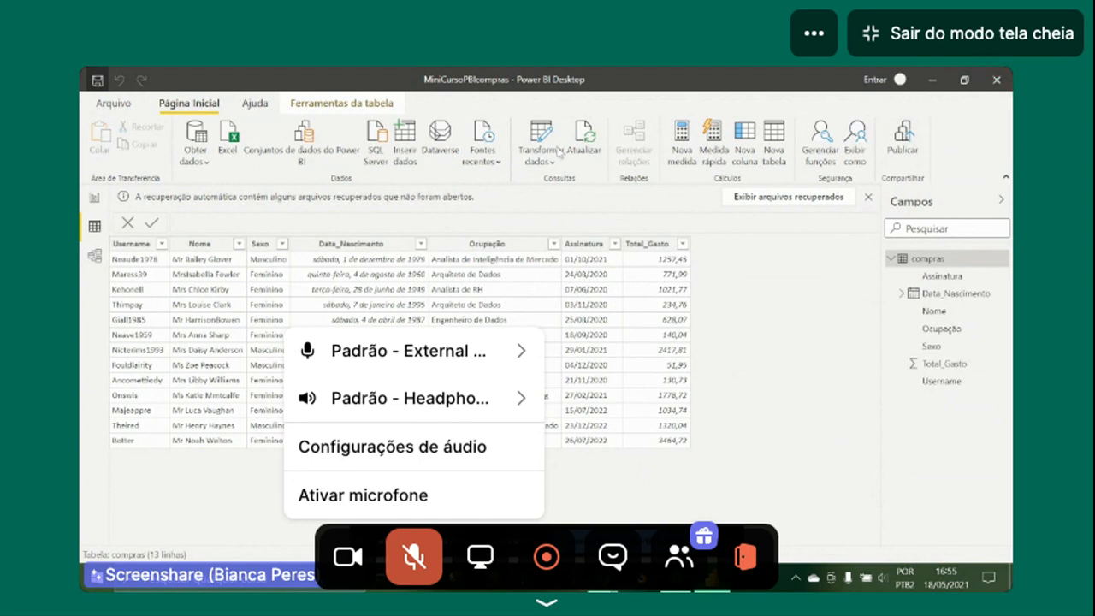
Create a new blank report and dismiss its welcome window, leaving the meeting microphone muted.
click(123, 105)
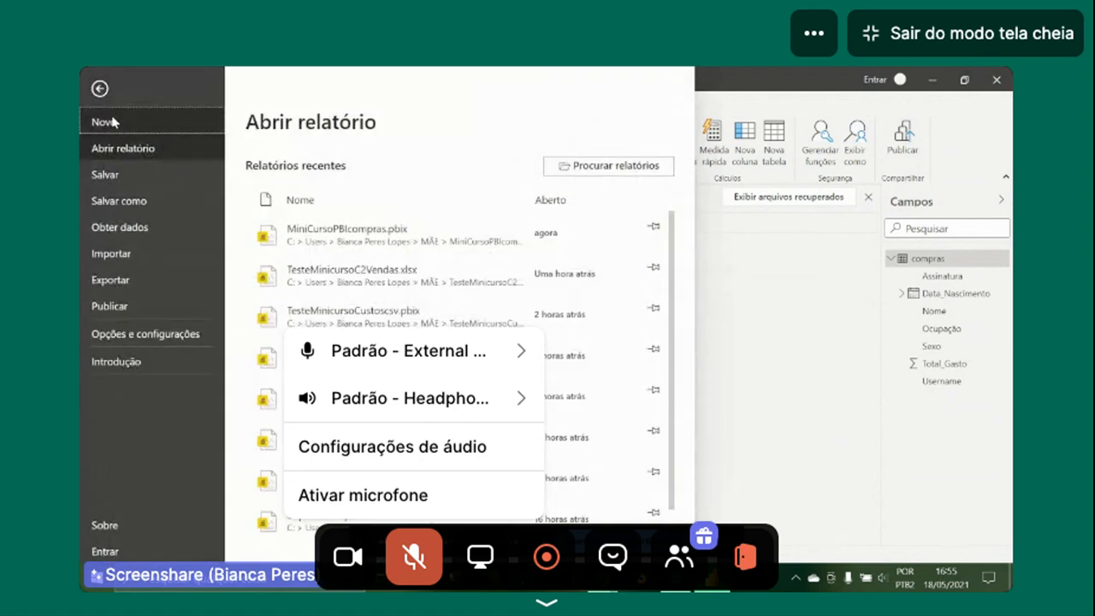
click(113, 122)
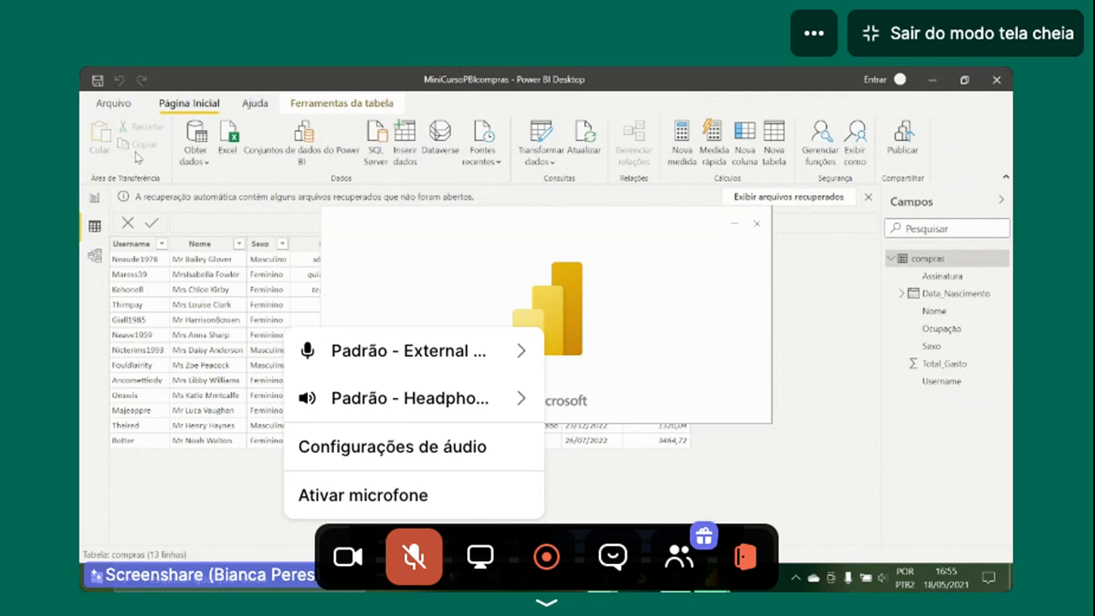
click(395, 560)
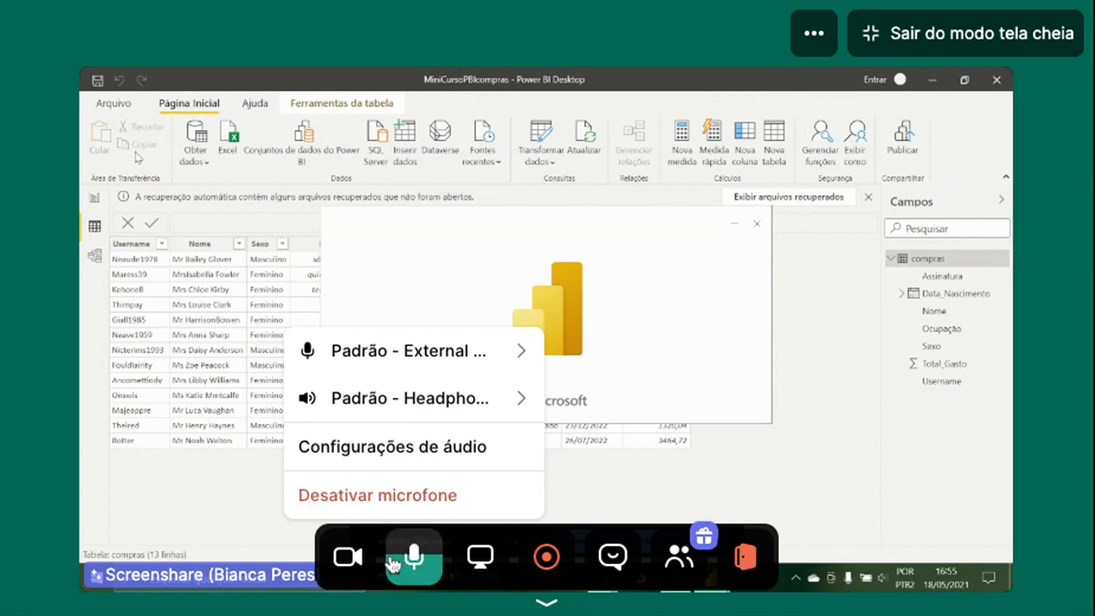
mouse_move(432, 368)
click(378, 495)
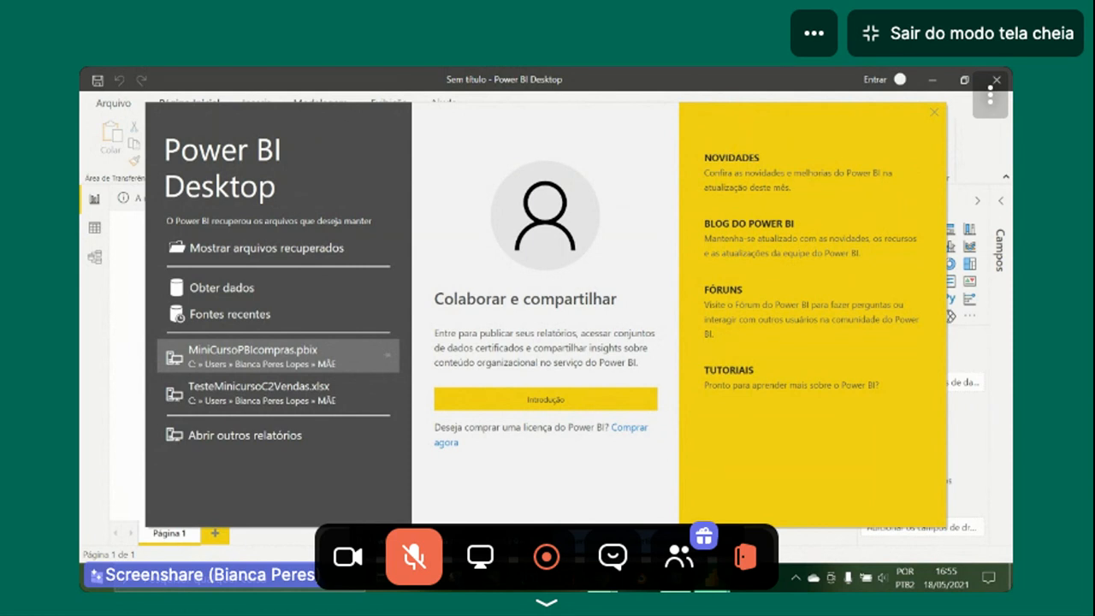
click(935, 113)
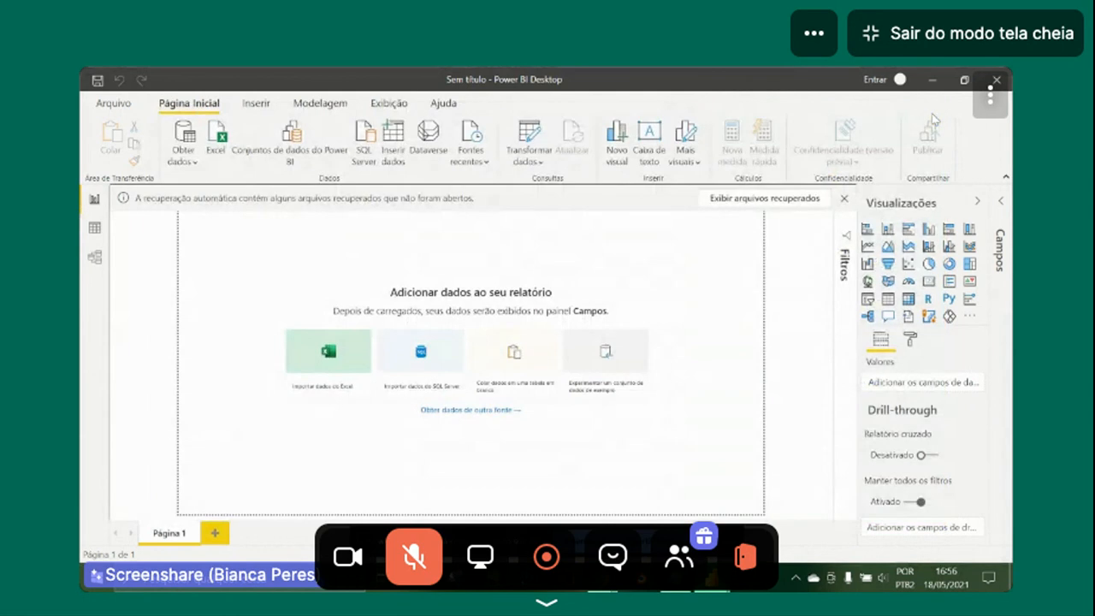
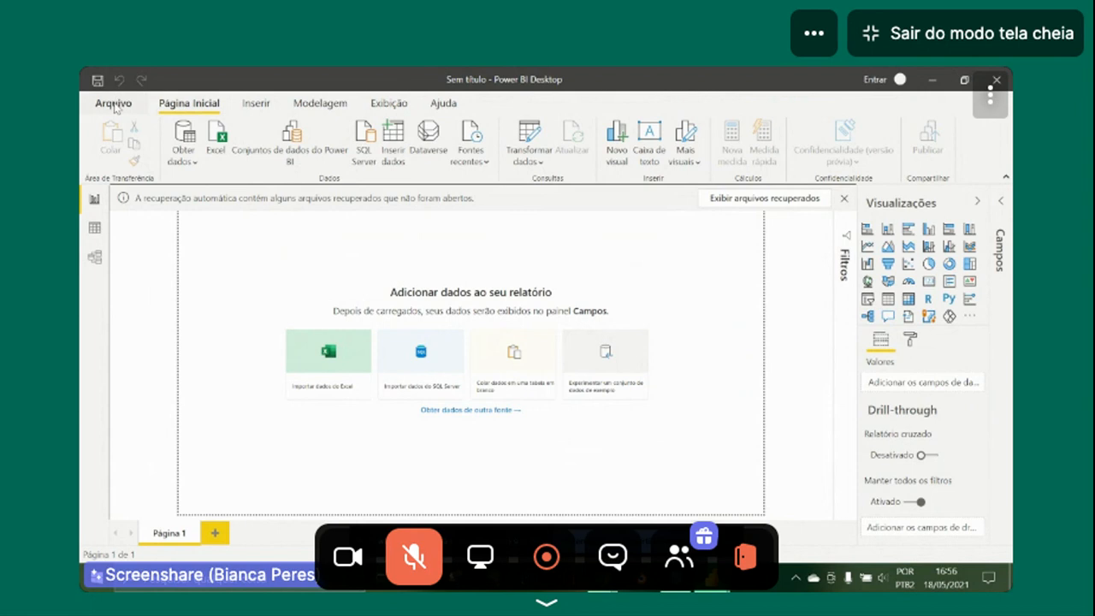
Set the current file's import locale (Localidade para importação) to Inglês (Estados Unidos) in the regional options.
click(114, 106)
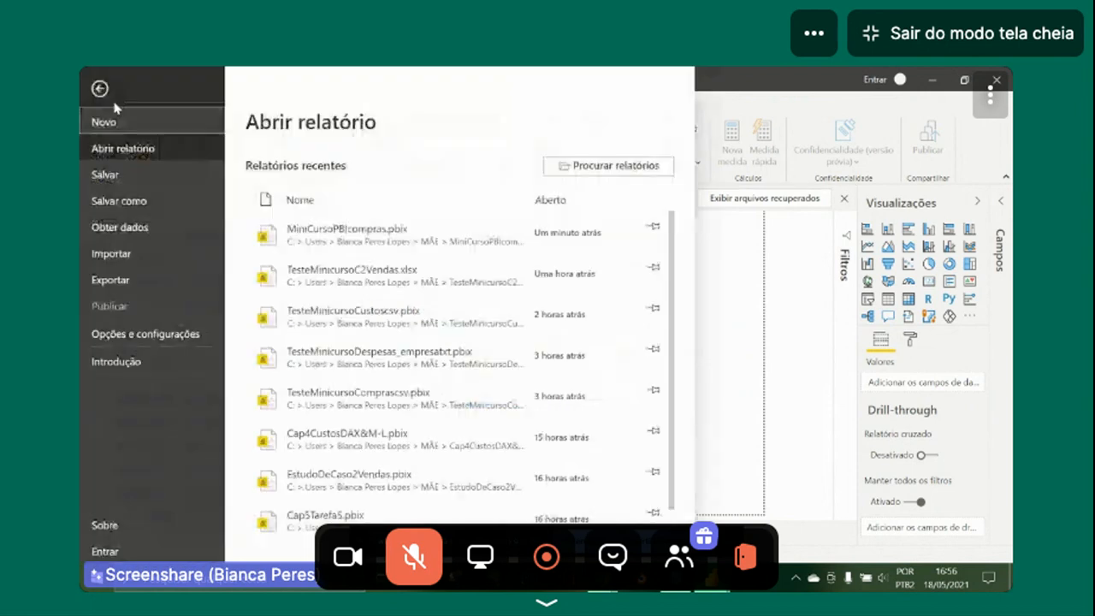
click(148, 334)
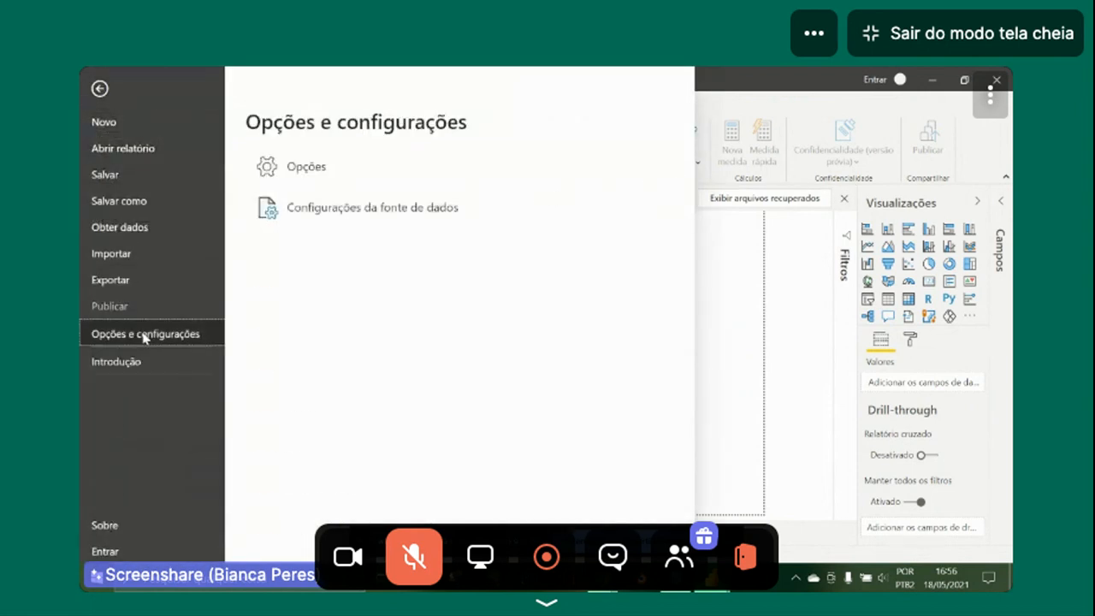
click(348, 183)
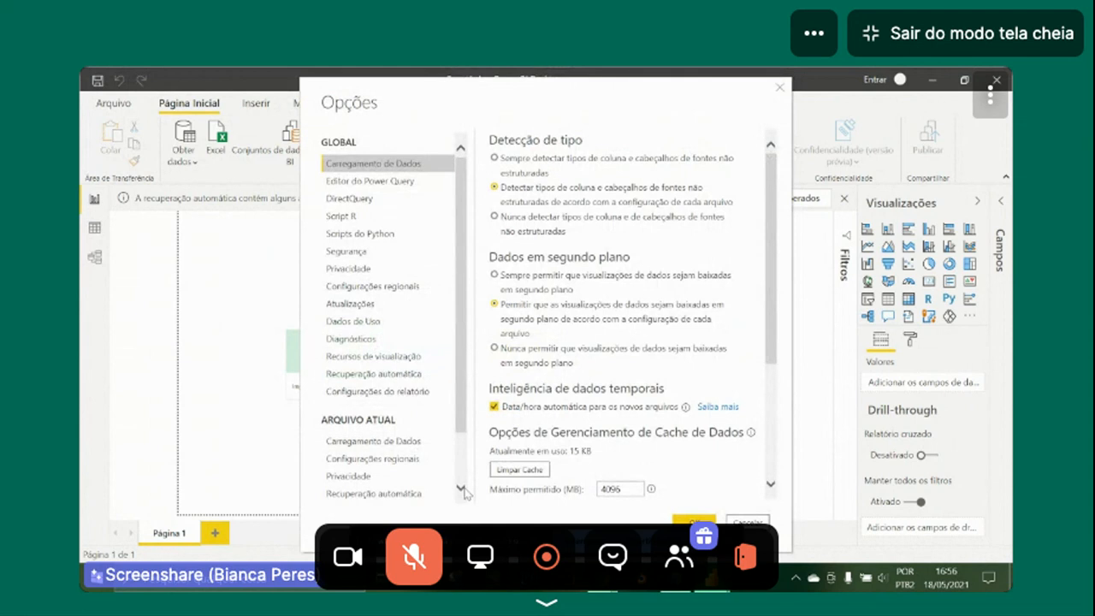
scroll(464, 494, down, 2)
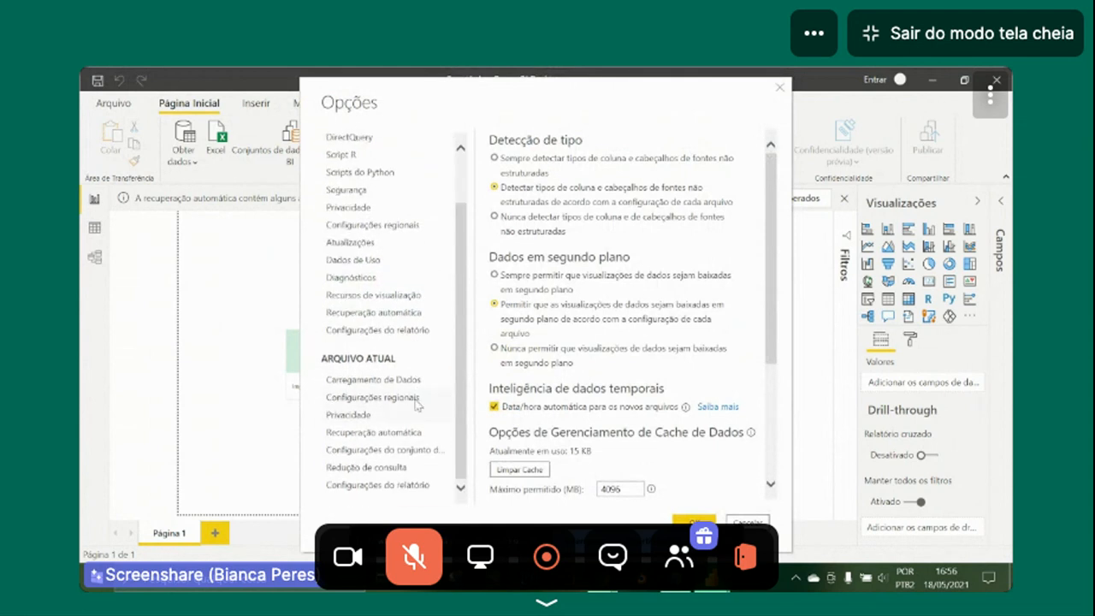
click(415, 399)
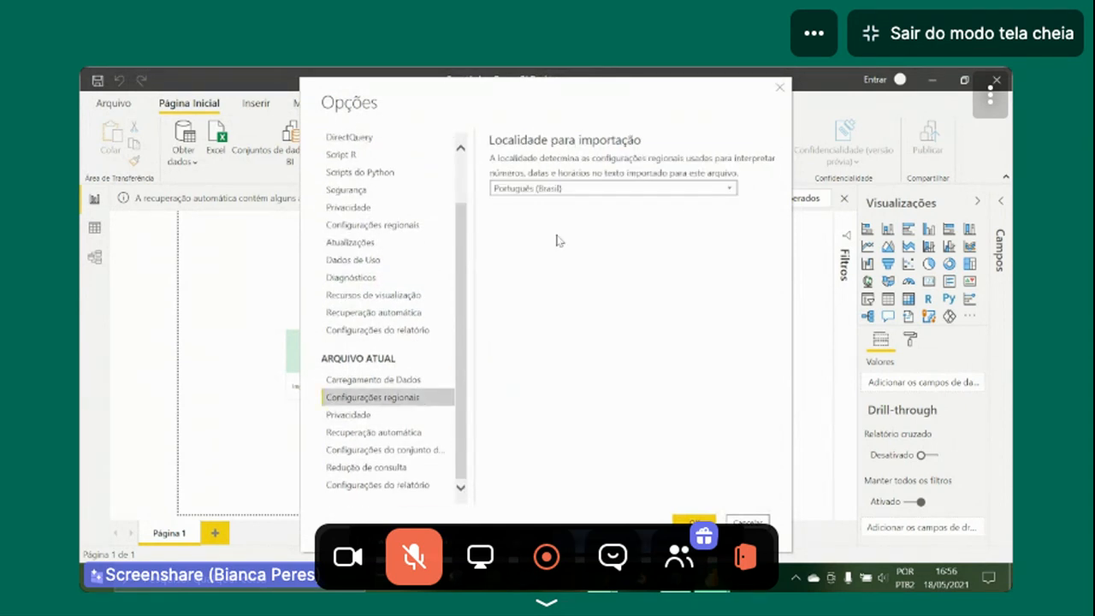
click(731, 188)
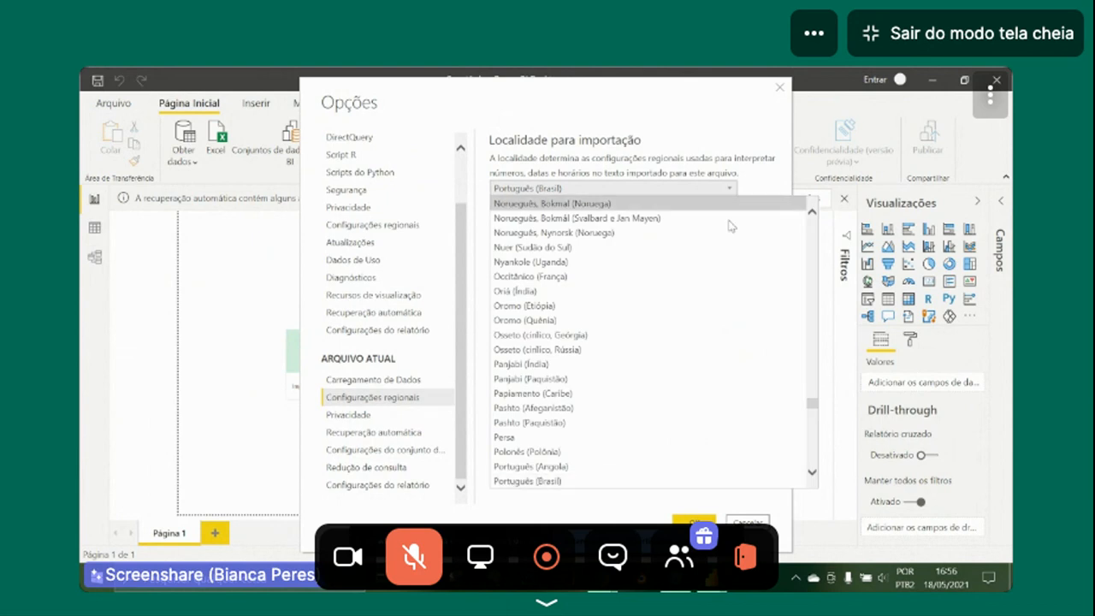
scroll(695, 329, up, 7)
scroll(694, 330, up, 15)
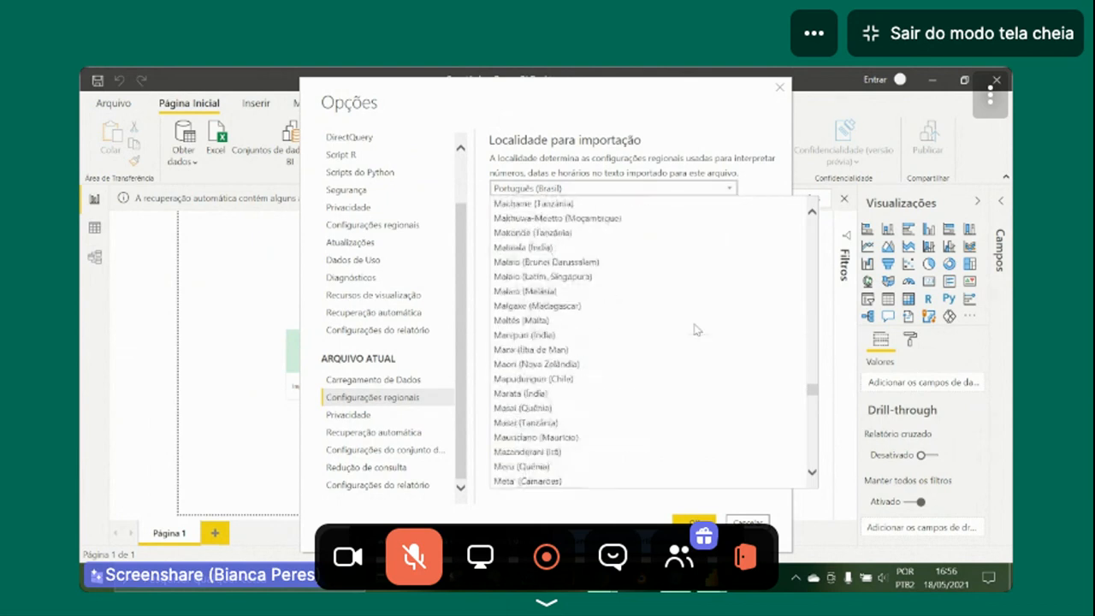
scroll(694, 319, up, 15)
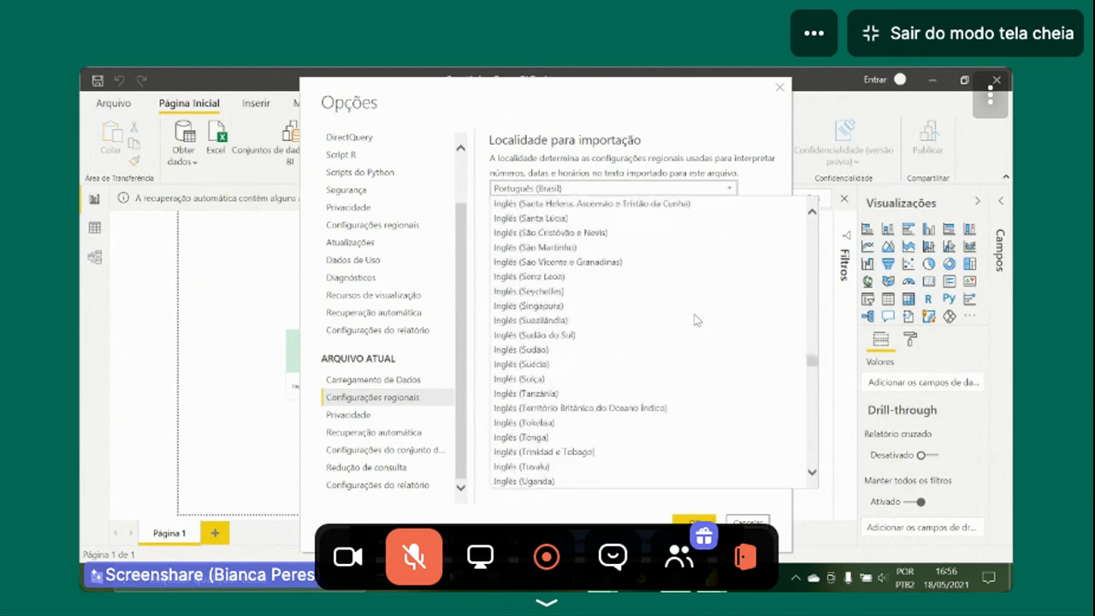
scroll(694, 319, up, 6)
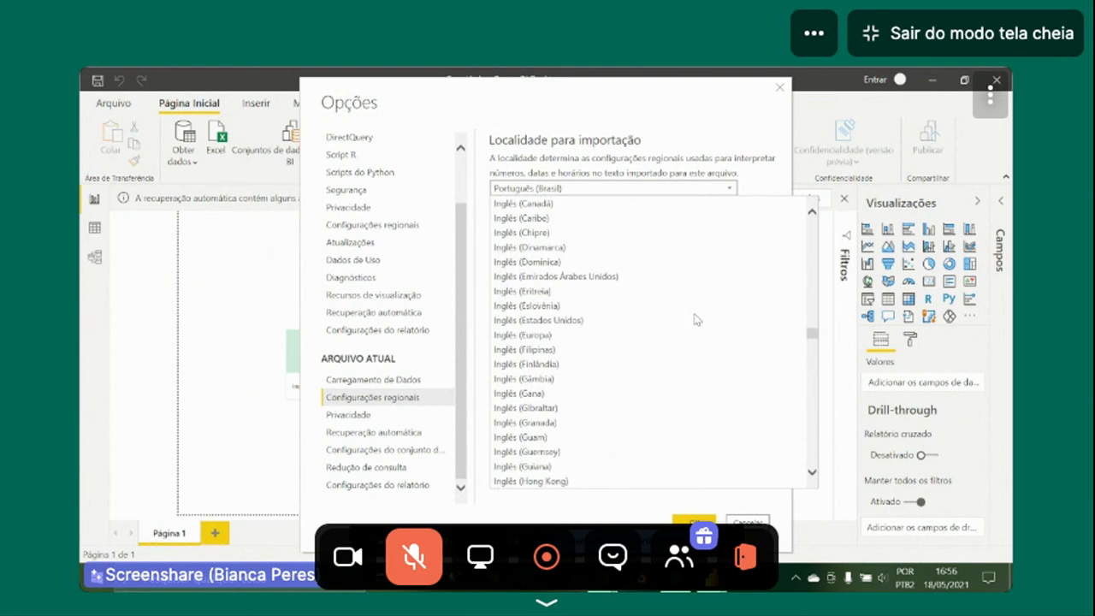
click(613, 322)
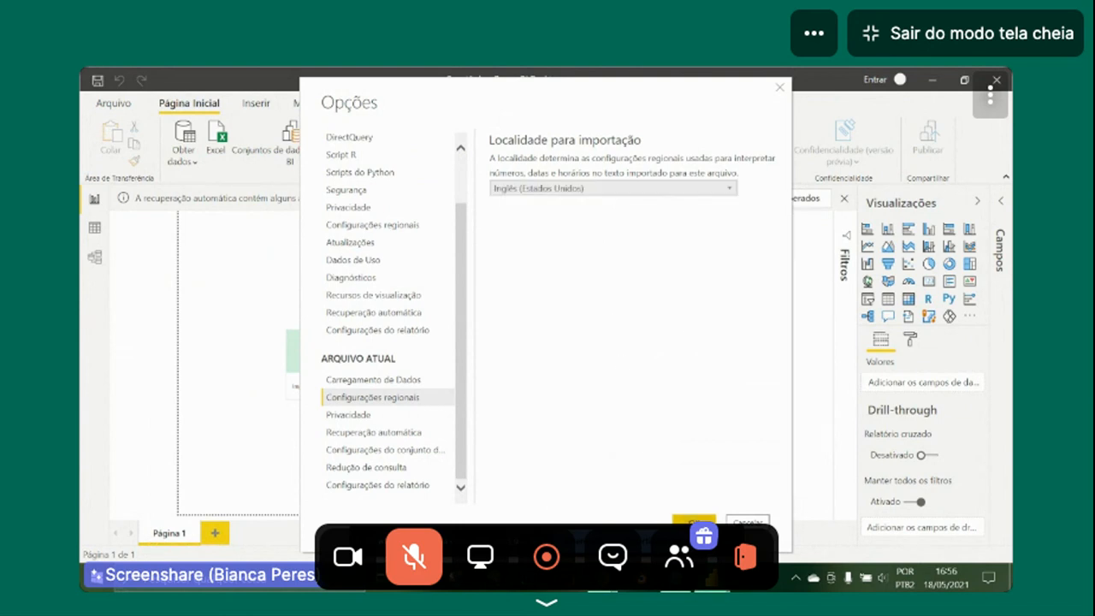
click(694, 520)
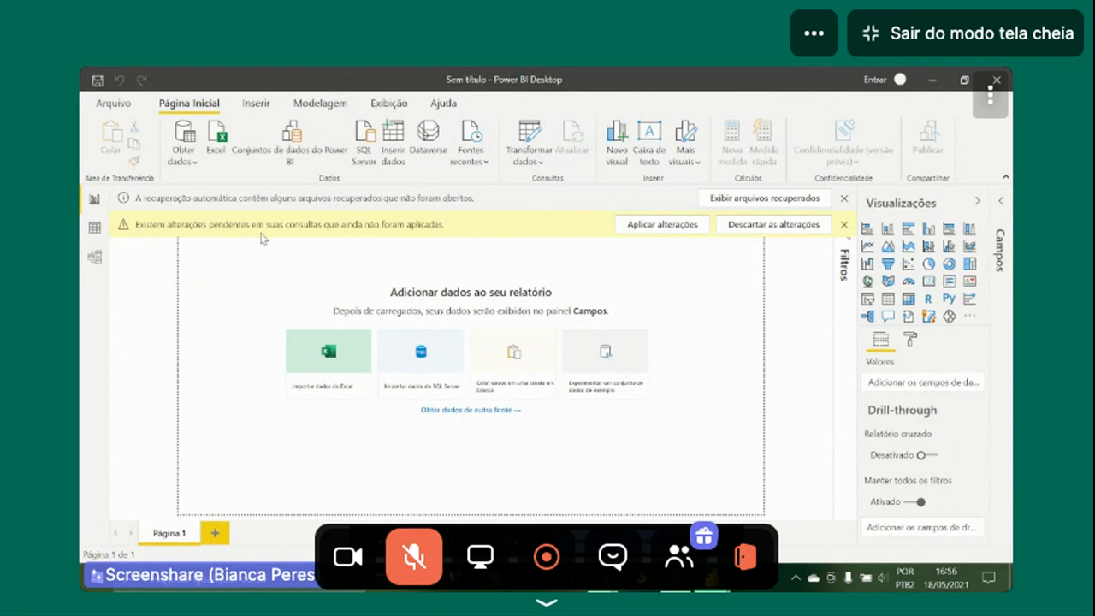
Apply the pending query changes and save the new report as MiniCursoDespesasempresa in the MÃE folder.
click(97, 82)
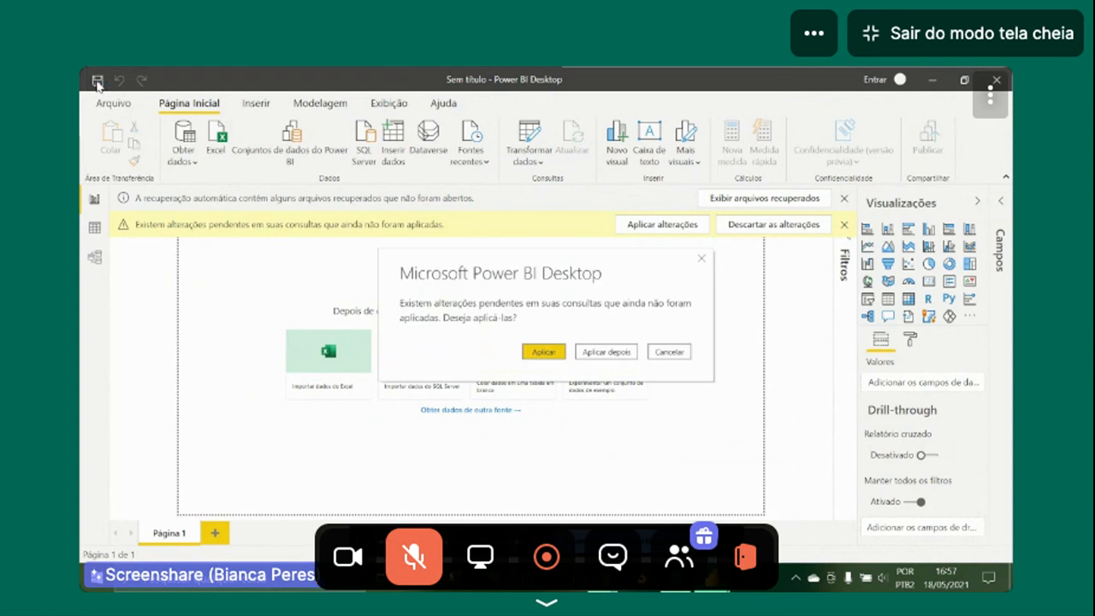
click(528, 353)
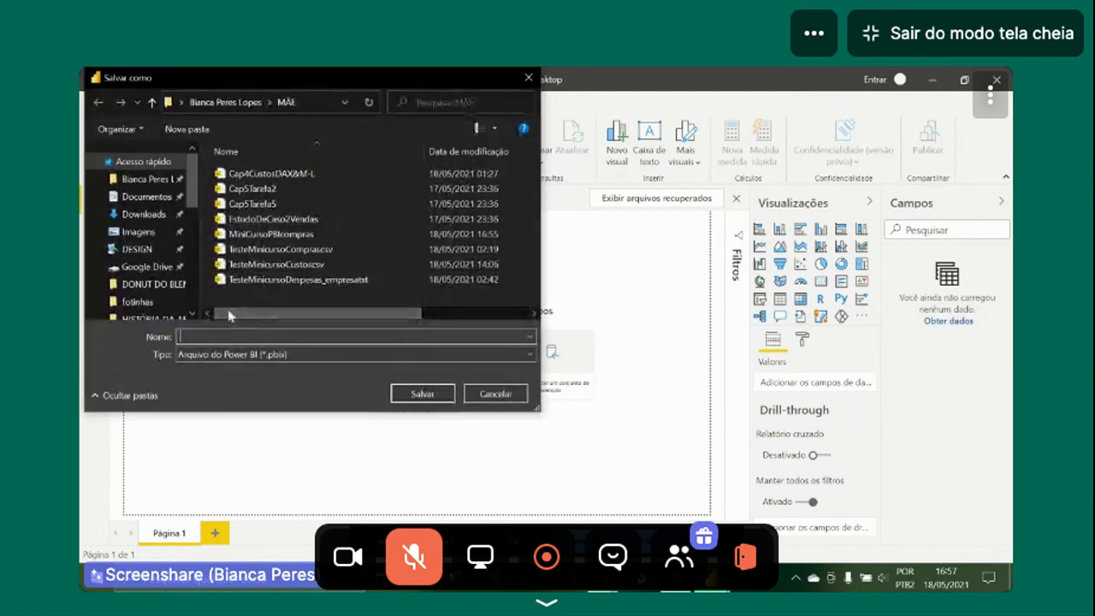
text(Mini)
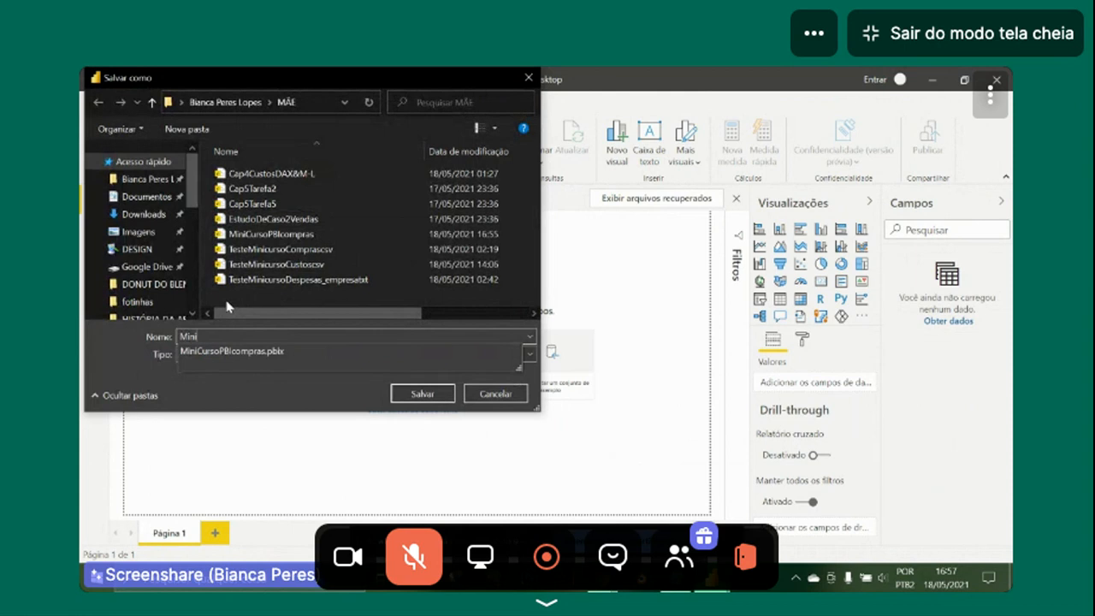
text(Curso)
key(Escape)
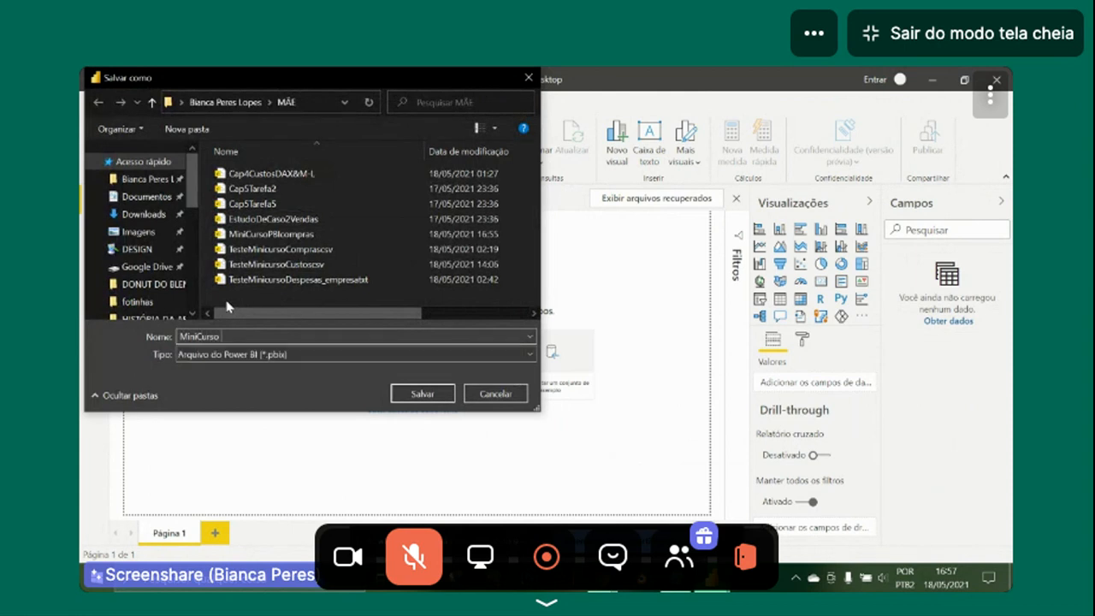
key(BackSpace)
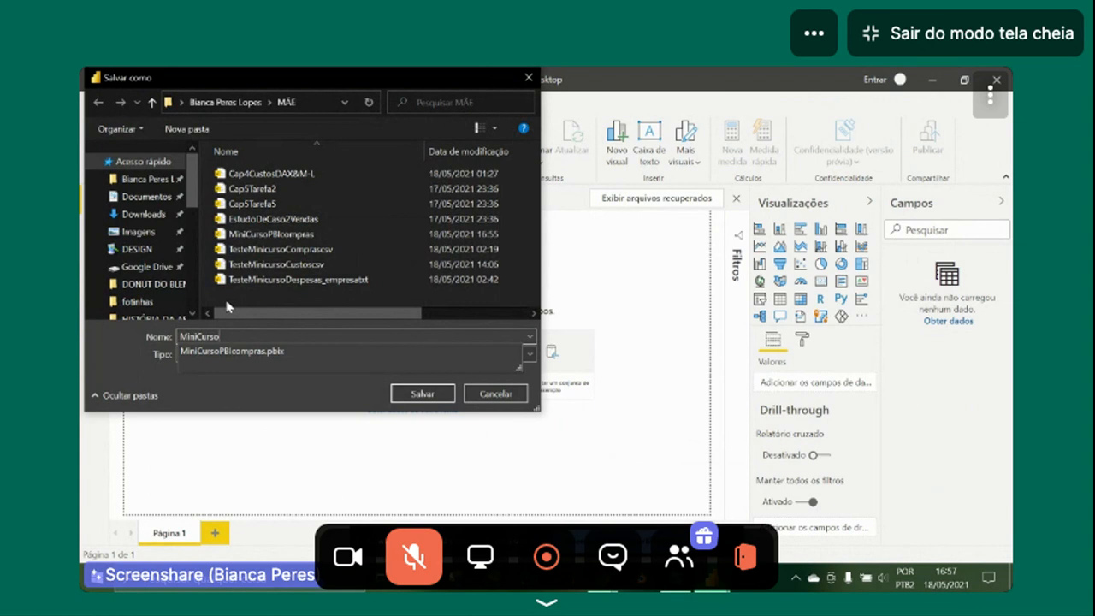
text(Des)
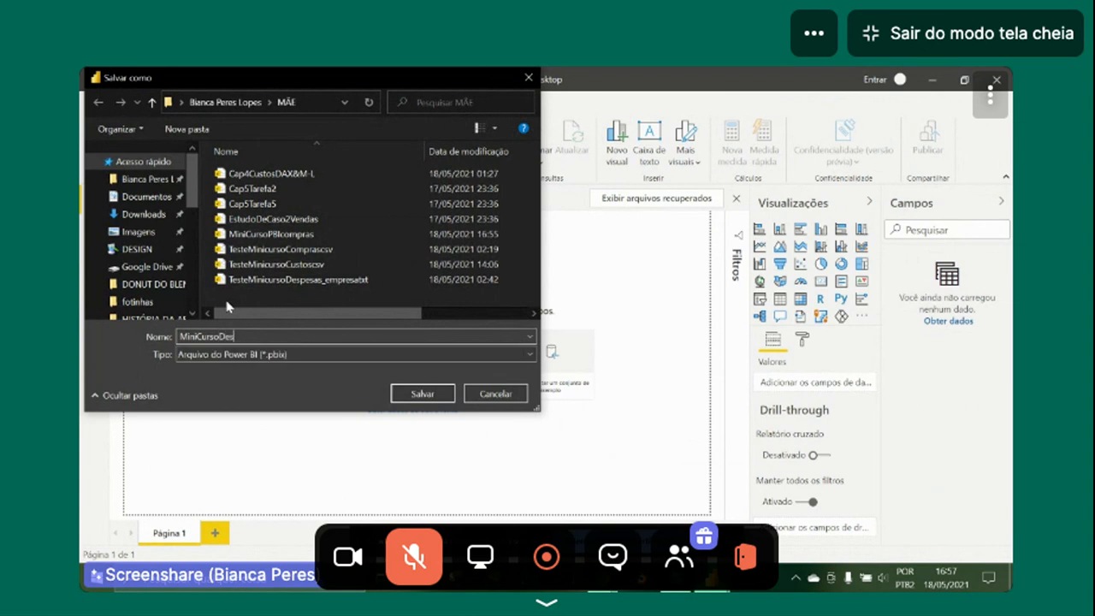
text(pesasempresa)
click(422, 395)
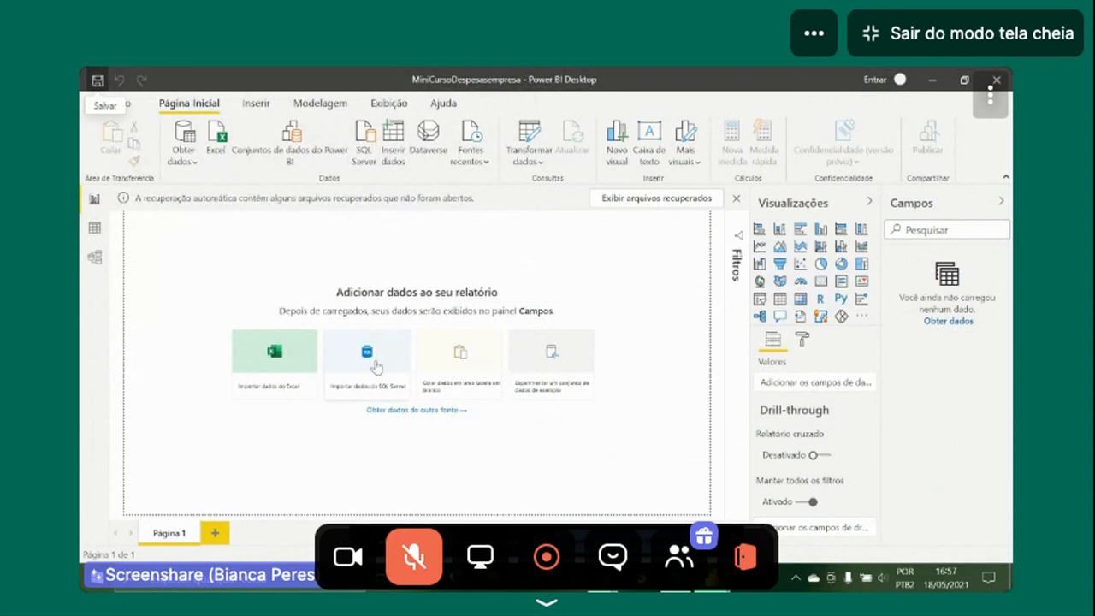
Open the despesas_empresa text file as a Texto/CSV data source, unmuting the meeting microphone briefly before muting it again.
click(193, 162)
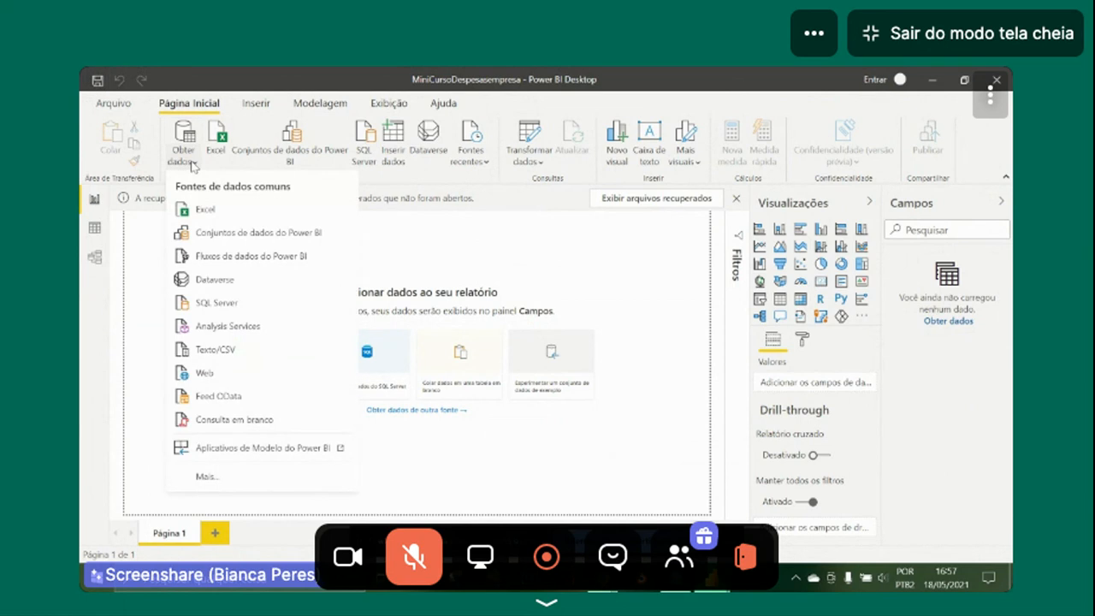
click(242, 355)
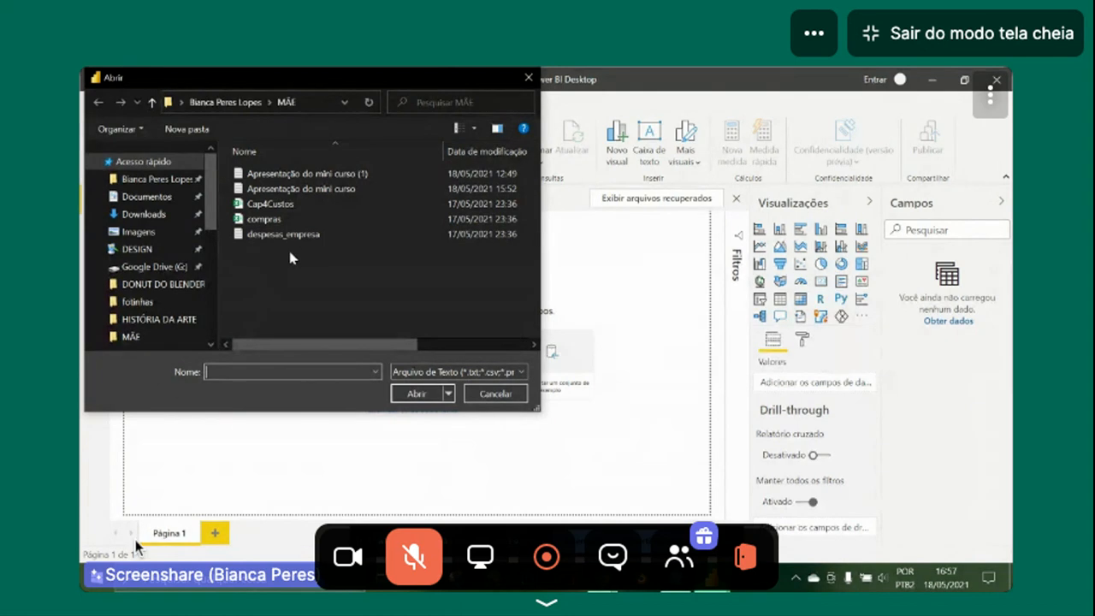
mouse_move(421, 553)
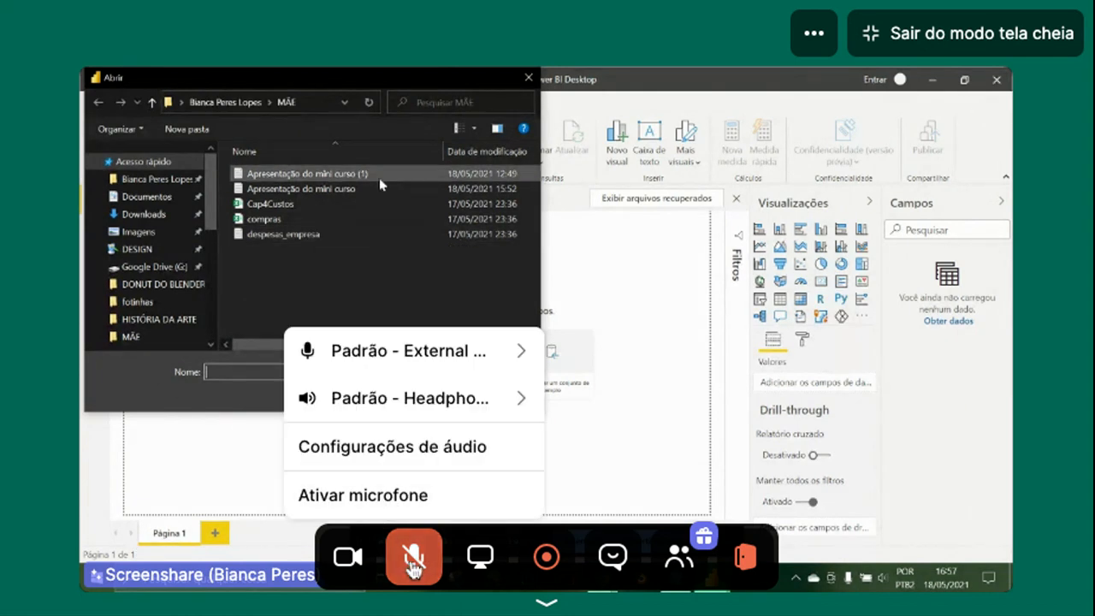
click(414, 558)
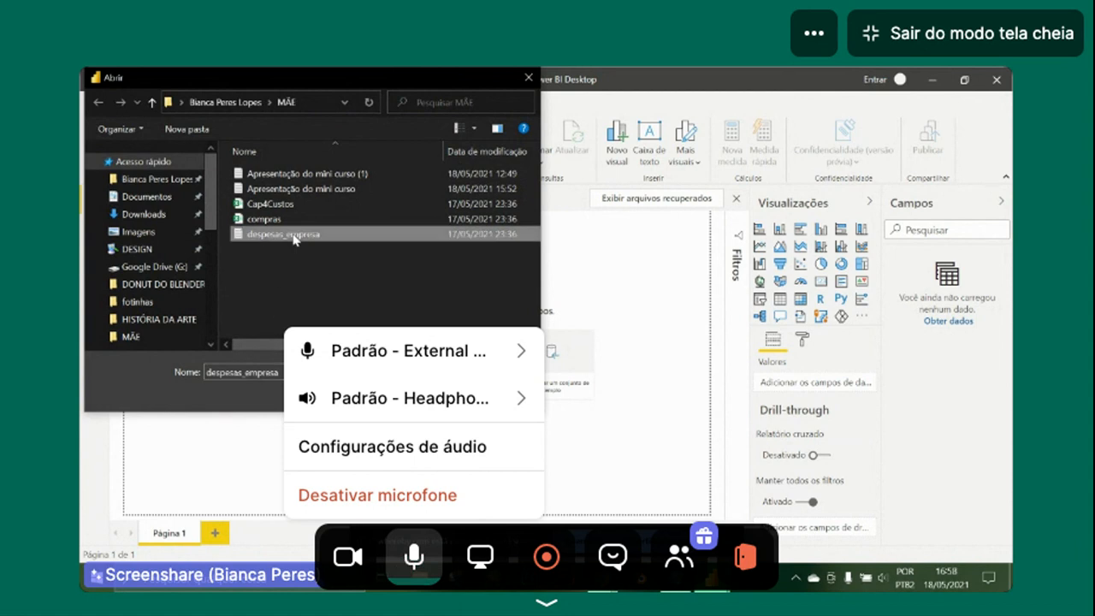
click(414, 556)
mouse_move(360, 565)
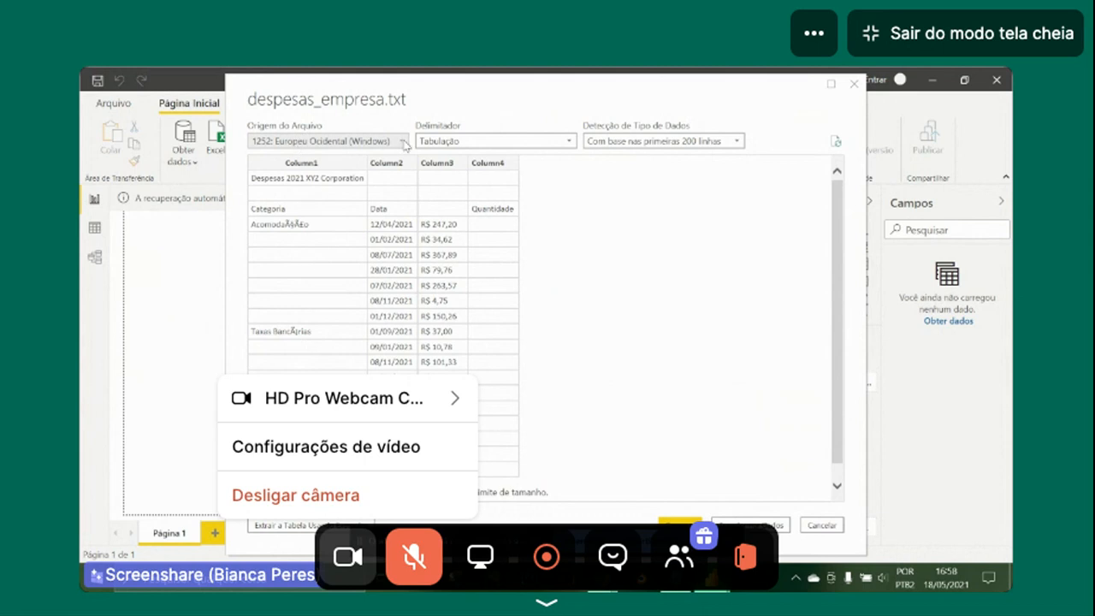
Set the despesas_empresa.txt file origin to 65001: Unicode (UTF-8) and load the table into the report.
click(403, 142)
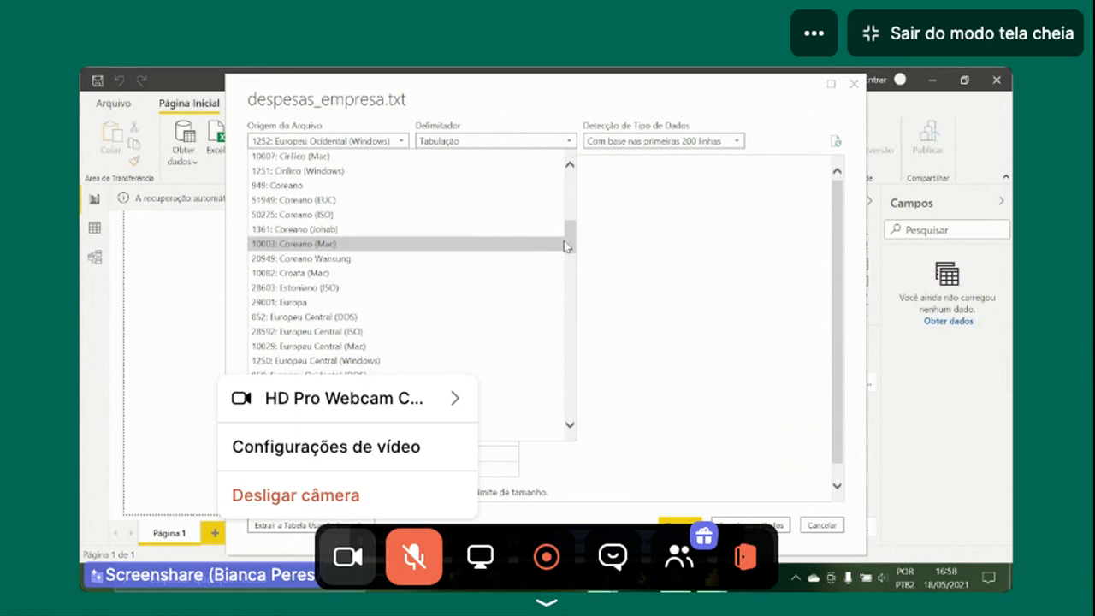
drag(567, 244, 568, 400)
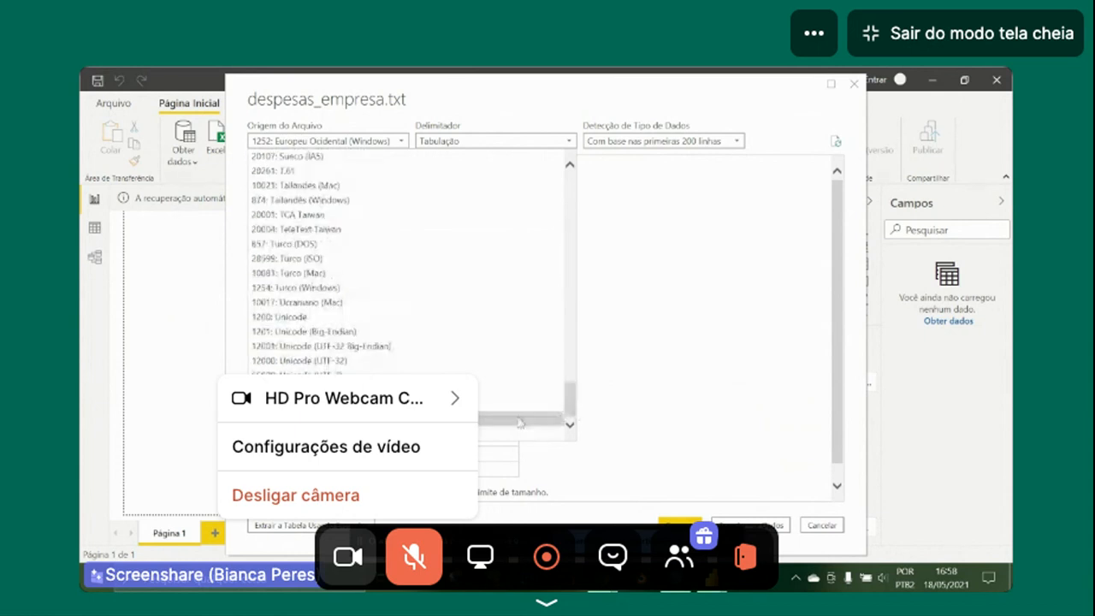
click(342, 390)
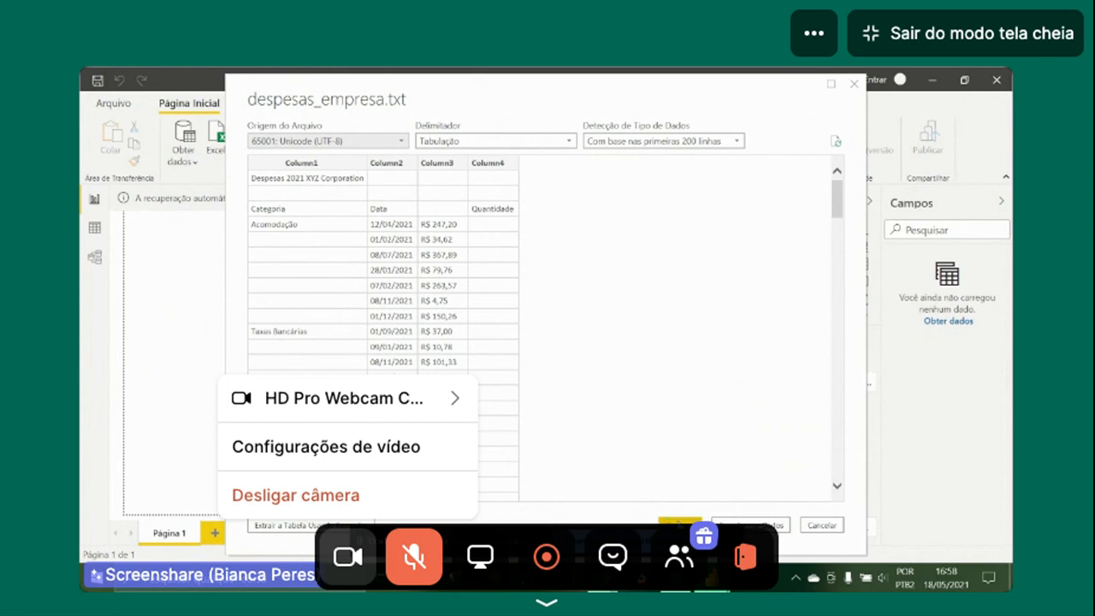
click(681, 522)
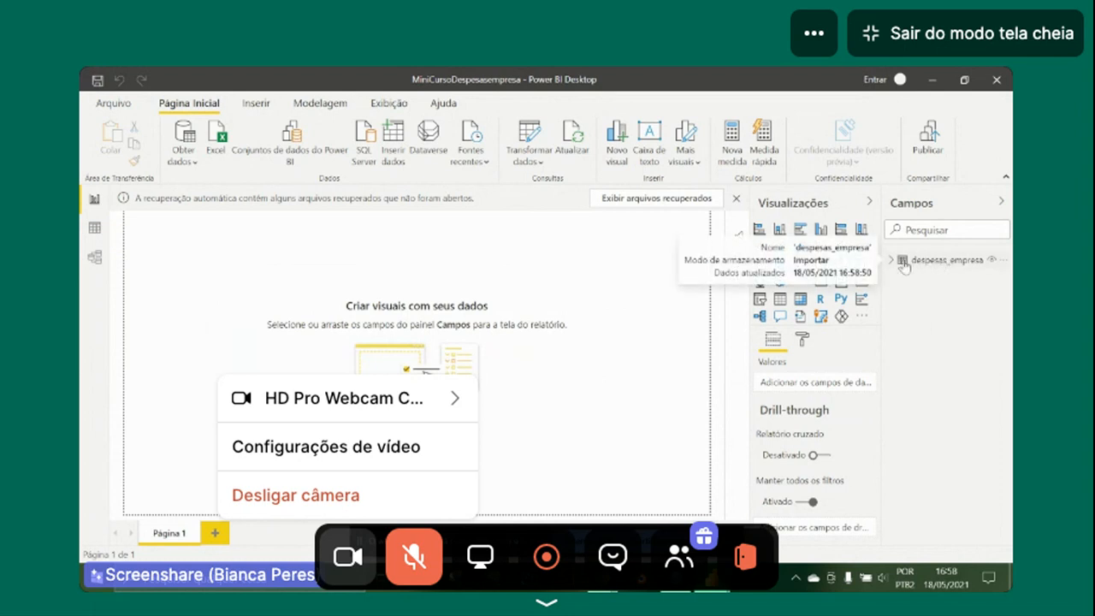
Review the loaded despesas_empresa rows in the data view and open the query in the Power Query Editor.
click(94, 230)
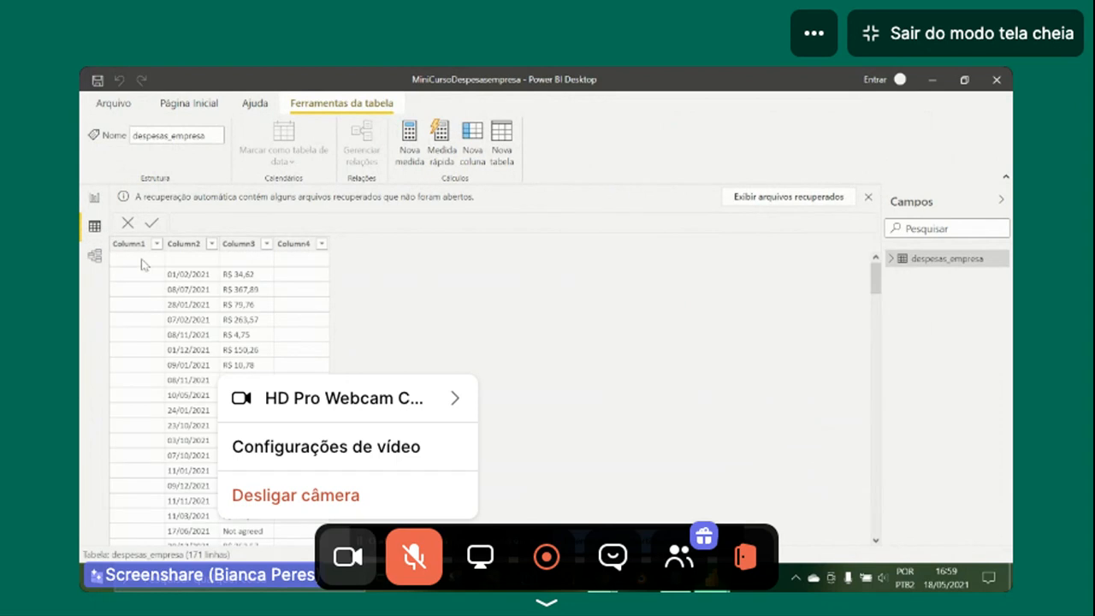
scroll(192, 340, down, 9)
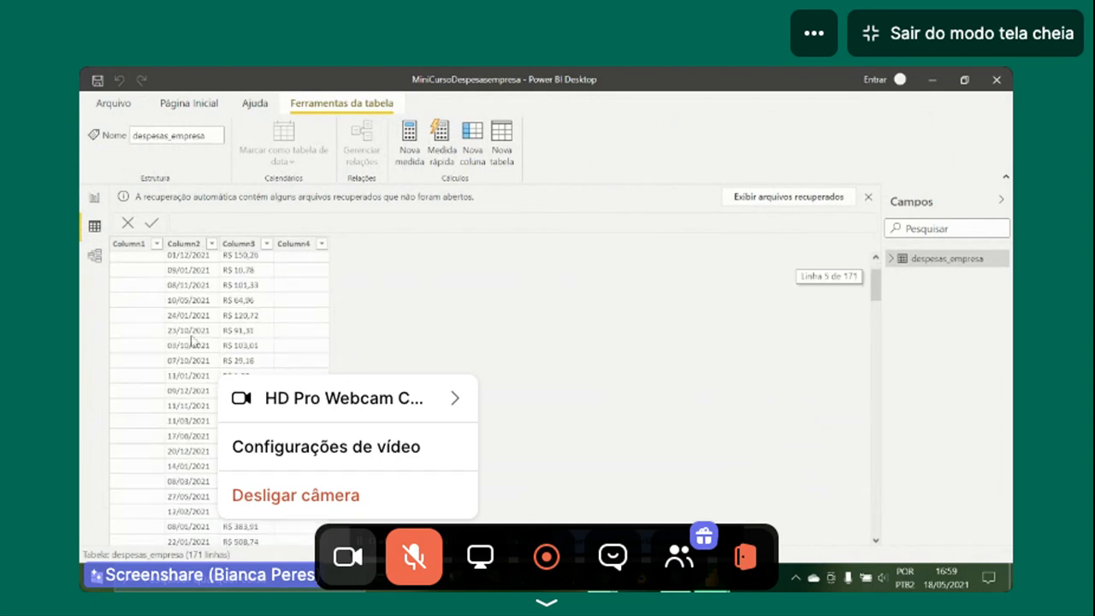
scroll(193, 340, up, 9)
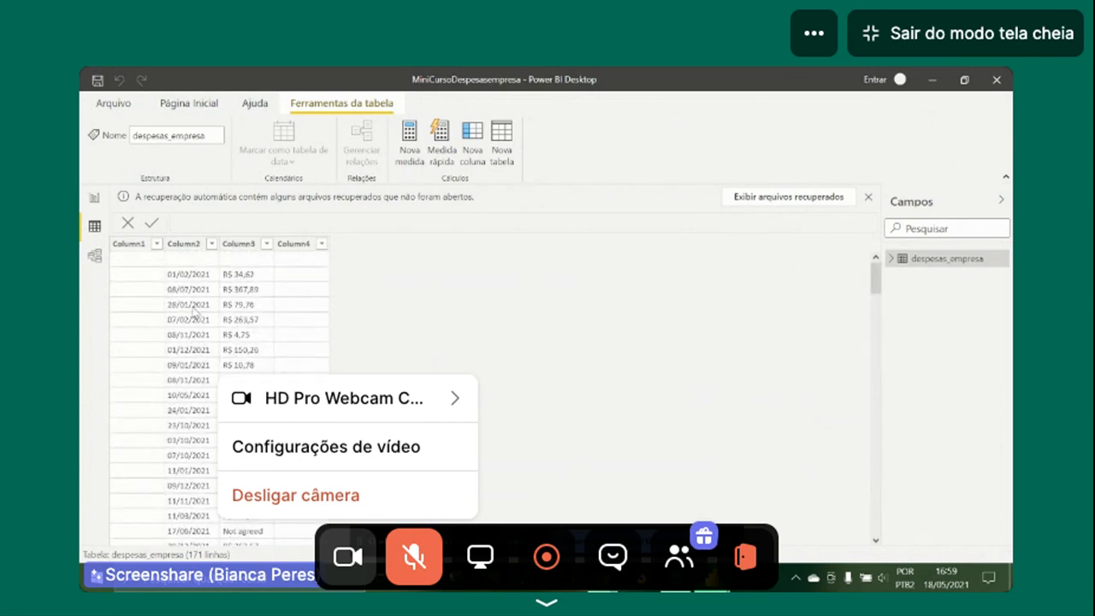
click(182, 106)
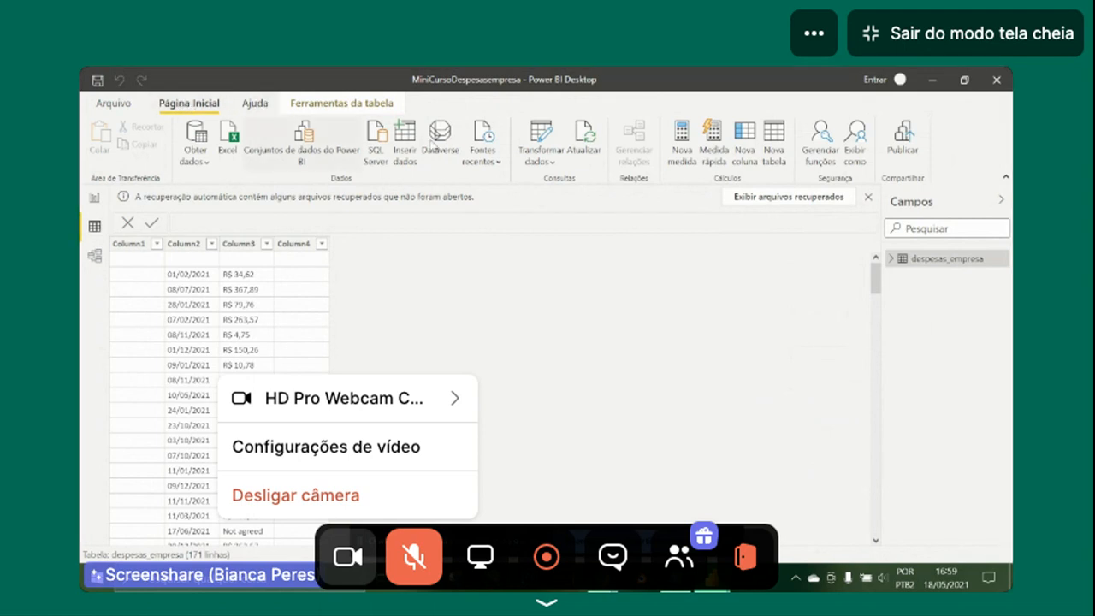
click(545, 141)
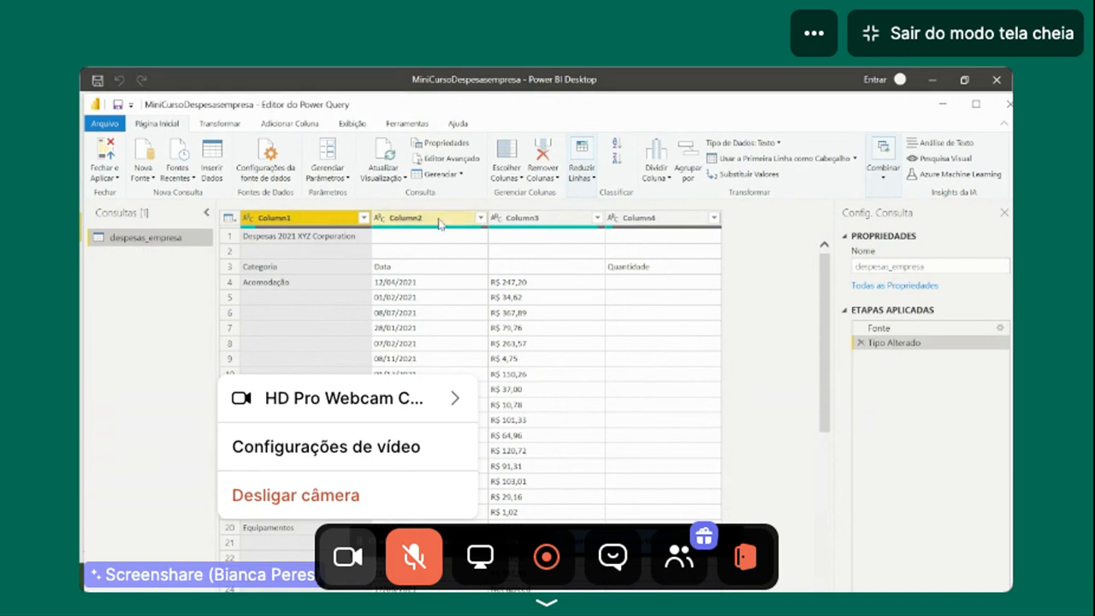
click(591, 178)
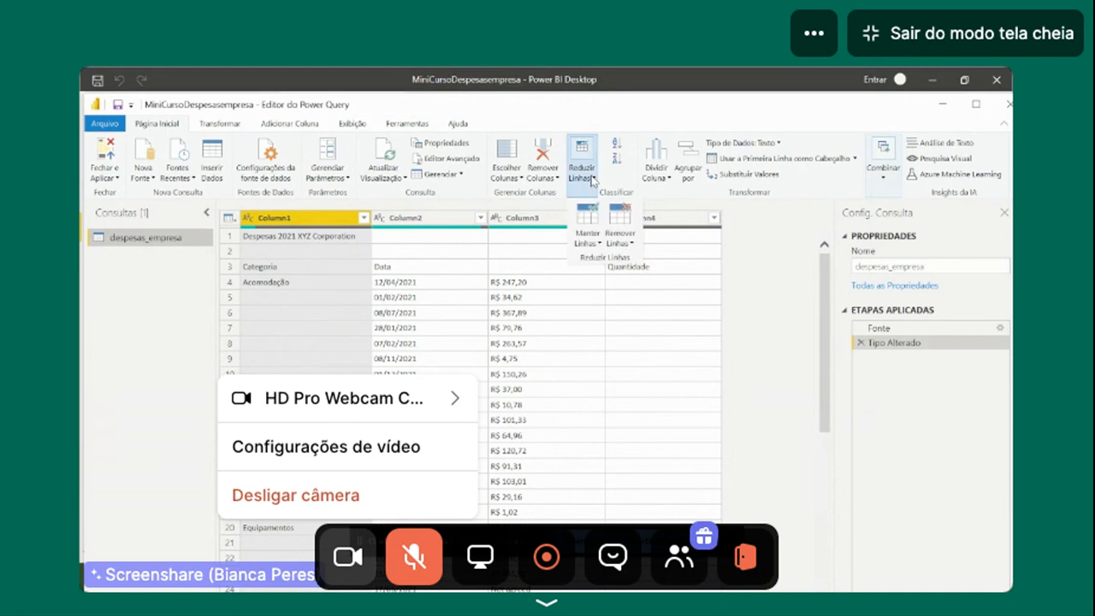
click(632, 245)
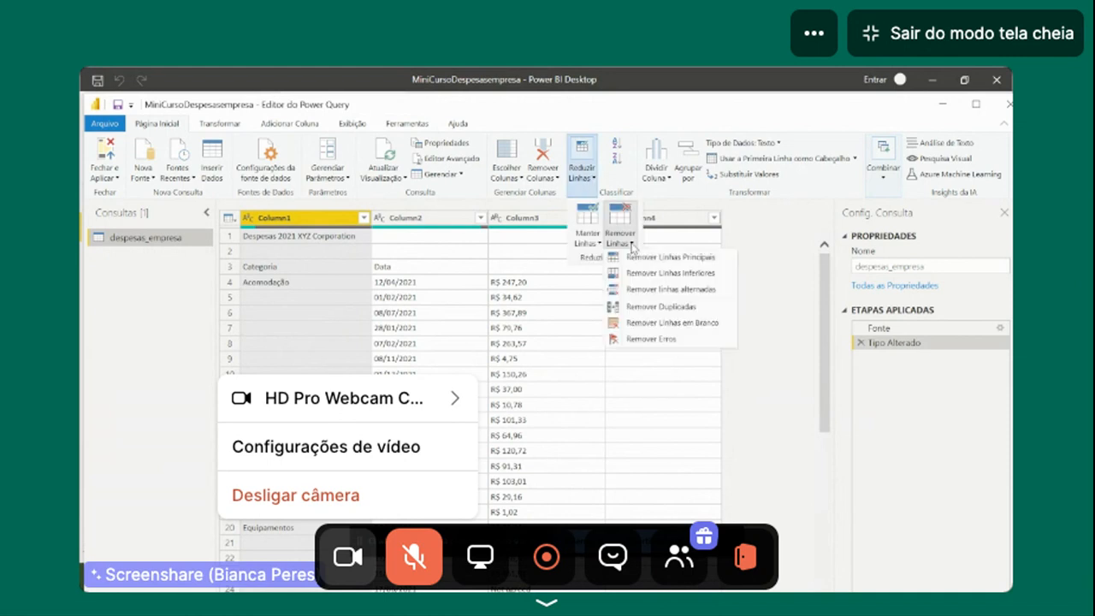
click(637, 259)
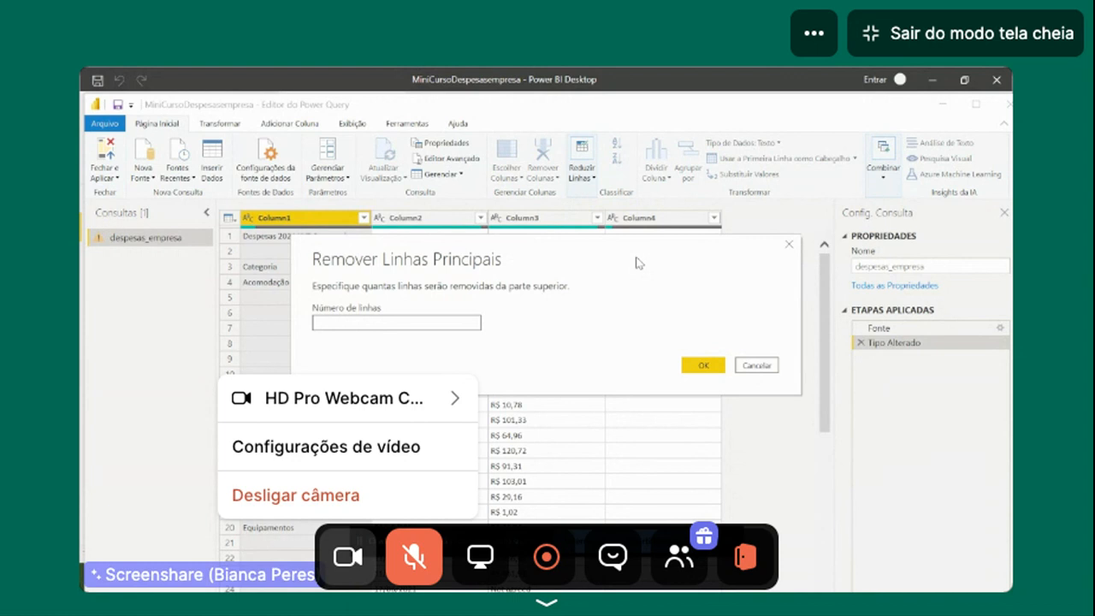
click(752, 366)
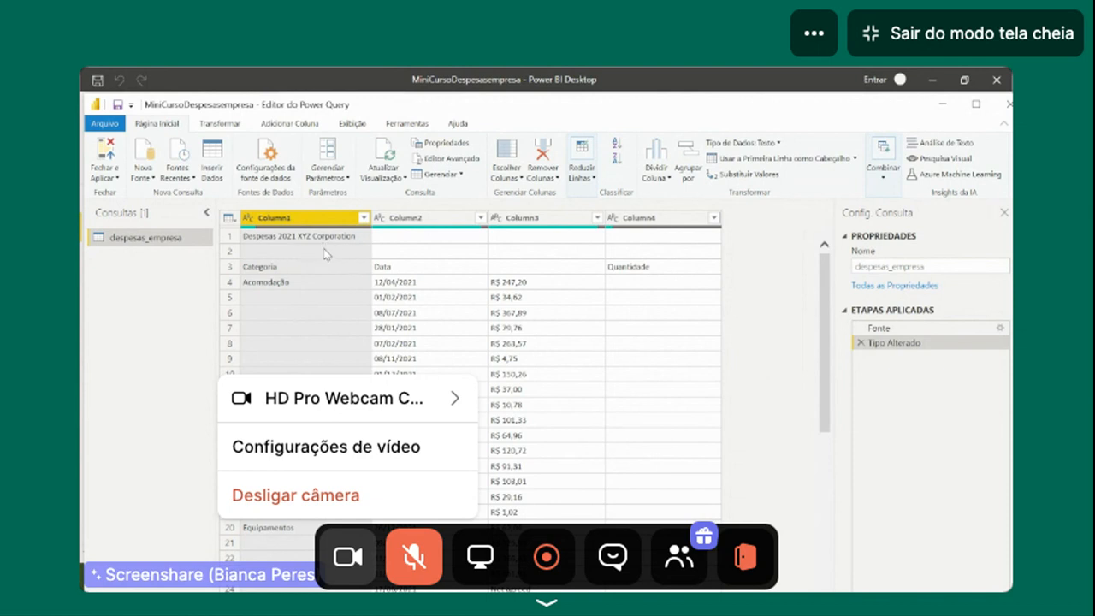
Remove the top 2 rows (Remover Linhas Principais) from the despesas_empresa query.
click(594, 180)
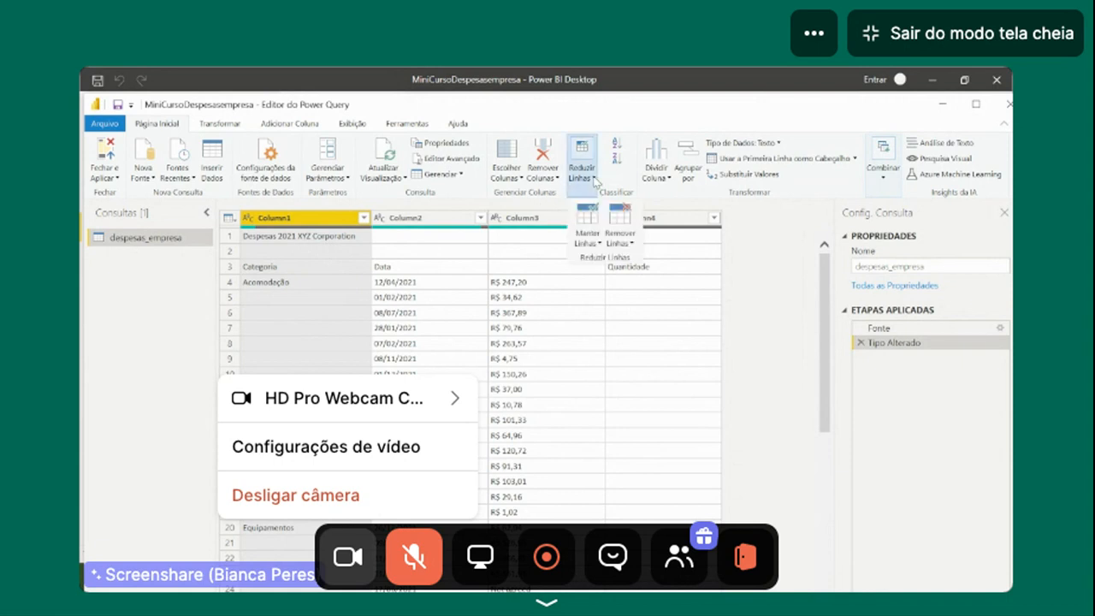
click(632, 242)
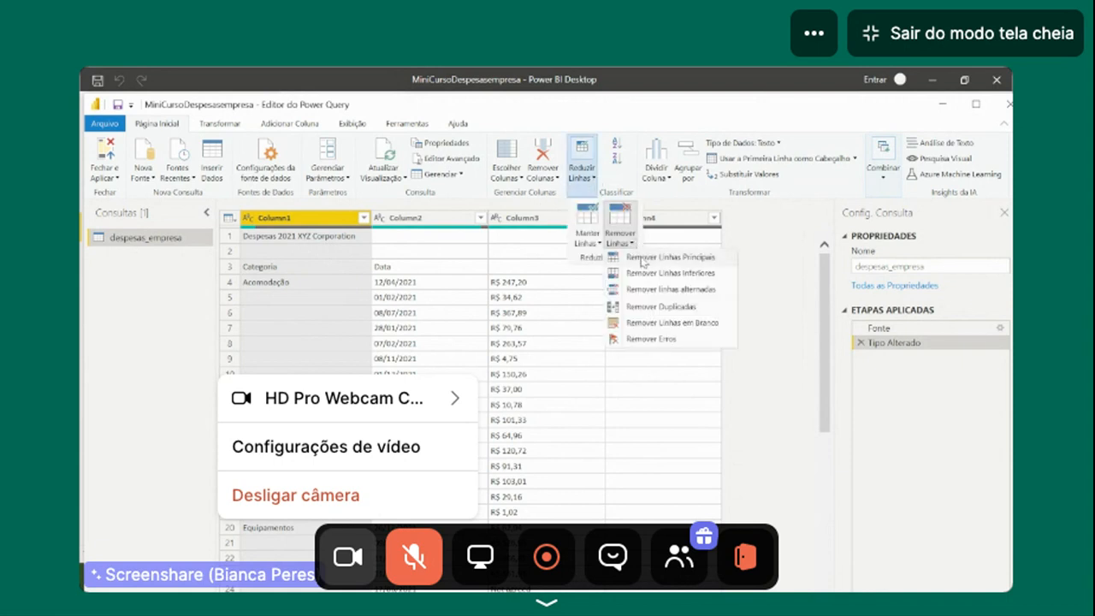
click(642, 258)
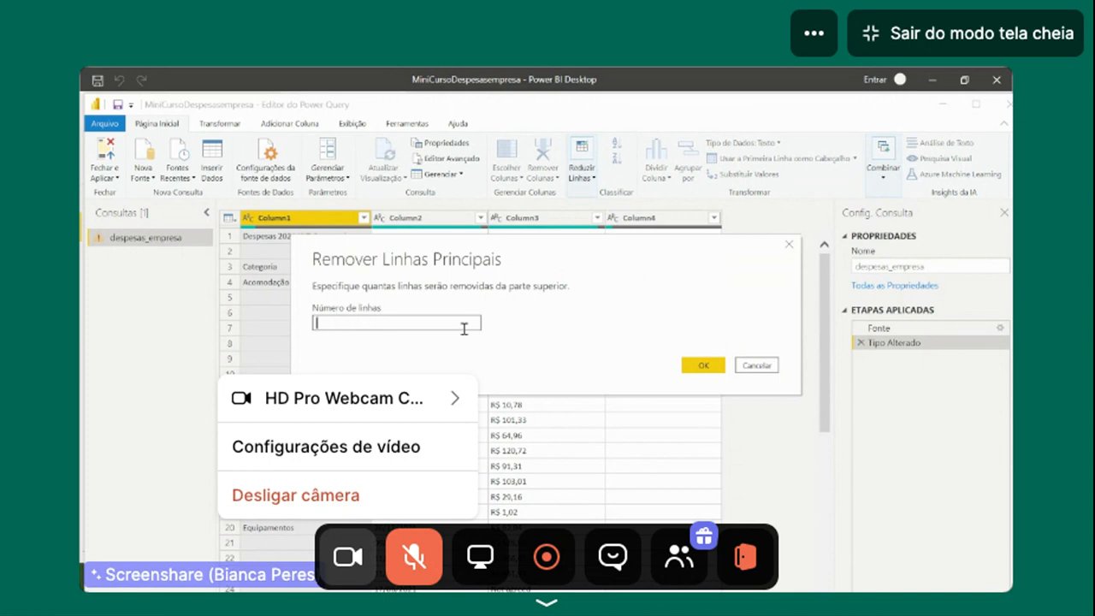
text(2)
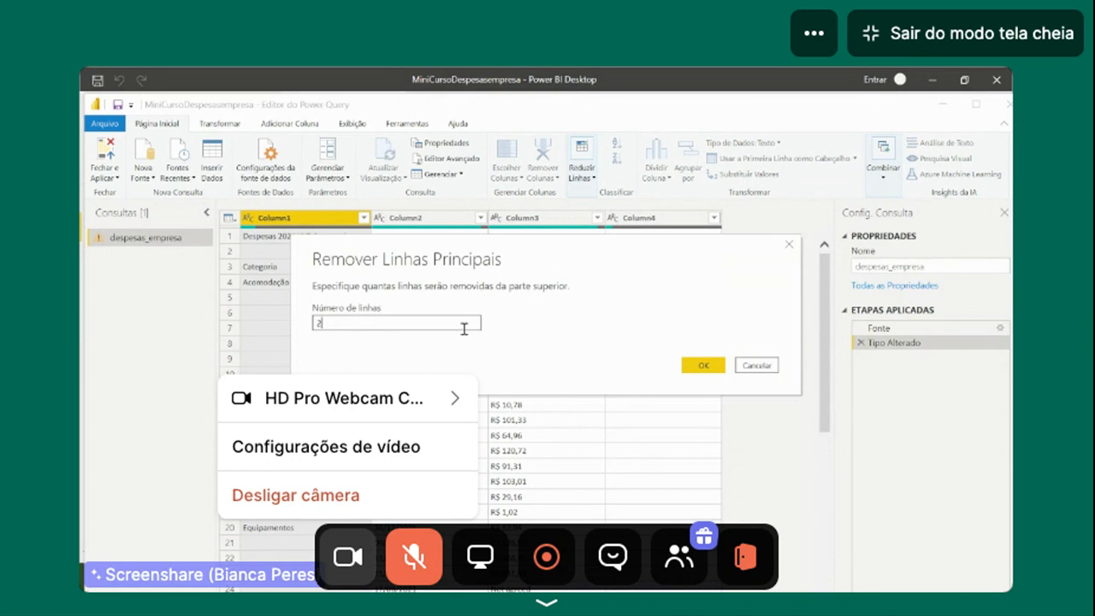
click(689, 367)
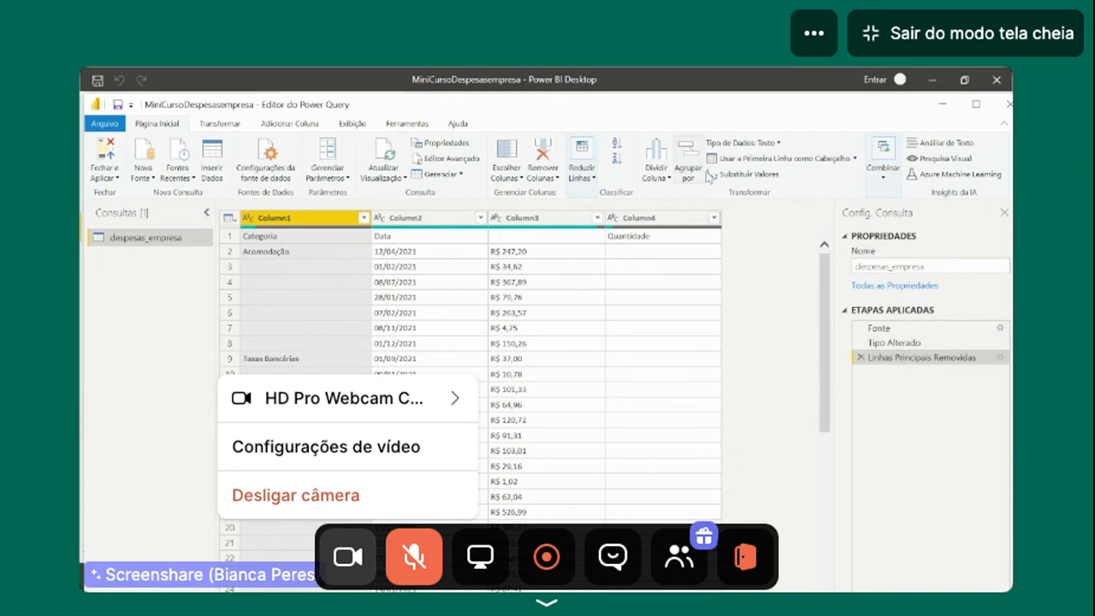
Promote the first row to column headers and rename the unnamed third column as Valor.
click(768, 160)
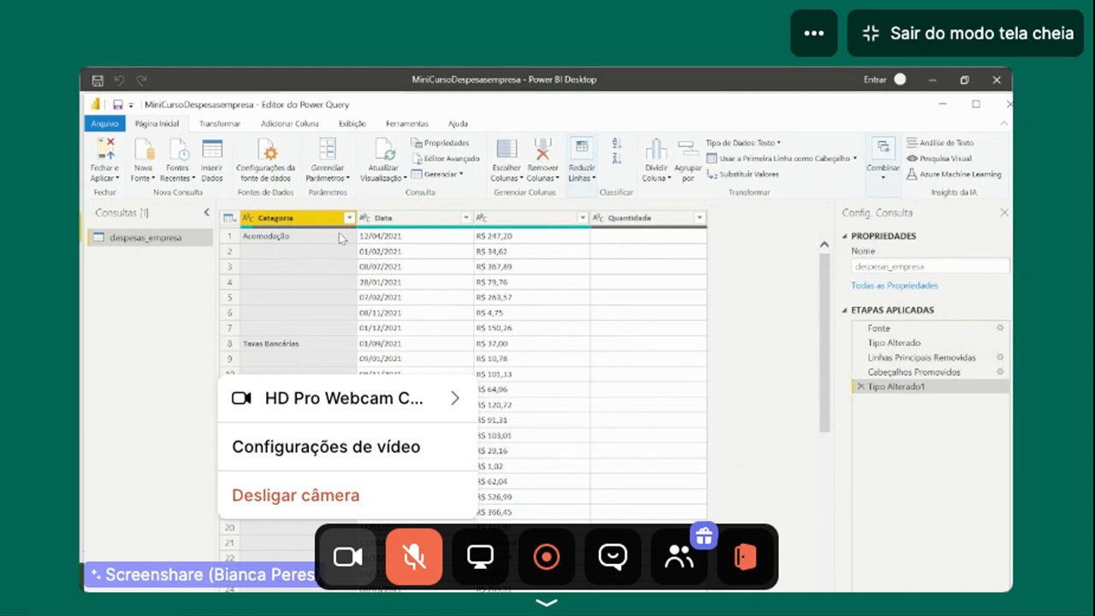
double_click(524, 221)
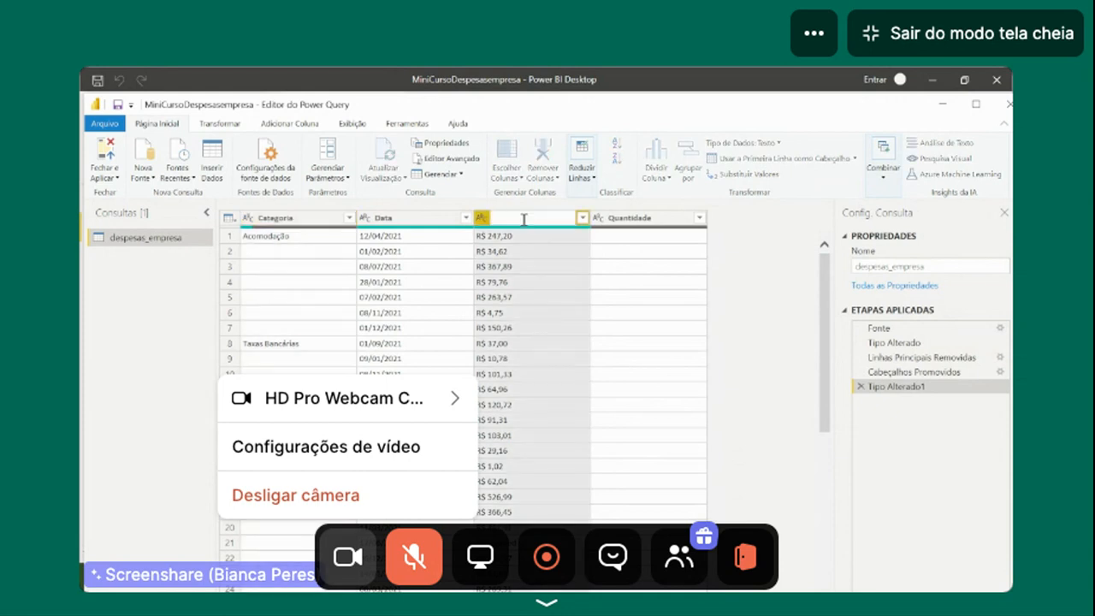
text(Valor)
key(Return)
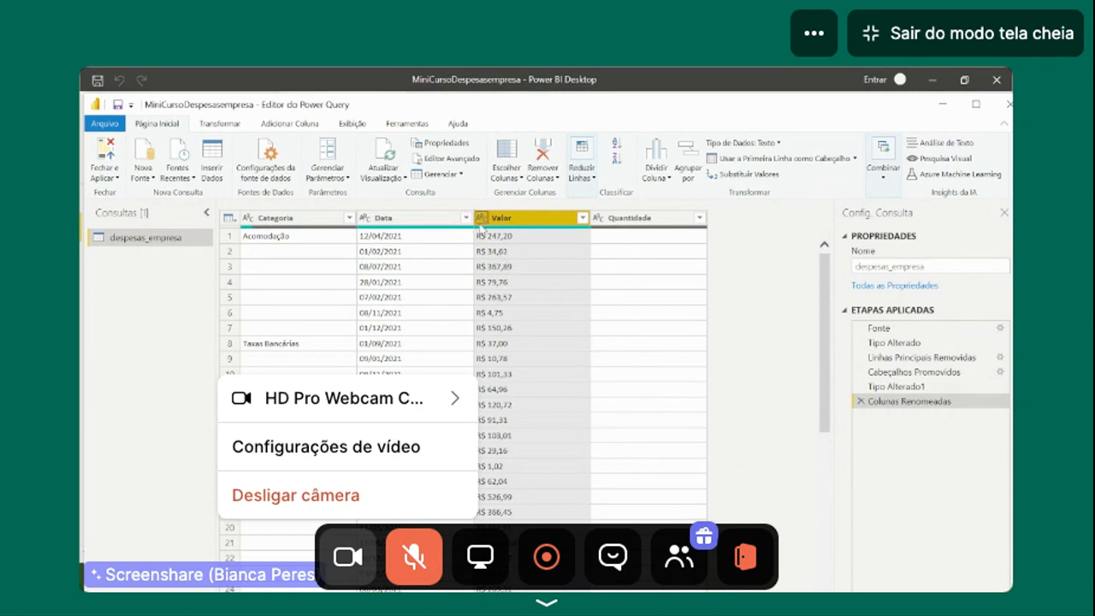
Convert the Valor column to Número decimal fixo using the Português (Brasil) locale.
click(481, 218)
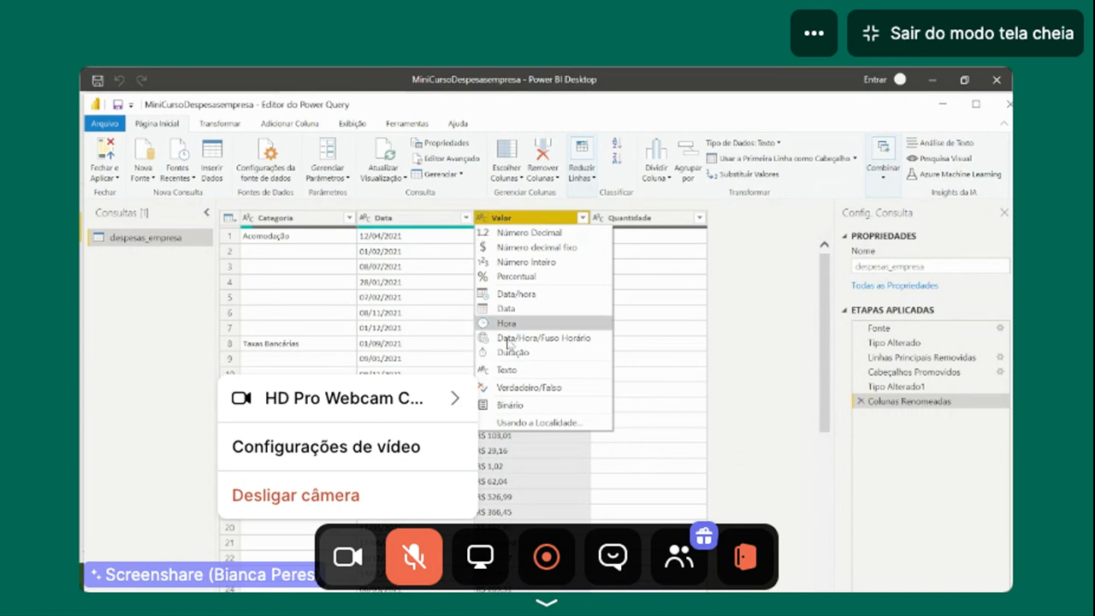
click(526, 422)
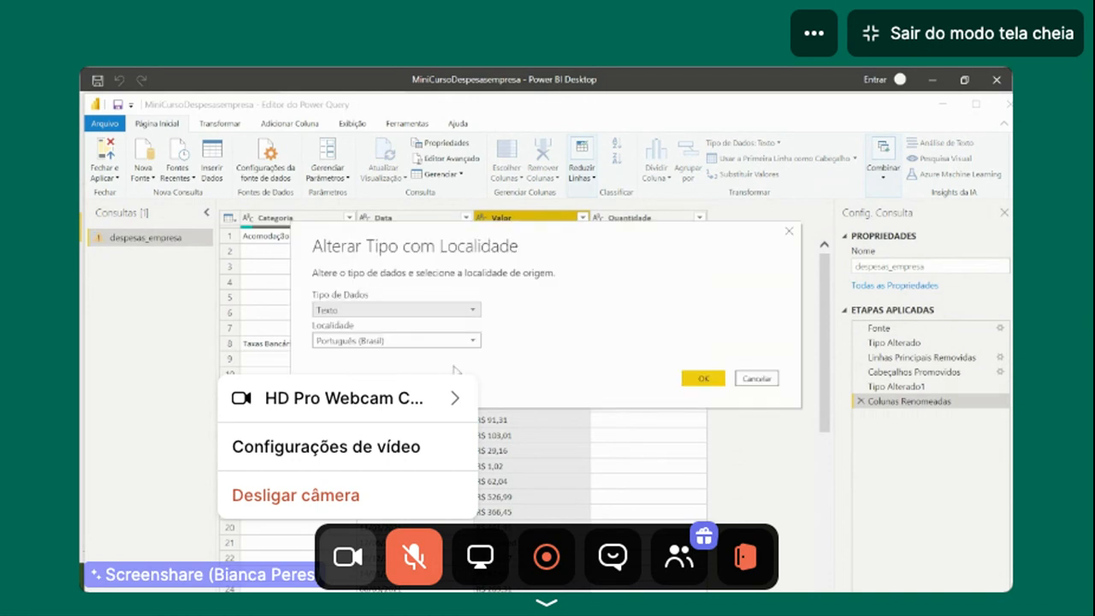
click(475, 310)
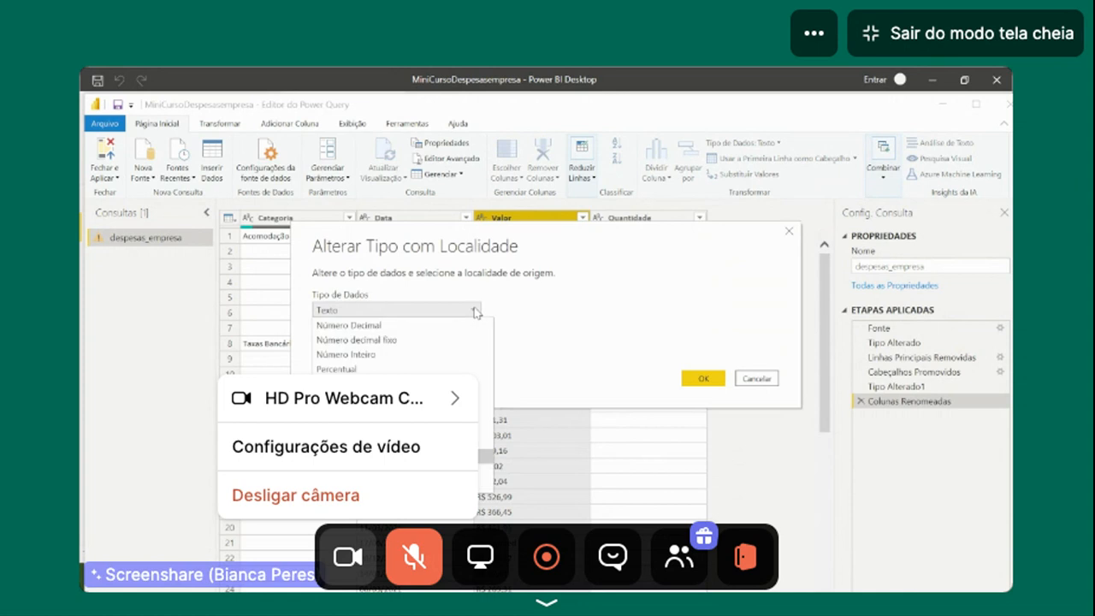
click(403, 343)
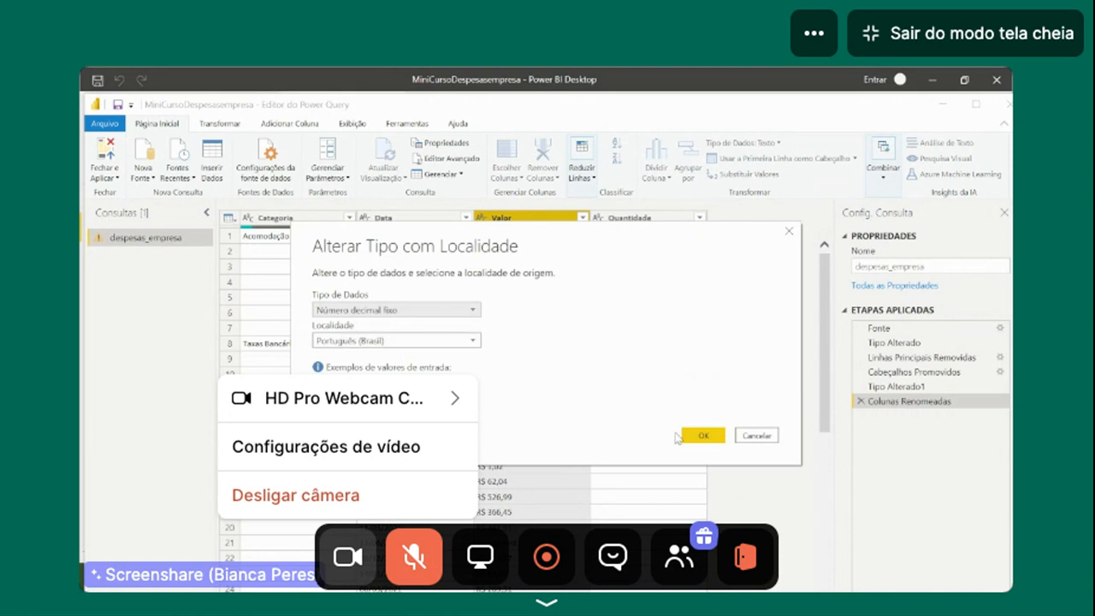
click(703, 437)
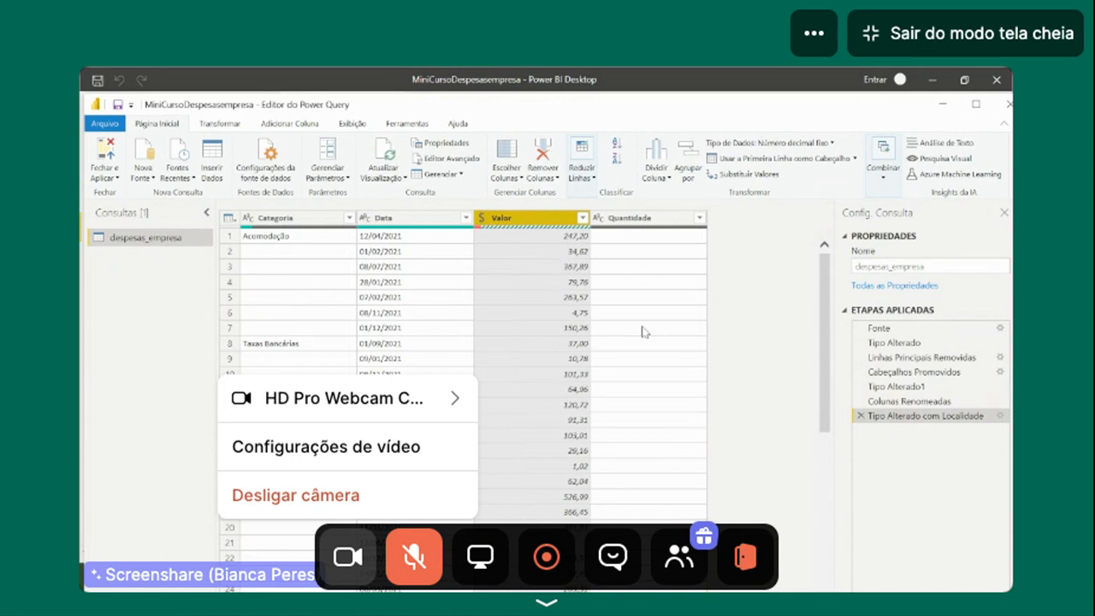
Check the query's rows down the table and remove the empty Quantidade column.
scroll(655, 345, down, 5)
scroll(656, 345, down, 20)
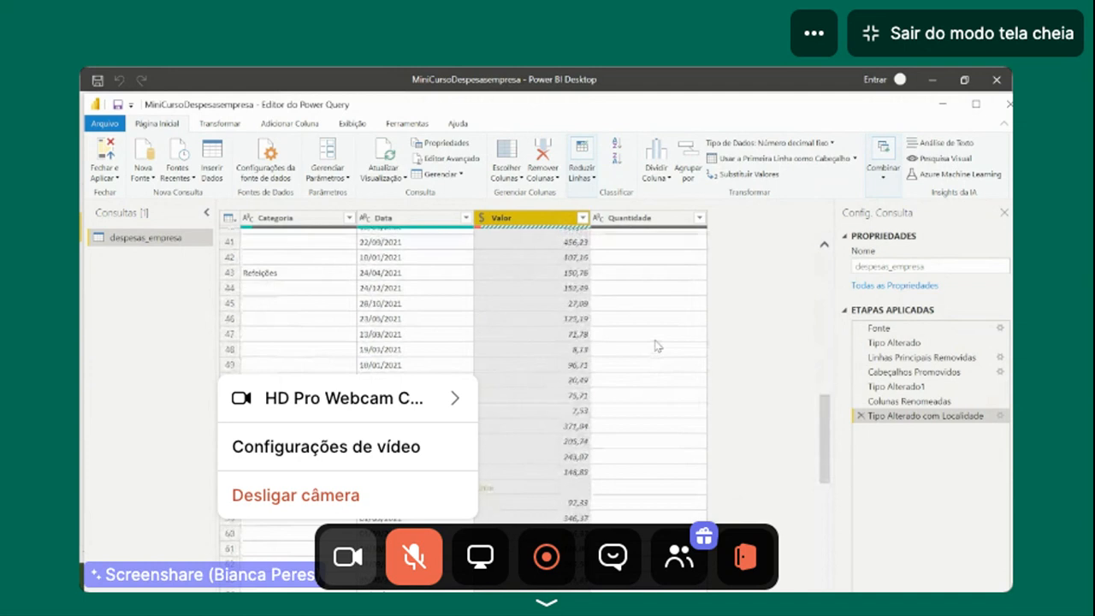
scroll(656, 345, up, 20)
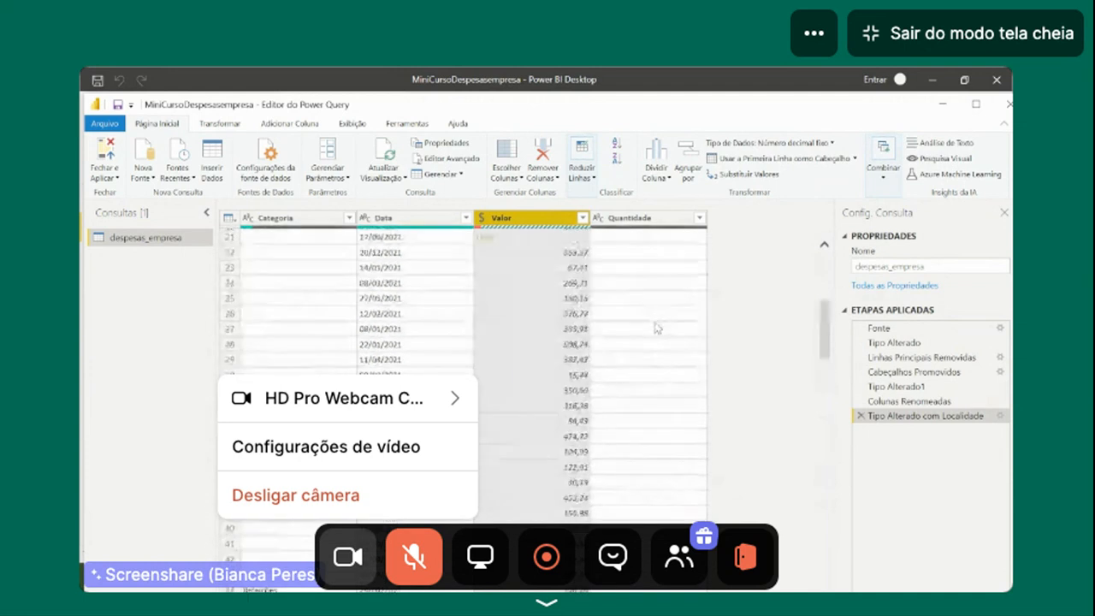
click(638, 220)
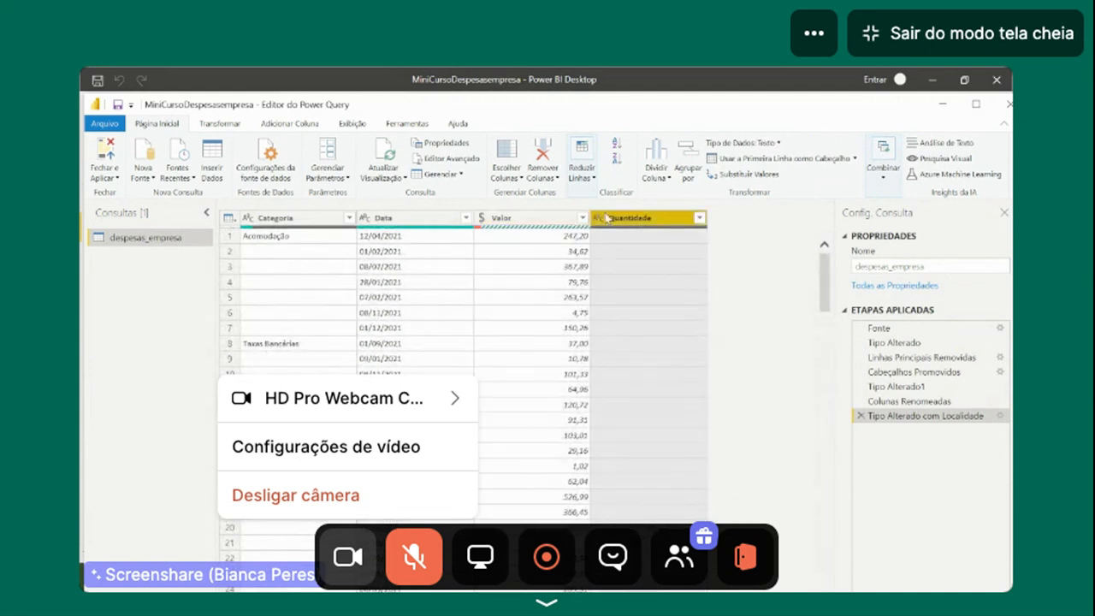
click(556, 178)
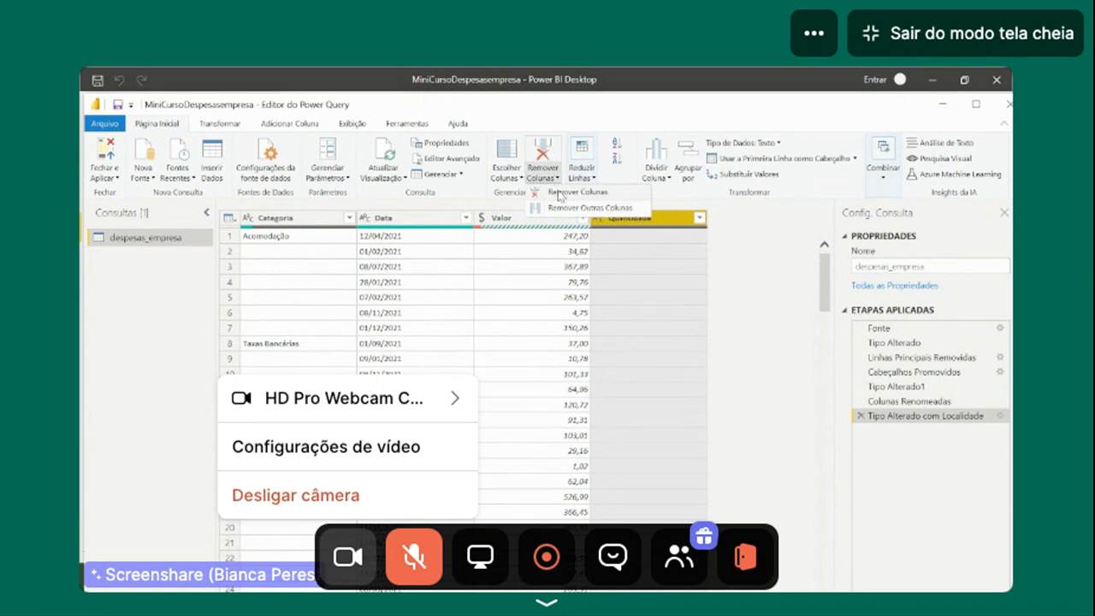
click(558, 192)
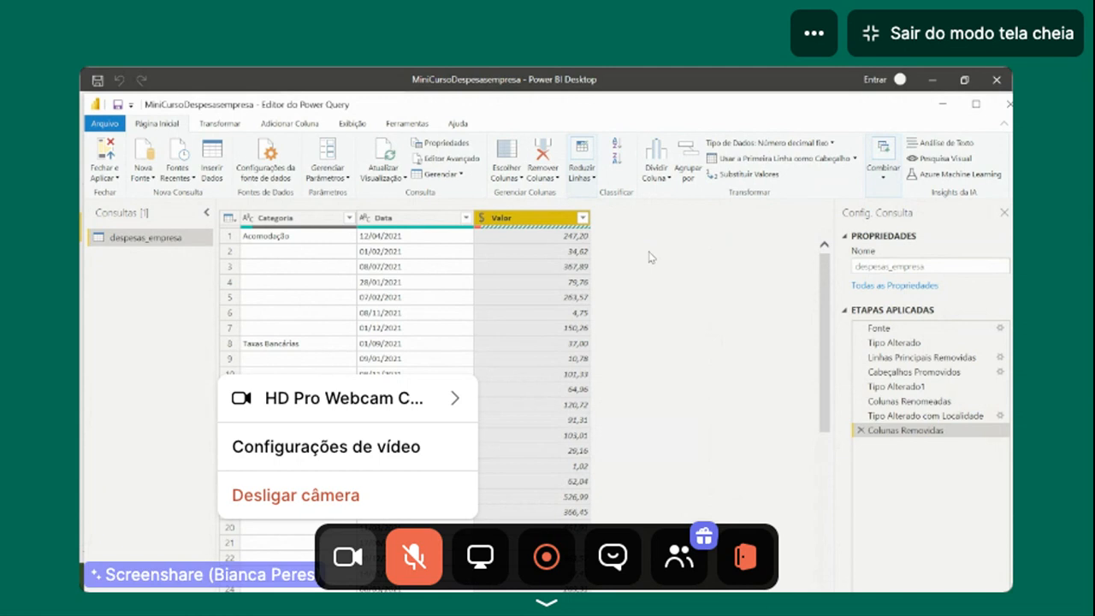
Convert the Data column to the Data type using the Português (Brasil) locale.
click(436, 228)
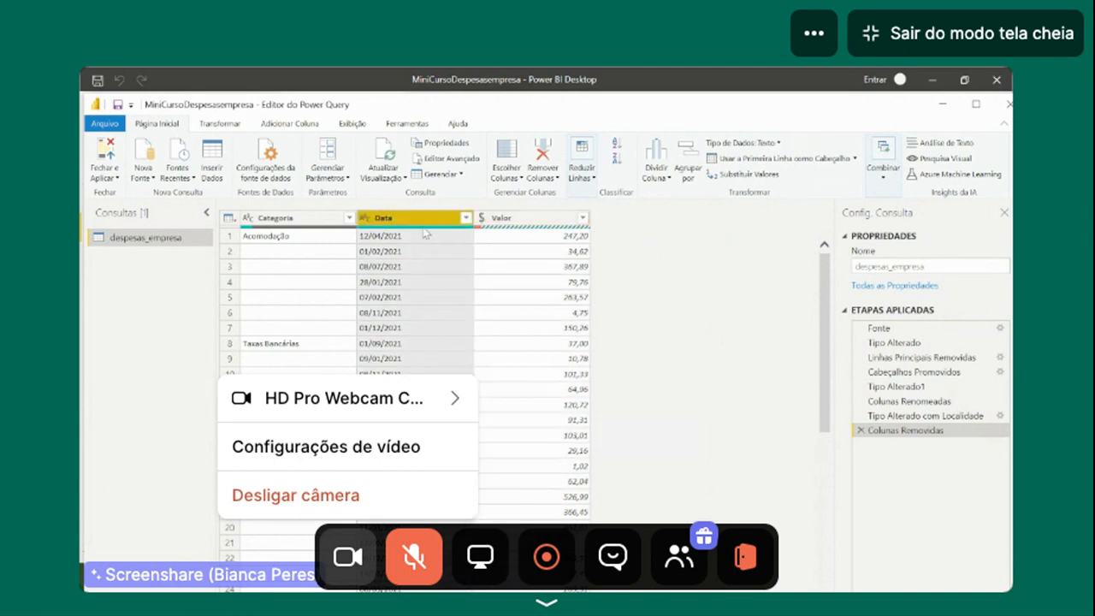
click(364, 219)
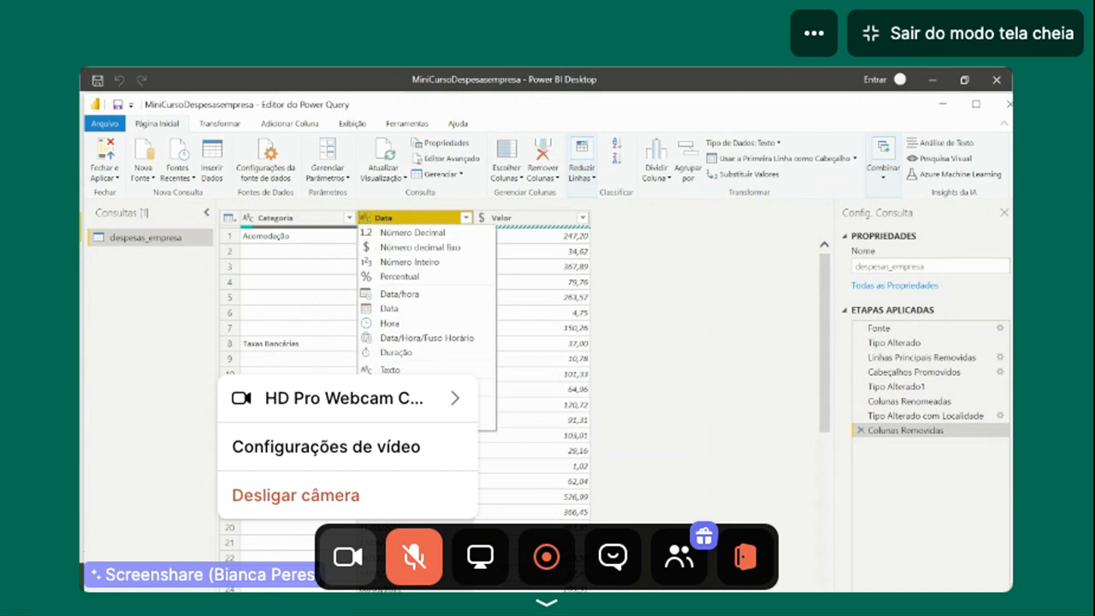
click(427, 423)
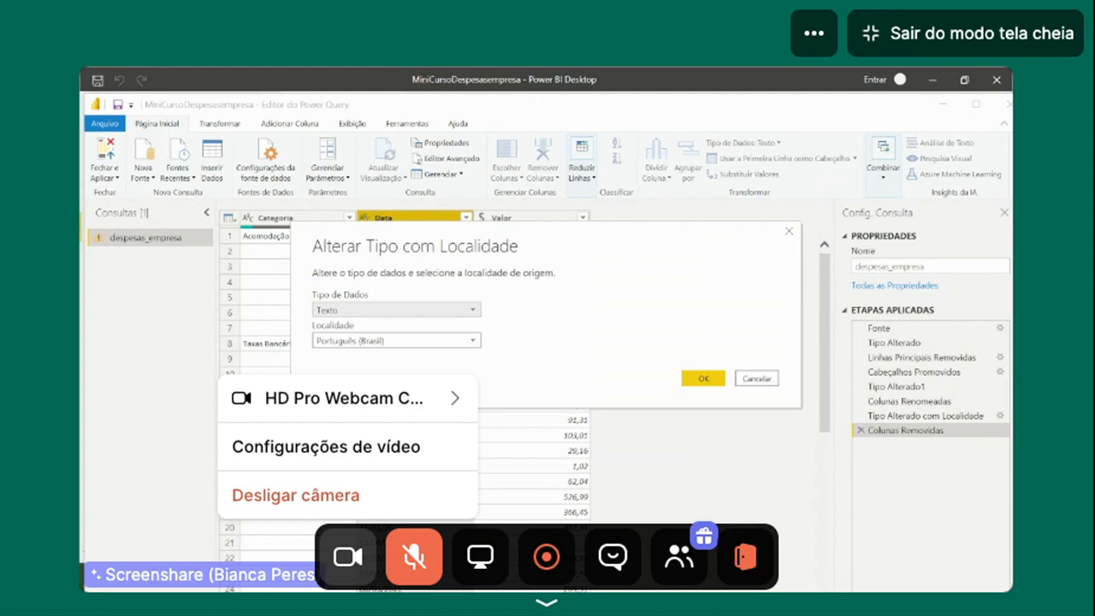
click(473, 311)
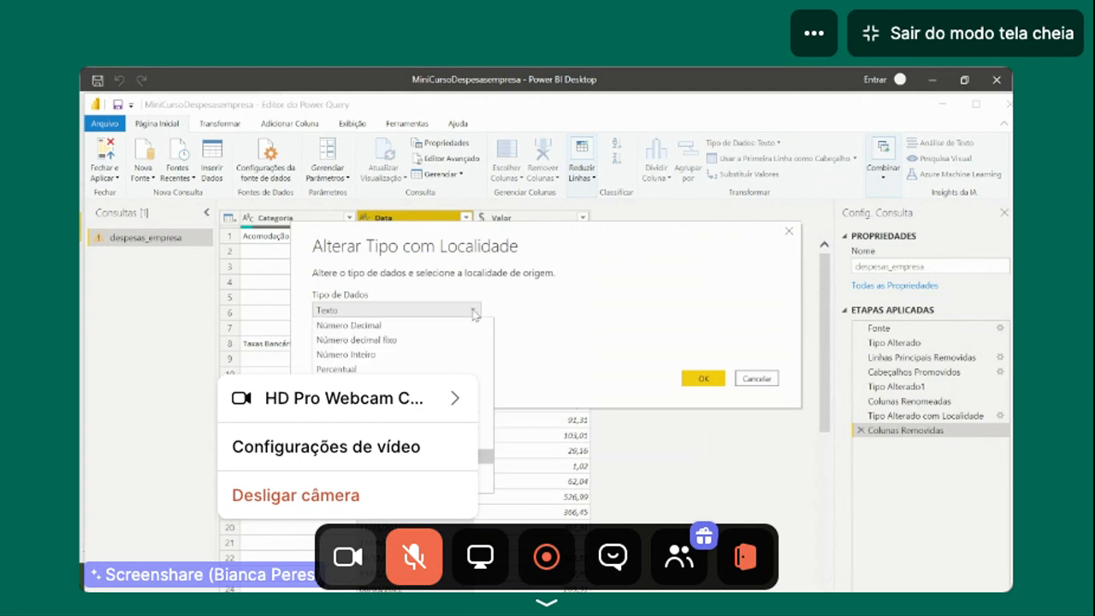
click(388, 399)
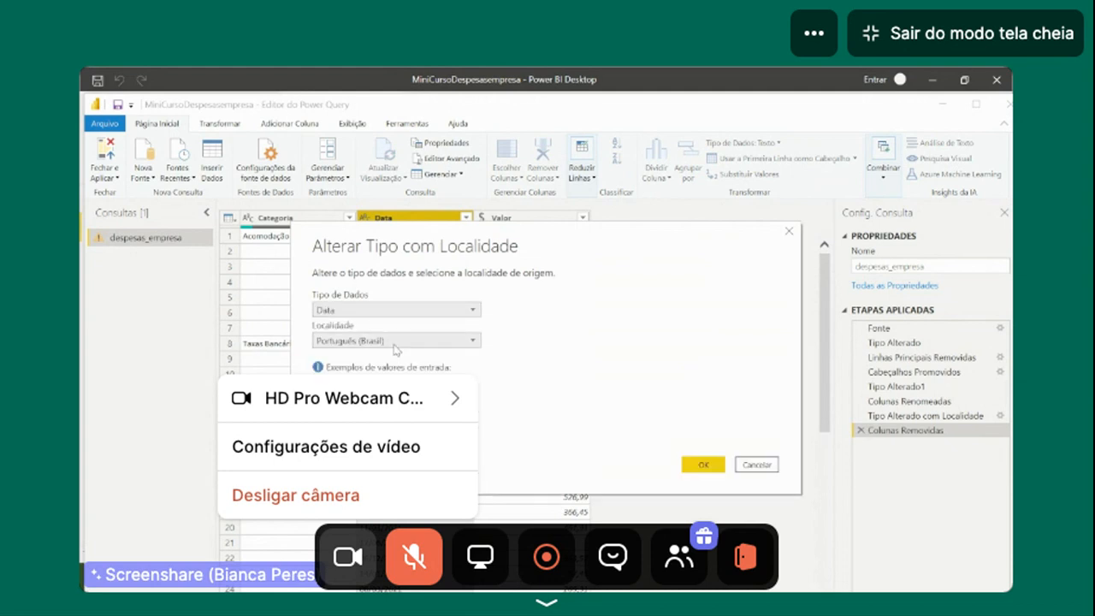
click(702, 466)
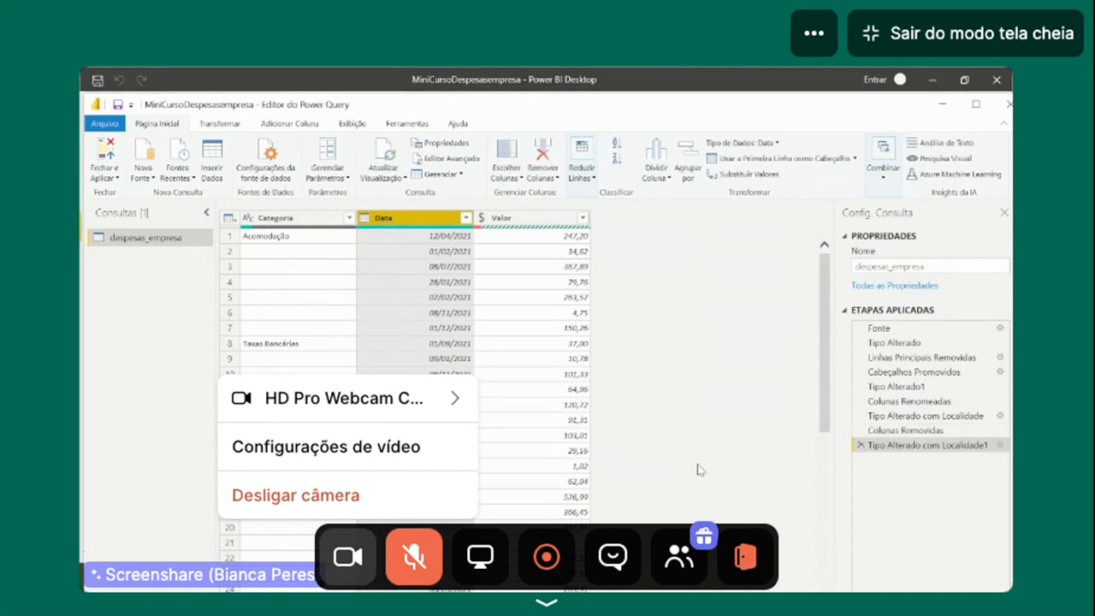
click(314, 259)
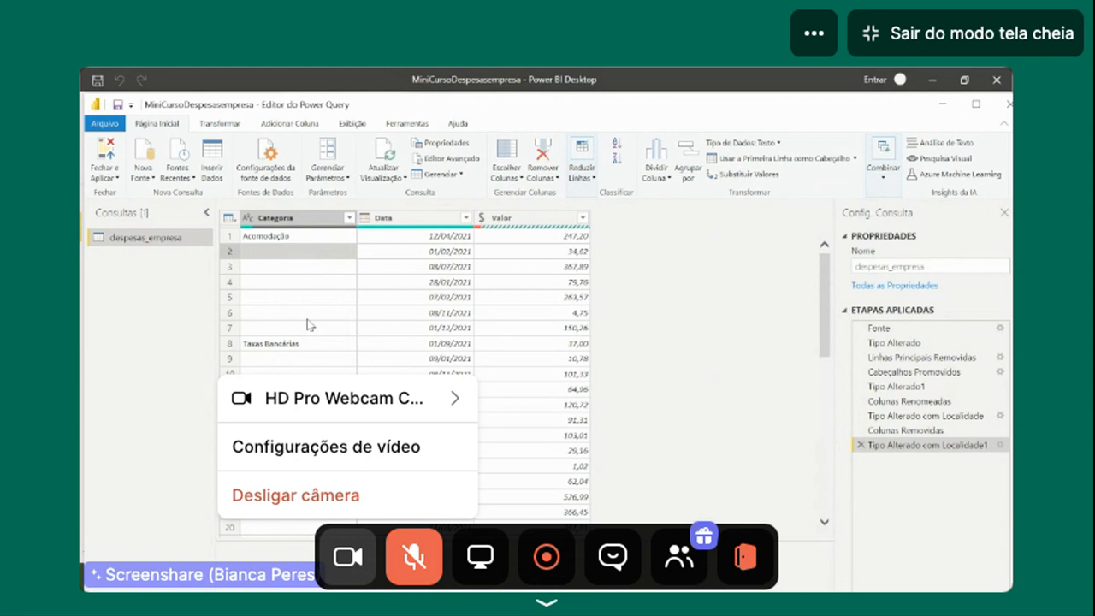
scroll(312, 342, down, 5)
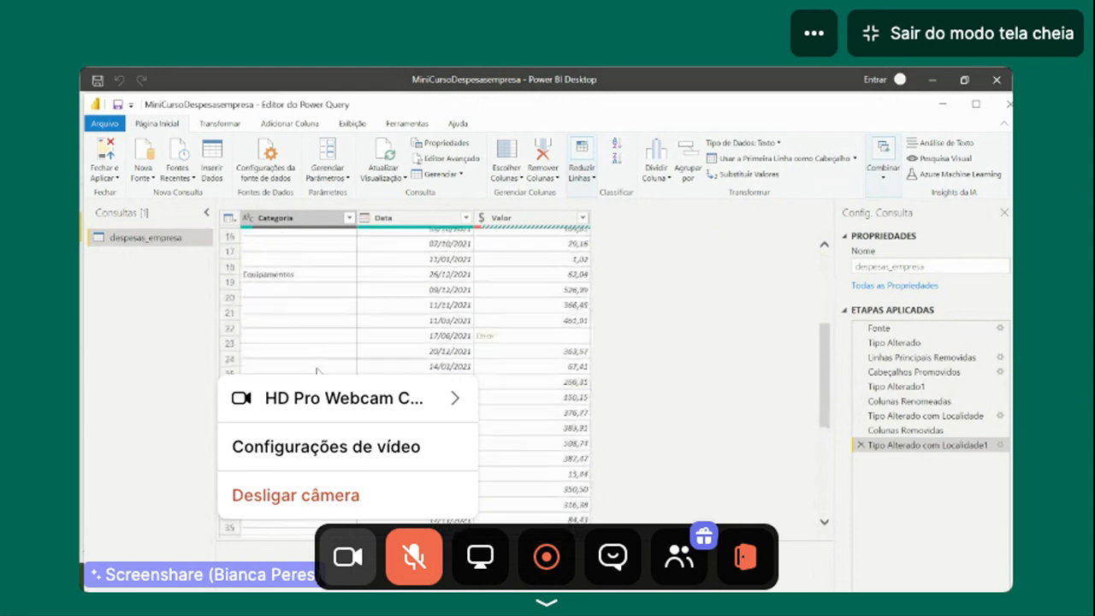
scroll(317, 372, up, 5)
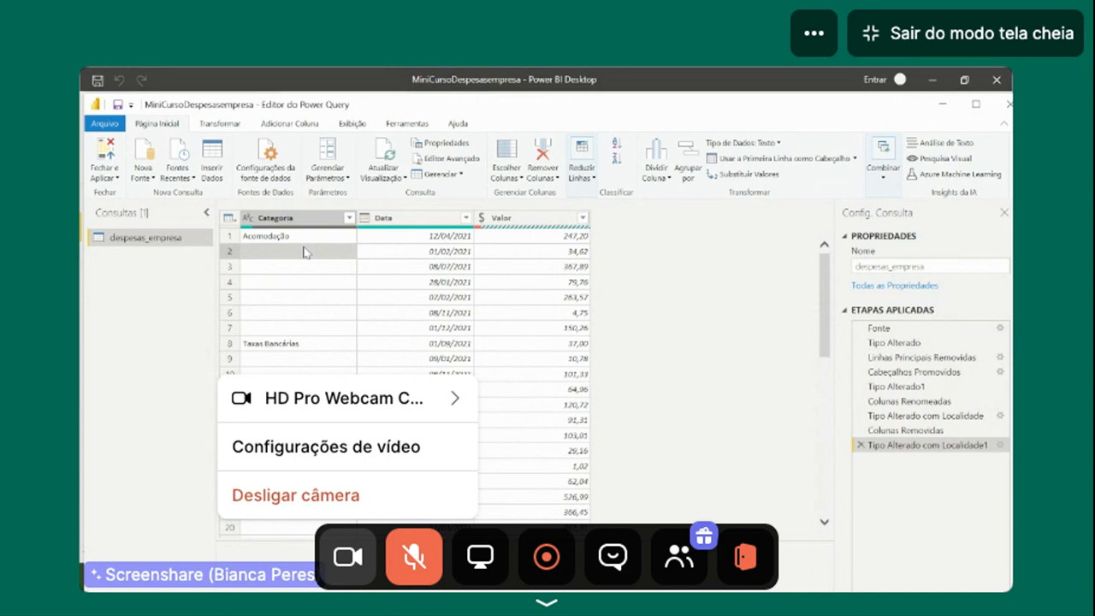
click(311, 219)
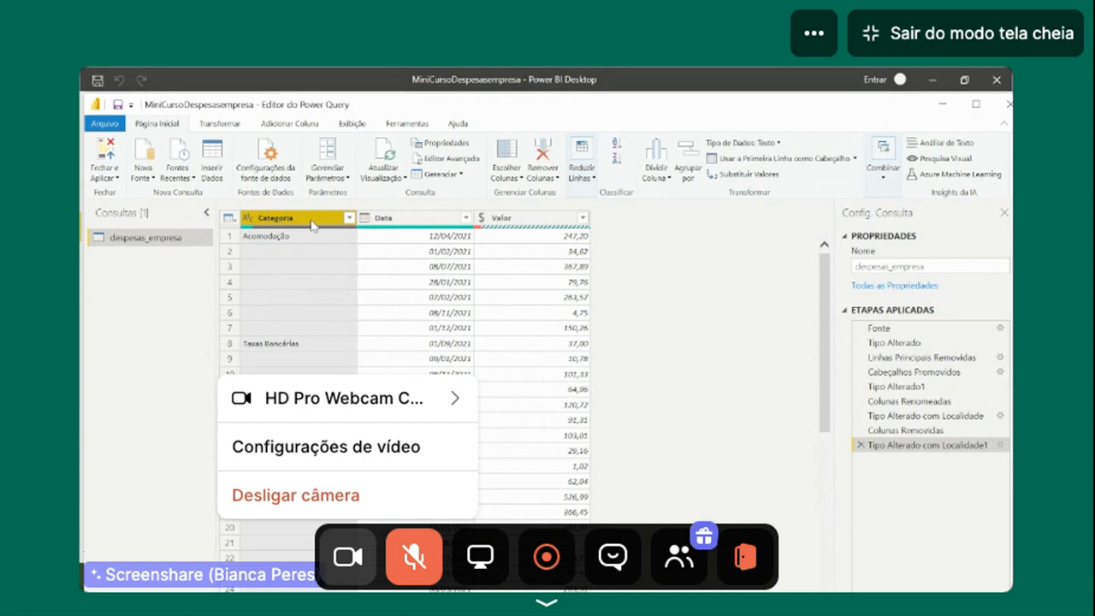
right_click(313, 225)
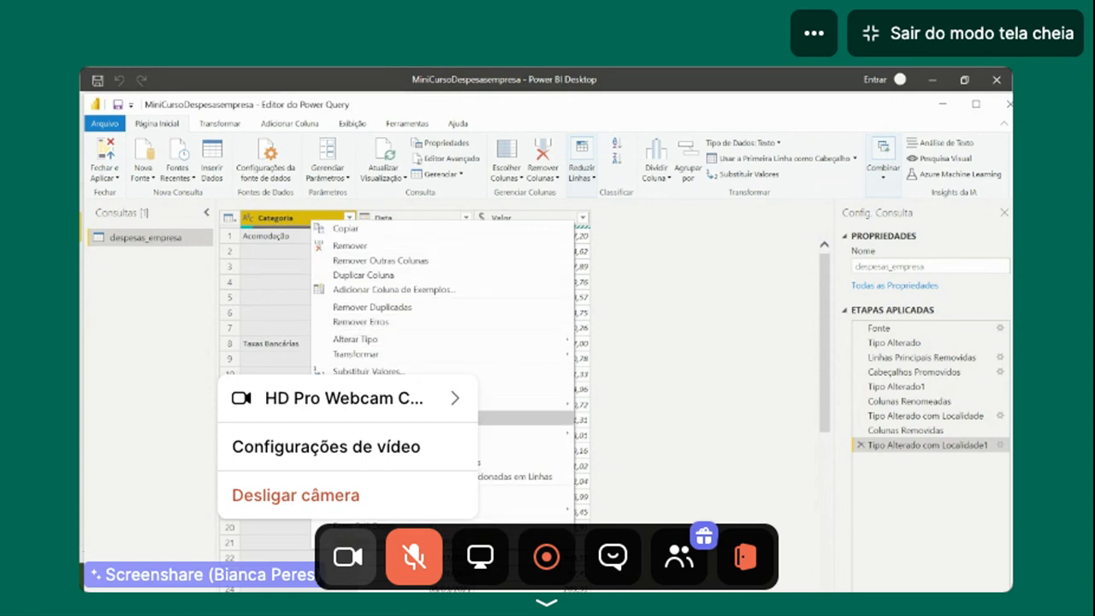
mouse_move(368, 432)
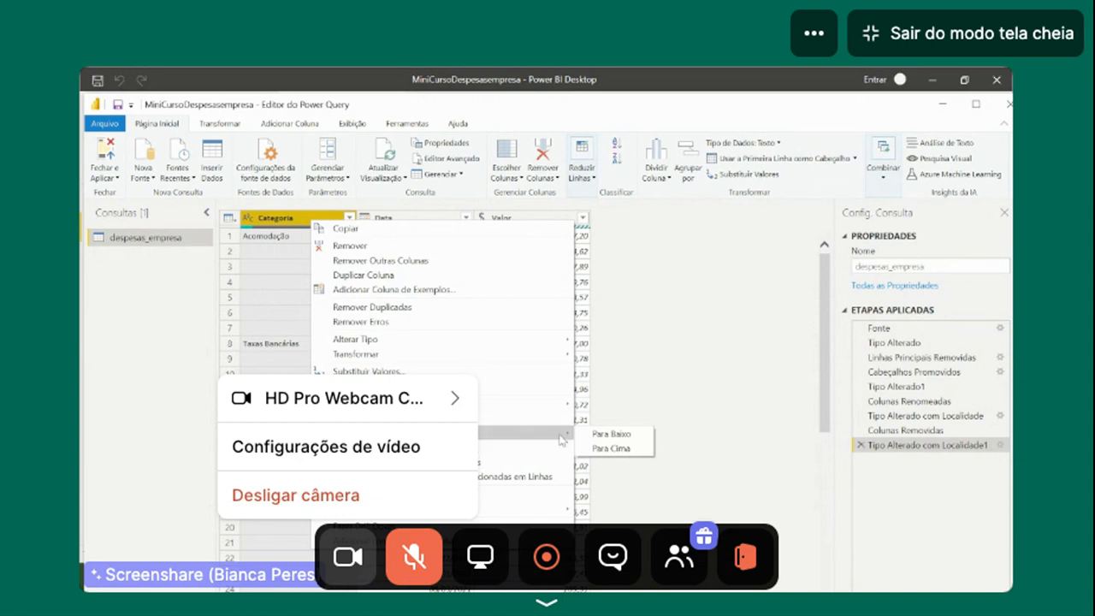
click(647, 404)
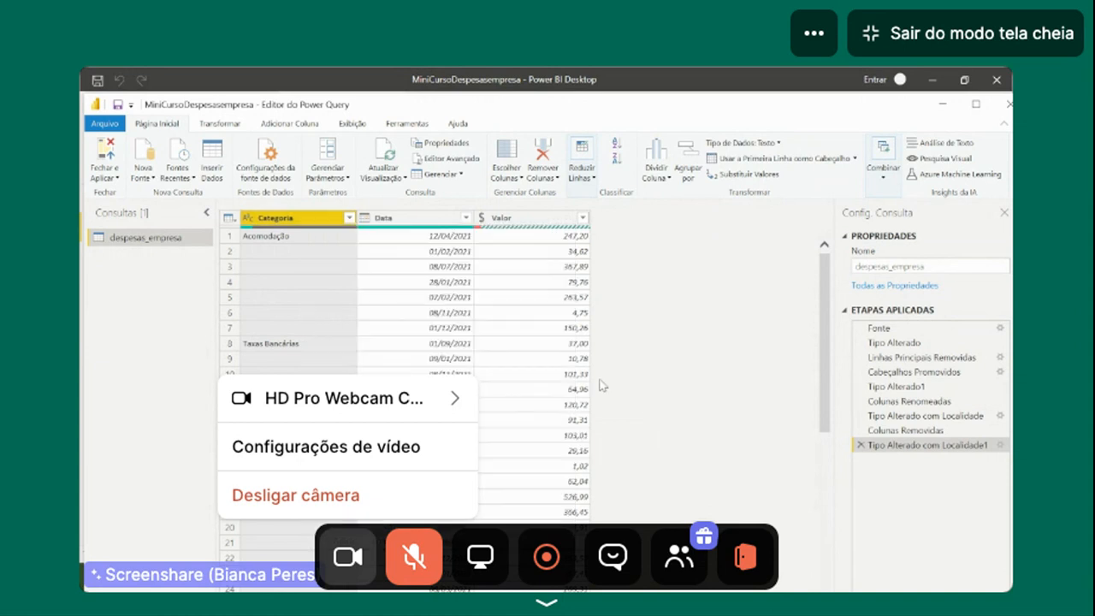
click(322, 258)
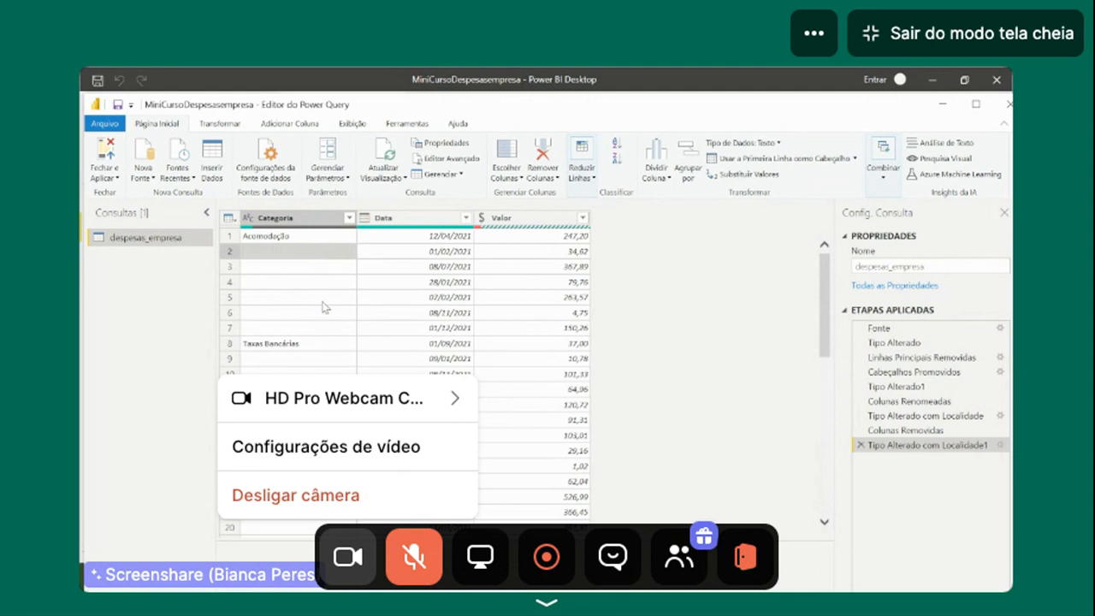
Replace the empty values in the Categoria column with null.
click(316, 219)
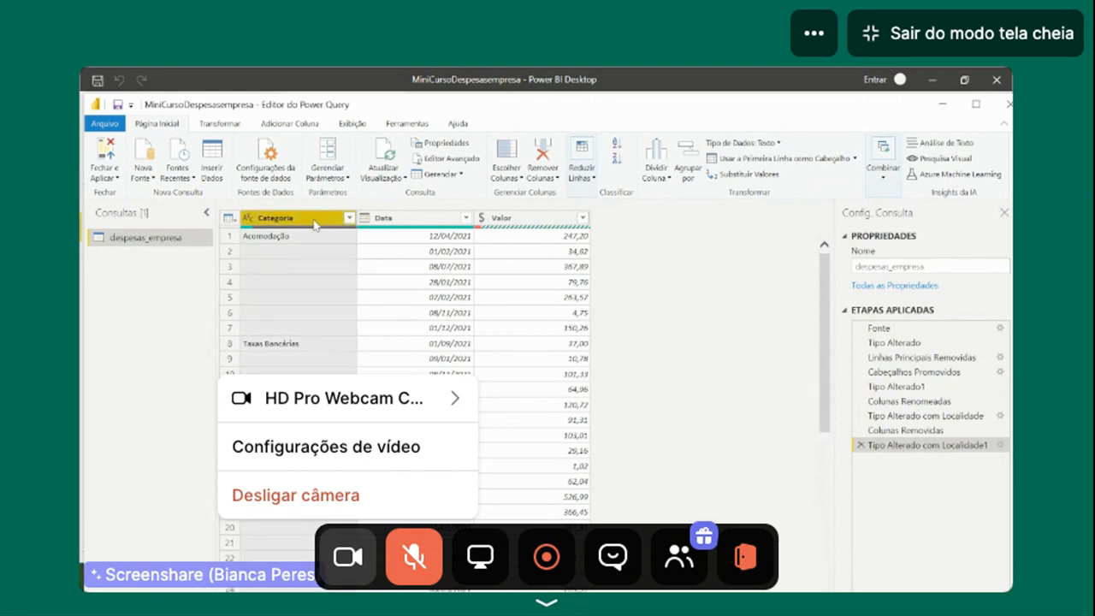
right_click(316, 224)
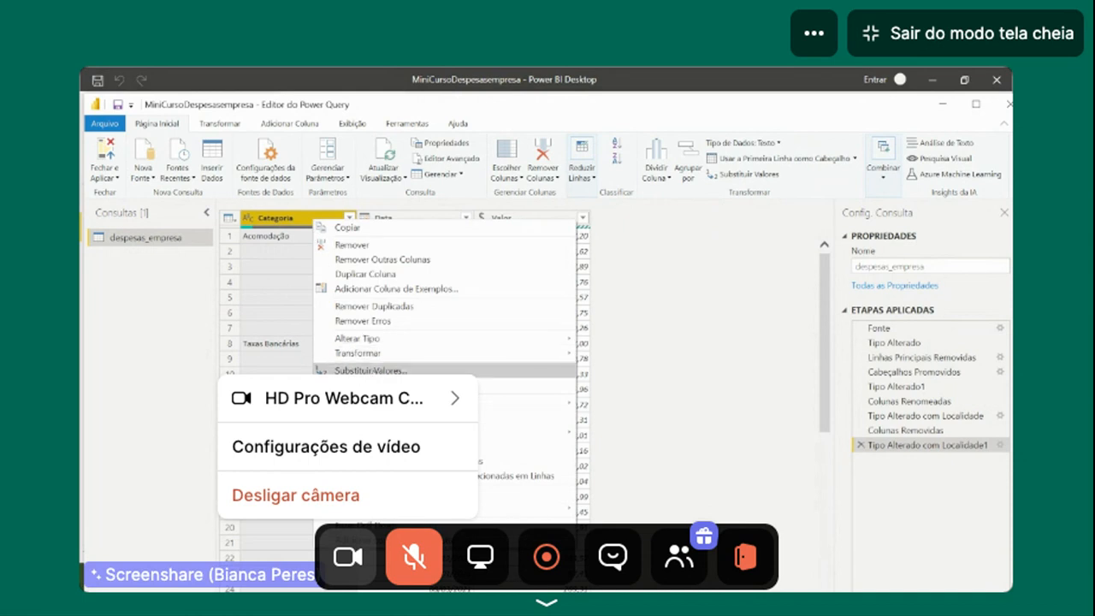
click(491, 374)
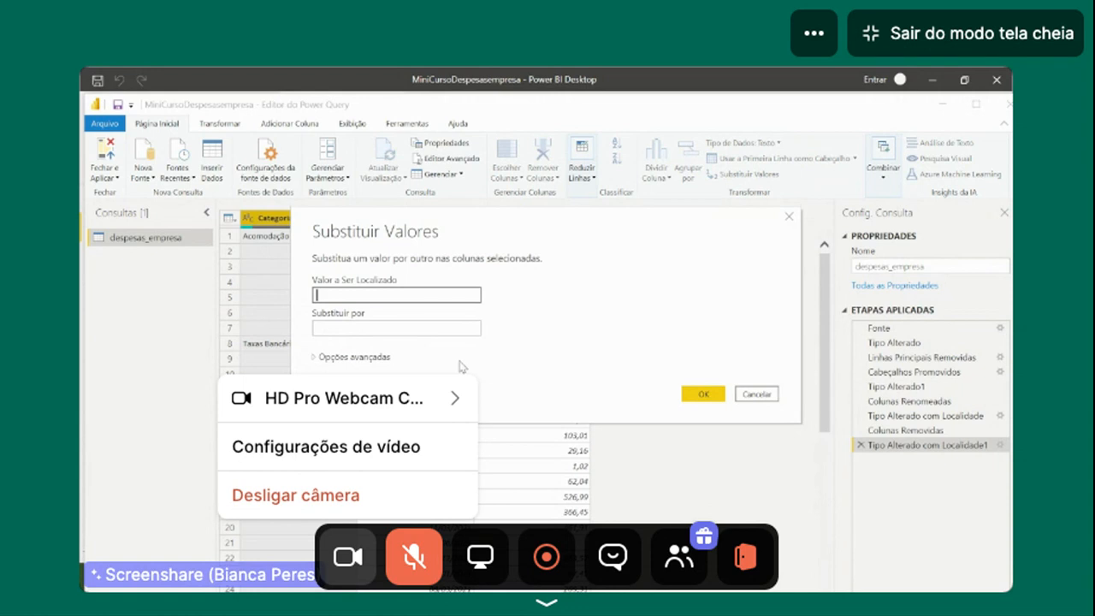
click(425, 331)
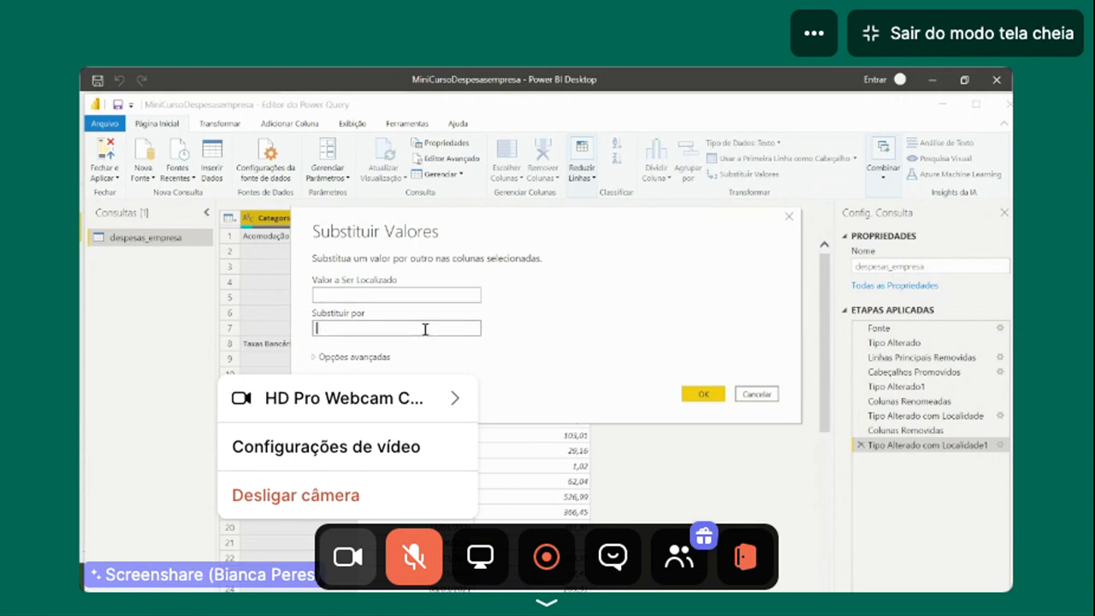
click(408, 292)
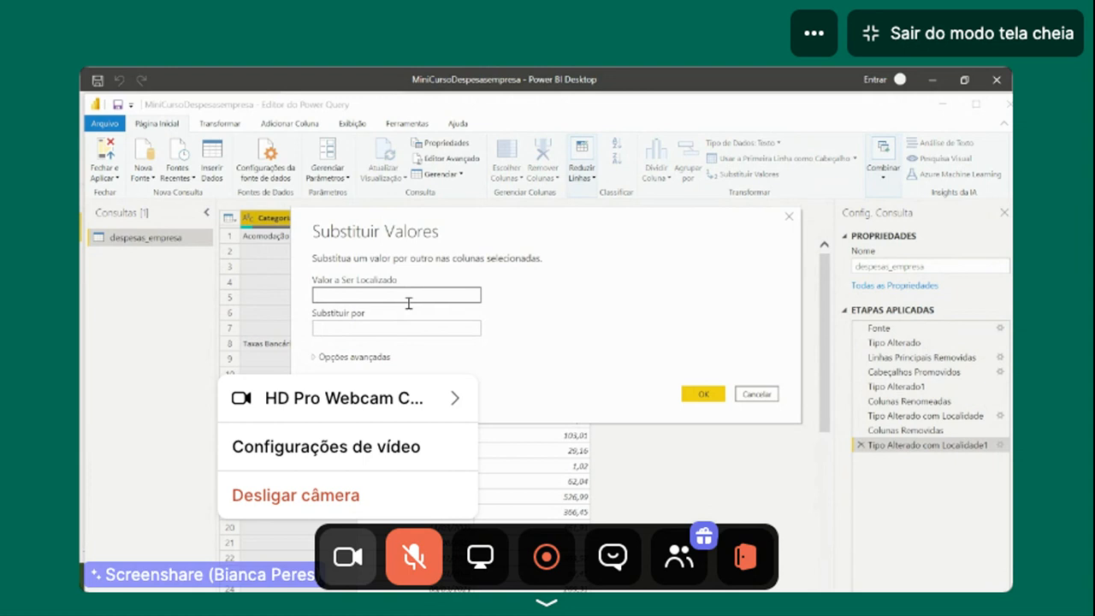
click(414, 328)
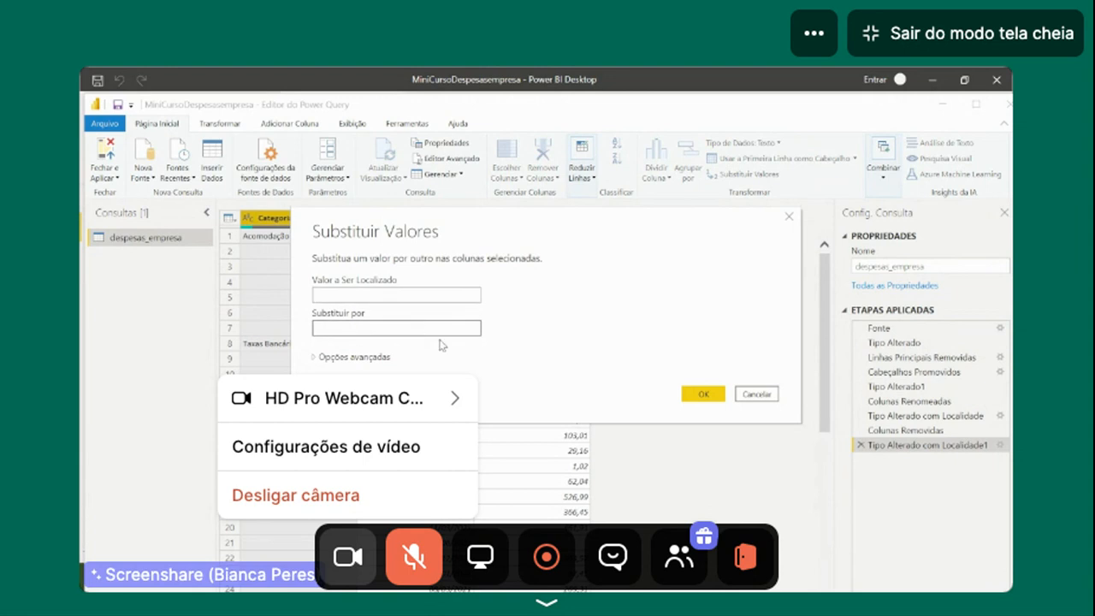
text(null)
click(706, 400)
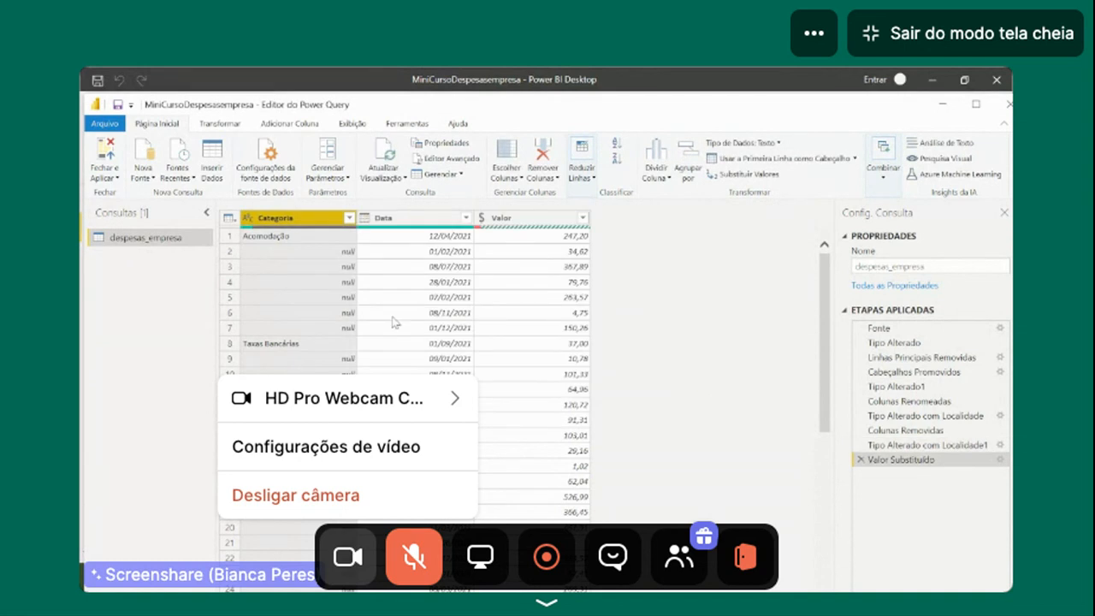
Fill the null cells of the Categoria column downward (Preenchimento Para Baixo).
right_click(313, 227)
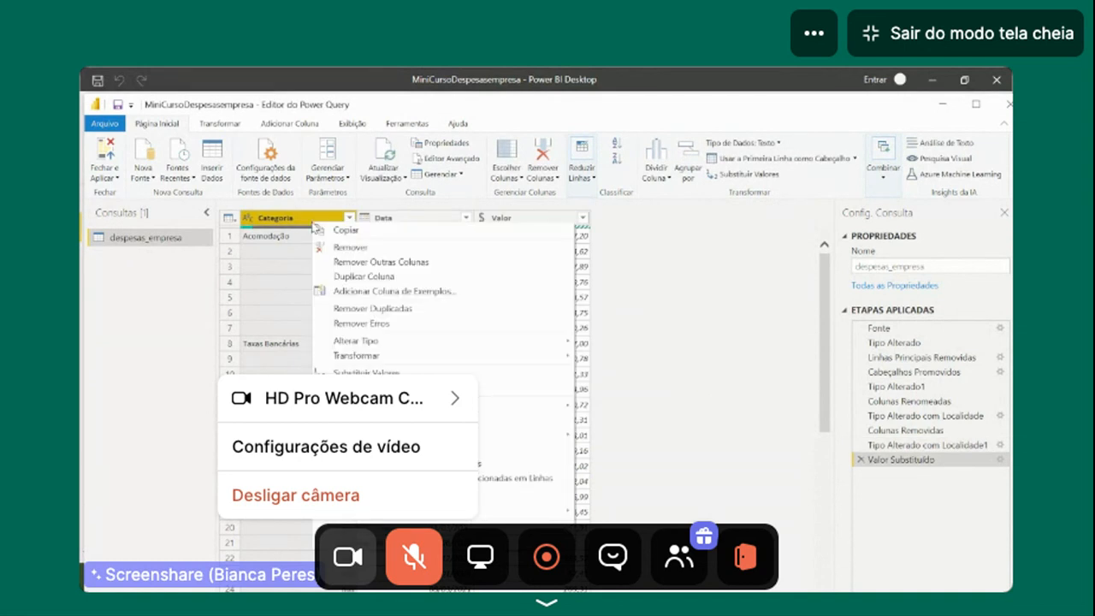
mouse_move(530, 433)
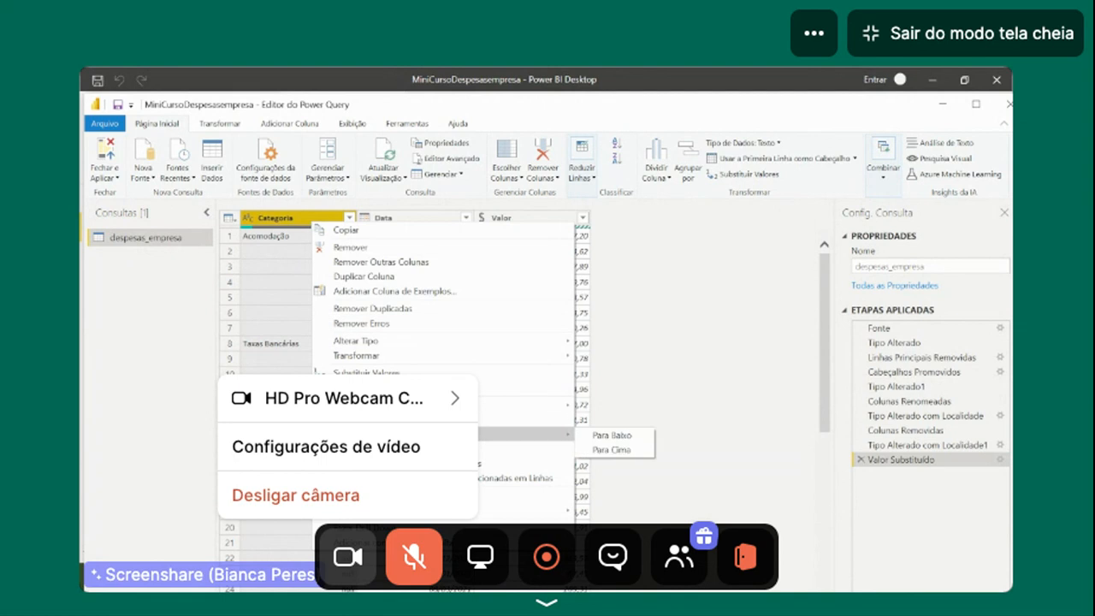
click(610, 435)
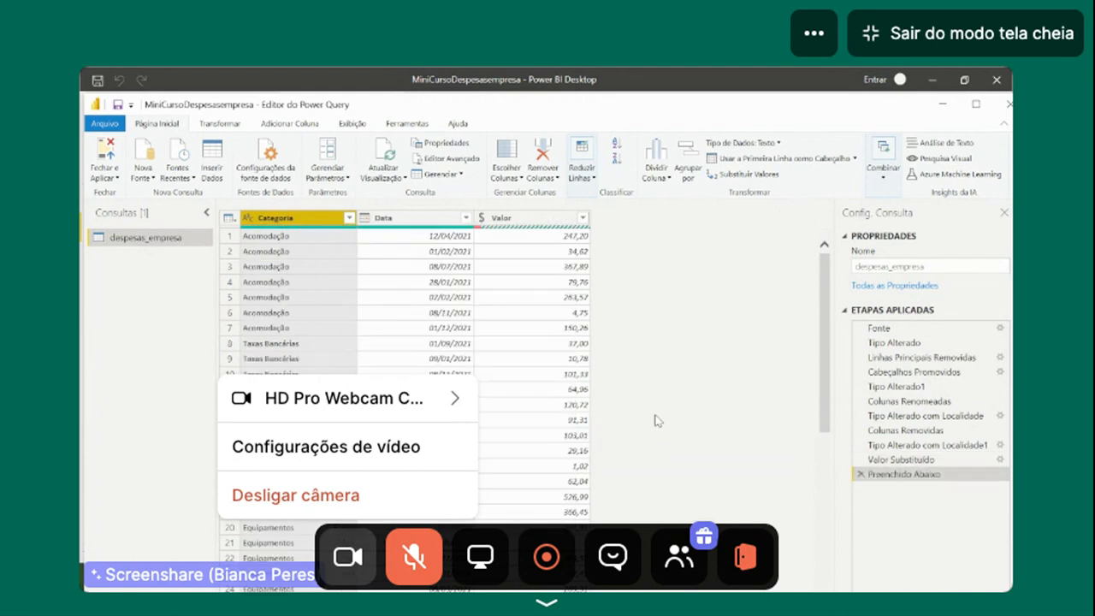
Examine the rows down the table, checking the filled Categoria values and looking for errors in the Valor column.
scroll(656, 425, down, 5)
scroll(656, 425, up, 5)
scroll(656, 425, down, 9)
scroll(656, 426, up, 6)
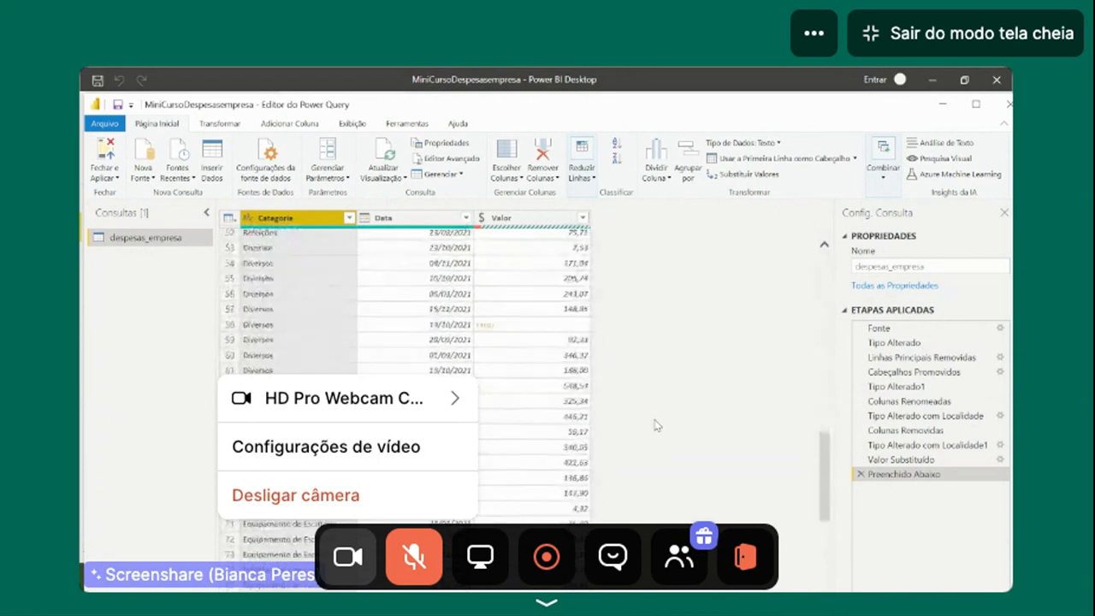
scroll(656, 425, up, 3)
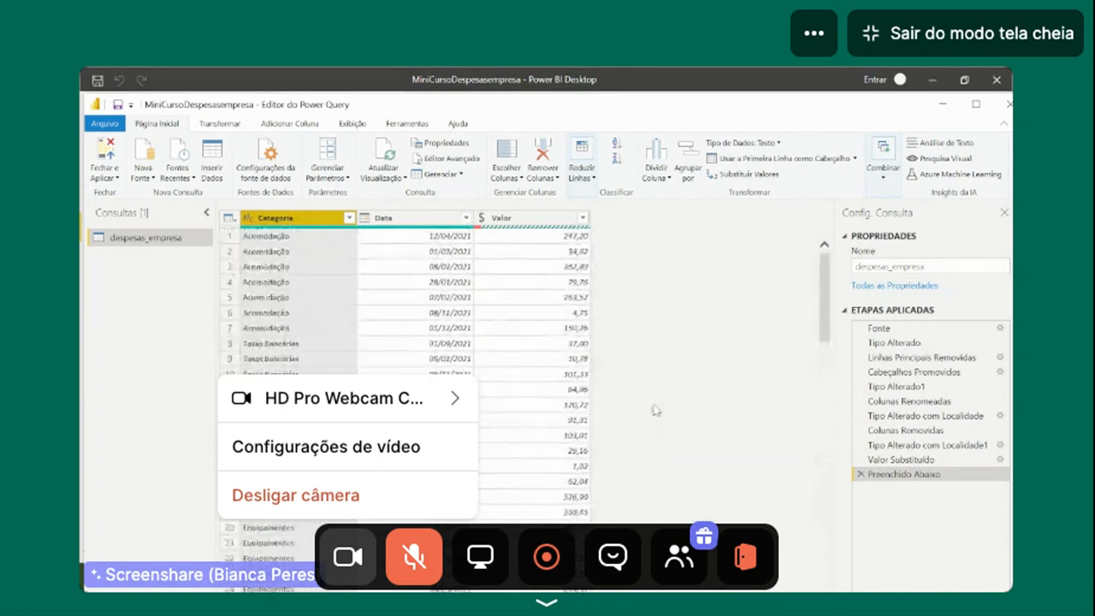
scroll(503, 367, down, 19)
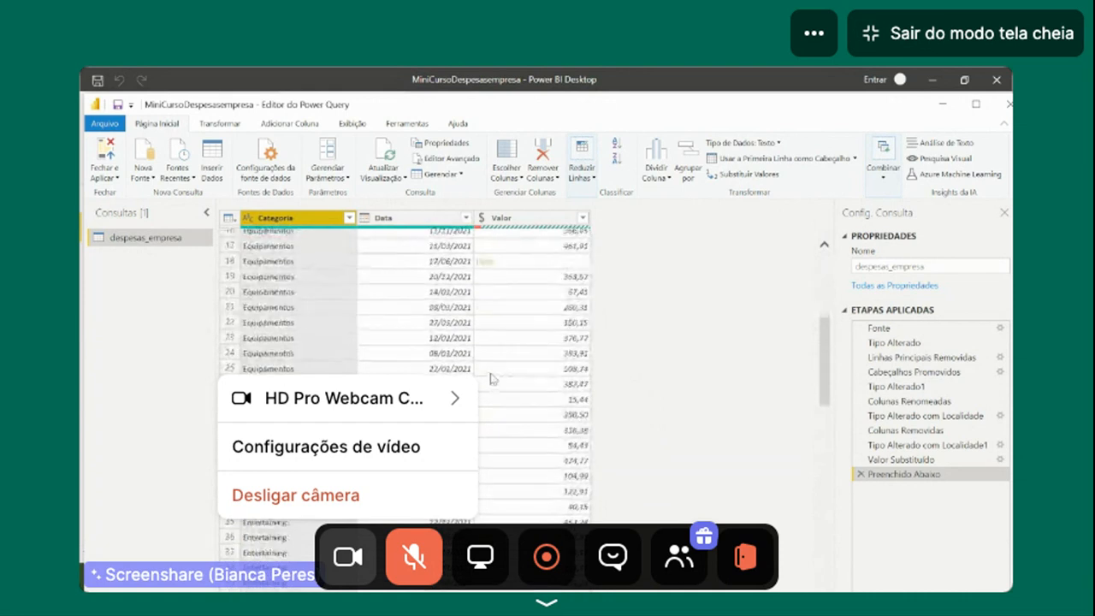
scroll(492, 379, up, 4)
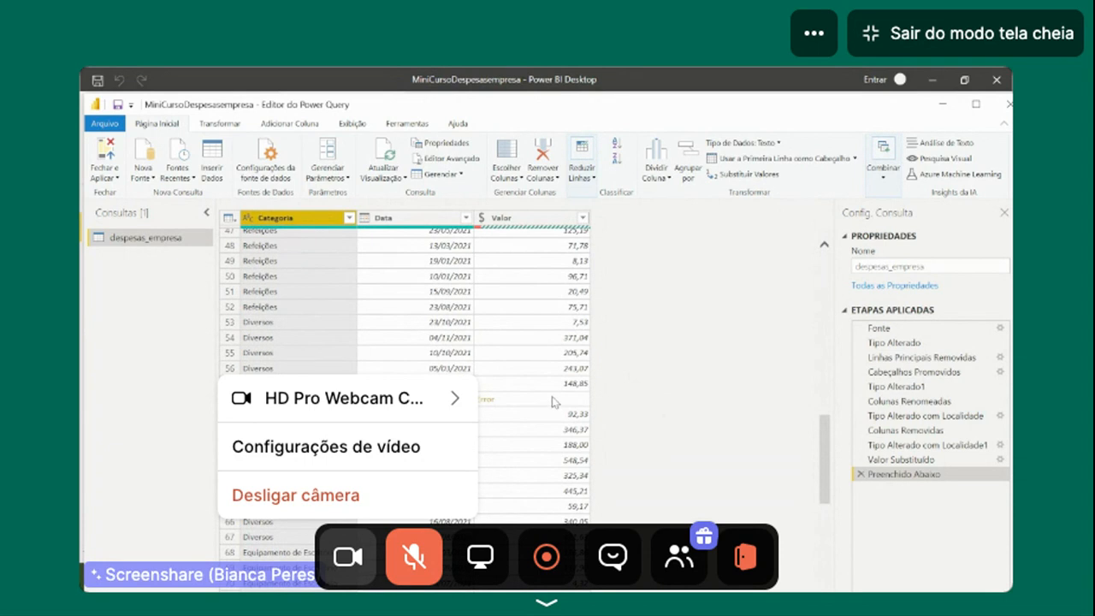
scroll(552, 402, up, 2)
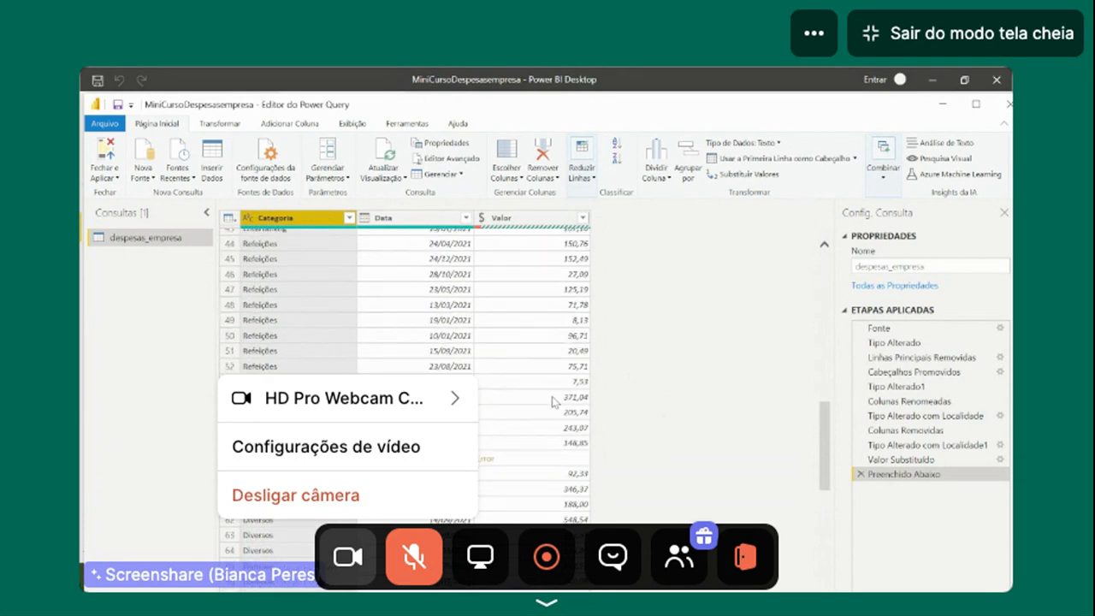
scroll(552, 402, up, 15)
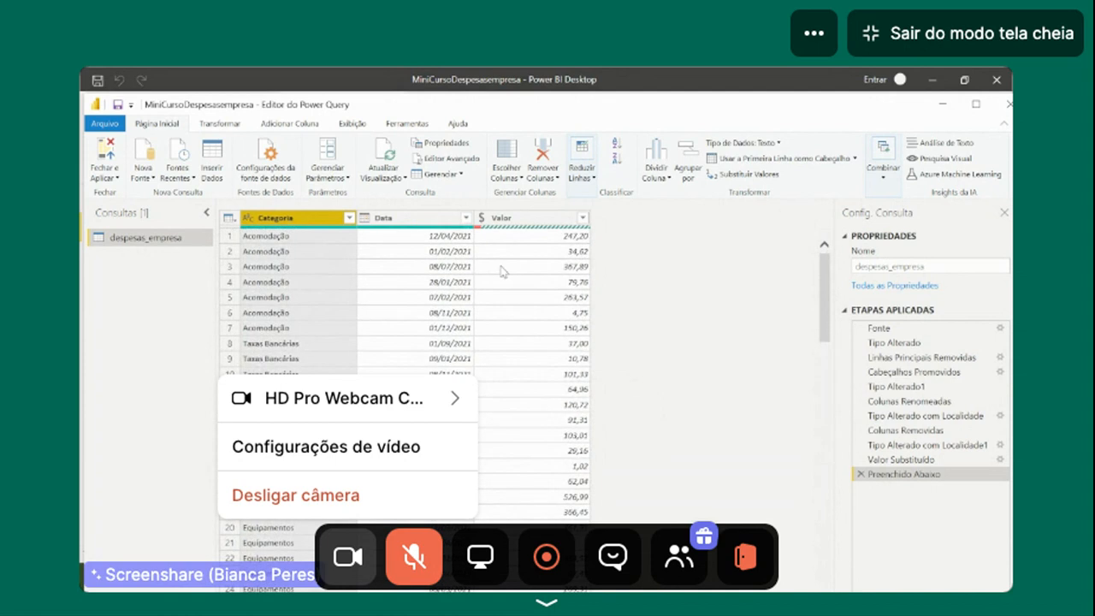
Remove the rows with errors in the Valor column (Remover Erros) and check the remaining rows down the table.
click(538, 218)
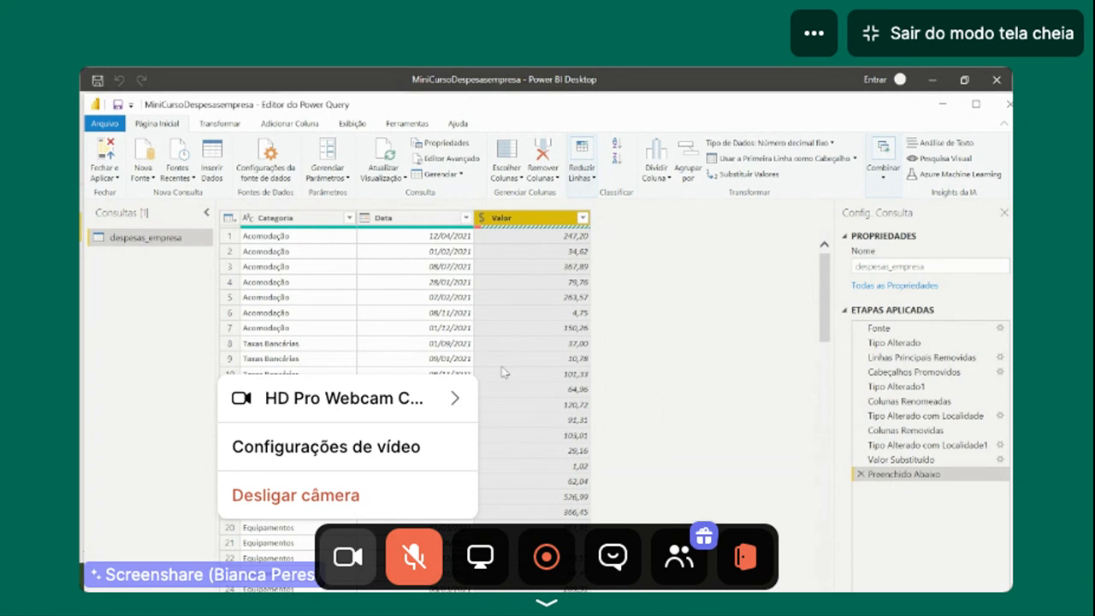
right_click(531, 228)
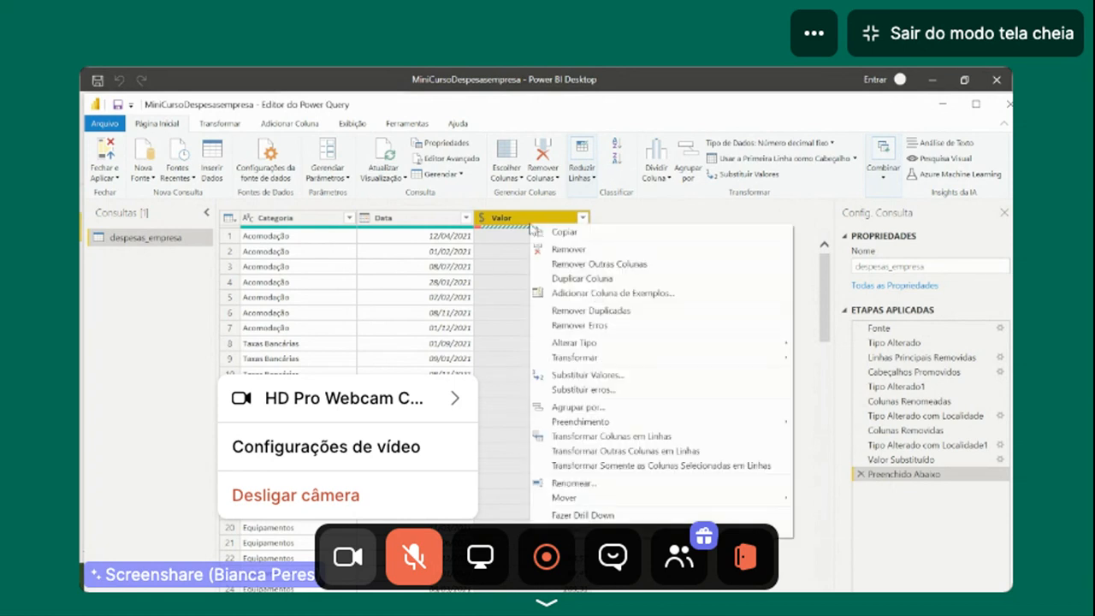
click(575, 326)
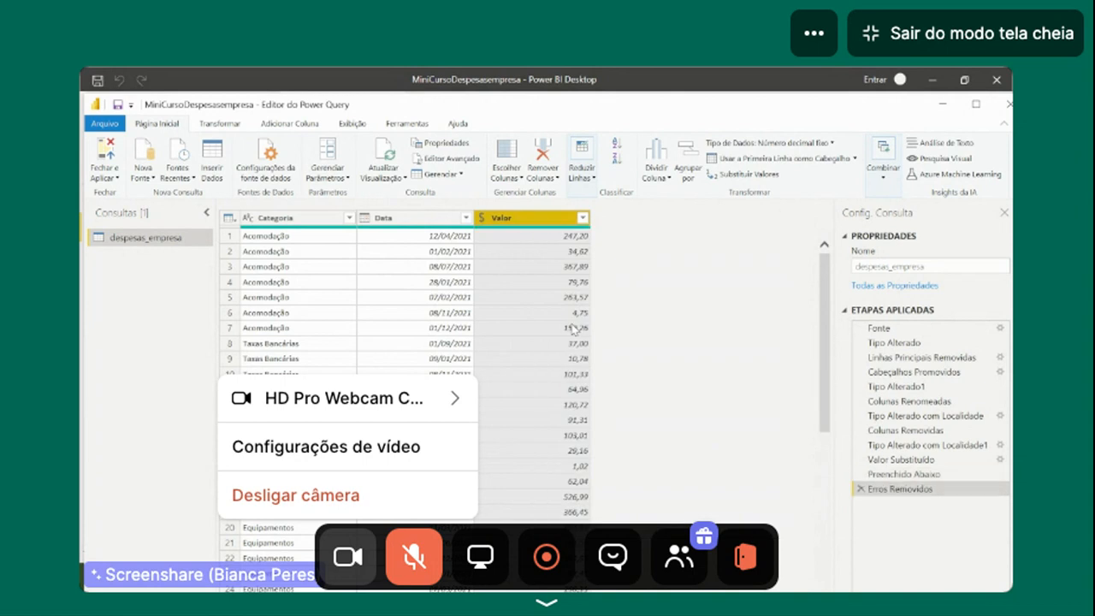
scroll(657, 330, down, 10)
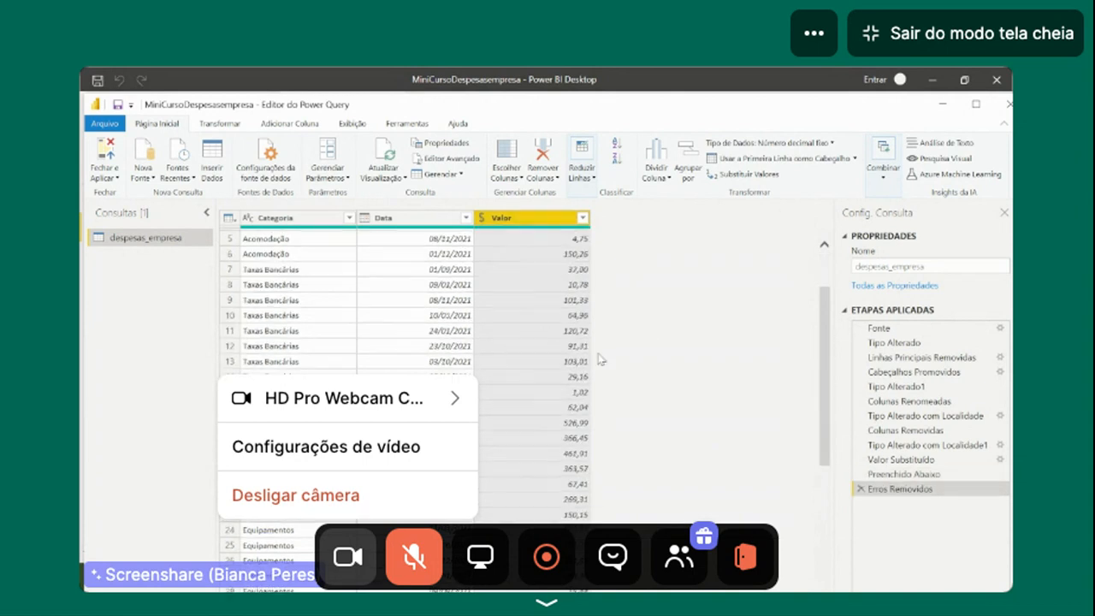
scroll(601, 359, down, 20)
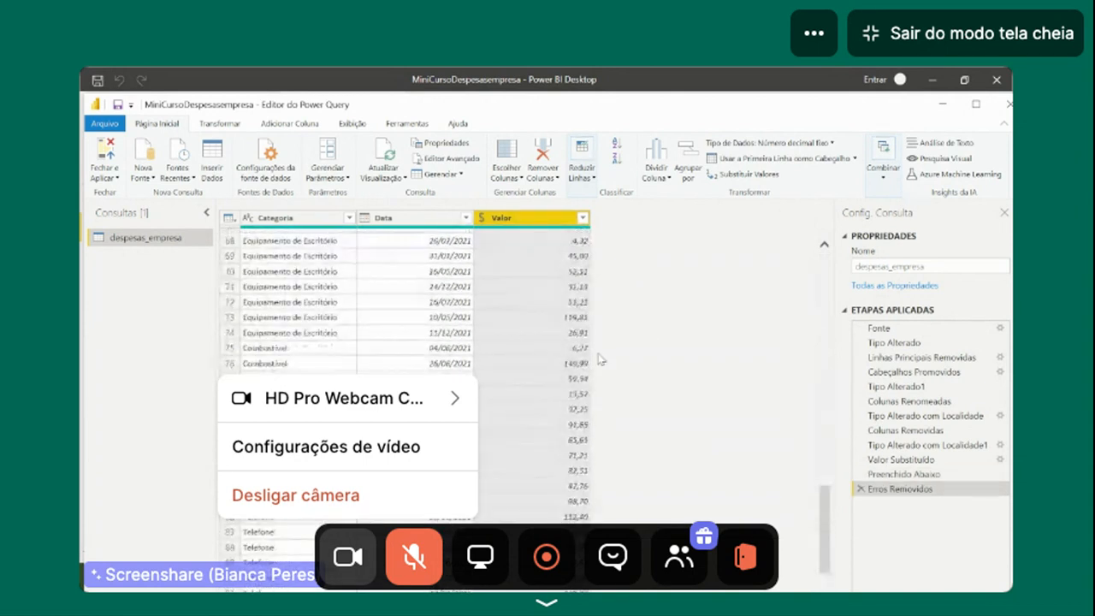
Check the remaining despesas_empresa rows, close Power Query applying the changes (Fechar e Aplicar), and start a new blank report.
scroll(601, 359, down, 14)
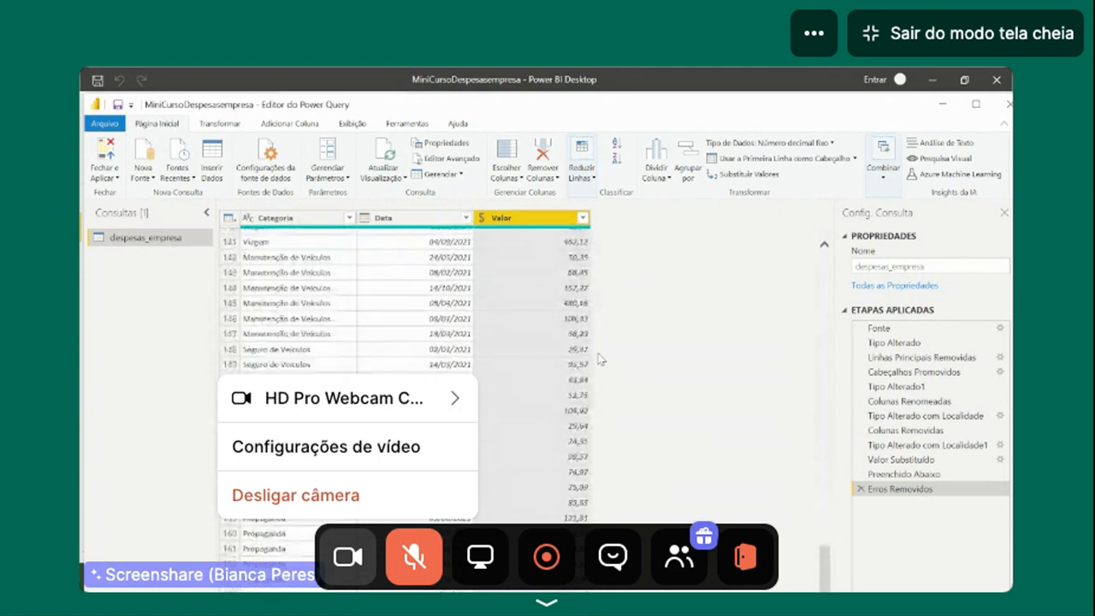
scroll(602, 359, up, 20)
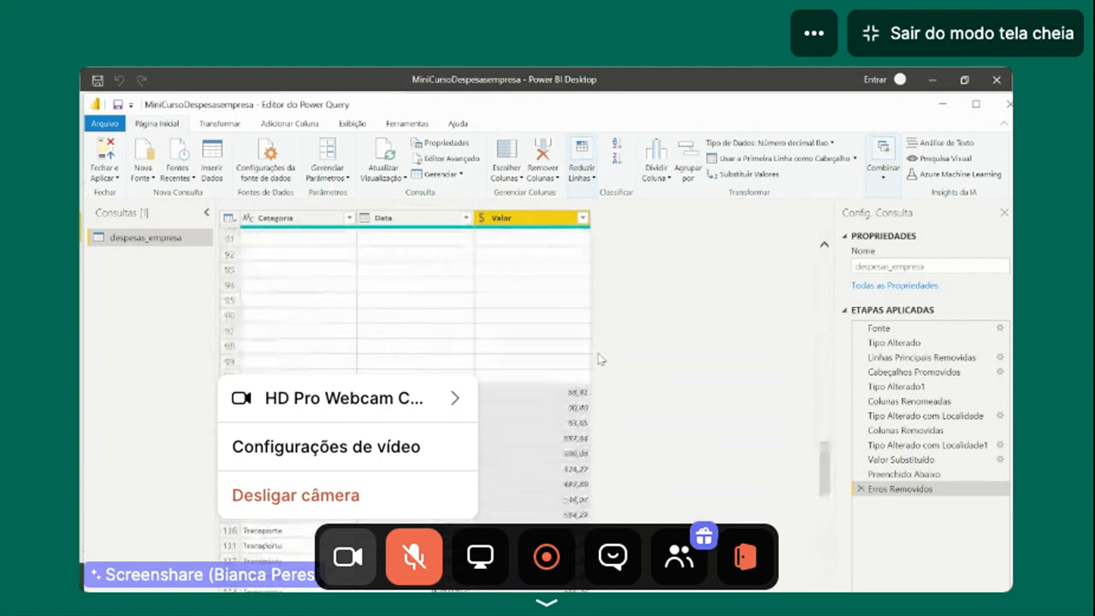
scroll(602, 359, up, 10)
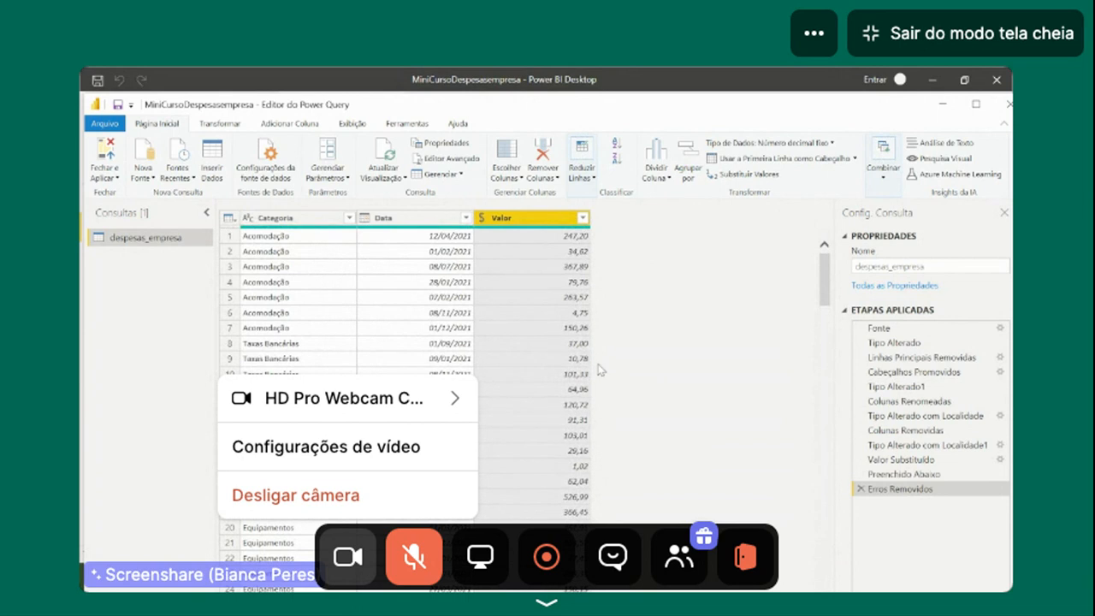
click(118, 178)
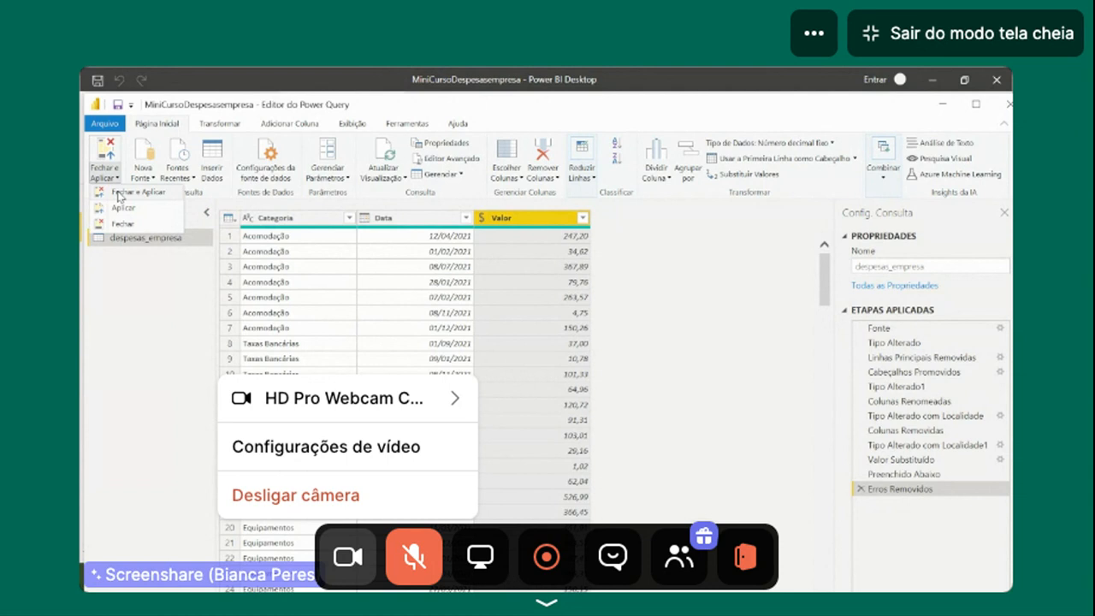
click(118, 195)
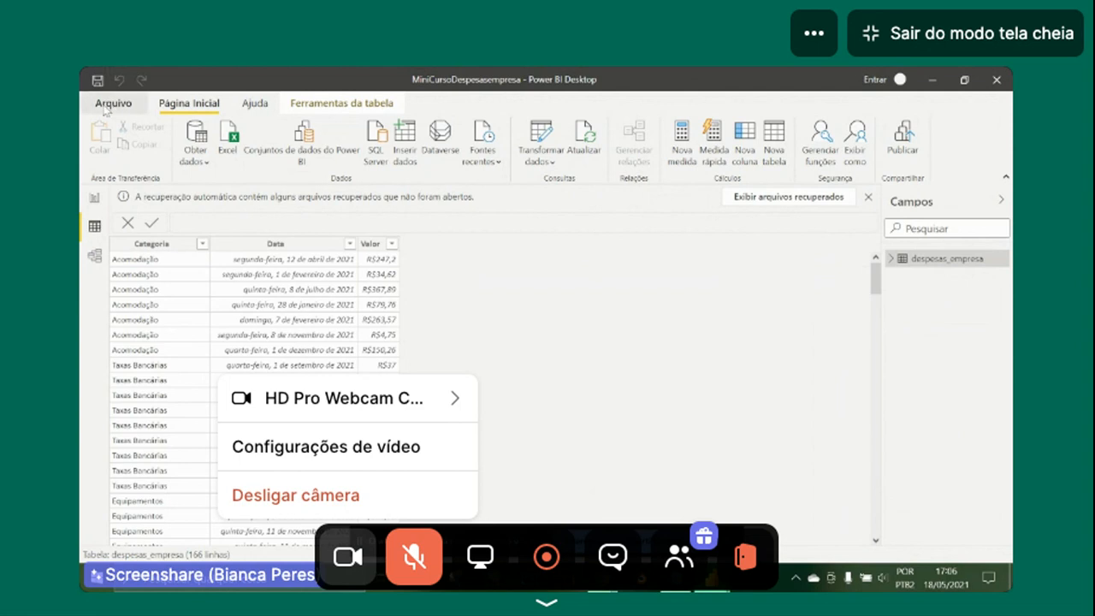
click(106, 104)
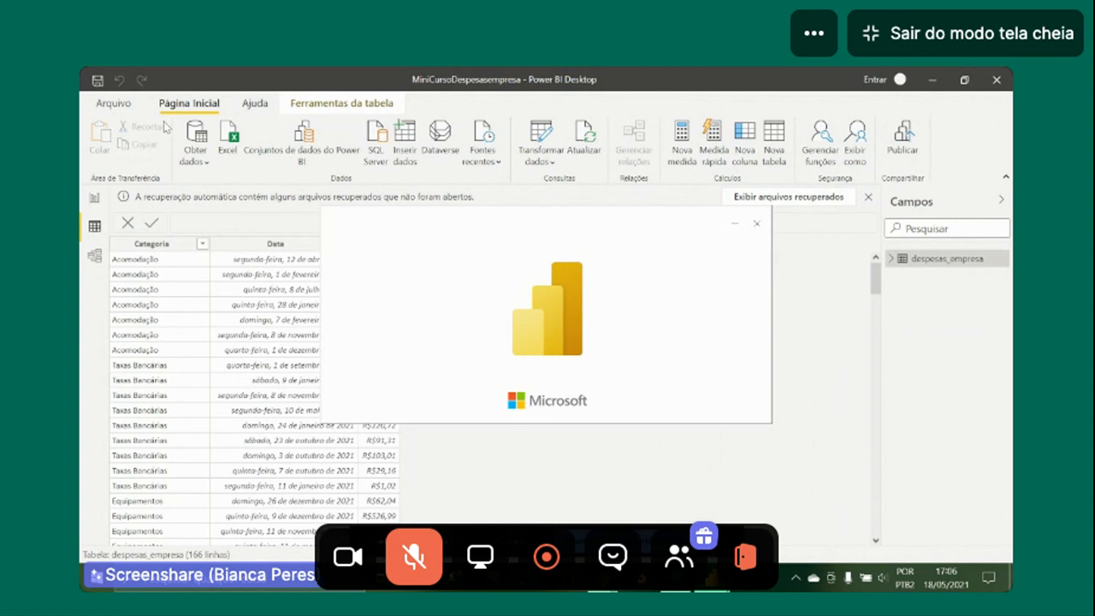
right_click(416, 557)
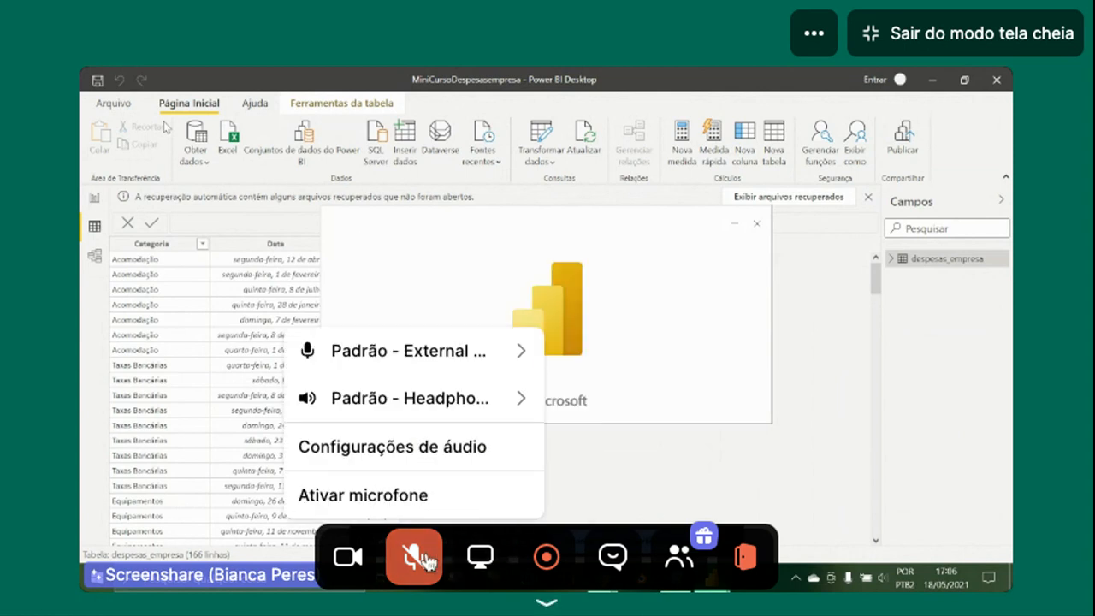
click(359, 494)
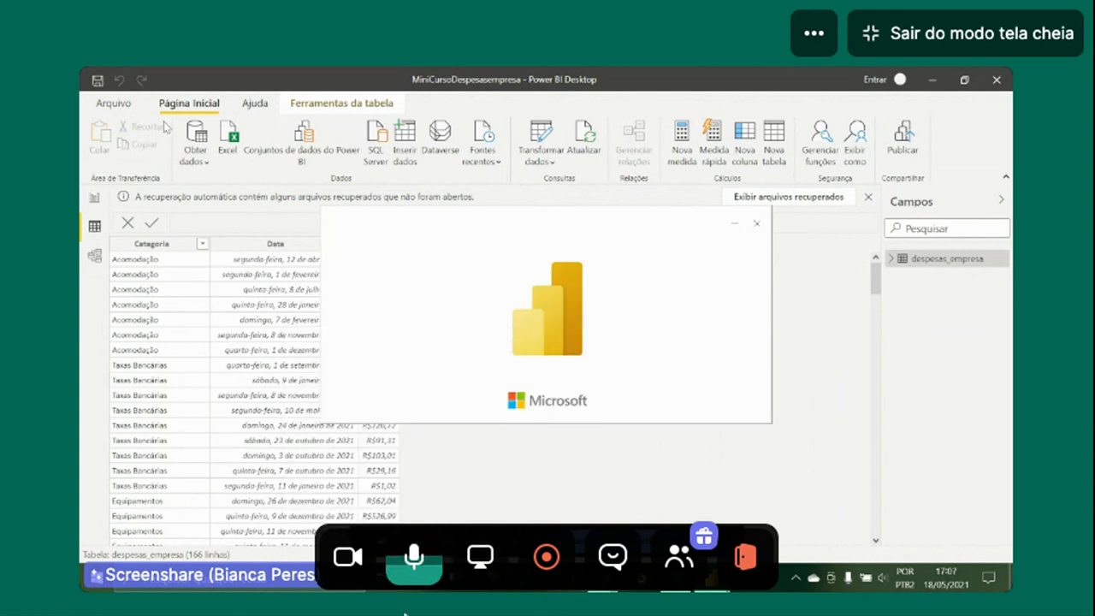
click(445, 569)
right_click(410, 560)
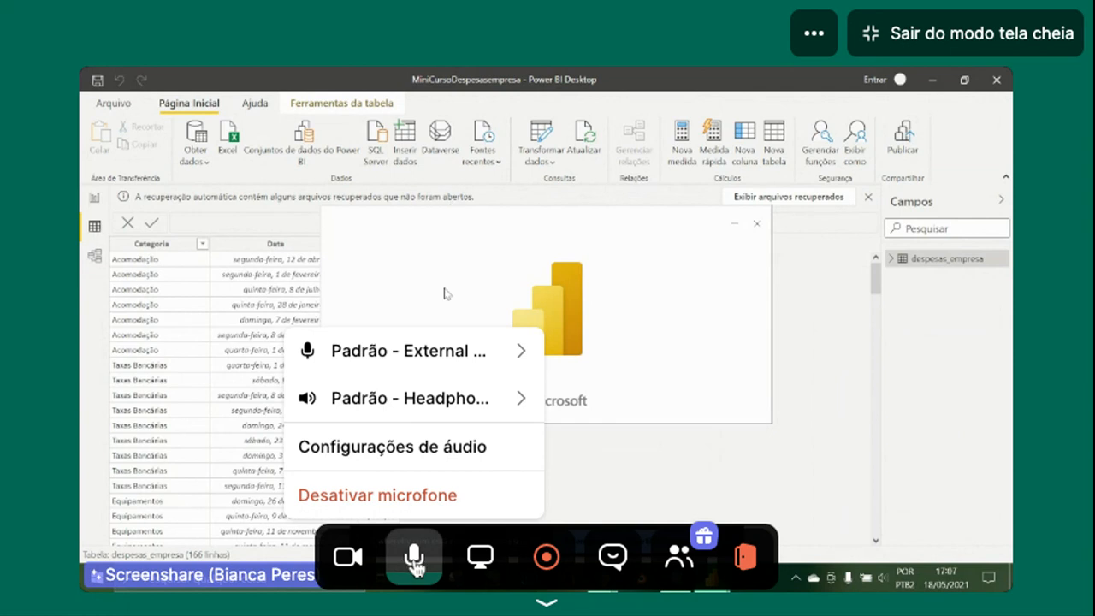
click(414, 560)
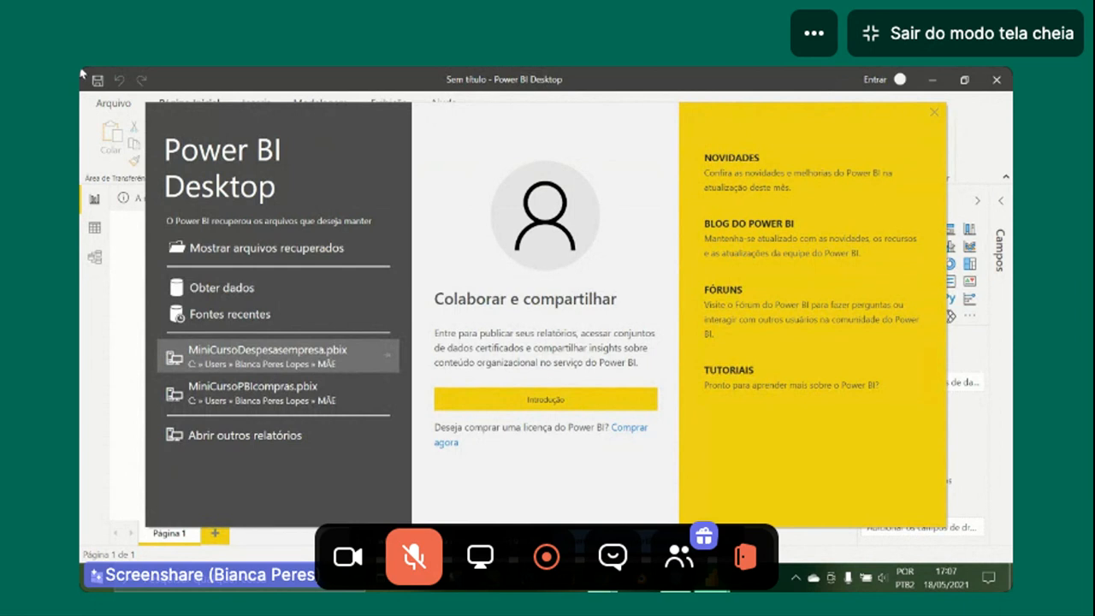
Dismiss the start screen and set the current file's import locale (Localidade para importação) to Inglês (Estados Unidos) in the options.
click(934, 113)
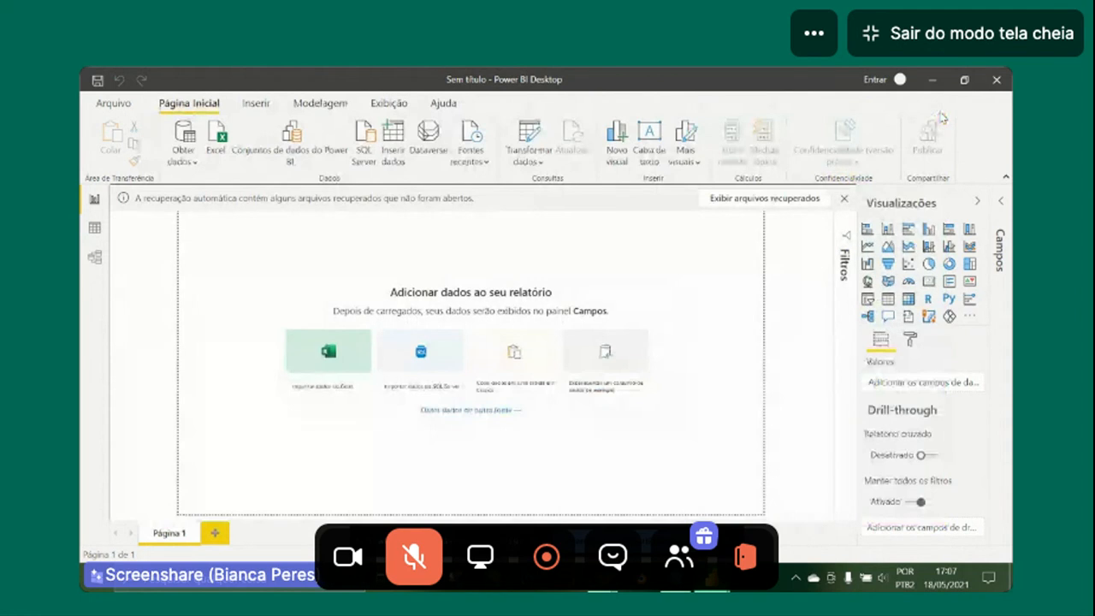
click(113, 103)
mouse_move(127, 151)
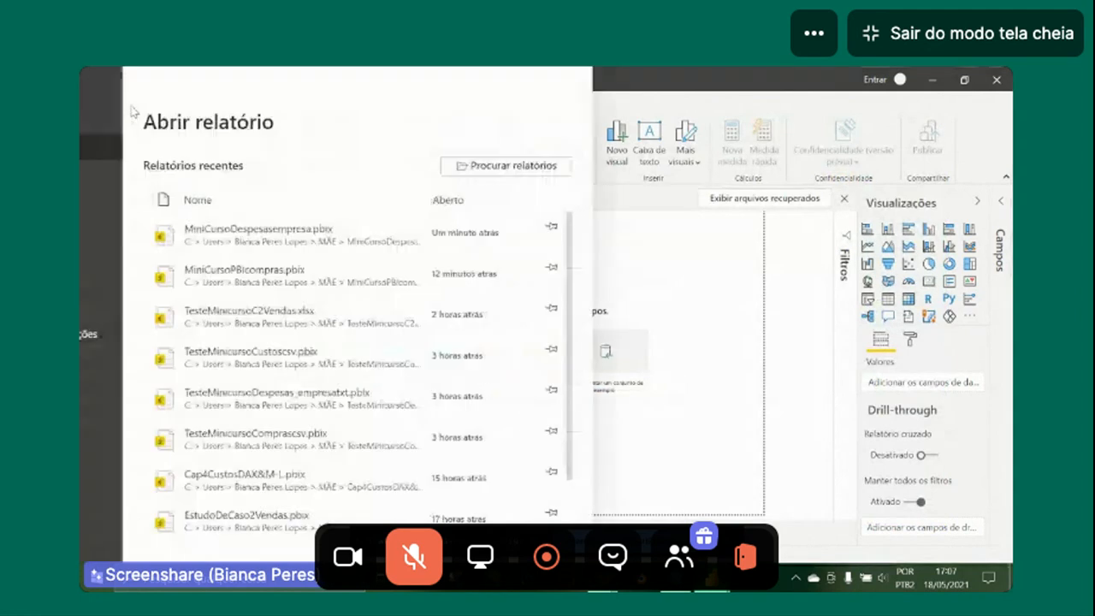
click(163, 334)
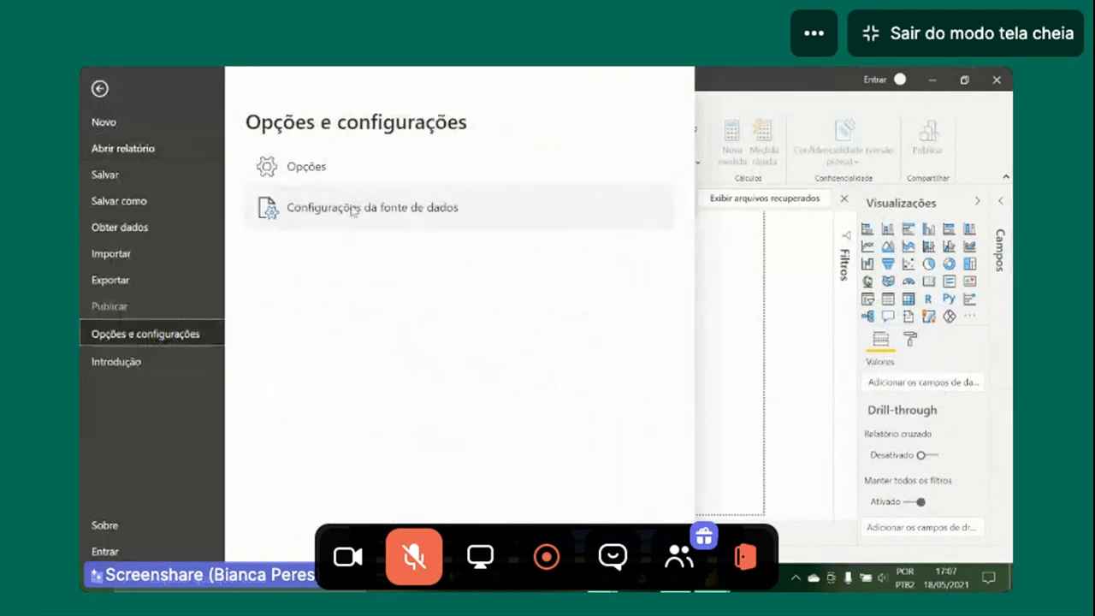
key(Escape)
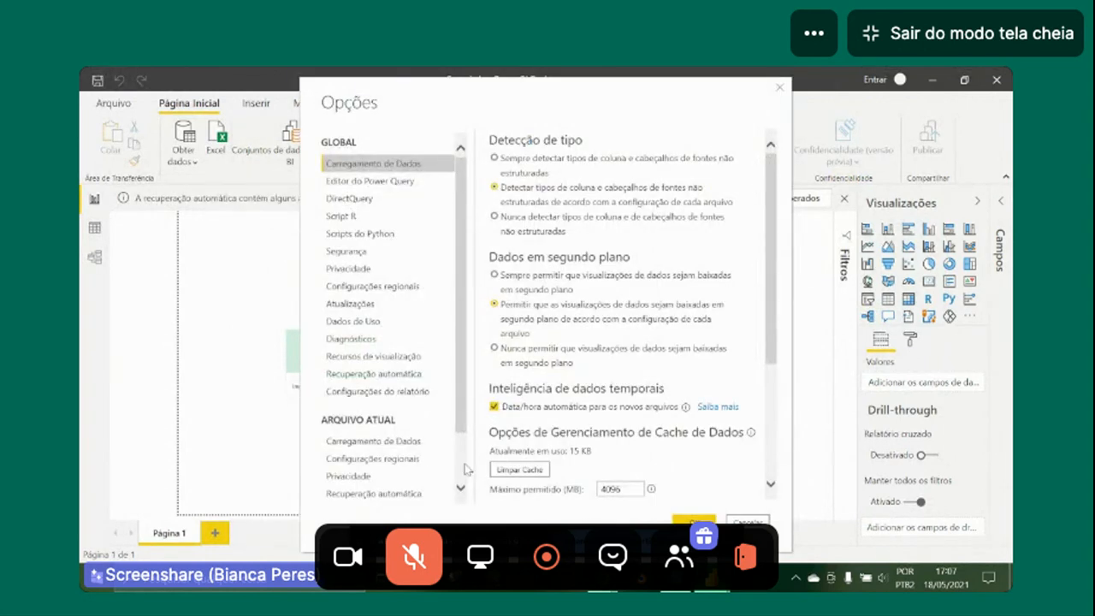
click(403, 462)
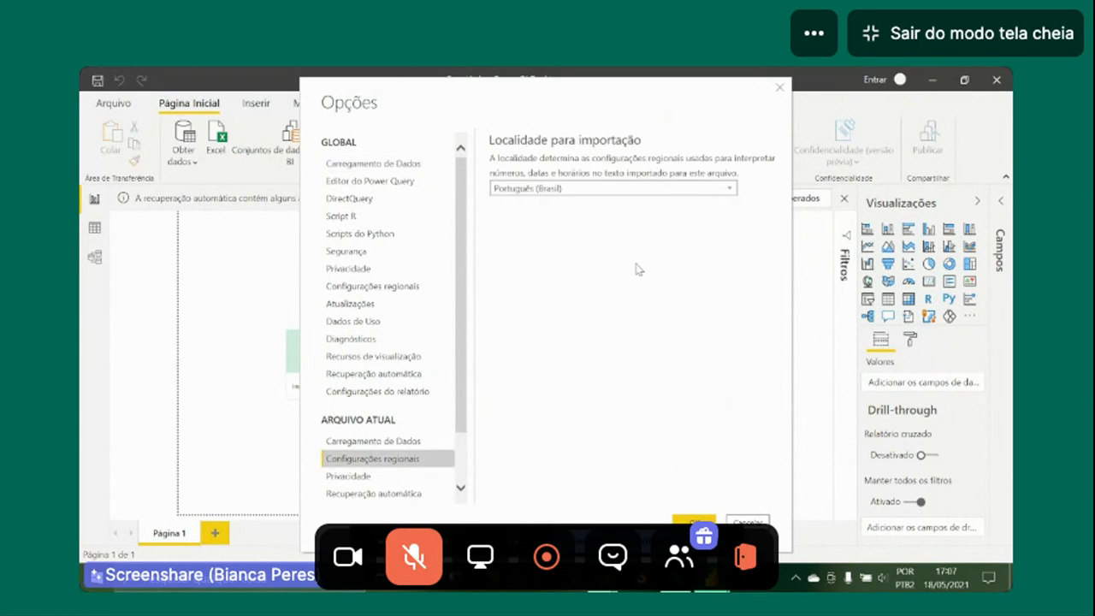
click(731, 191)
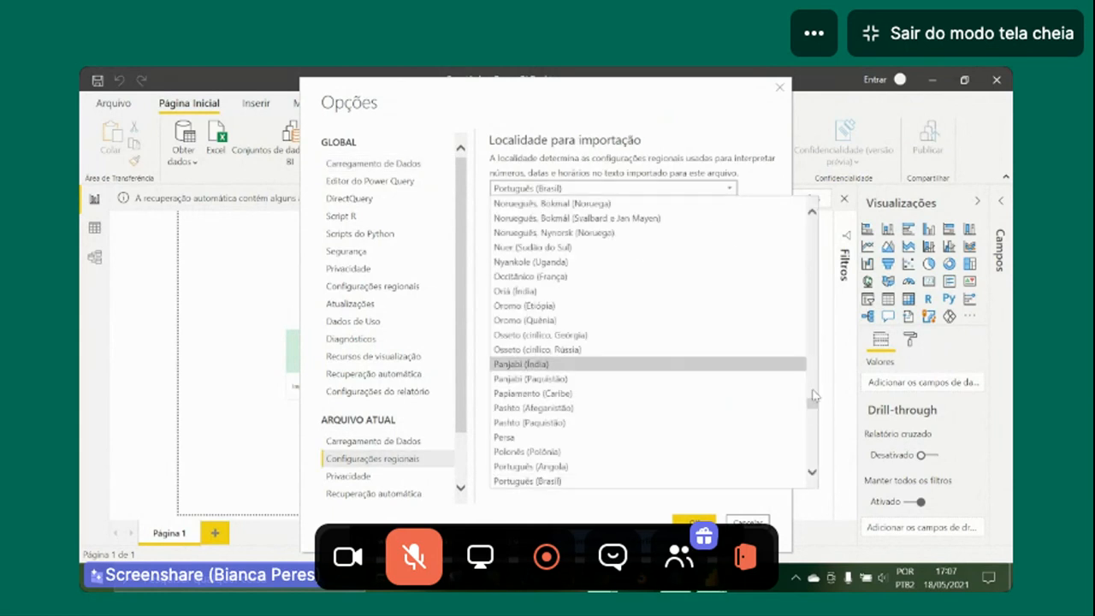
drag(811, 402, 811, 349)
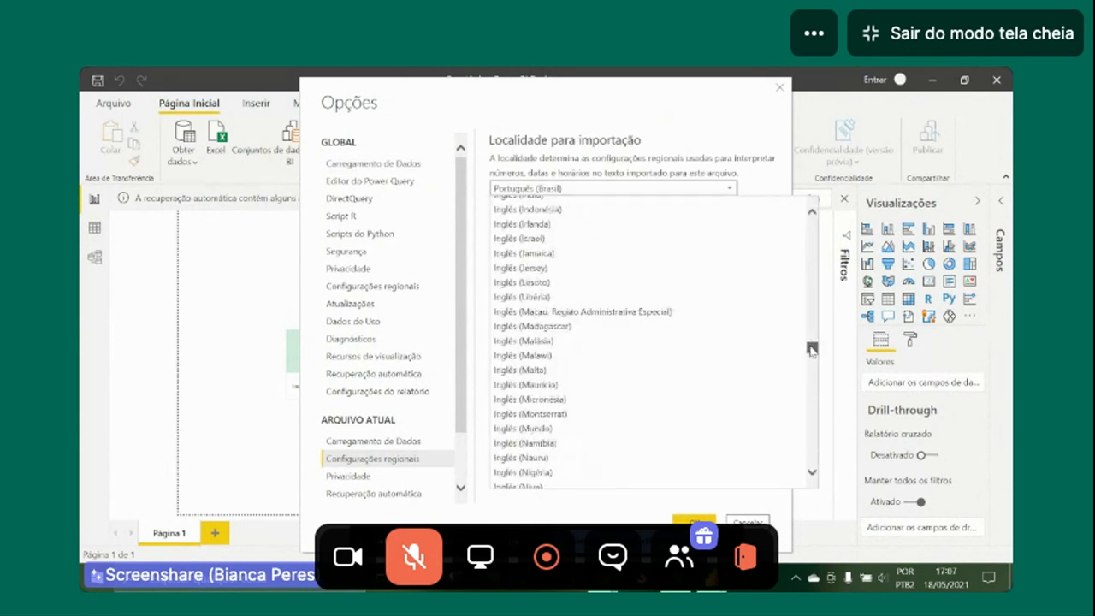
scroll(652, 325, up, 7)
scroll(650, 325, up, 6)
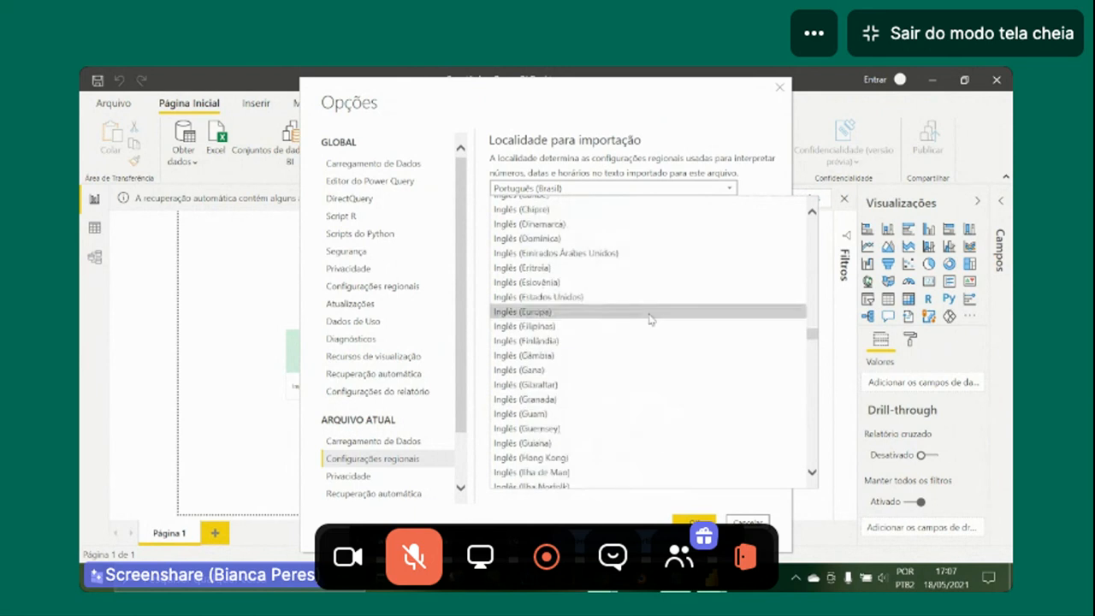
click(584, 387)
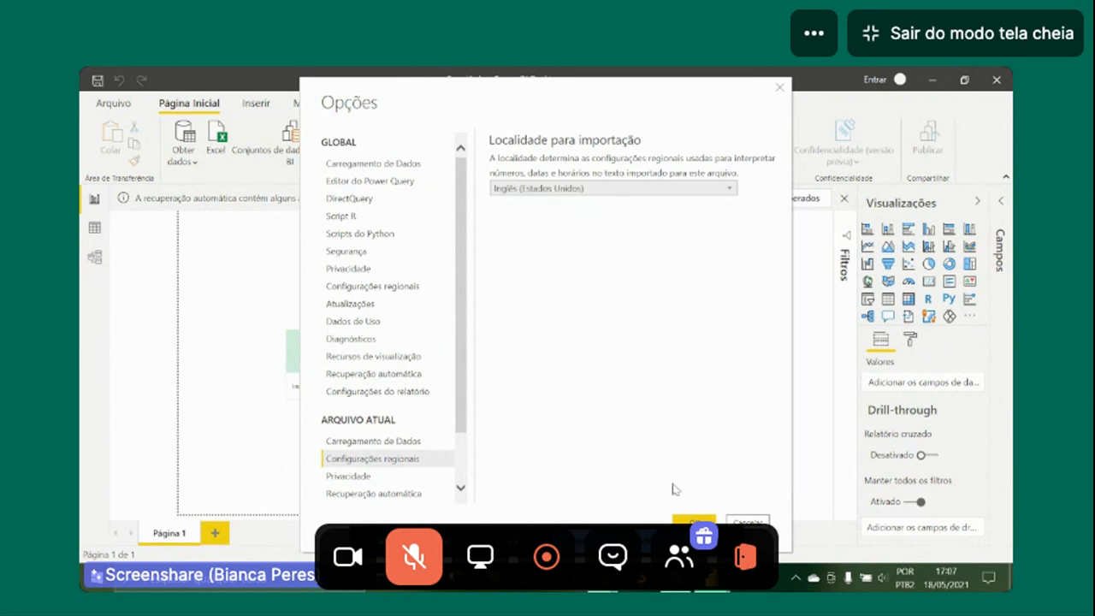
click(689, 519)
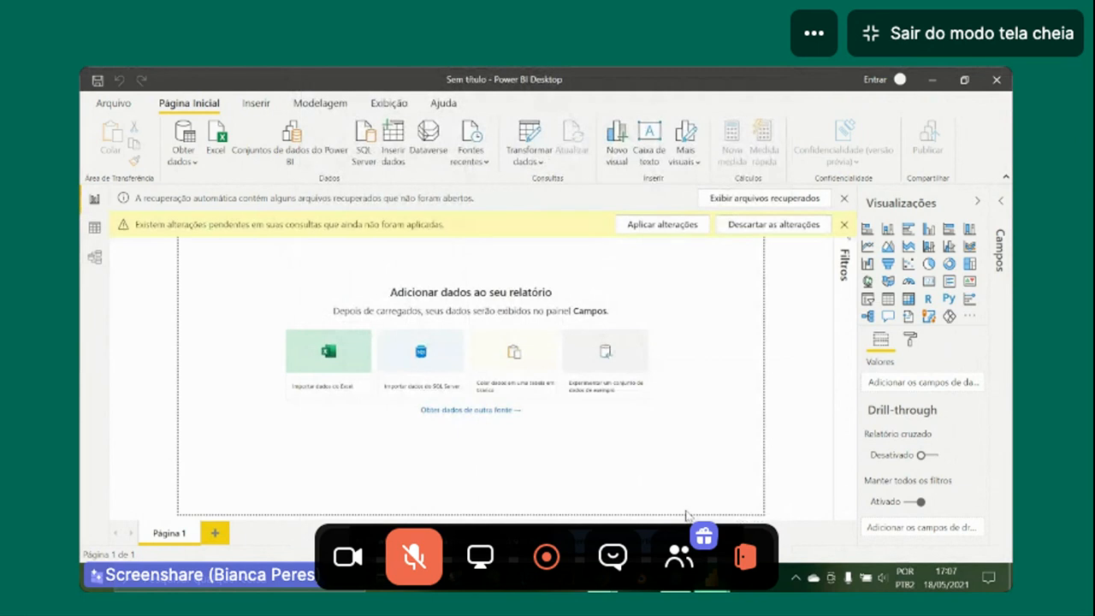
Apply the pending query changes and save the new report as MiniCursiCustos.
click(99, 82)
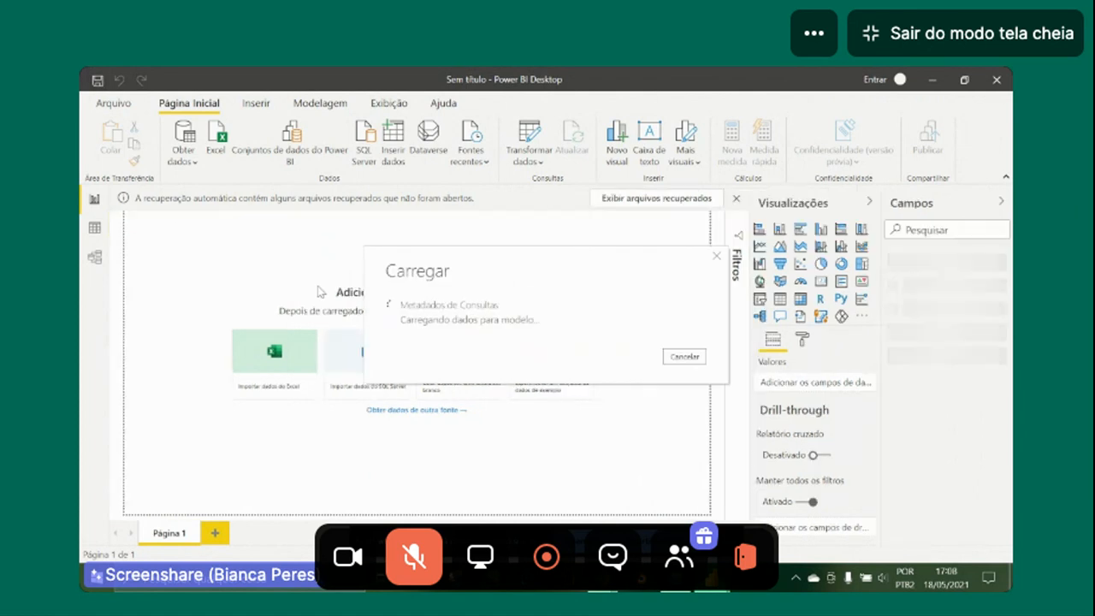
key(ctrl+s)
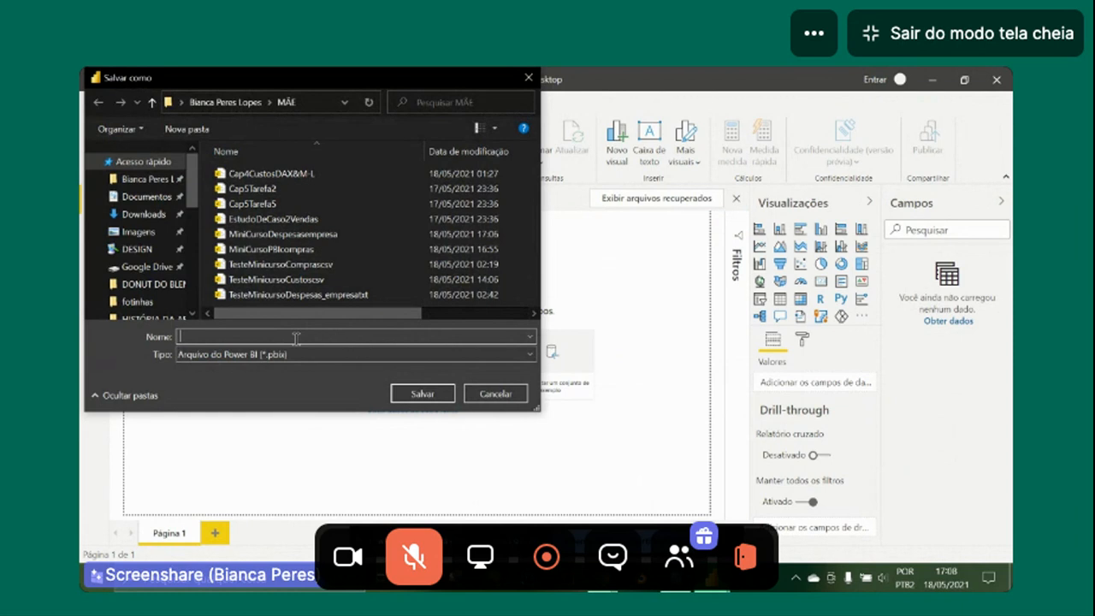
text(Min)
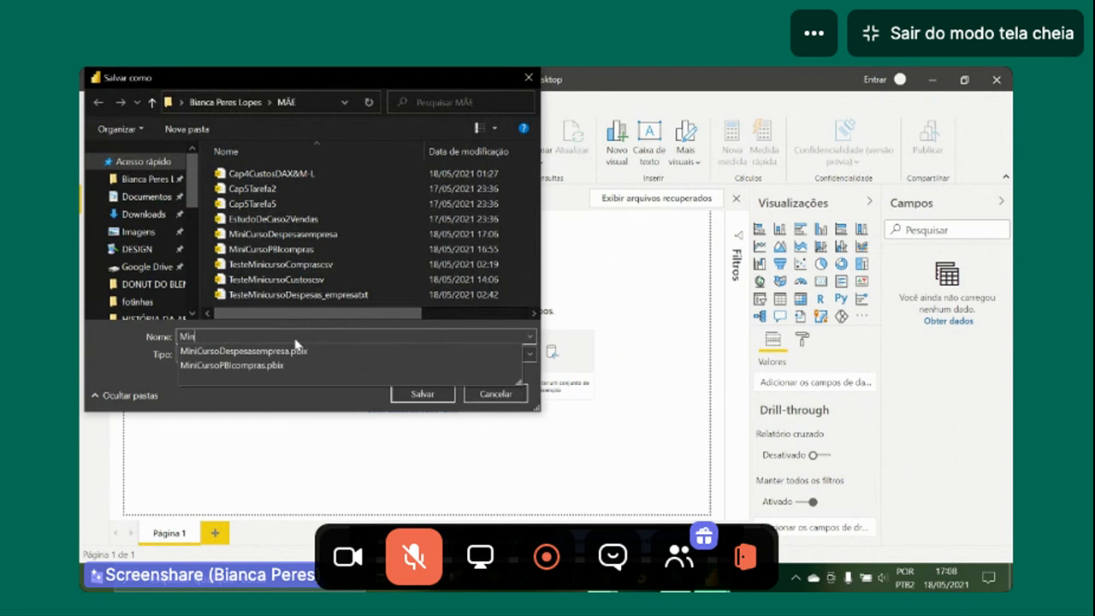
text(iCursi)
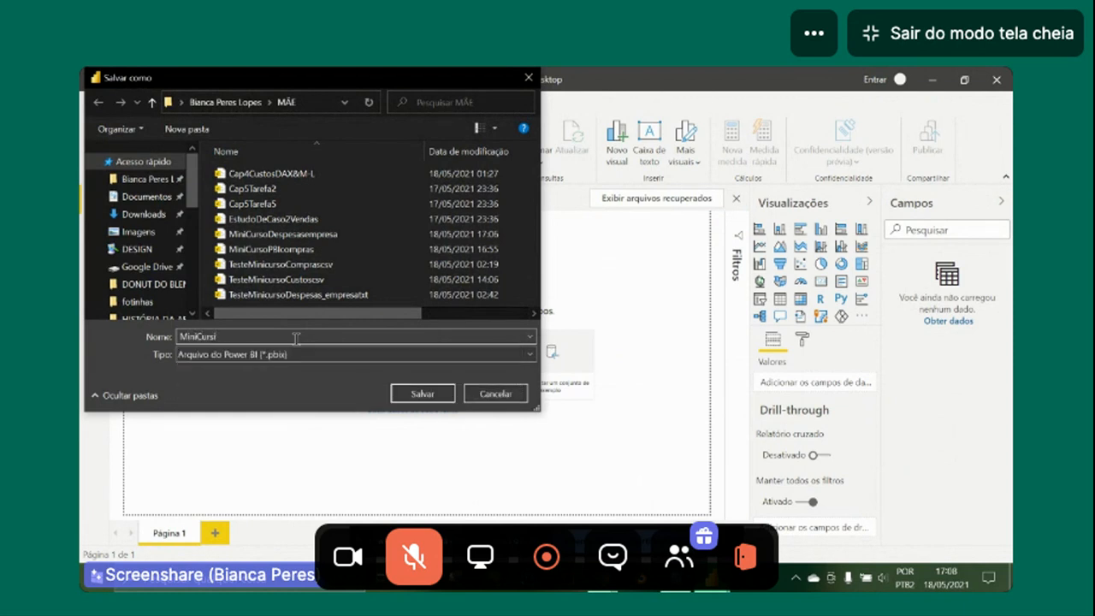
text(Custos)
click(398, 395)
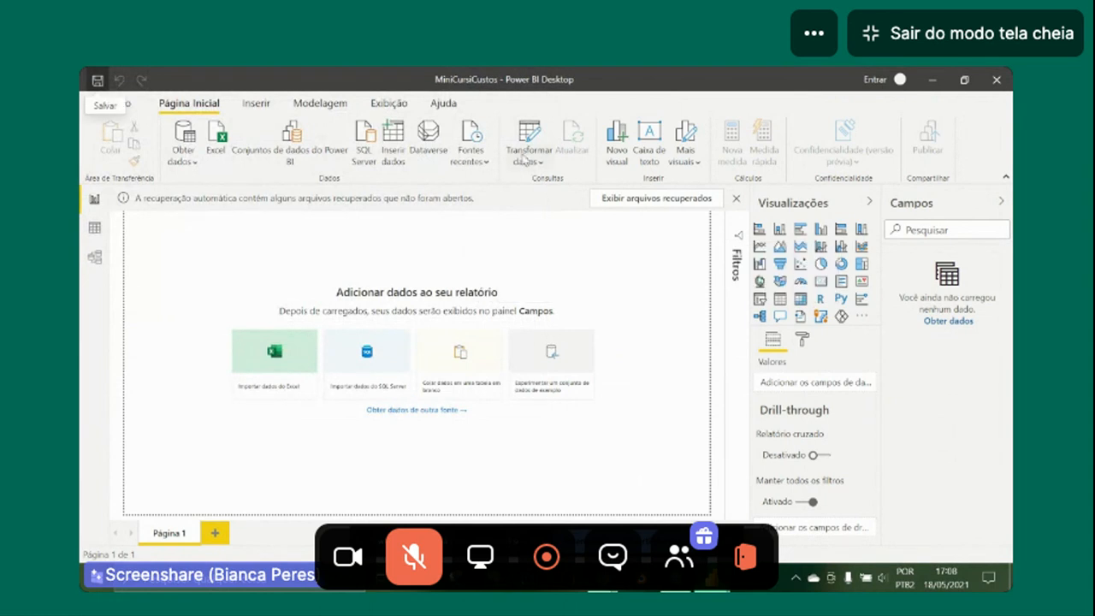
Get data from a Texto/CSV source using the file Cap4Custos and open its import preview.
click(197, 166)
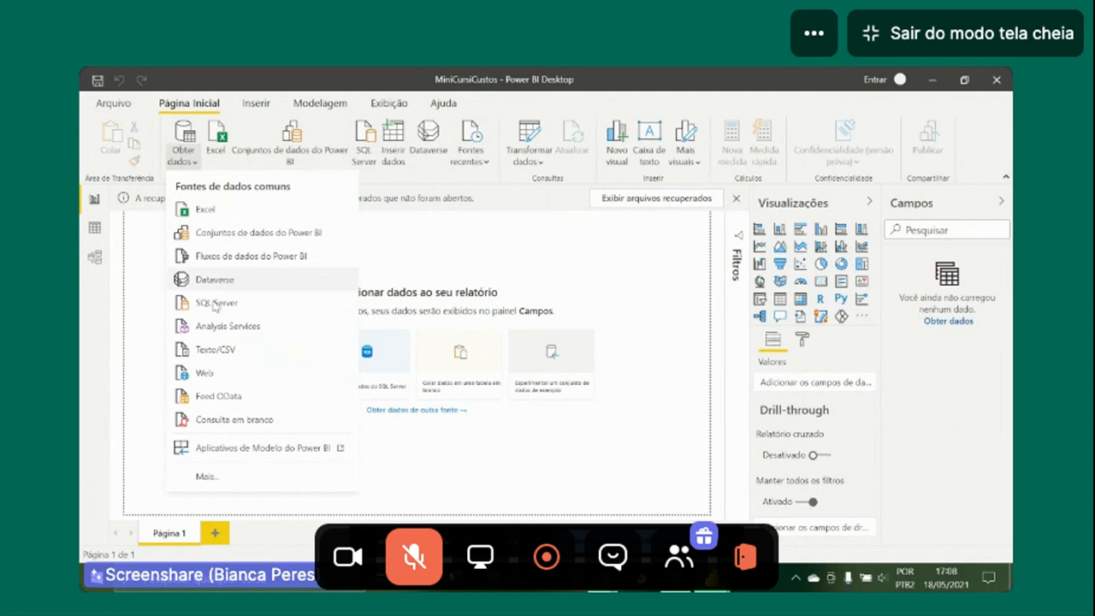
click(213, 353)
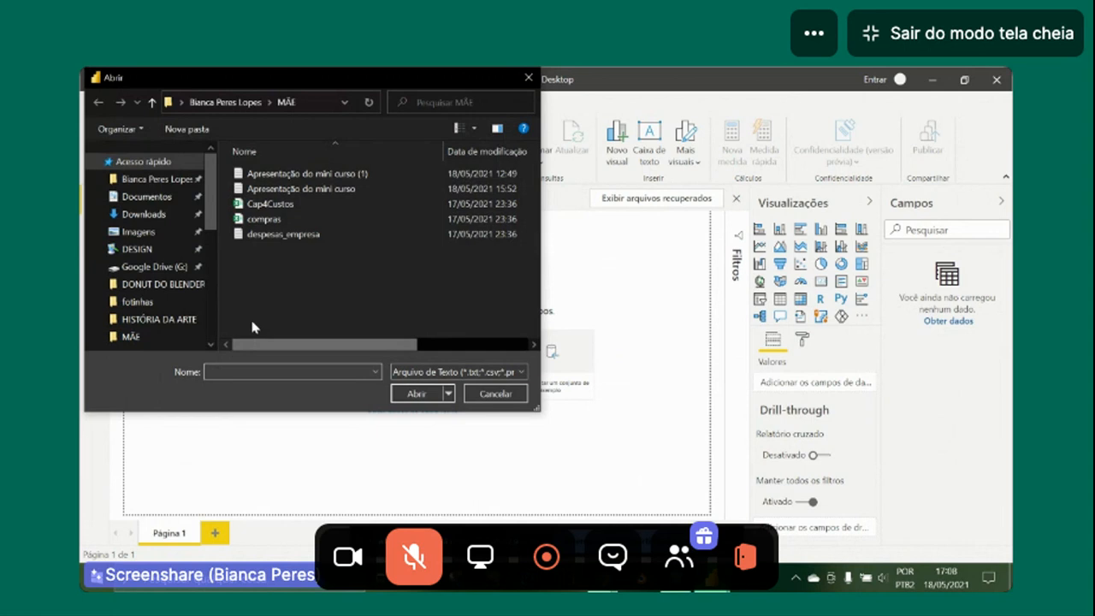
click(284, 206)
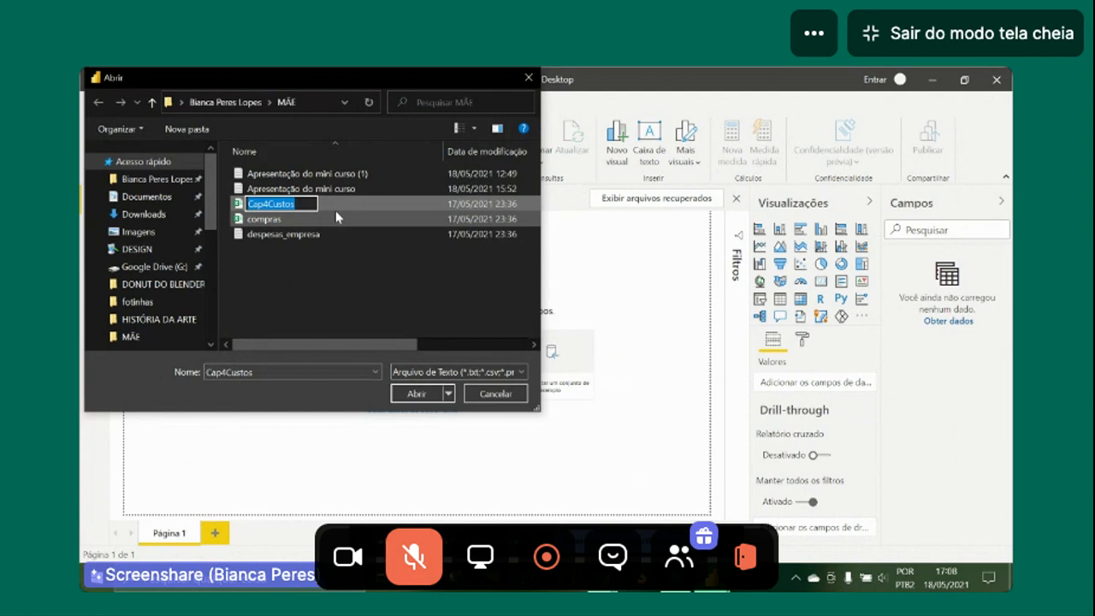
double_click(339, 208)
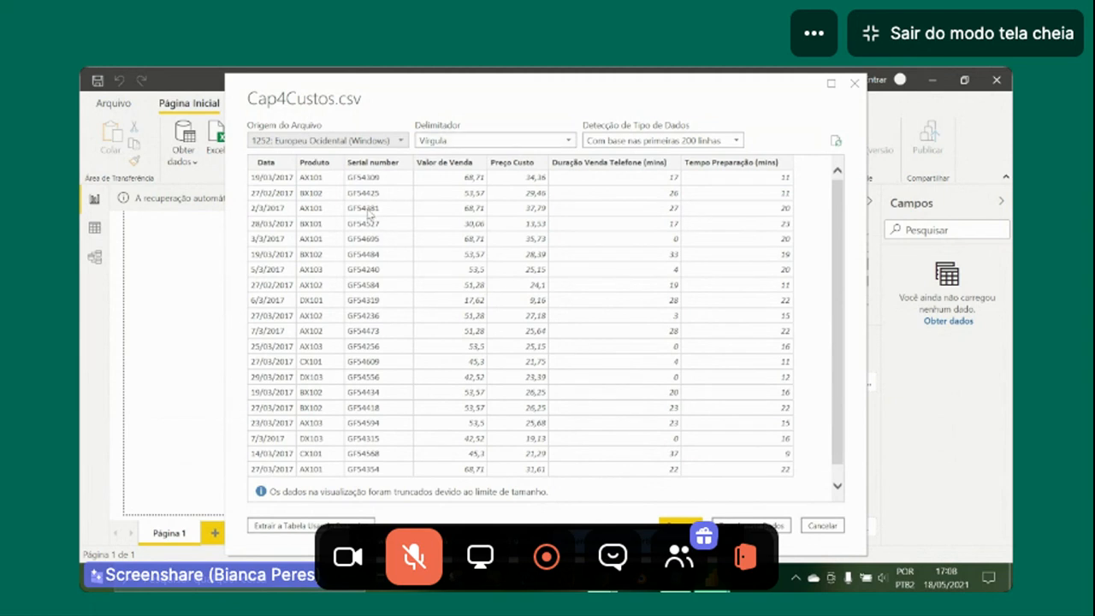
Set the file origin (Origem do Arquivo) of Cap4Custos.csv to 65001: Unicode (UTF-8).
click(402, 144)
drag(570, 244, 568, 407)
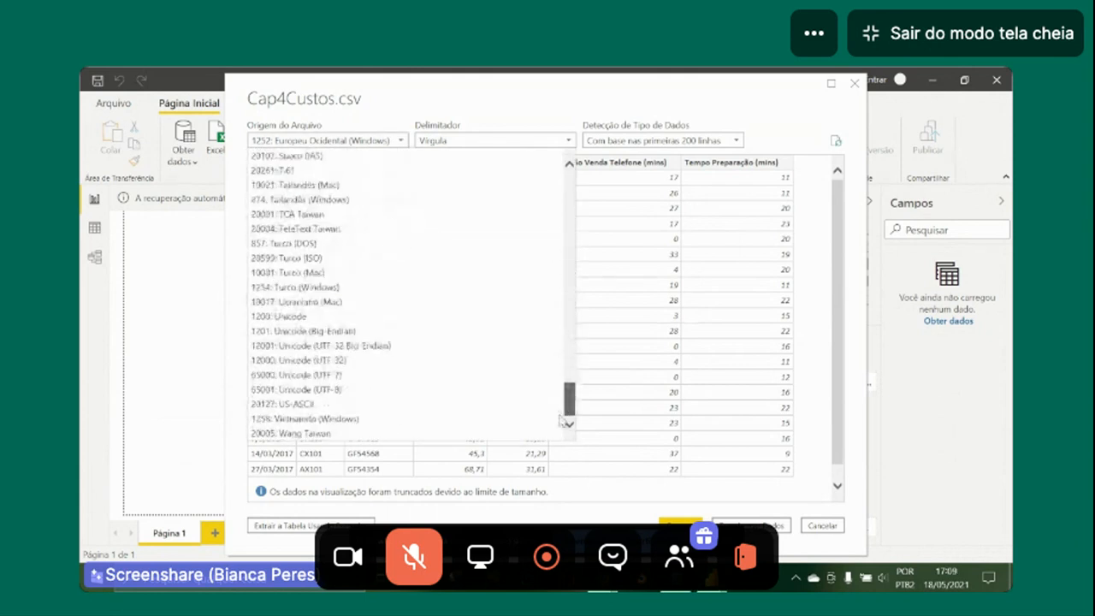
click(443, 393)
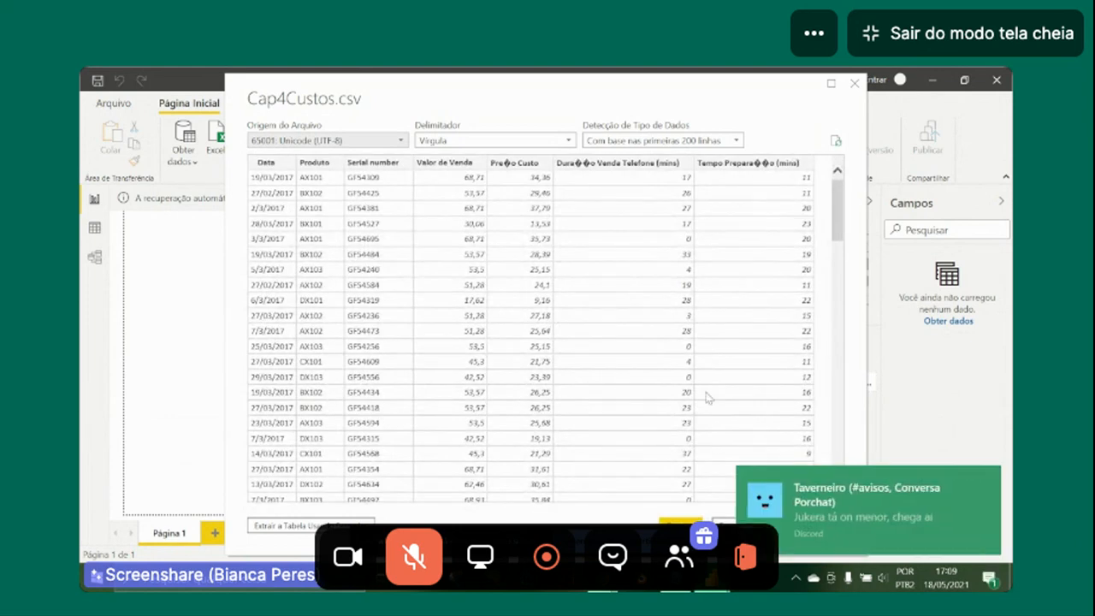
click(955, 485)
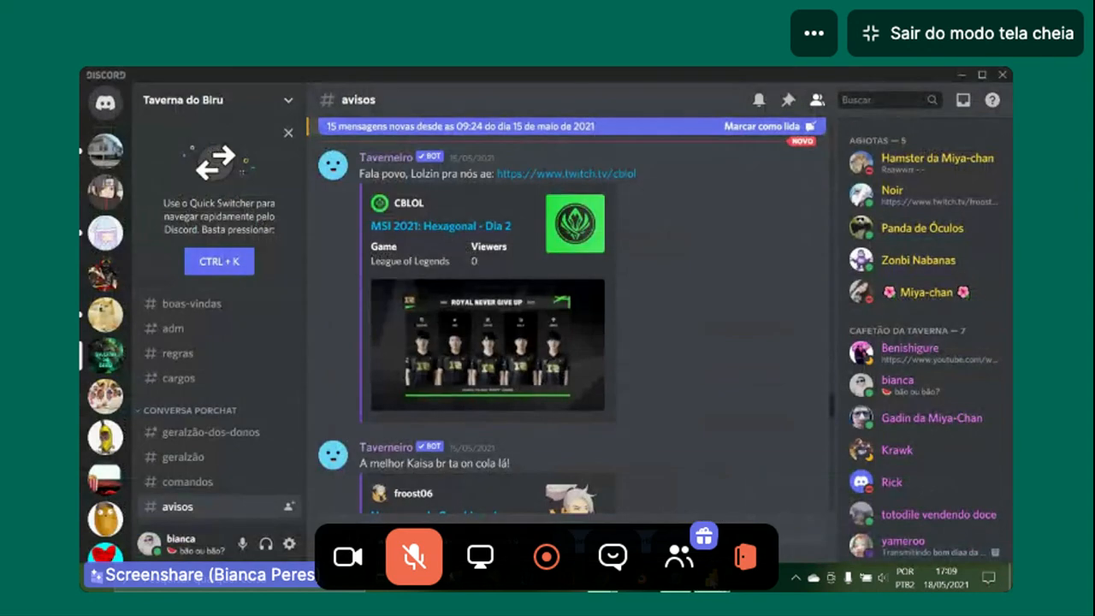
mouse_move(713, 578)
click(839, 547)
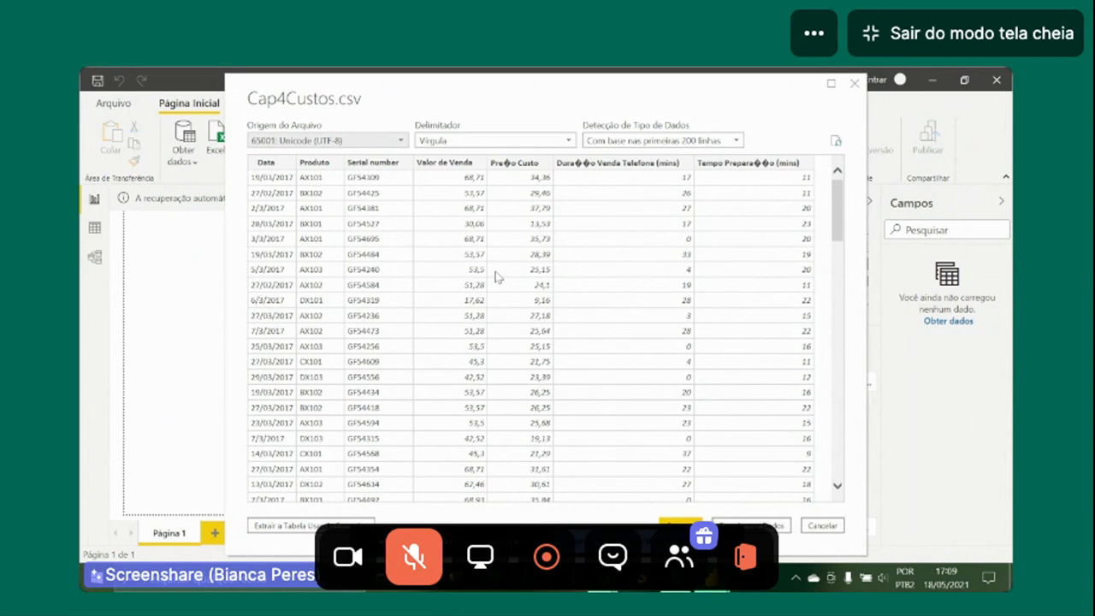
Set the file origin (Origem do Arquivo) of Cap4Custos.csv to 1252: Europeu Ocidental (Windows) and load the data into the report.
click(403, 143)
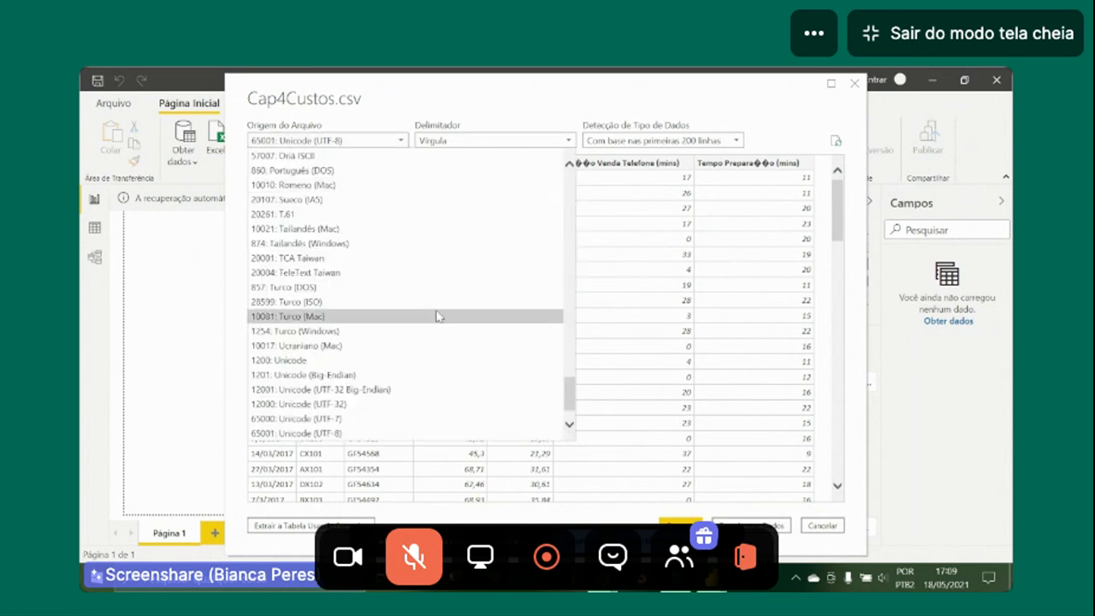
scroll(436, 317, up, 3)
scroll(436, 316, up, 10)
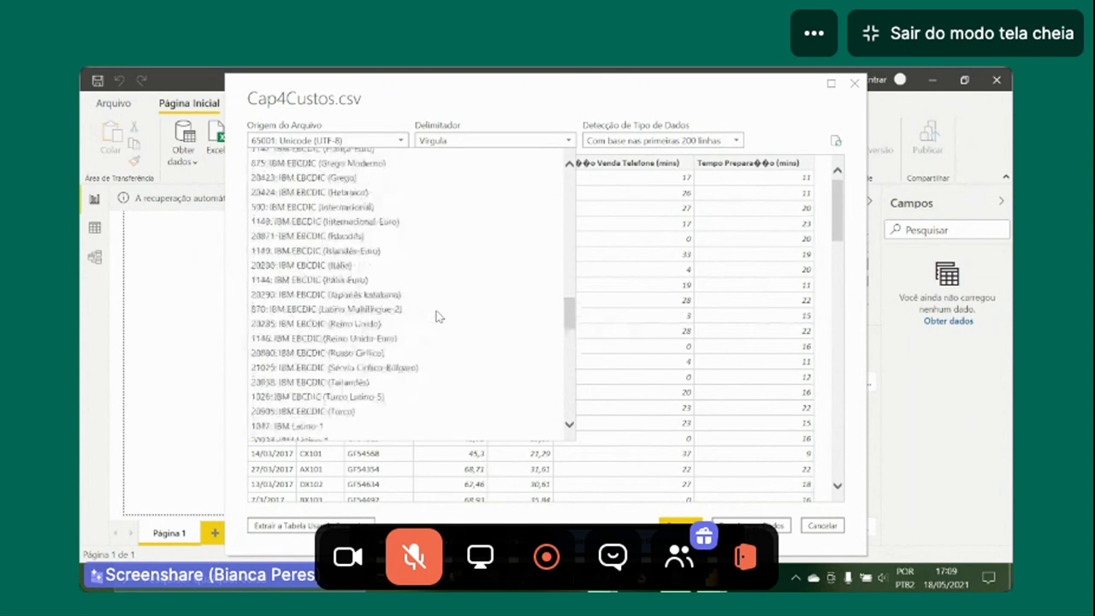
scroll(438, 317, up, 10)
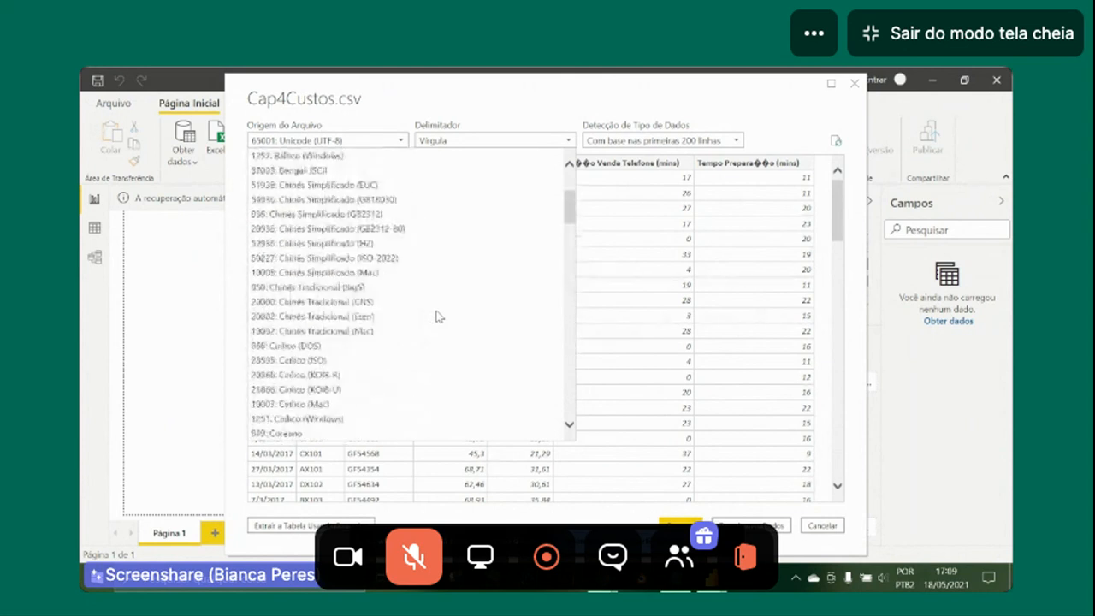
scroll(438, 317, up, 3)
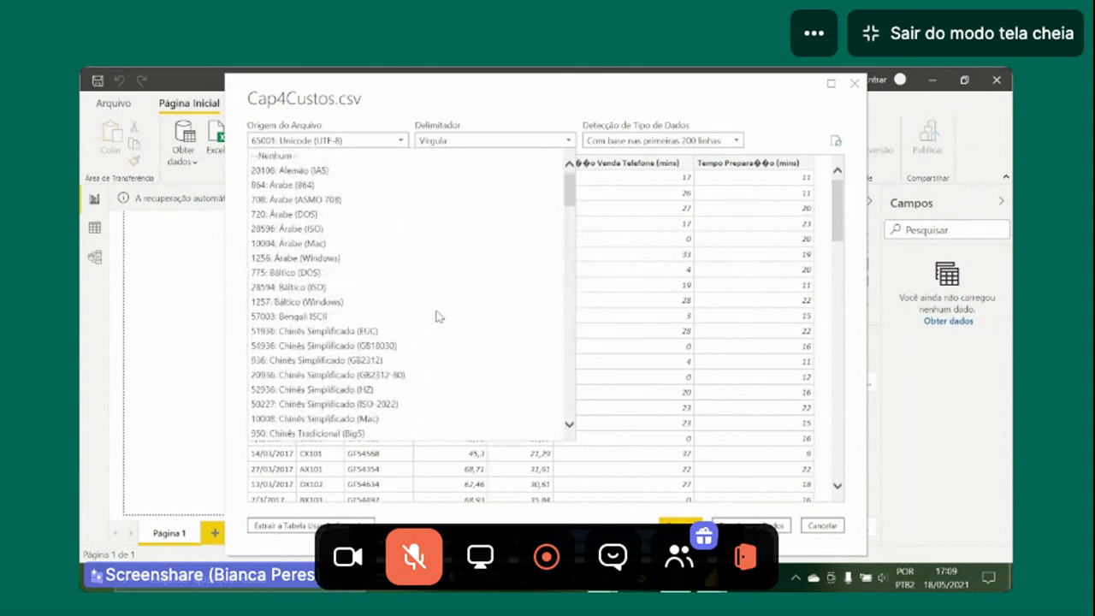
scroll(438, 317, down, 10)
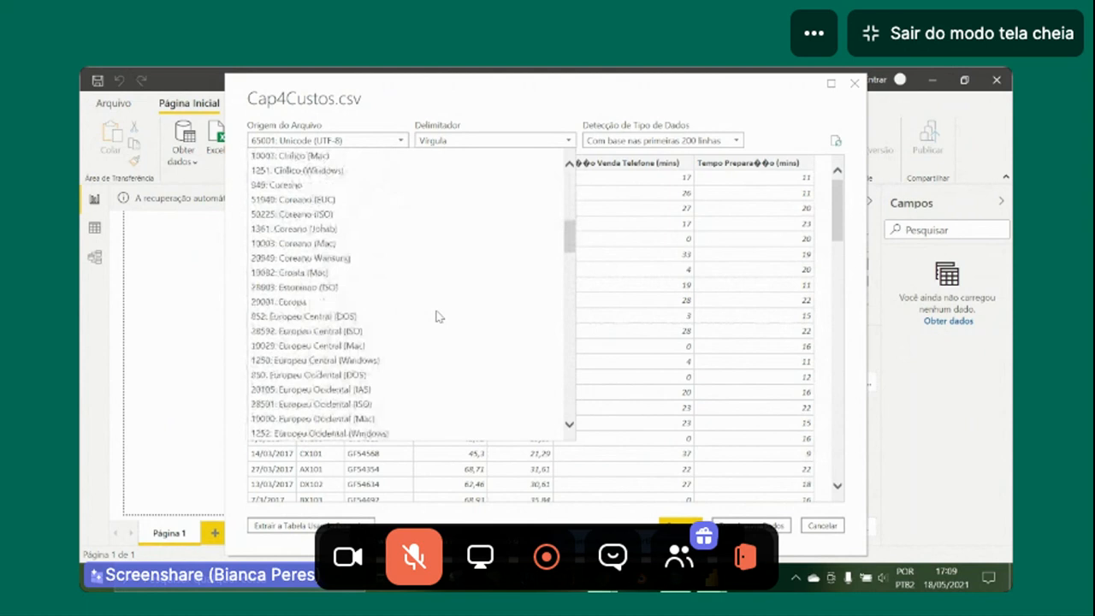
scroll(438, 317, down, 1)
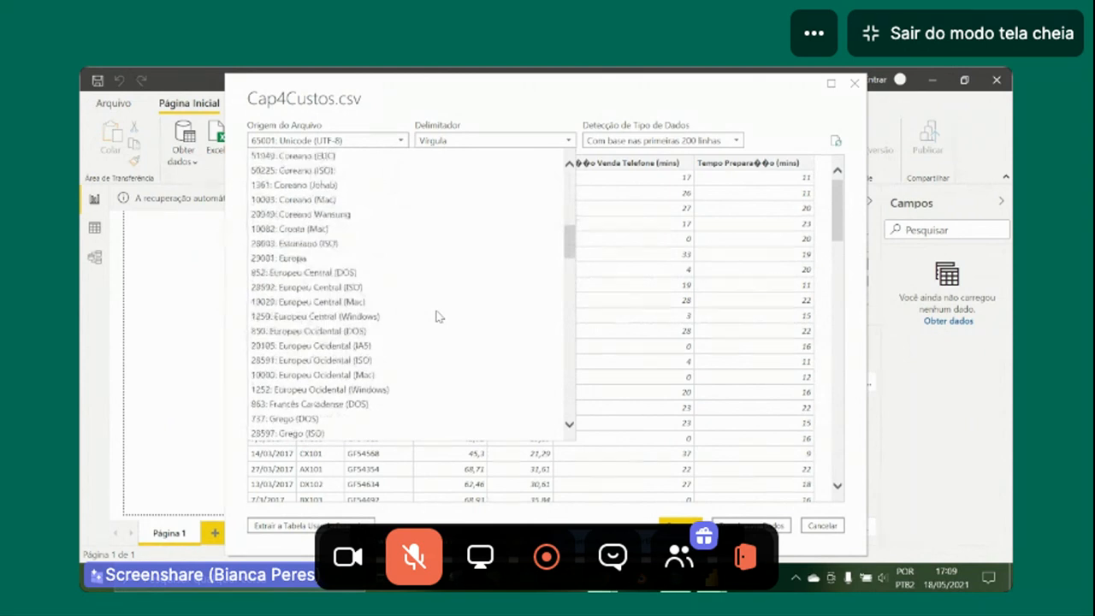
click(367, 390)
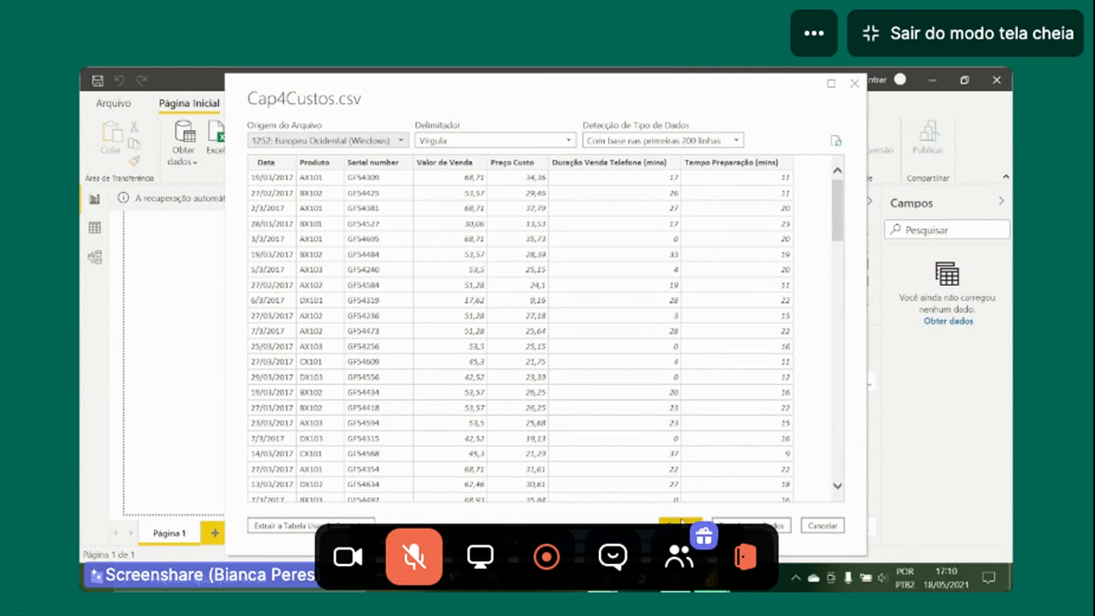
click(680, 525)
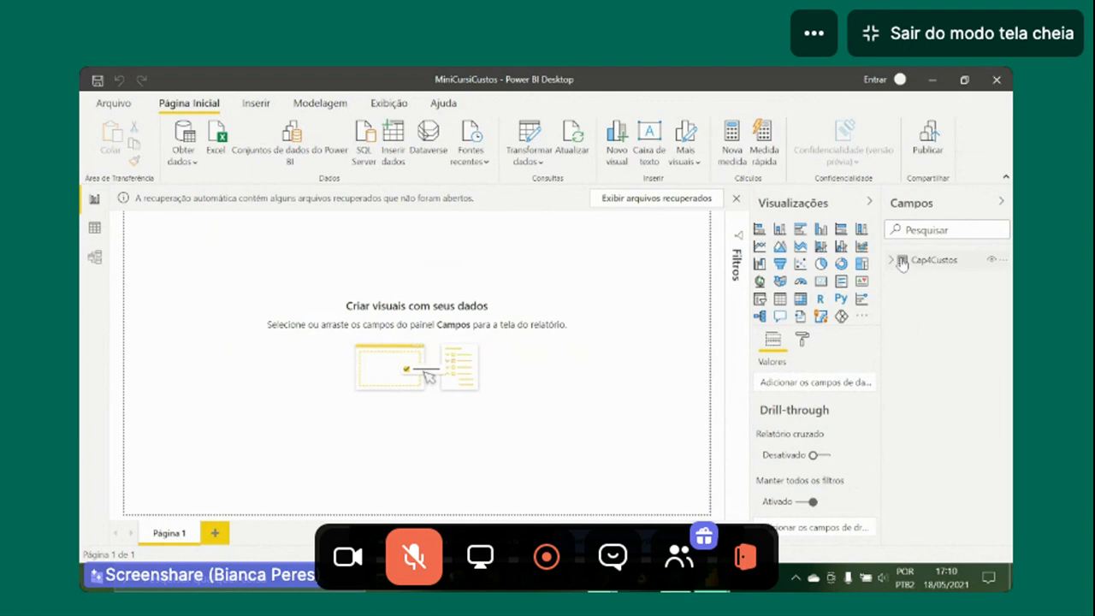
Expand the Cap4Custos table to list its fields and show its rows in the data view.
click(902, 261)
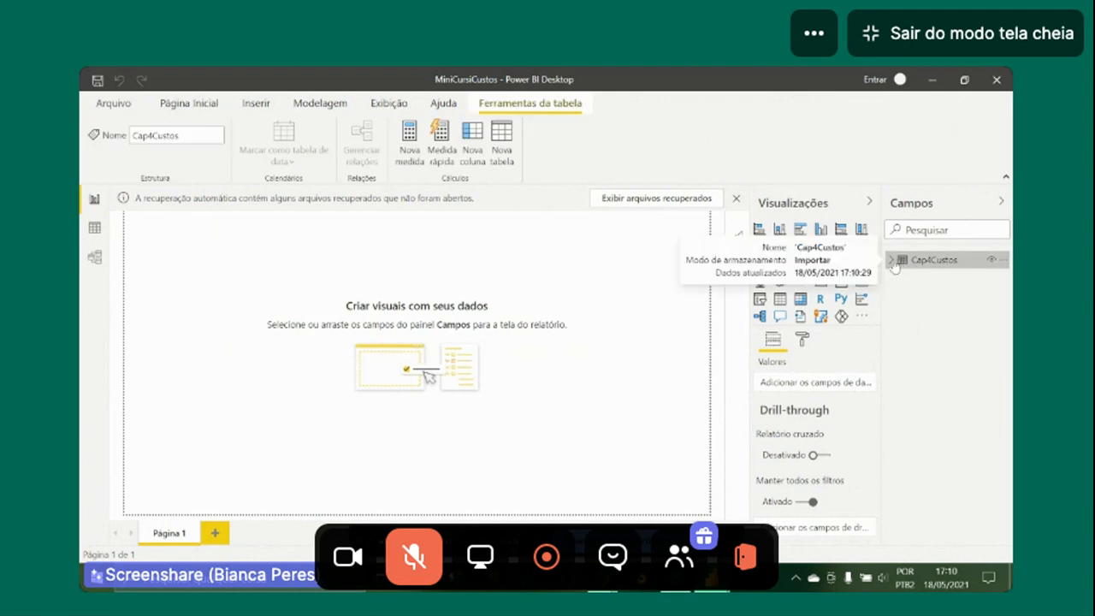
click(893, 261)
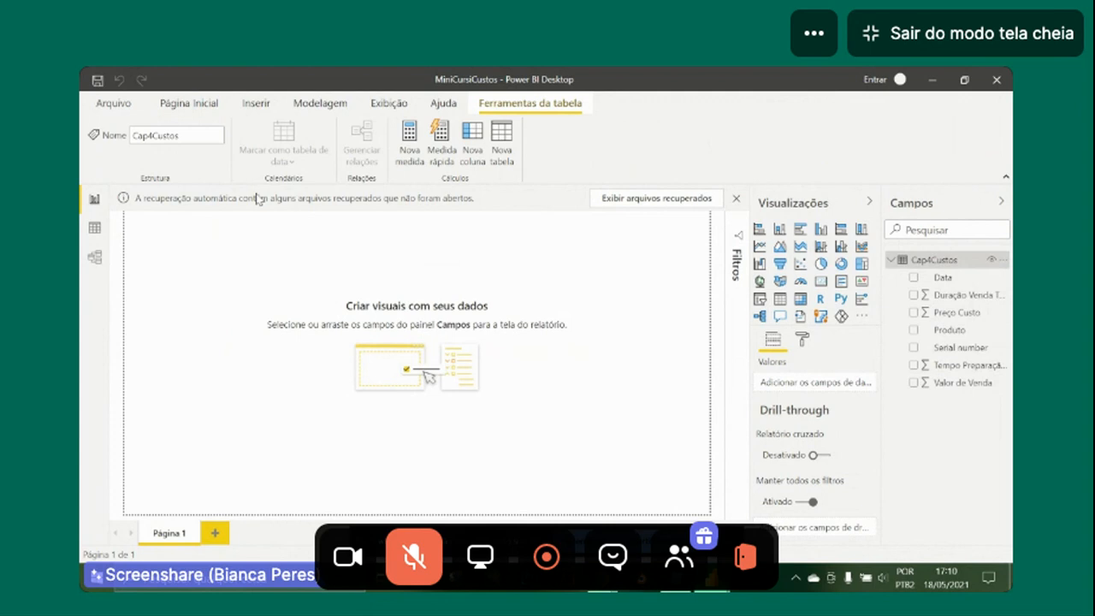
click(95, 229)
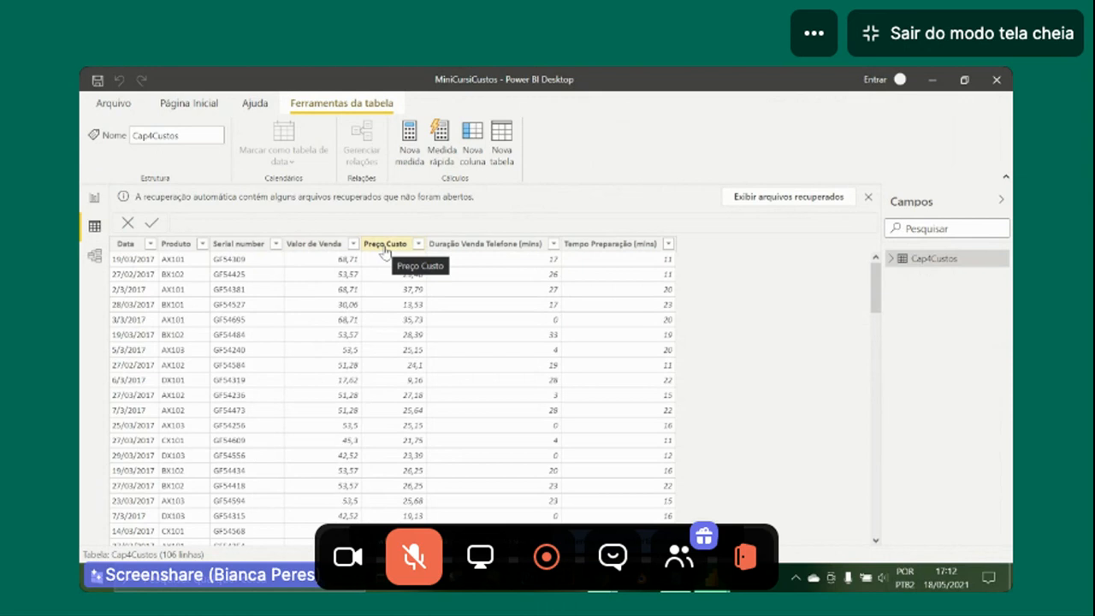
View the Cap4Custos query in the Power Query Editor and close the editor.
click(205, 104)
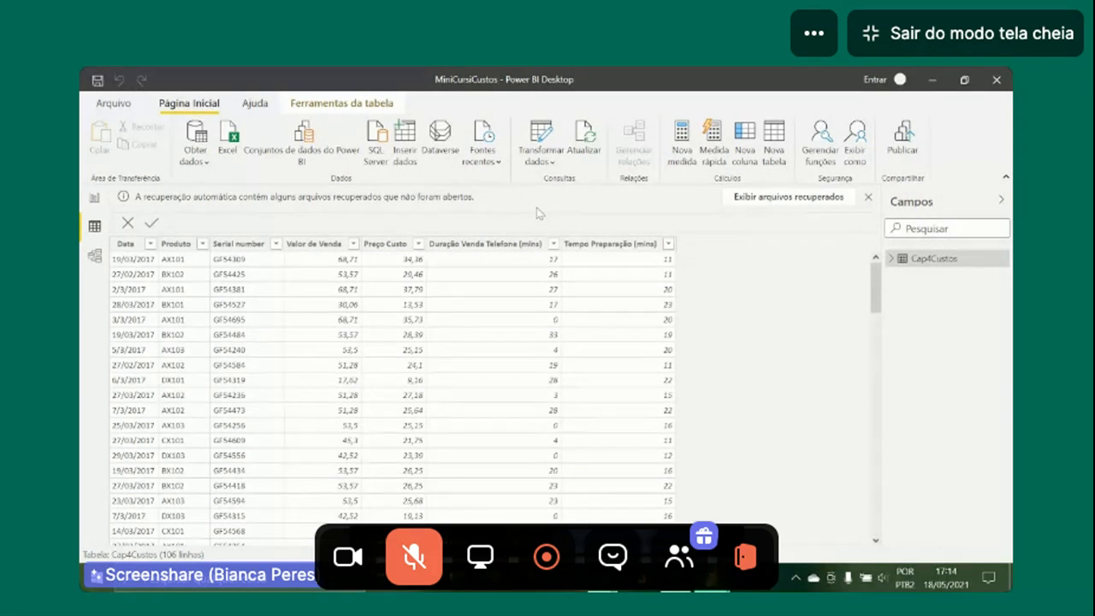
click(545, 151)
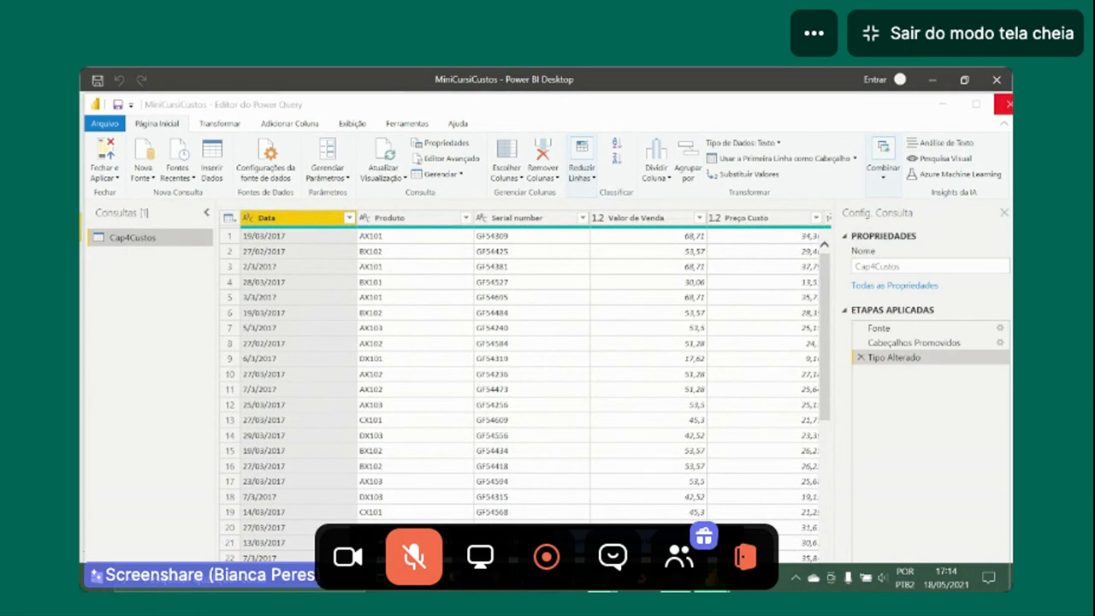
click(1004, 105)
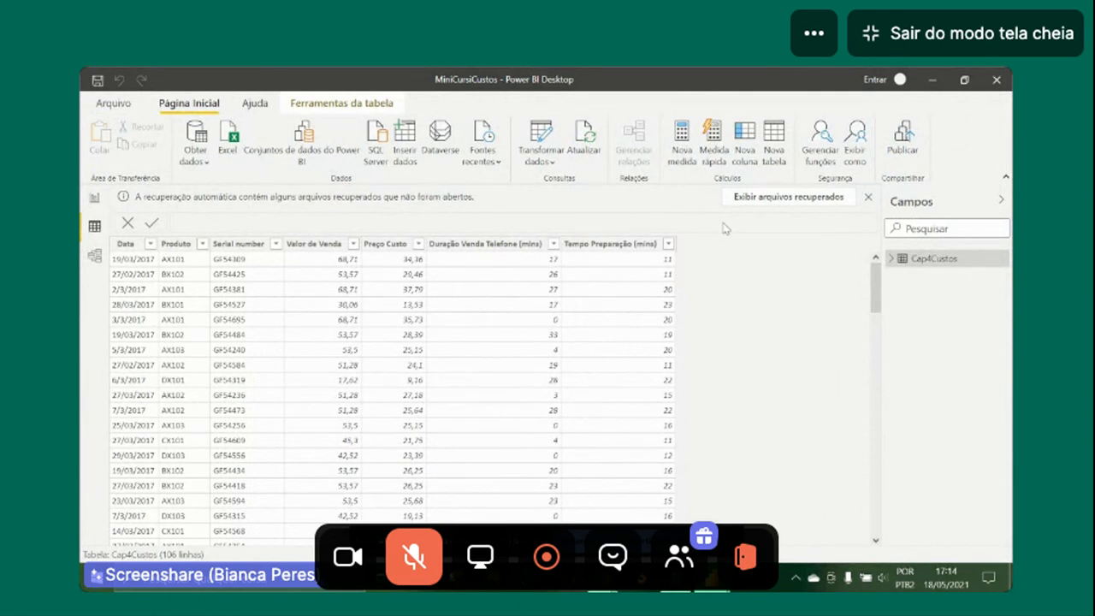
Add a new calculated column to the Cap4Custos table and name it margemLucro in its formula.
click(745, 142)
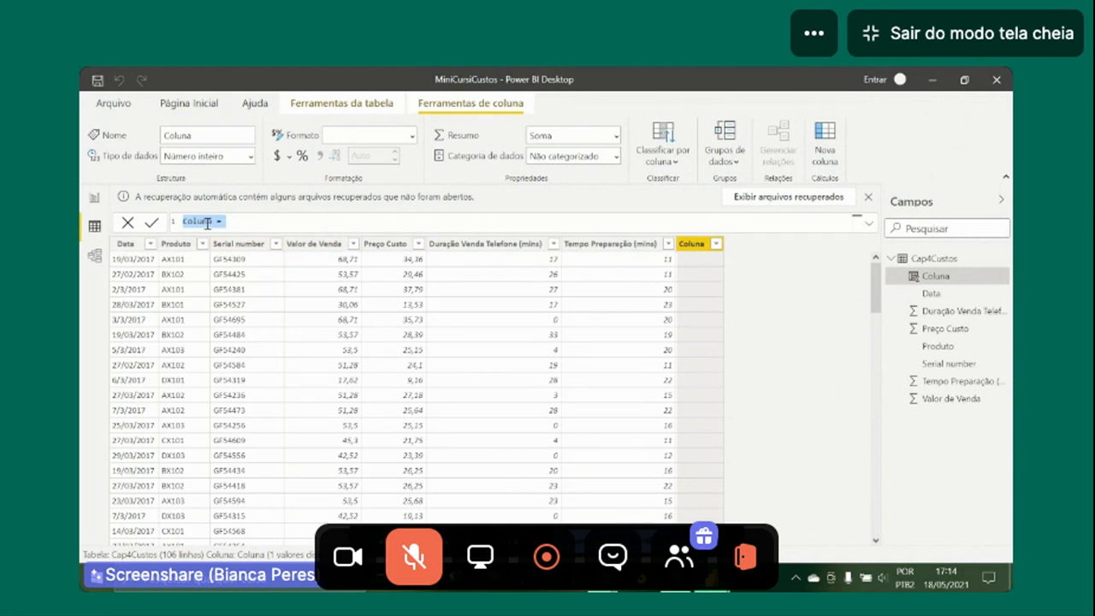
click(207, 222)
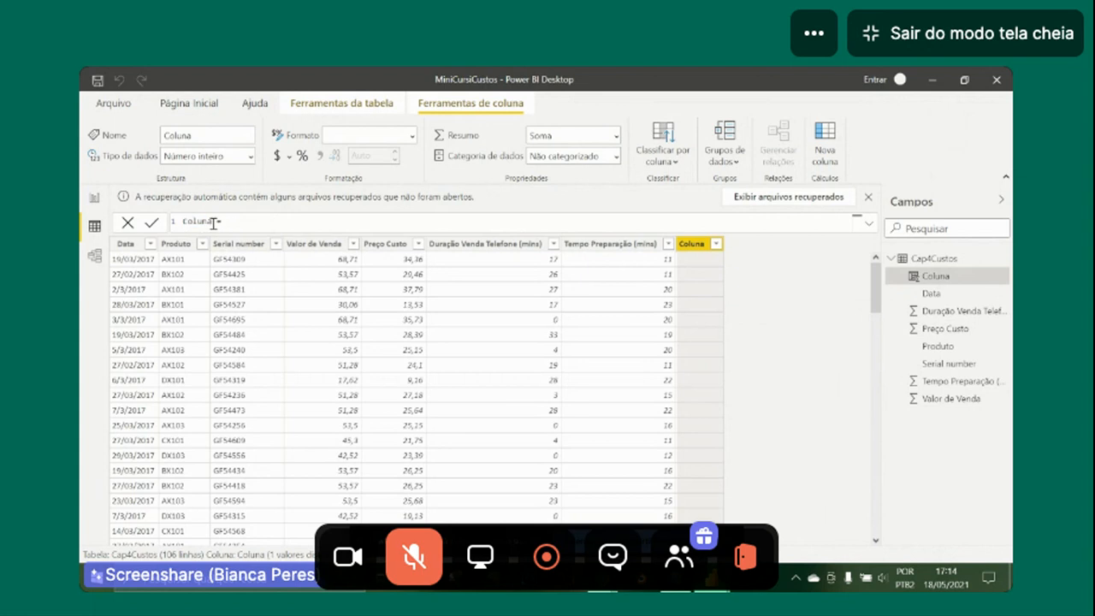
click(213, 222)
key(BackSpace)
key(BackSpace)
key(BackSpace)
key(BackSpace)
key(BackSpace)
key(BackSpace)
text(margemLucro)
Begin the margemLucro column's expression with the DIVIDE function.
click(254, 219)
text([)
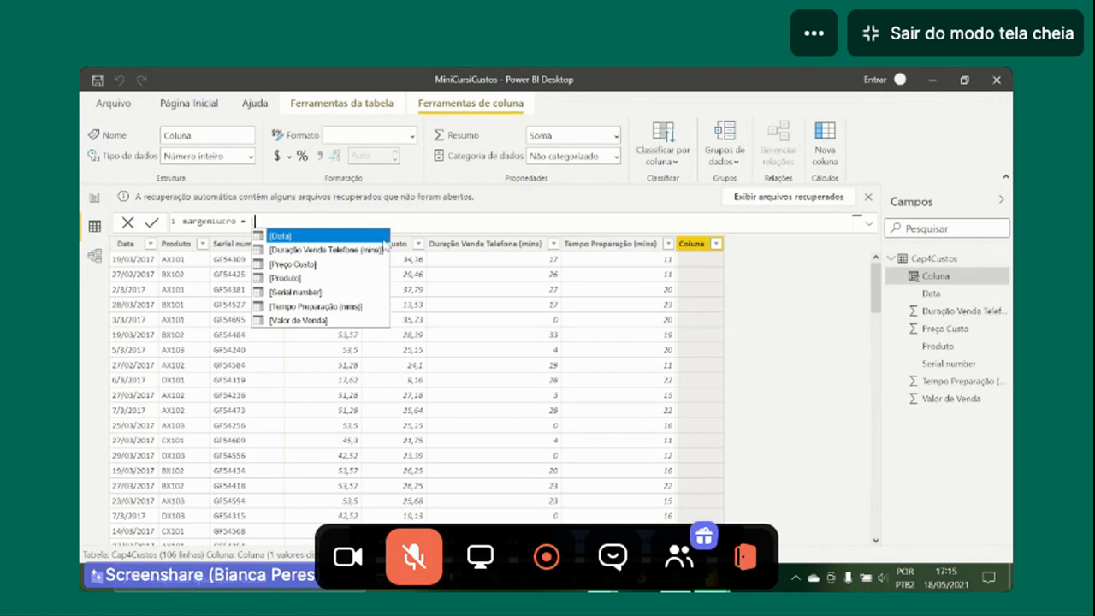
key(Escape)
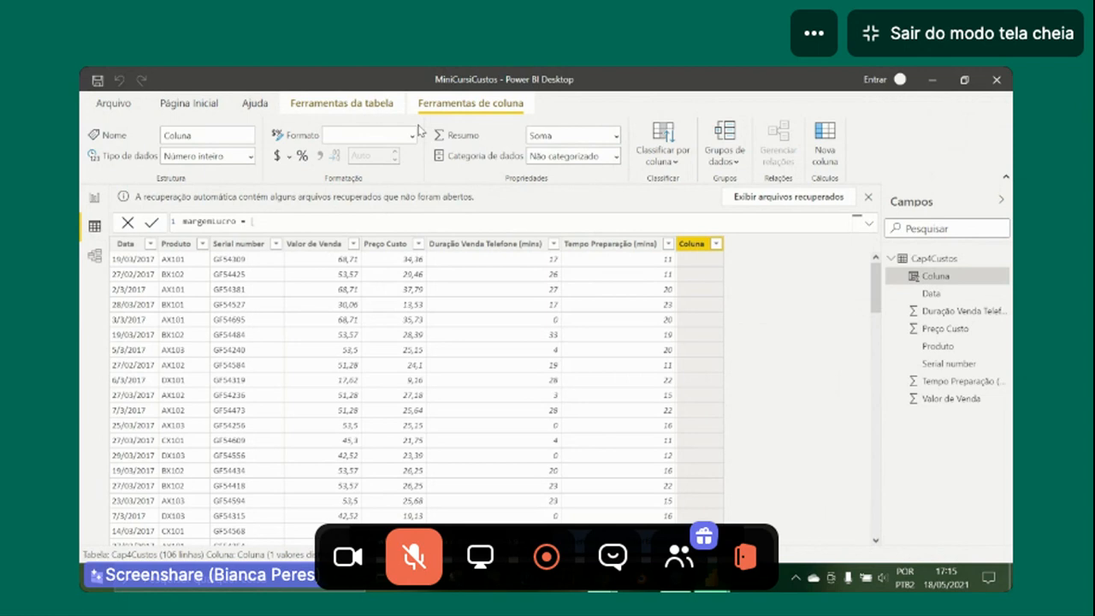
key(BackSpace)
text(d)
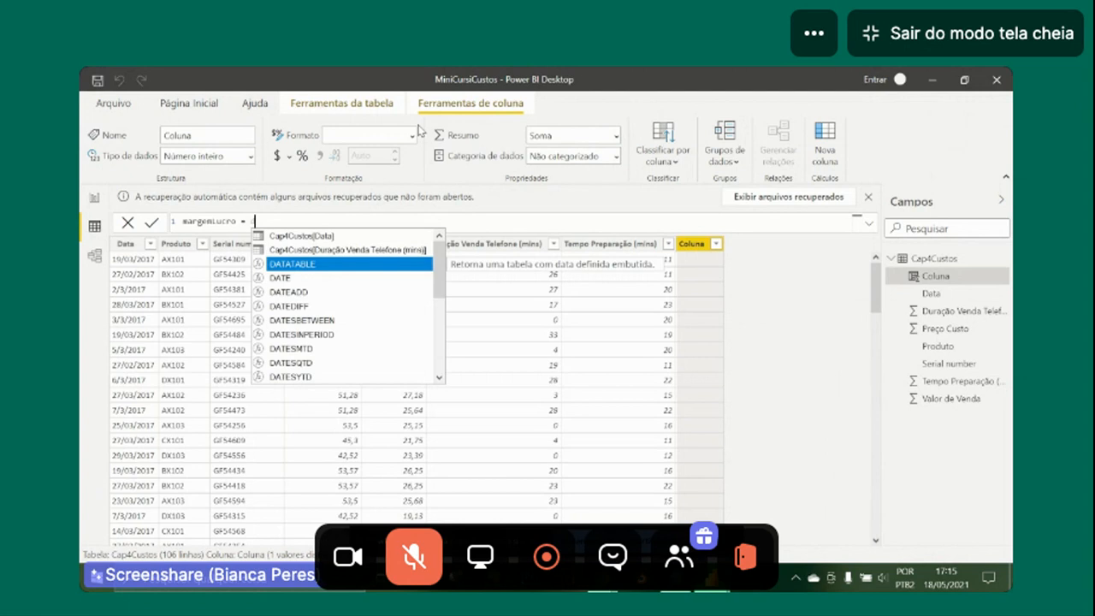
text(ivi)
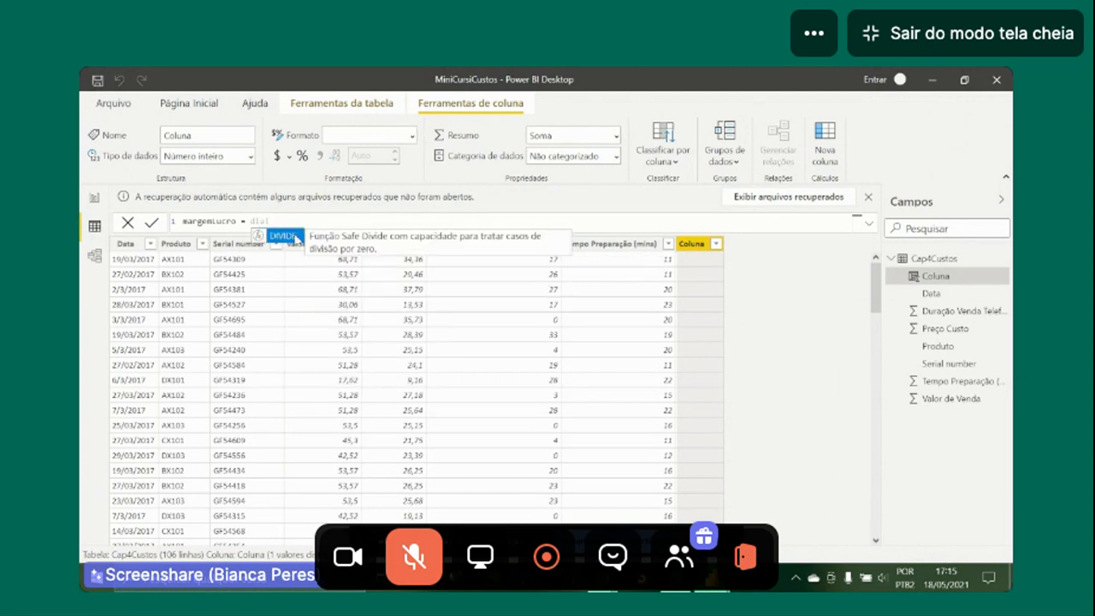
click(284, 236)
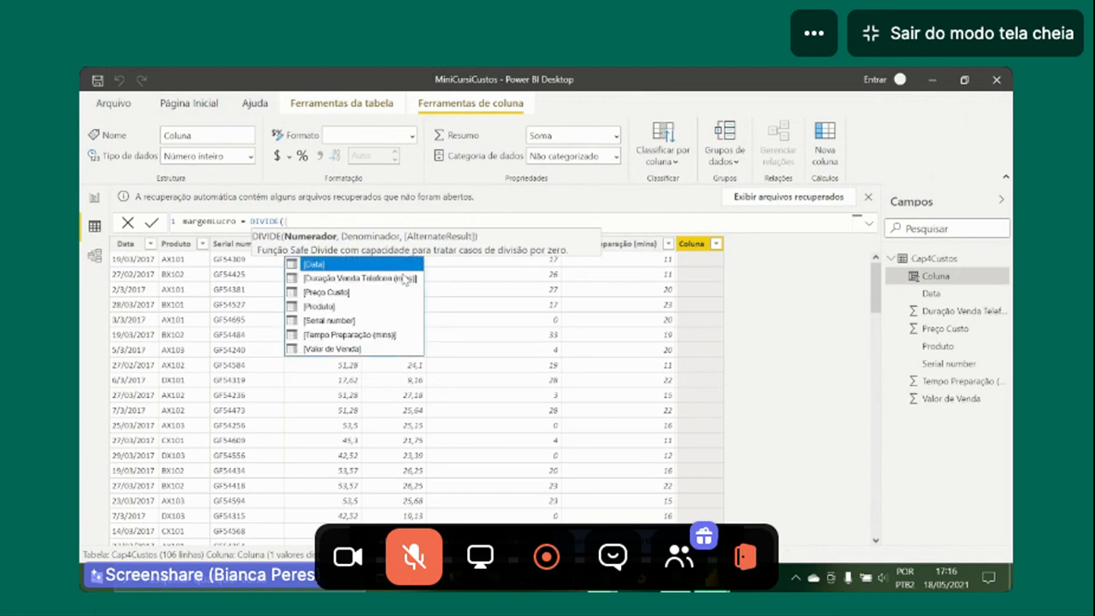
Clear the DIVIDE function from the margemLucro formula and insert it again.
key(BackSpace)
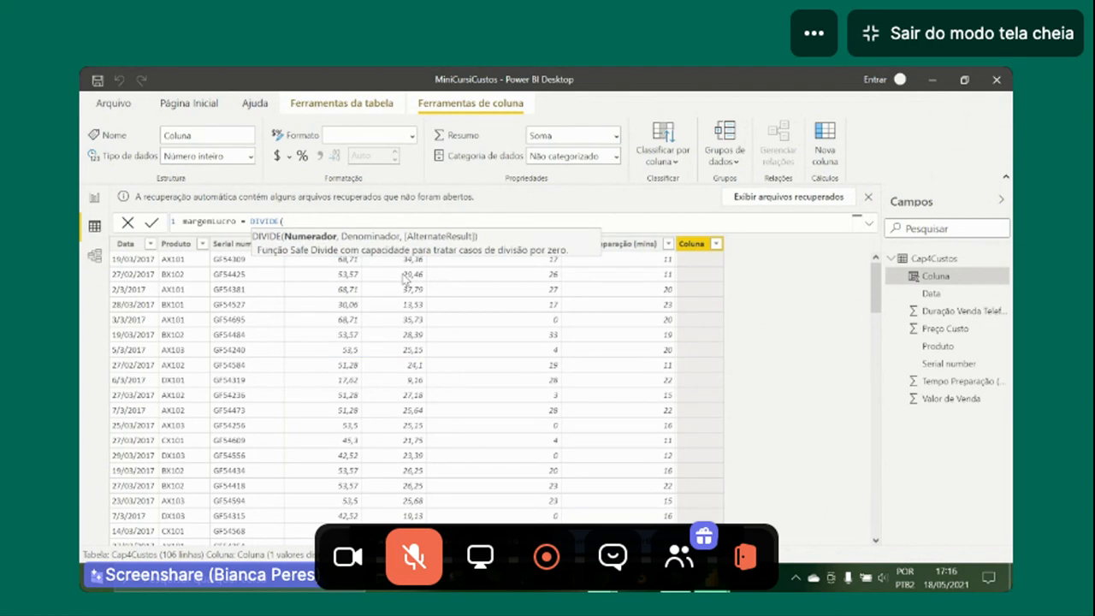
key(BackSpace)
key(BackSpace)
key(BackSpace)
key(BackSpace)
key(BackSpace)
key(BackSpace)
key(BackSpace)
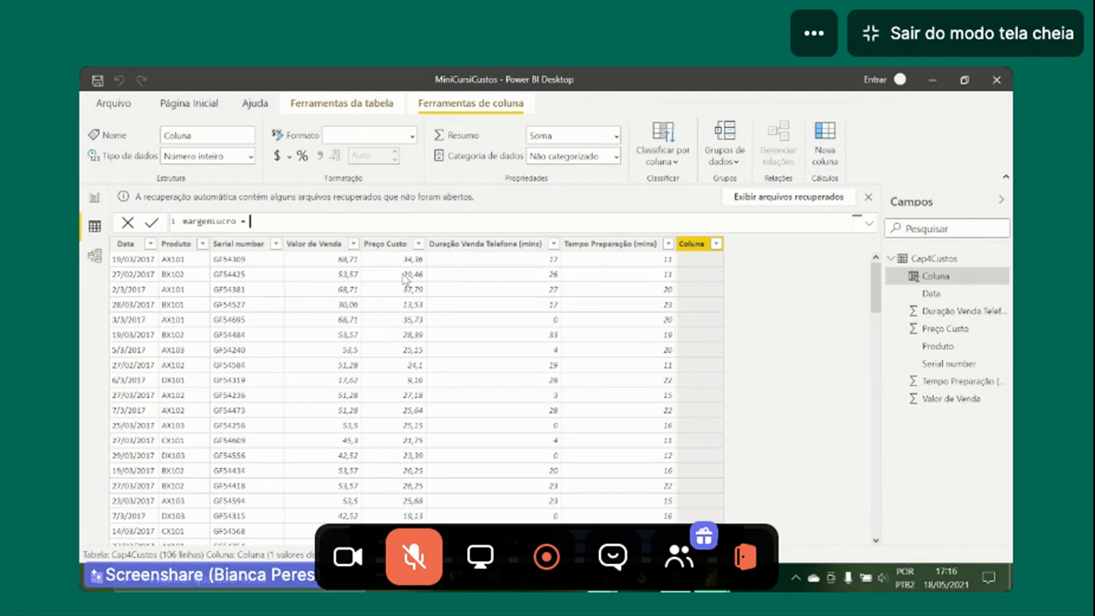
text(di)
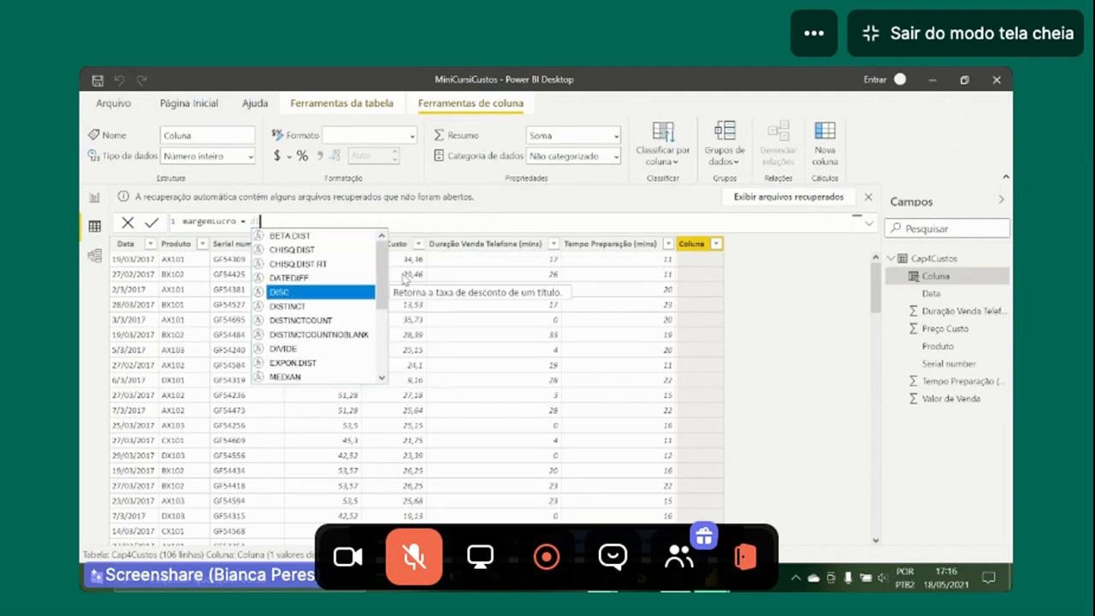
text(vi)
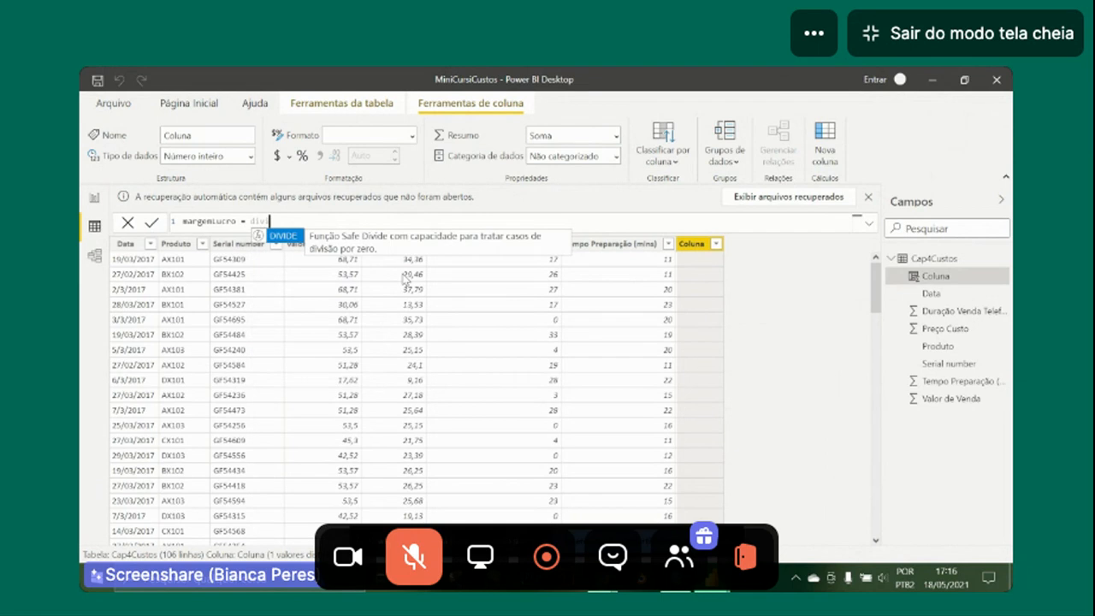
click(276, 244)
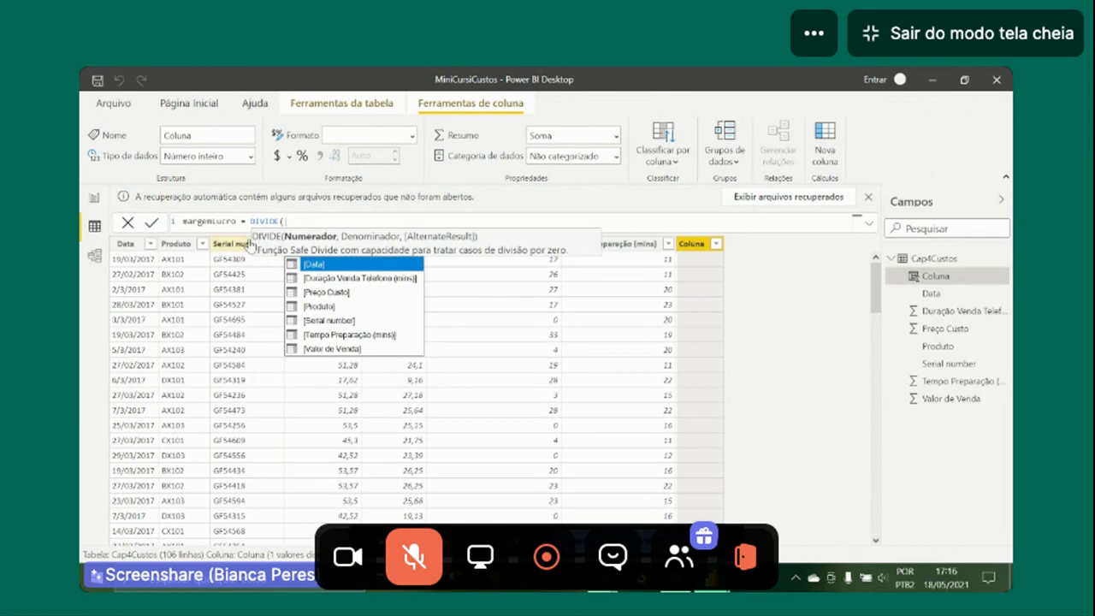
Complete the DIVIDE function with [Preço Custo] as numerator, [Valor de Venda] as denominator and 0 as alternate result.
click(319, 295)
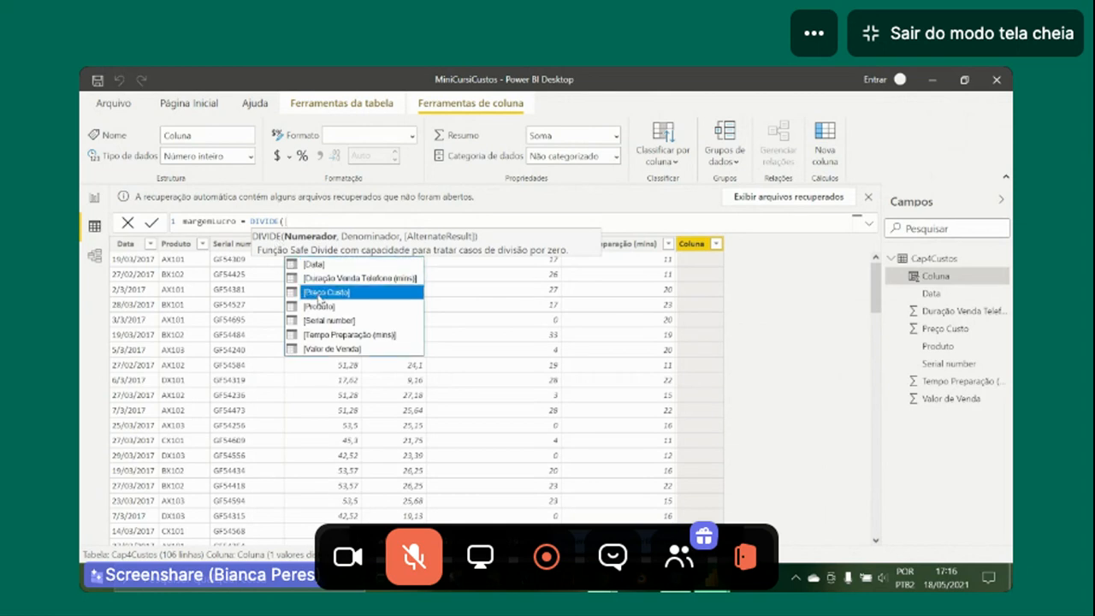
click(319, 293)
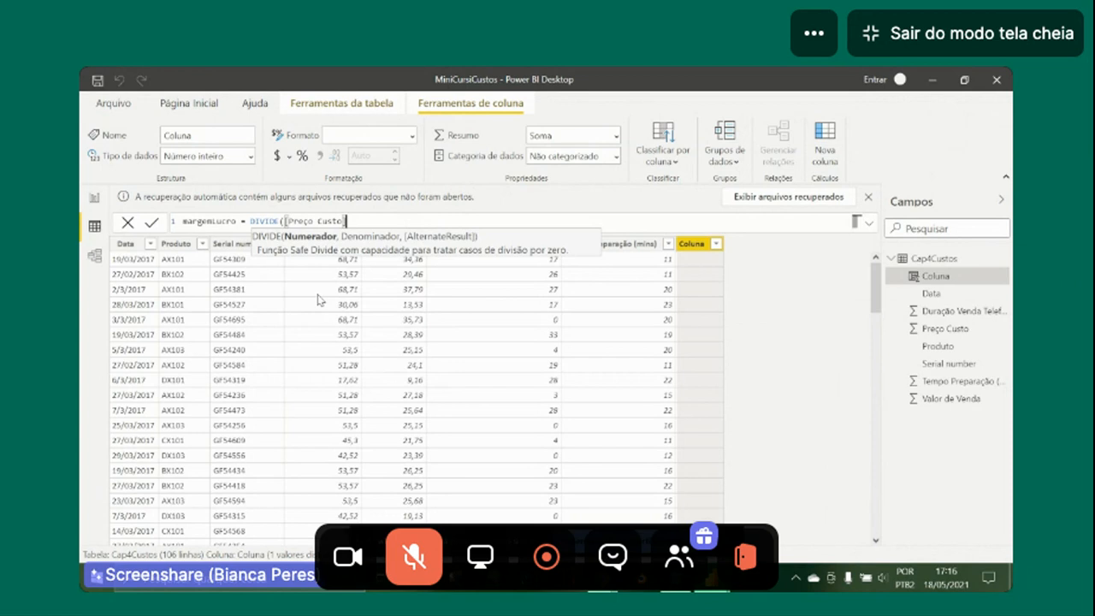
text(,)
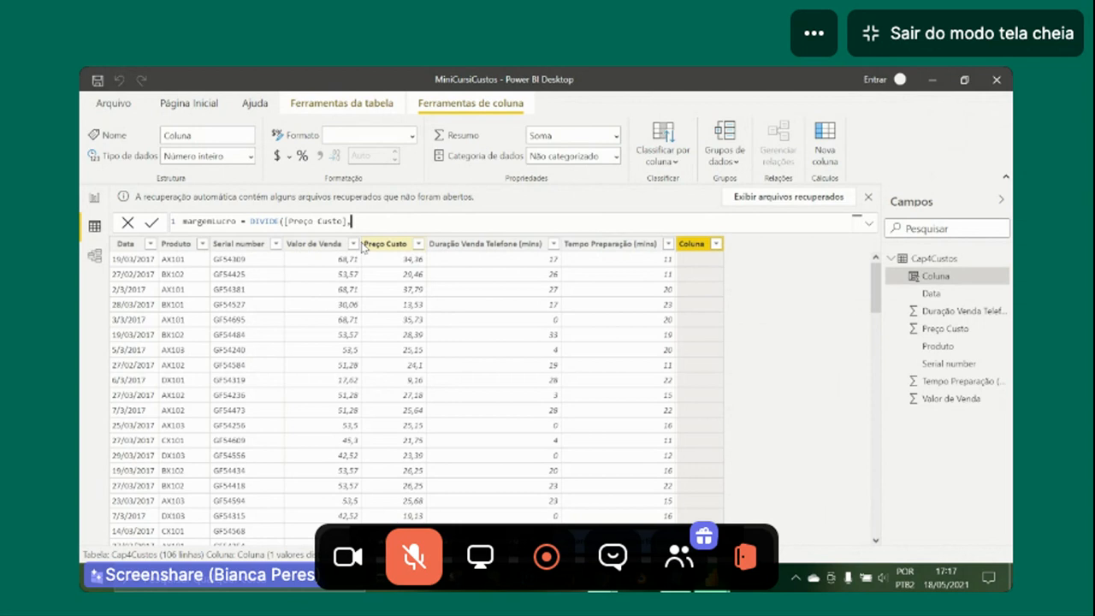
text([)
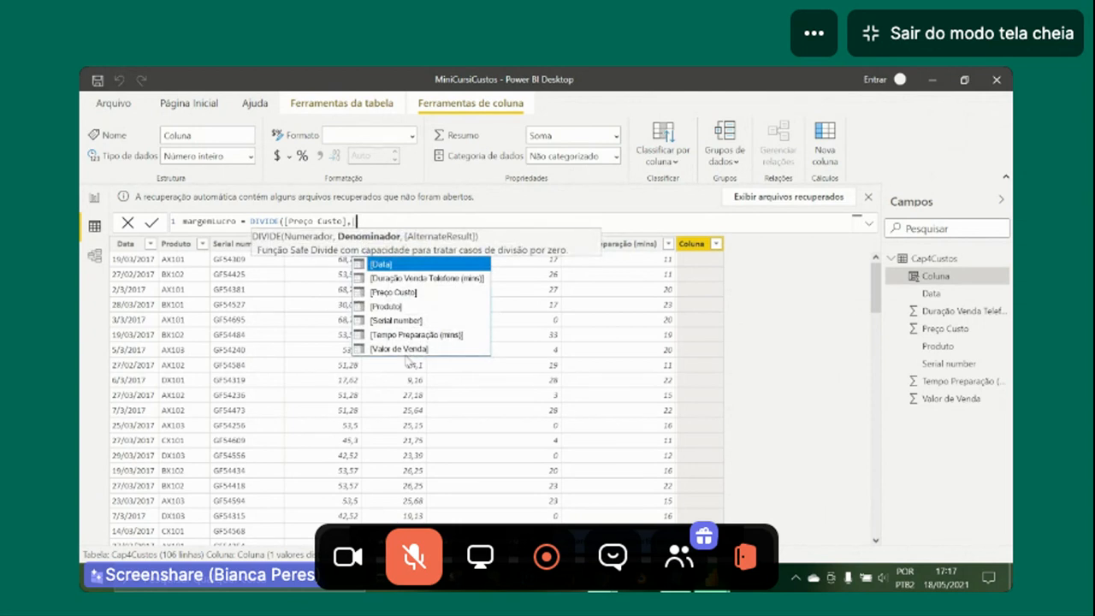
click(409, 350)
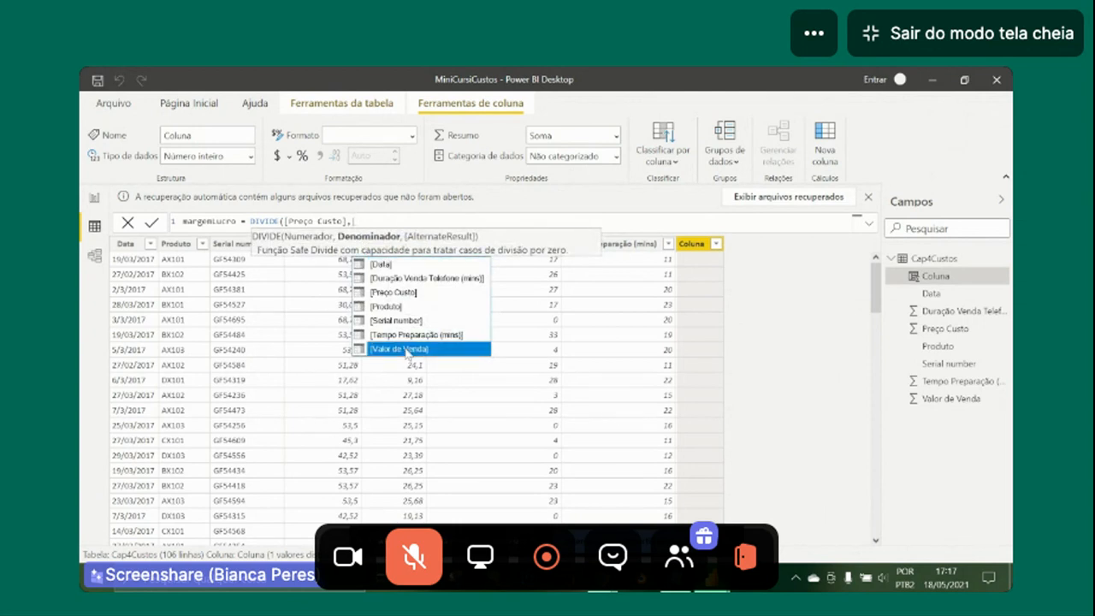
click(408, 349)
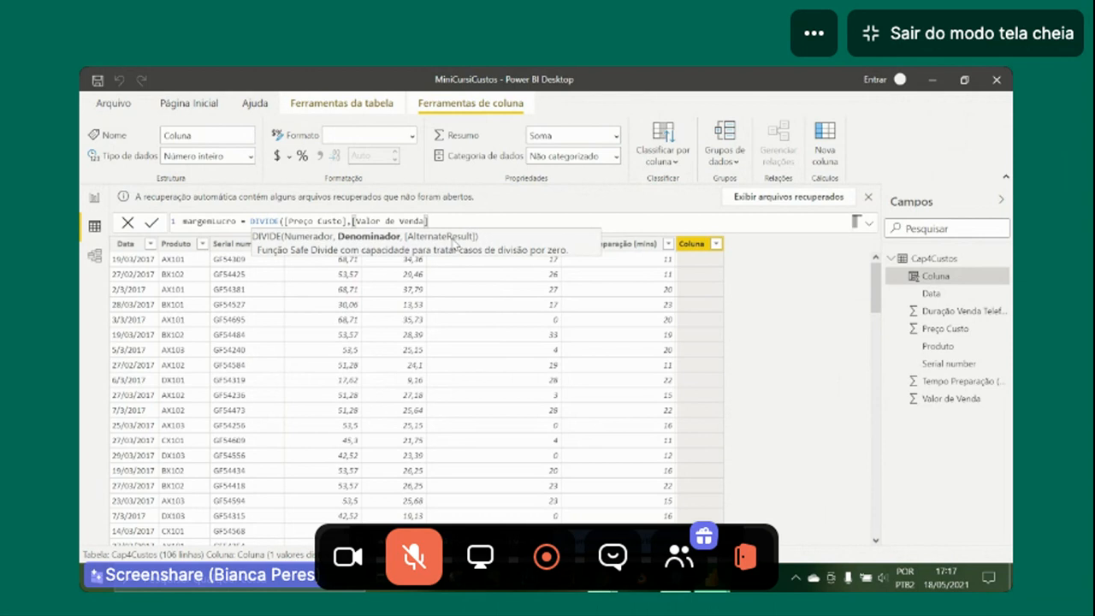
text(,)
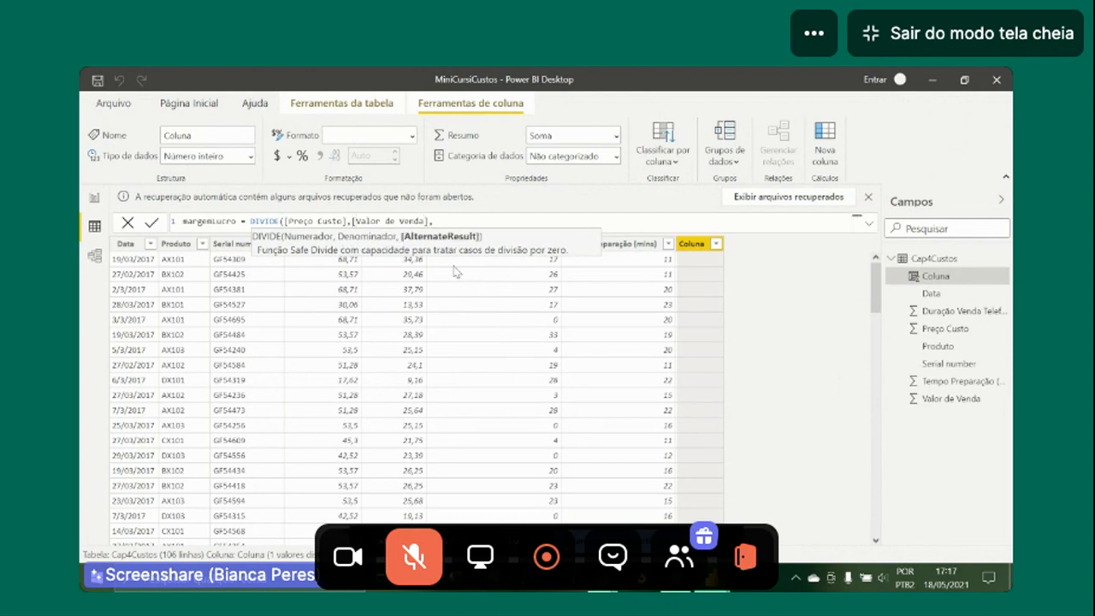
text(0)
text())
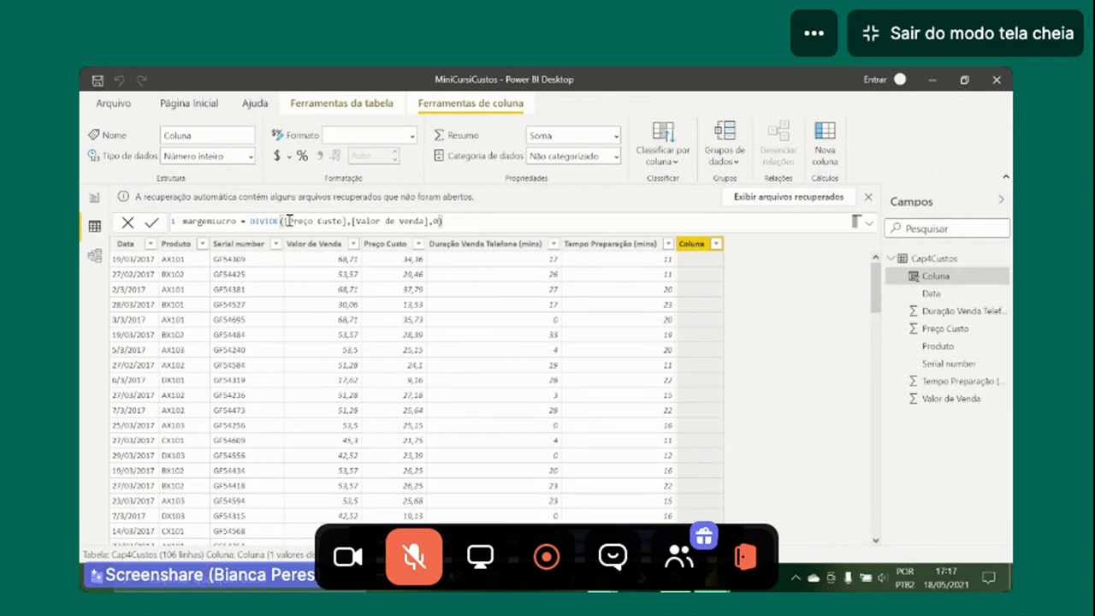
Change the margemLucro formula to 1 minus the DIVIDE expression enclosed in parentheses, and commit it.
click(245, 222)
text(1)
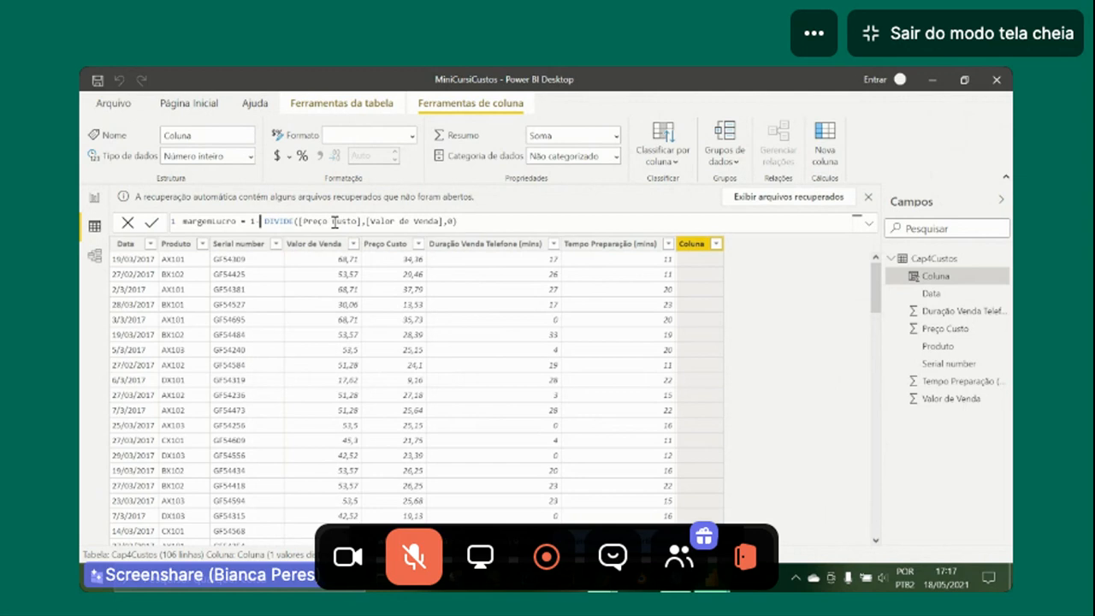
text( -()
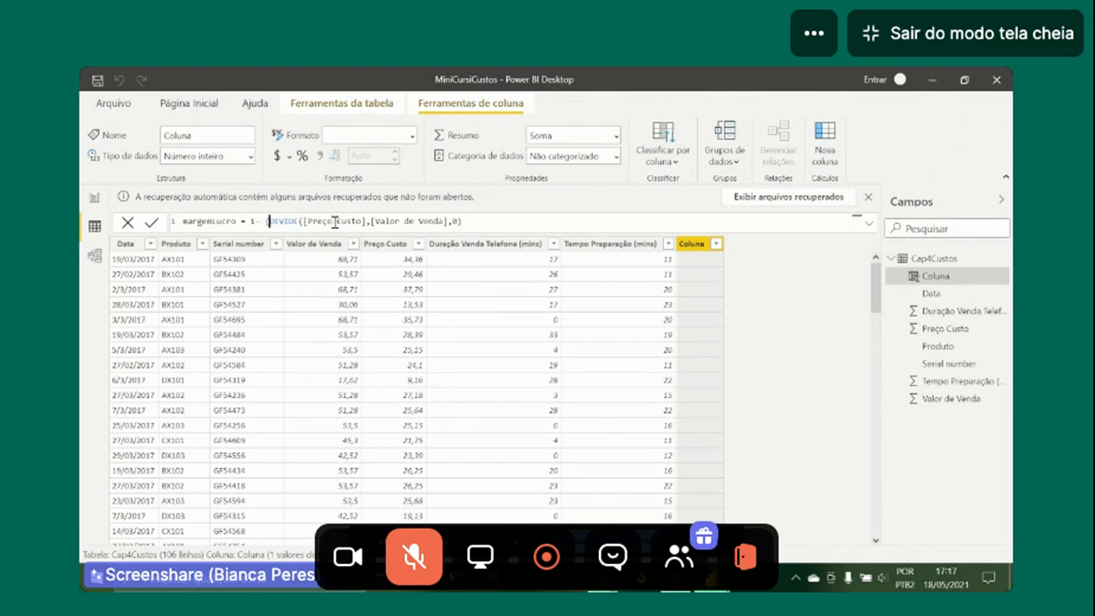
key(Right)
key(Right)
key(Right)
key(Right)
key(Right)
key(Right)
key(Right)
key(Right)
key(Right)
key(Right)
key(Right)
key(Right)
key(Right)
key(Right)
key(Right)
key(Right)
key(Right)
key(Right)
key(Right)
key(Right)
key(Right)
key(Right)
key(Right)
key(Right)
key(Right)
key(Right)
key(Right)
key(Right)
key(Right)
key(Right)
key(Right)
key(Right)
key(Right)
key(Right)
key(Right)
key(Right)
key(Right)
key(Right)
key(Right)
text())
text(-)
click(152, 224)
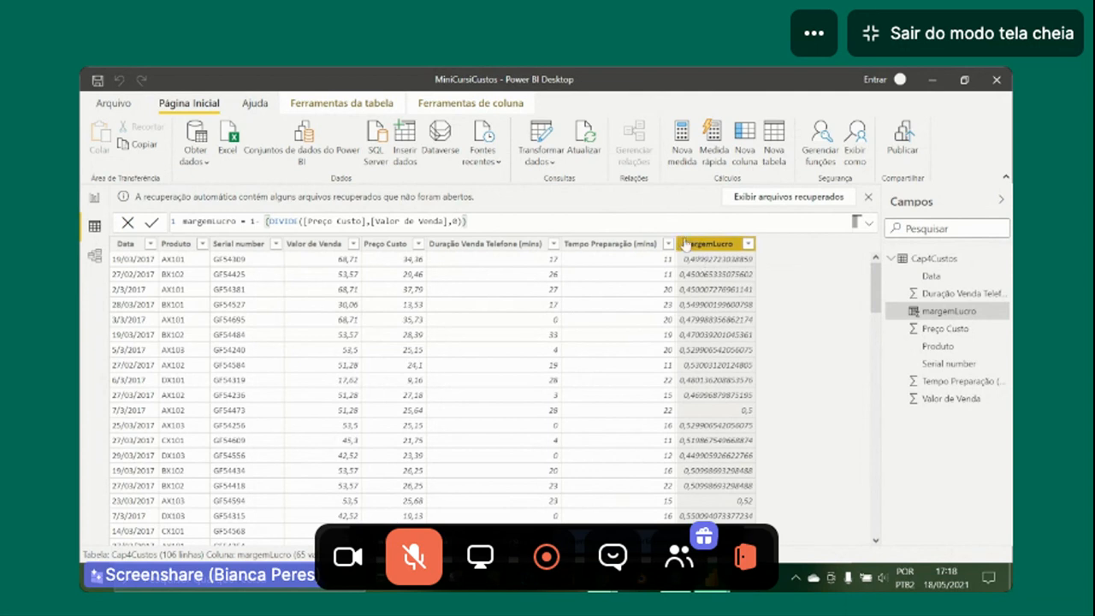
Format the margemLucro column as Porcentagem with 2 decimal places.
click(451, 105)
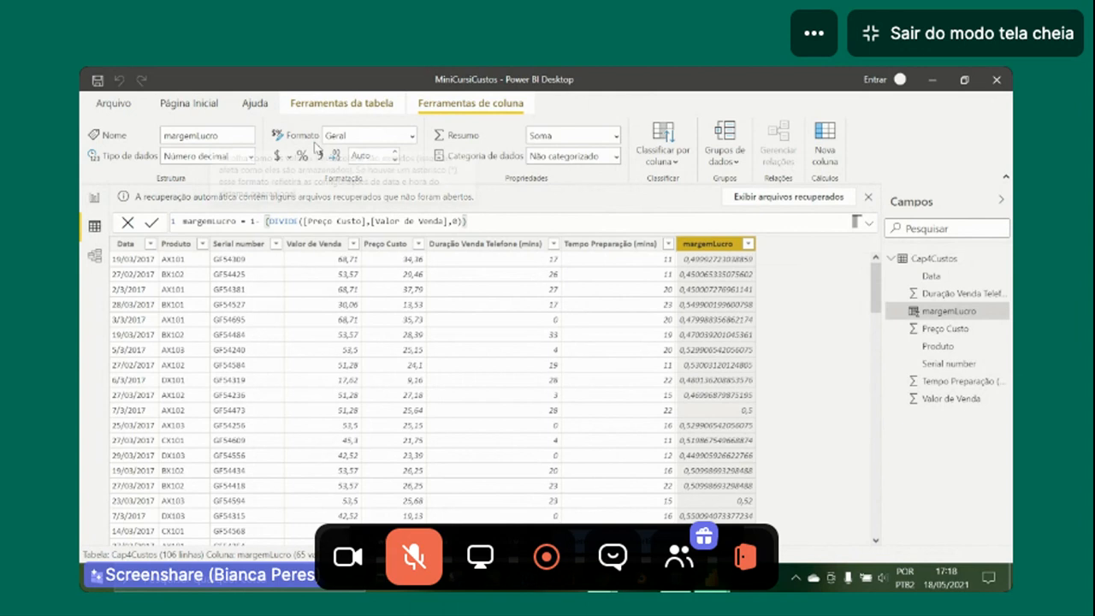
click(402, 137)
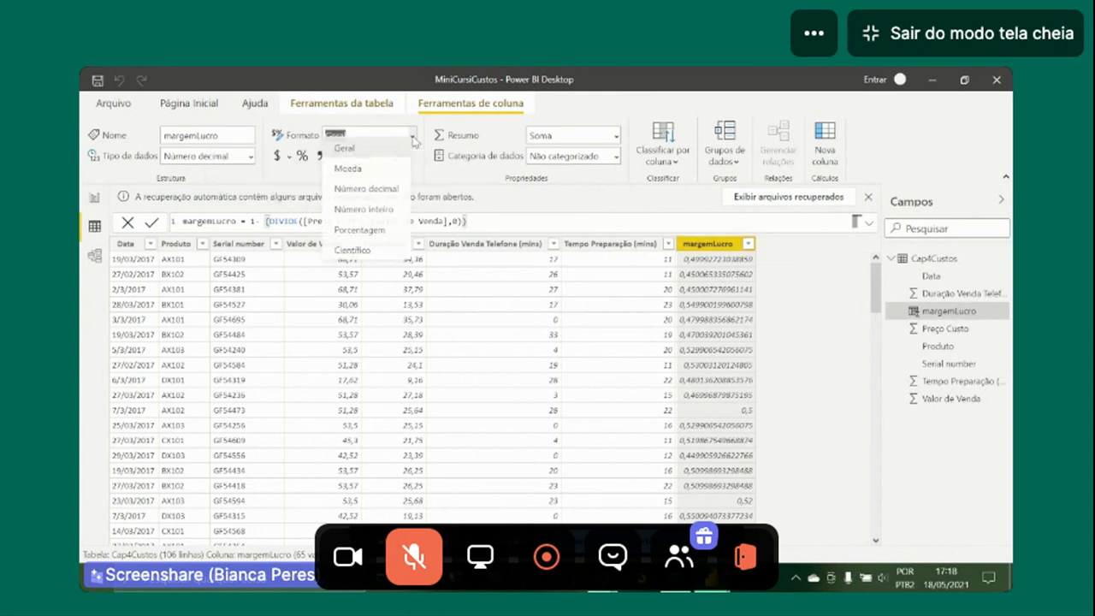
click(385, 239)
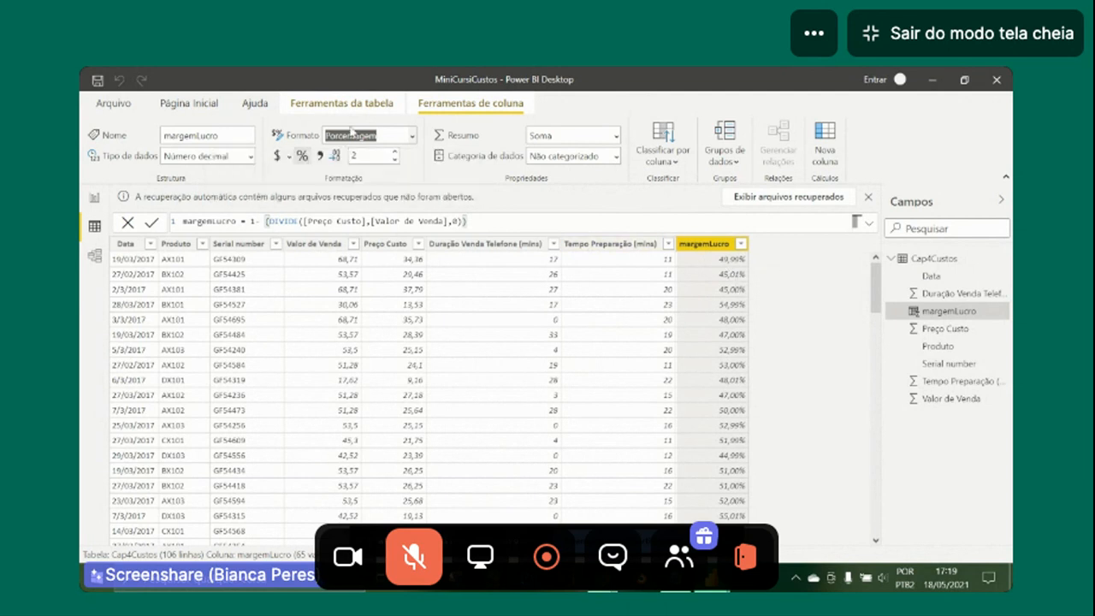
click(395, 160)
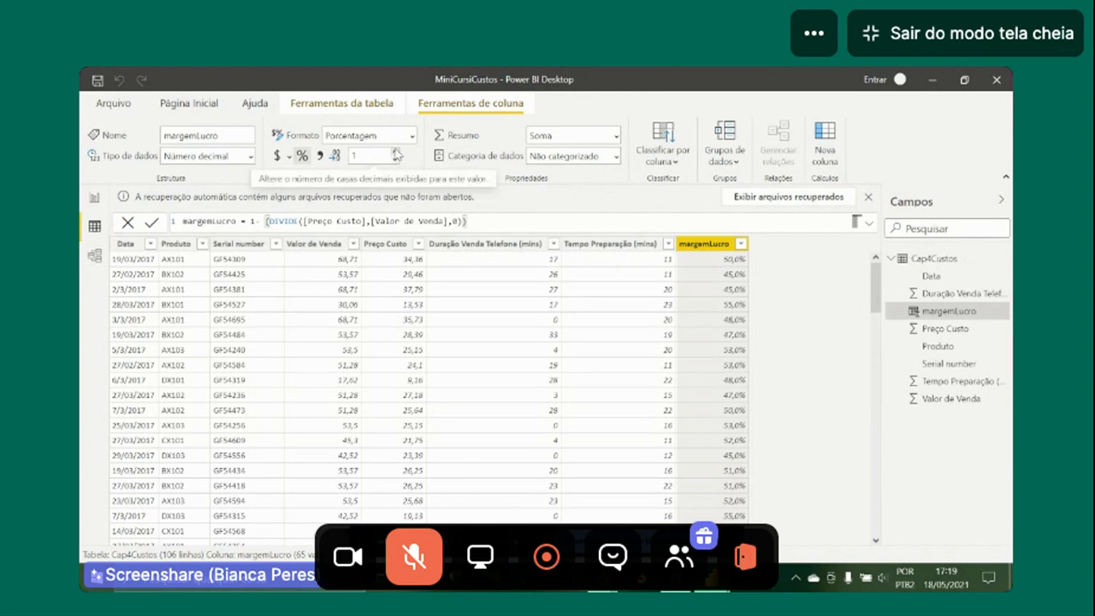
click(396, 154)
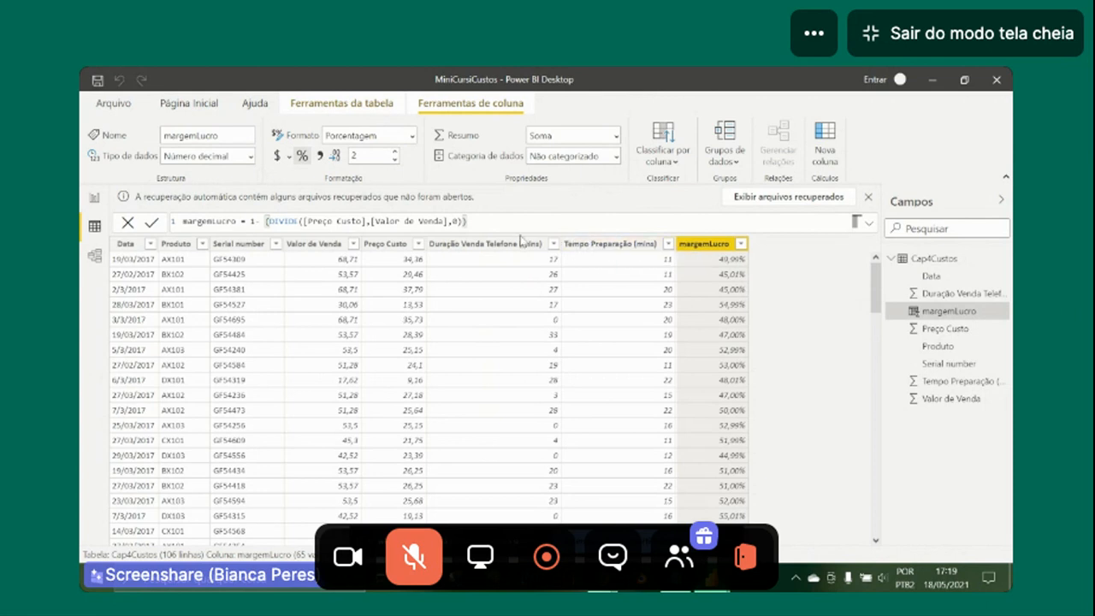
click(825, 134)
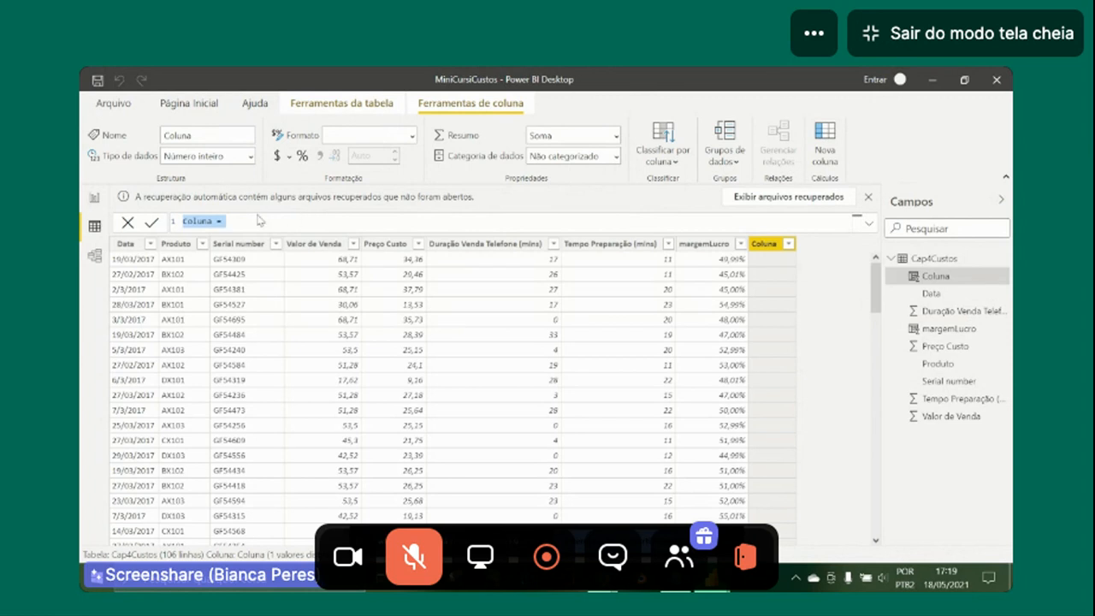
text(co)
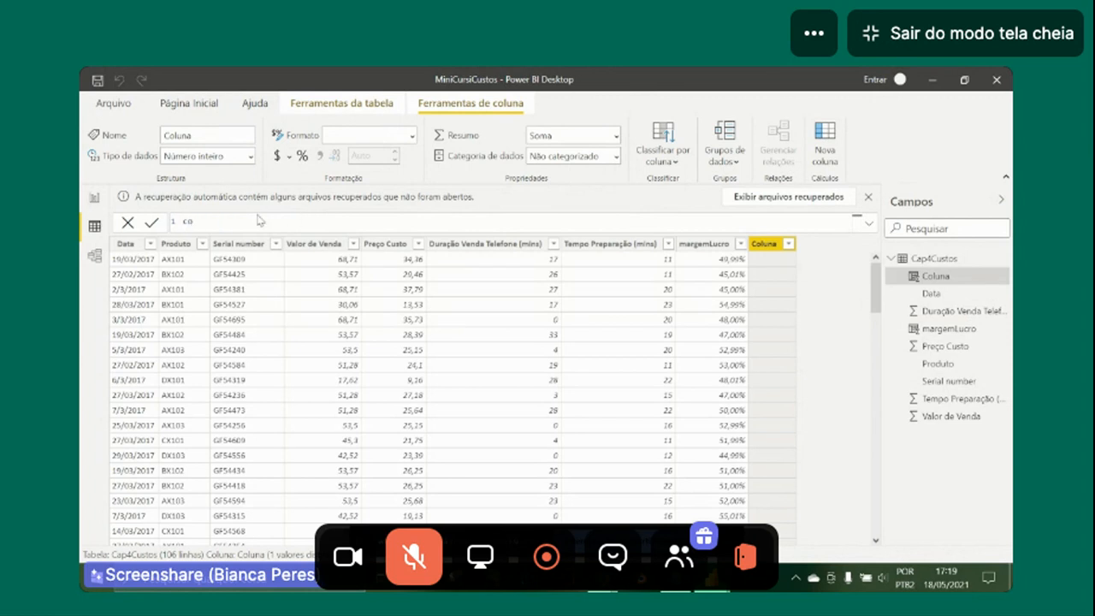
text(nc)
key(BackSpace)
key(BackSpace)
key(BackSpace)
key(BackSpace)
click(773, 249)
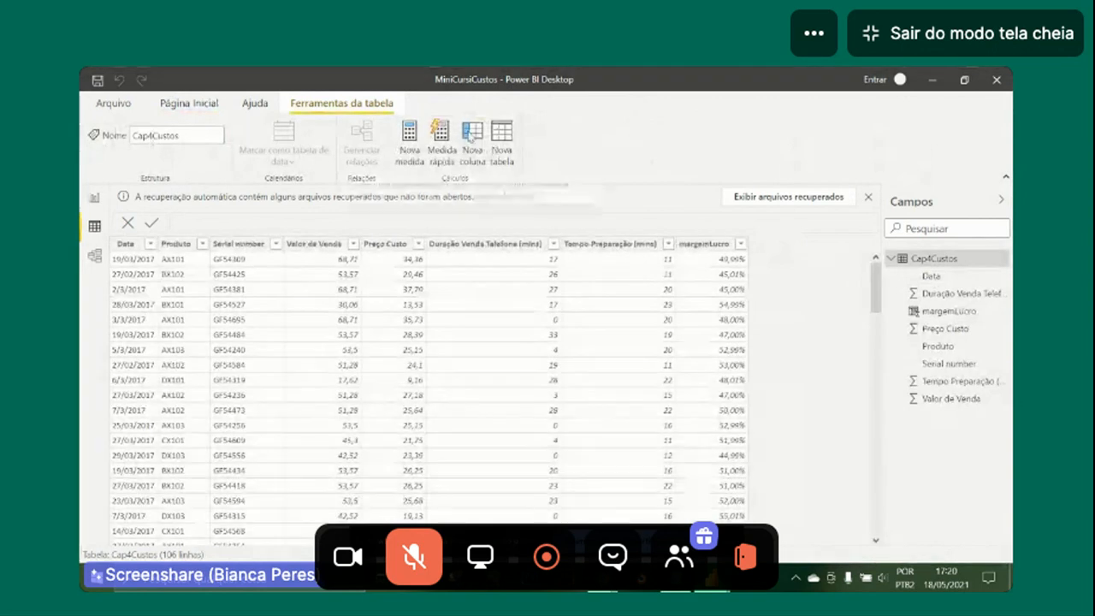
Add a new calculated column to the Cap4Custos table and begin its formula with the CONCATENATE function.
click(470, 132)
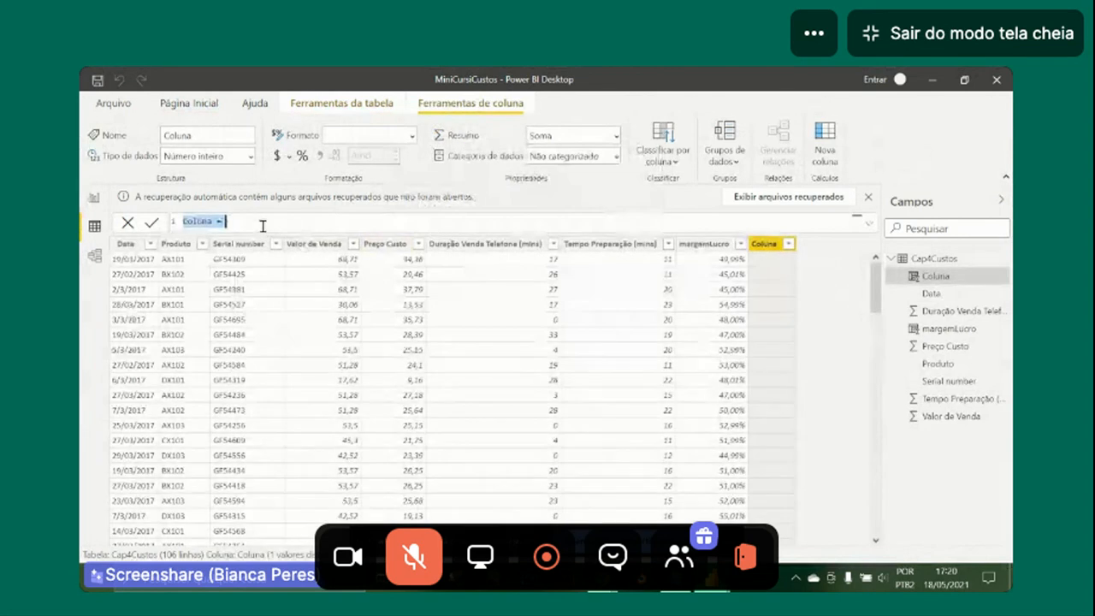
click(293, 222)
text(co)
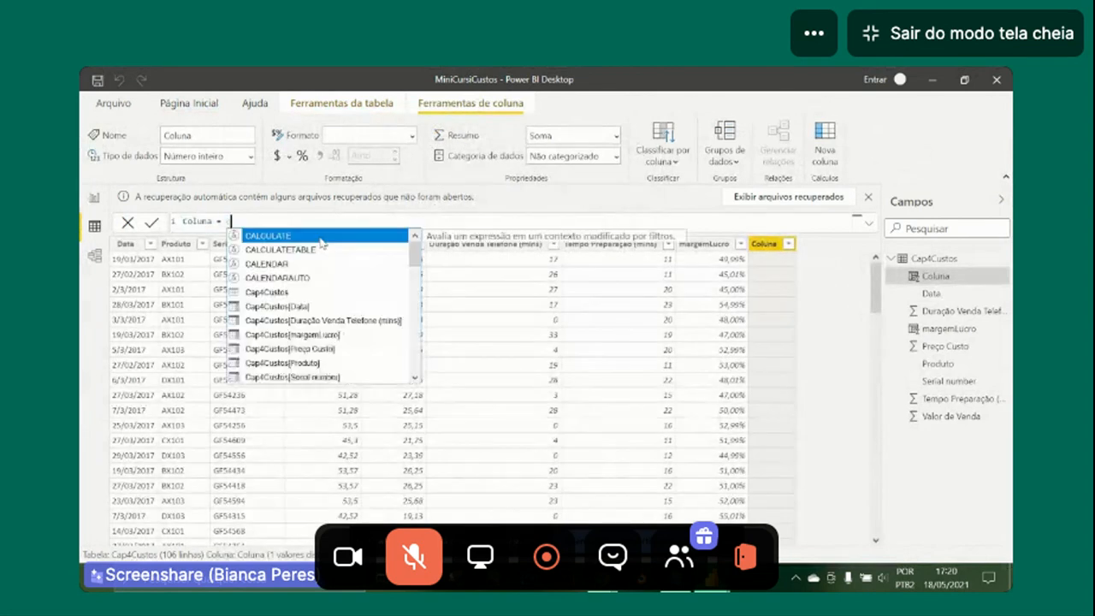
text(nc)
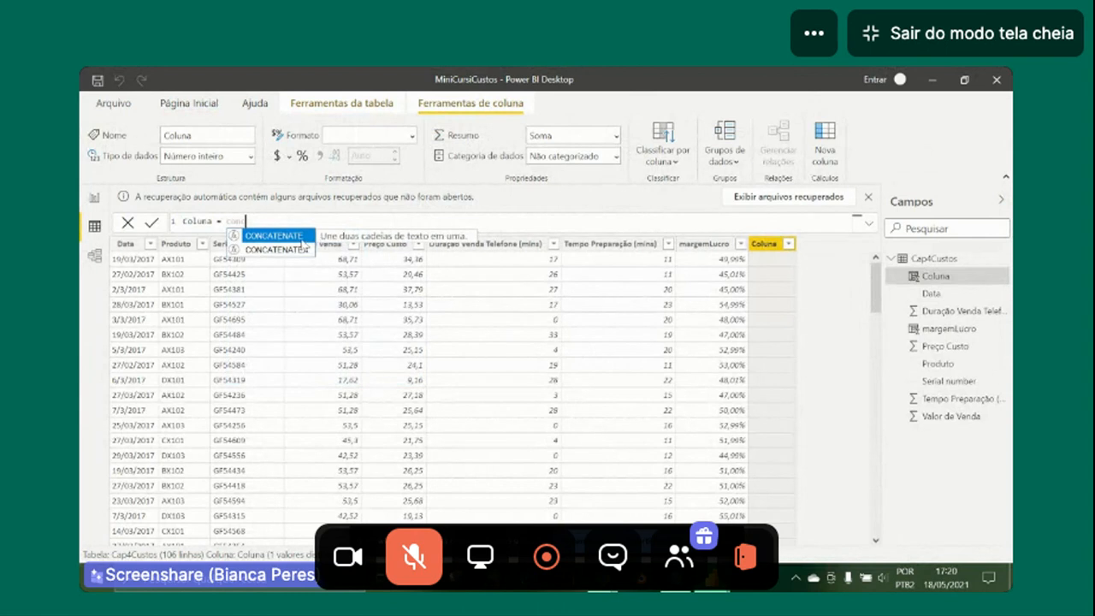
key(Tab)
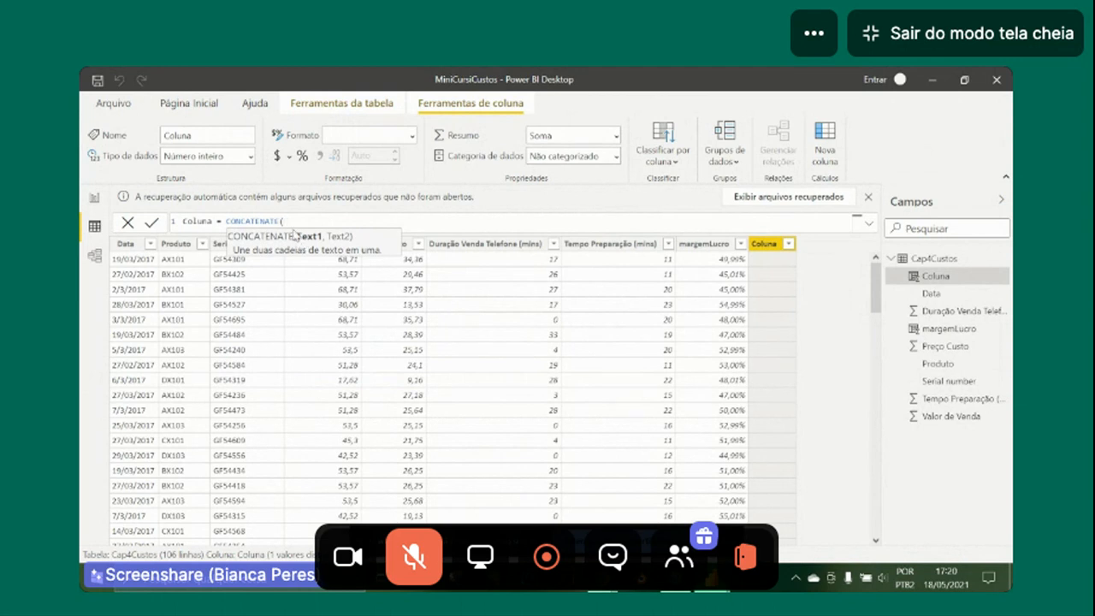
Rename the new column in its formula as CodigoExport.
click(216, 222)
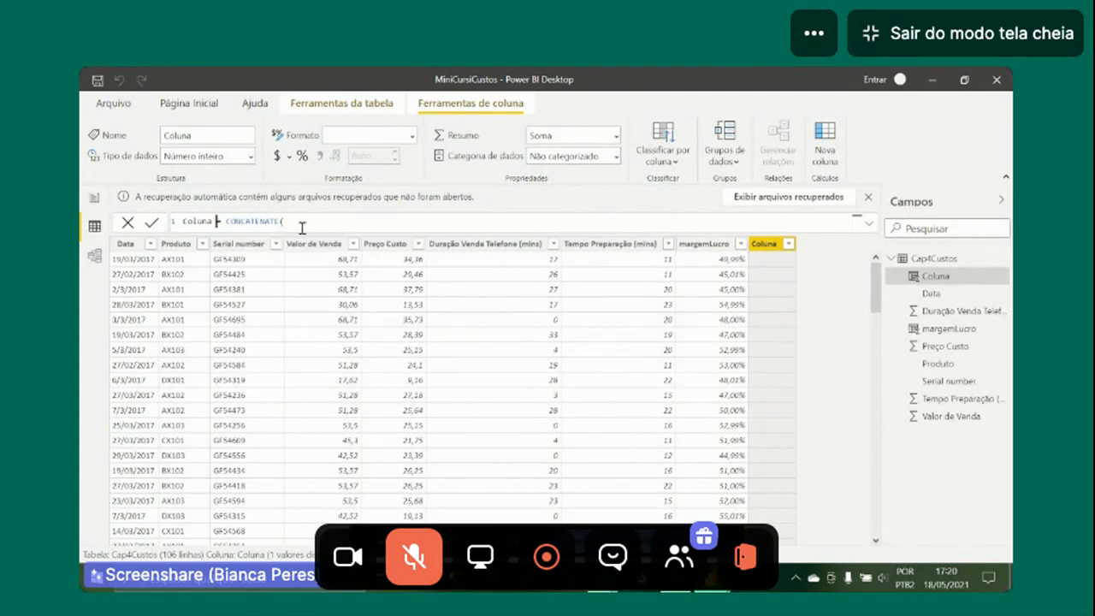
key(Left)
key(BackSpace)
key(BackSpace)
key(BackSpace)
key(BackSpace)
key(BackSpace)
text(odigoExport)
Complete the CodigoExport formula as CONCATENATE([Produto],[Serial number]) and commit it.
click(318, 222)
text([)
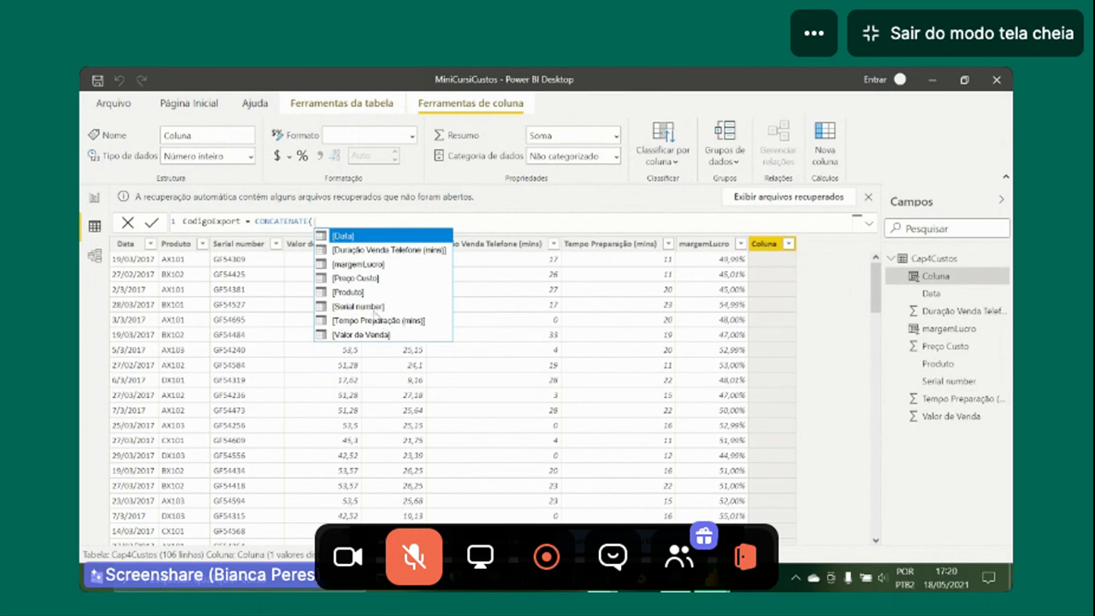
click(354, 295)
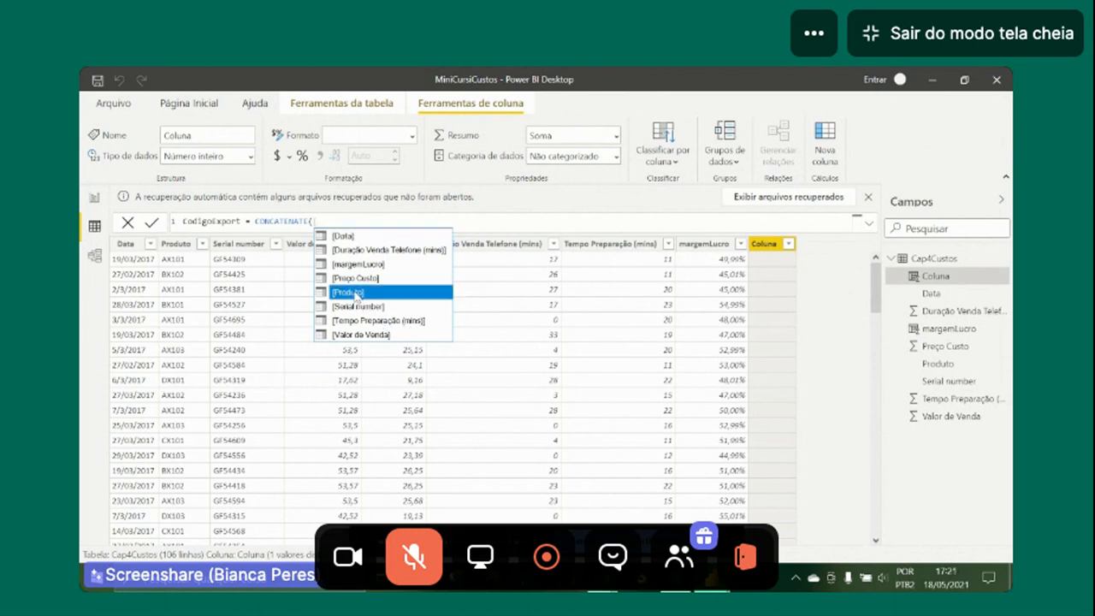
click(356, 293)
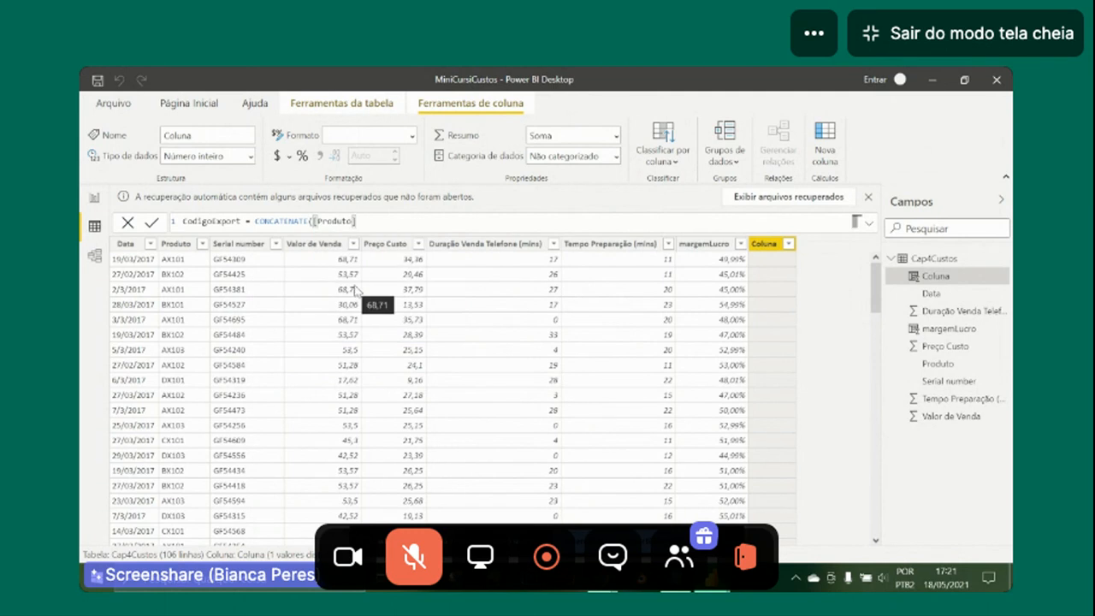
text(,[)
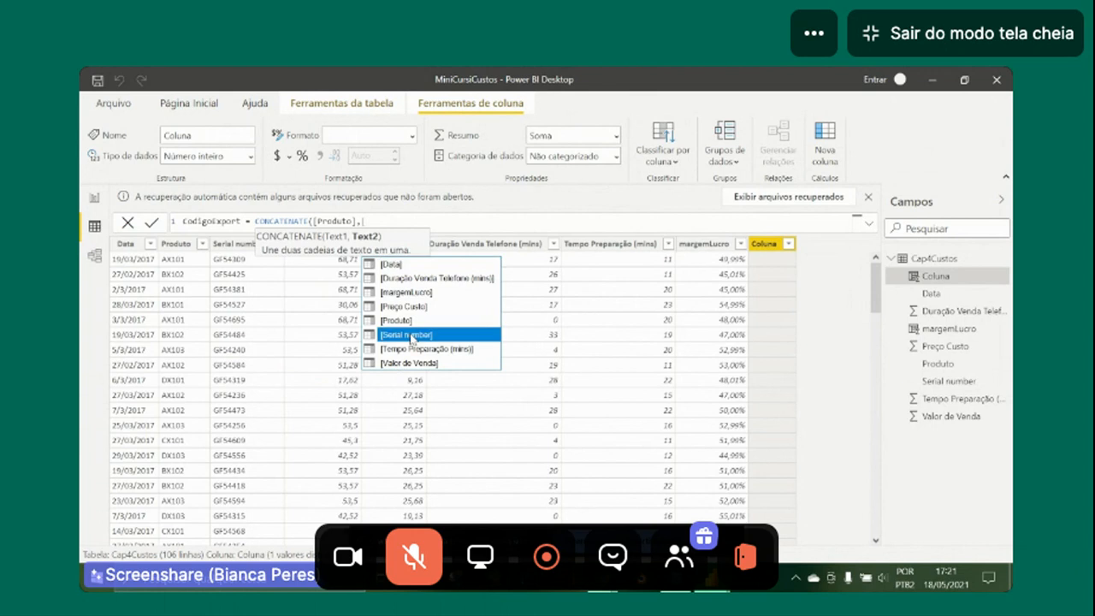
click(411, 336)
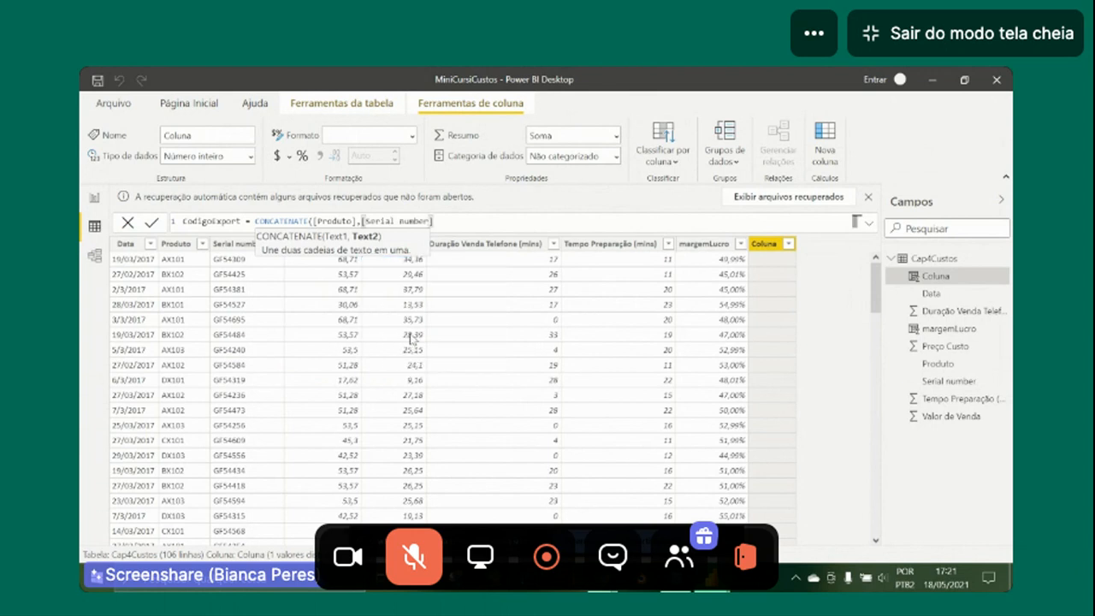
text())
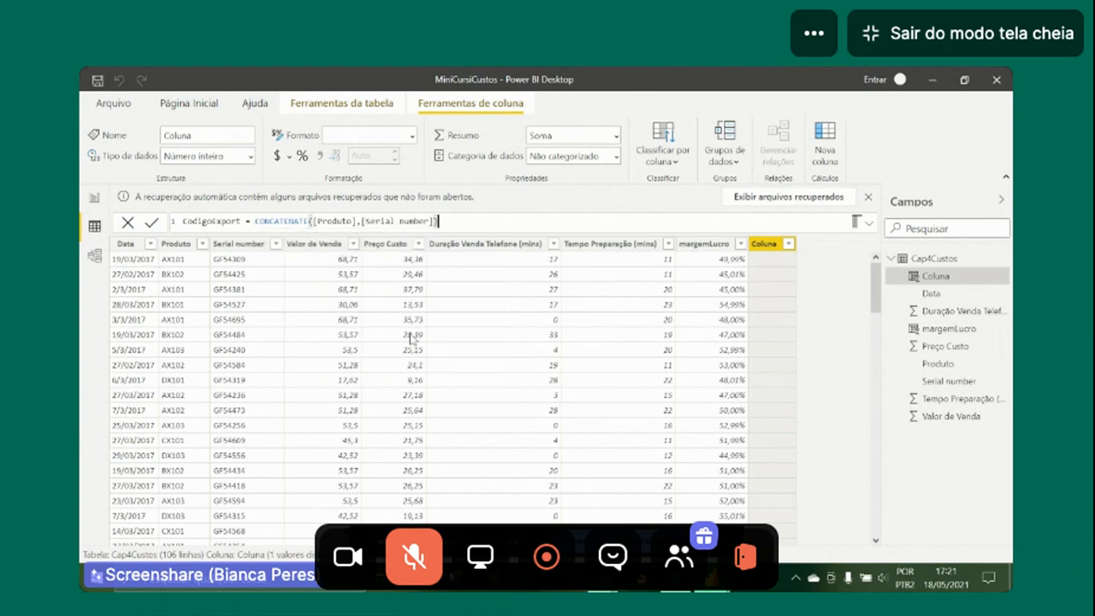
click(154, 223)
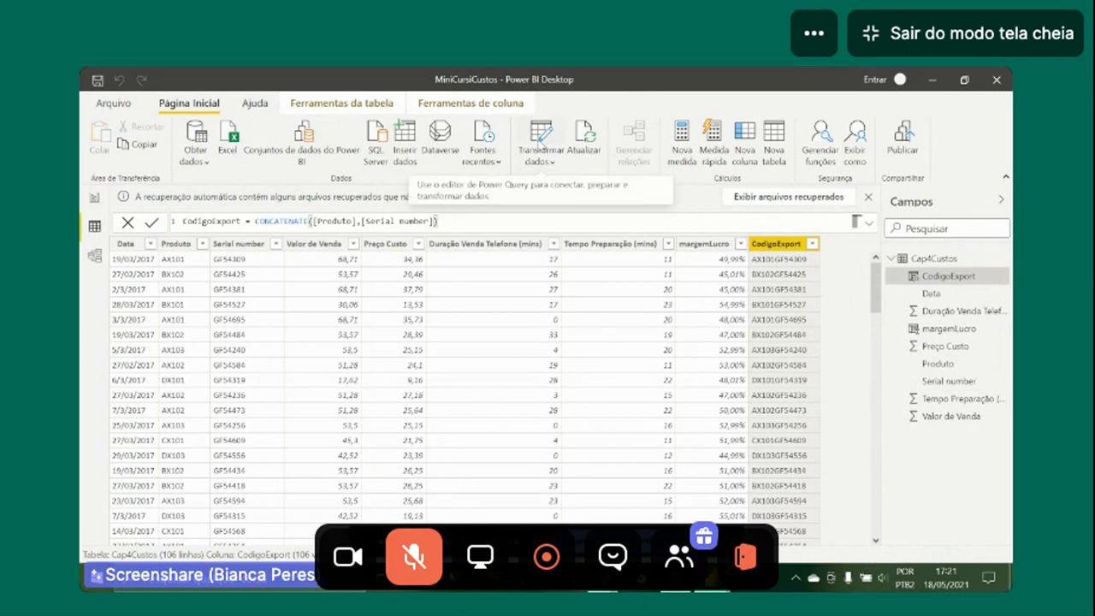
Open the Cap4Custos query in the Power Query editor and start a custom column named codexport.
click(555, 165)
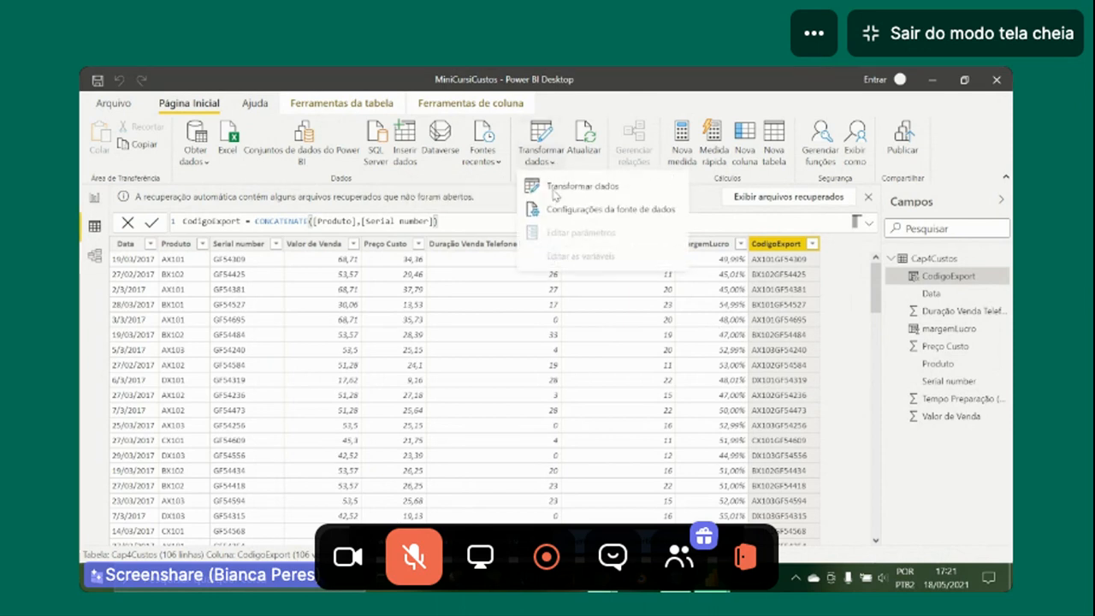
click(554, 190)
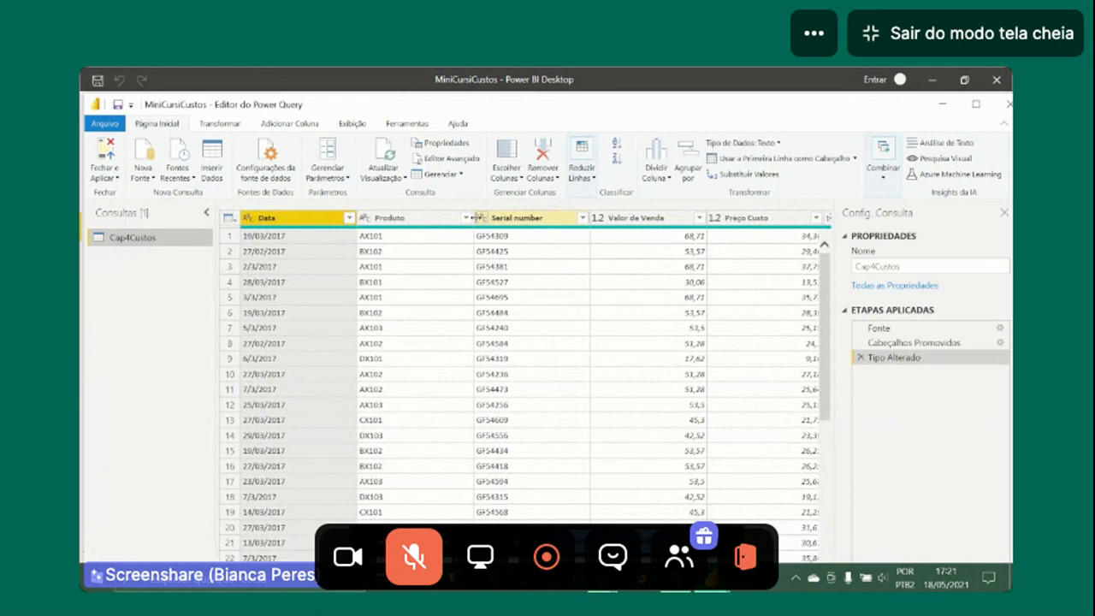
click(291, 124)
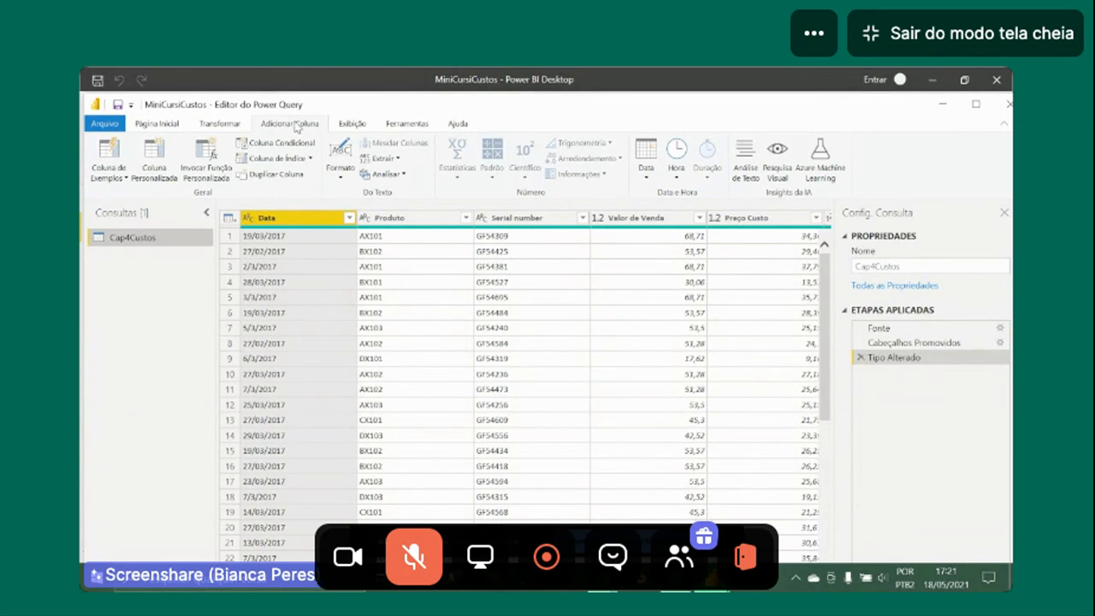
click(156, 164)
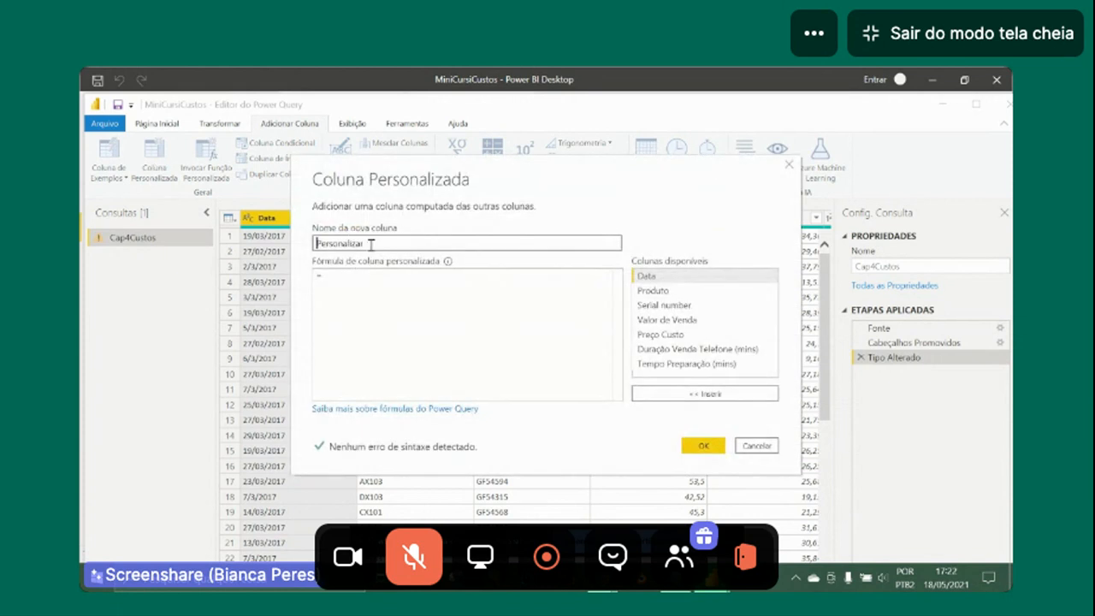
key(BackSpace)
key(BackSpace)
key(BackSpace)
key(BackSpace)
key(BackSpace)
key(BackSpace)
key(BackSpace)
key(BackSpace)
key(BackSpace)
key(BackSpace)
key(BackSpace)
key(BackSpace)
text(coo)
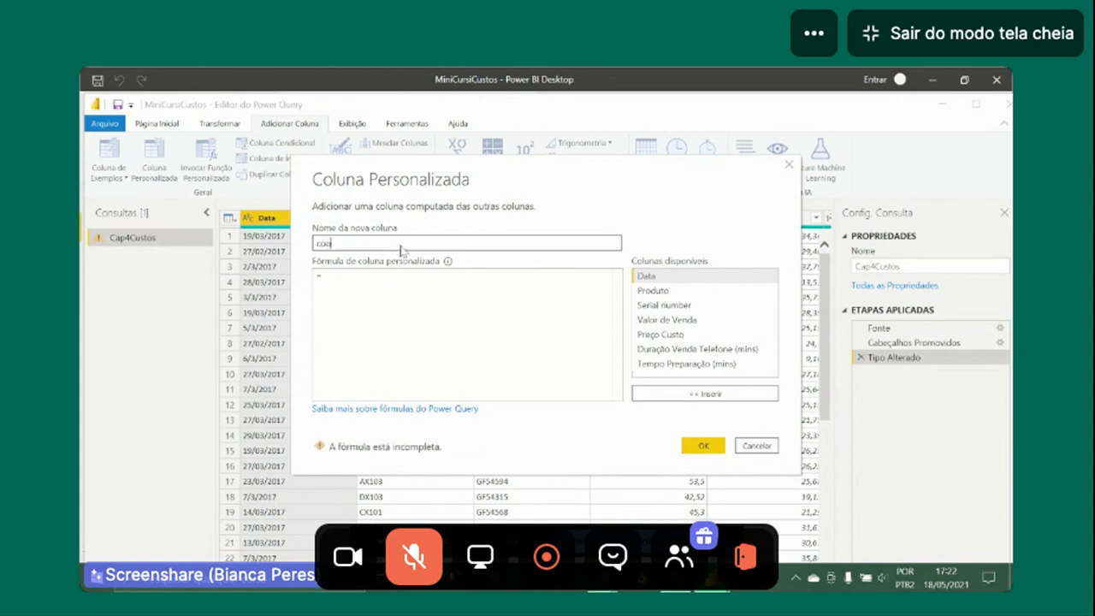
key(BackSpace)
text(dexport)
Define the codexport custom column's formula as [Produto] & [Serial number] and create the column.
click(329, 279)
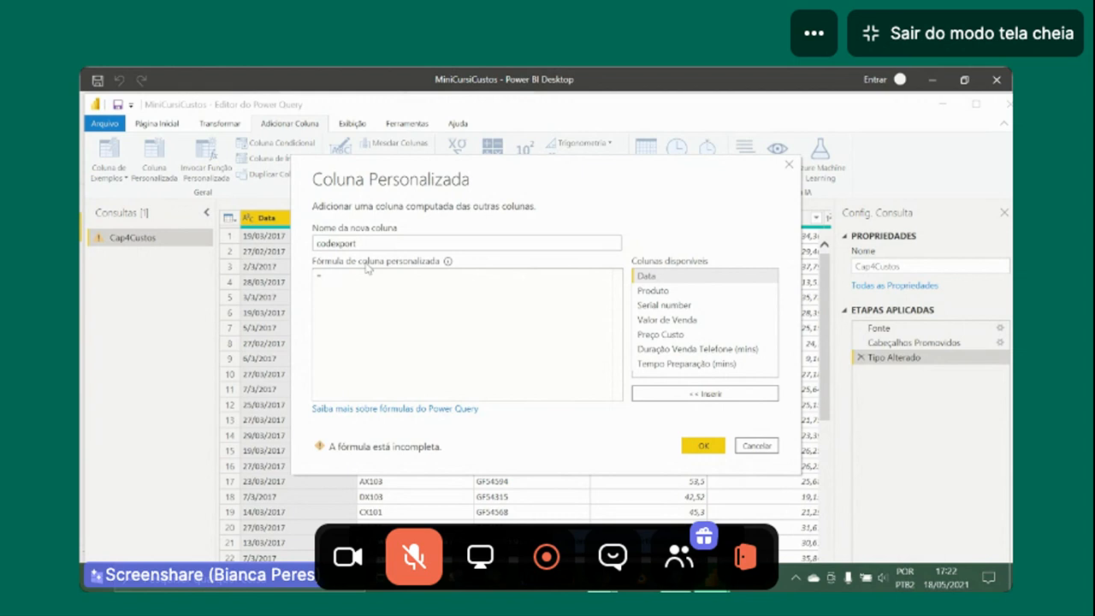
text([)
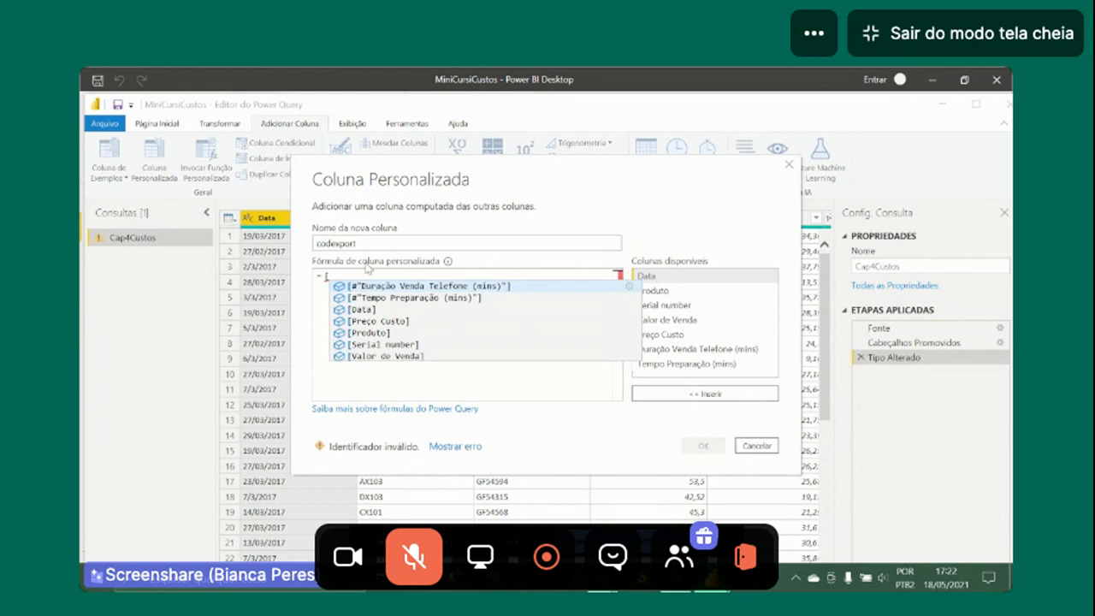
click(376, 333)
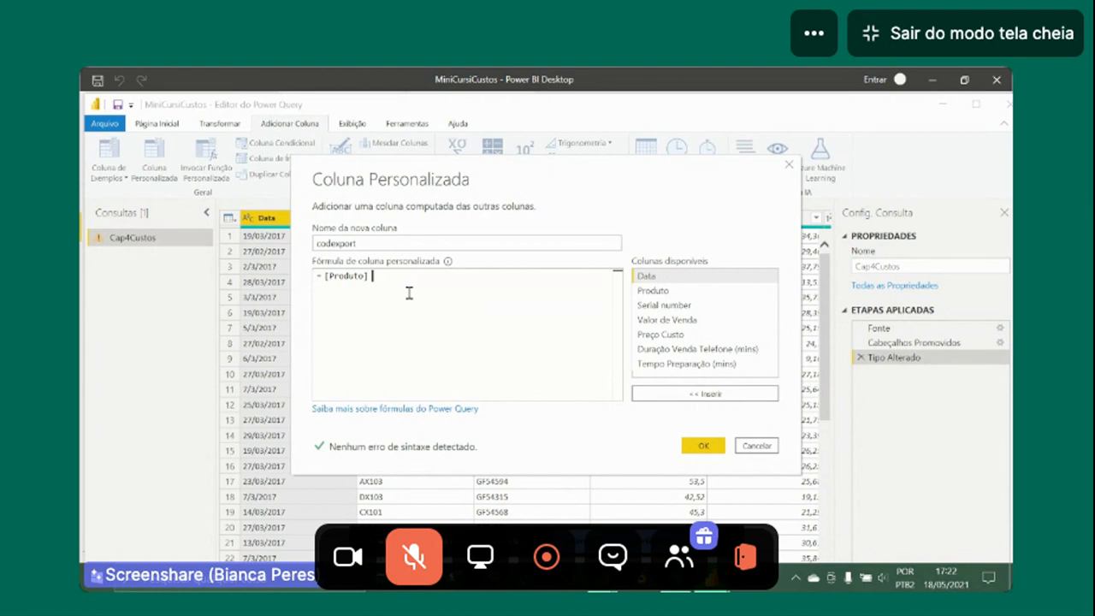
text(&)
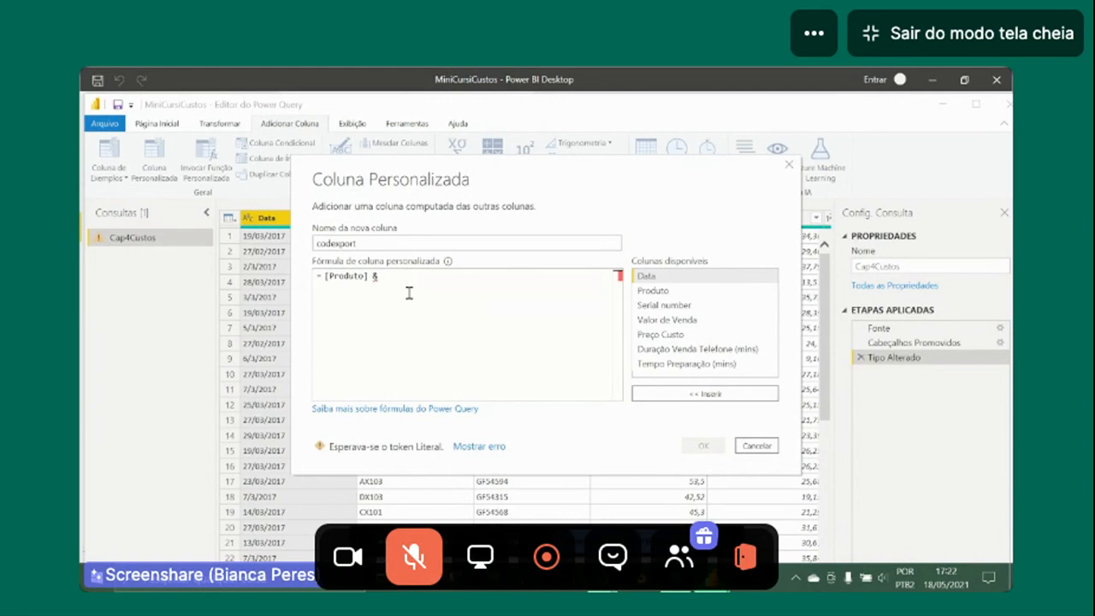
text( [)
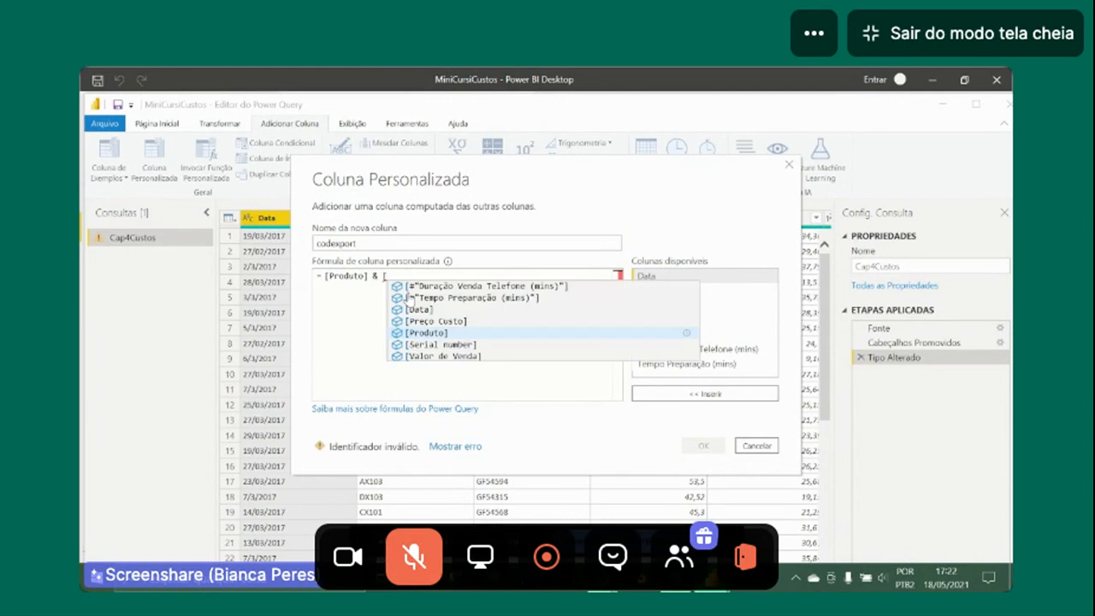
click(452, 346)
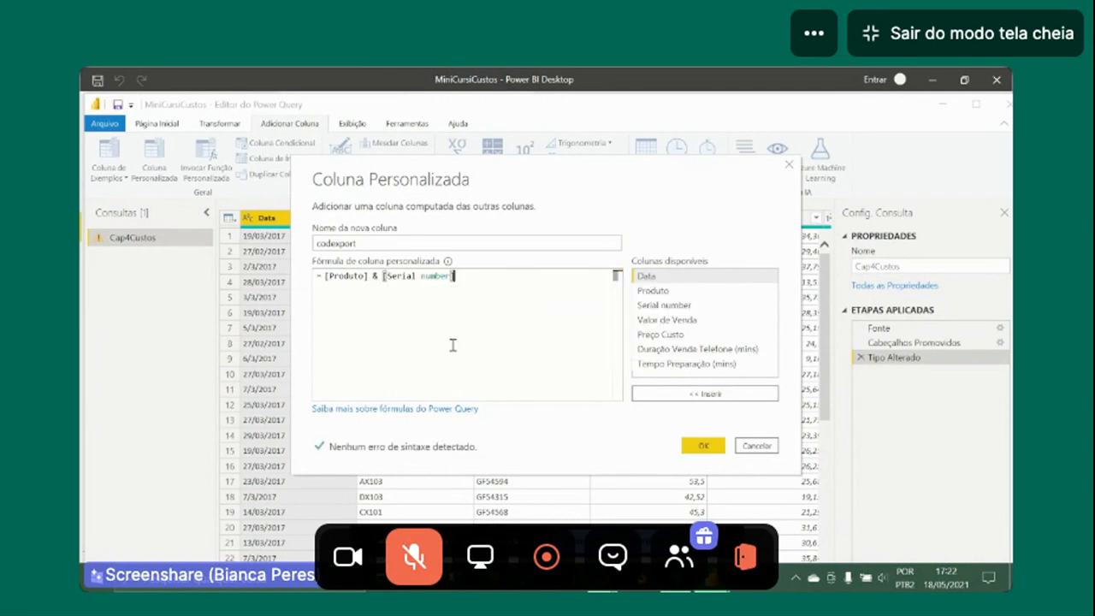
click(703, 447)
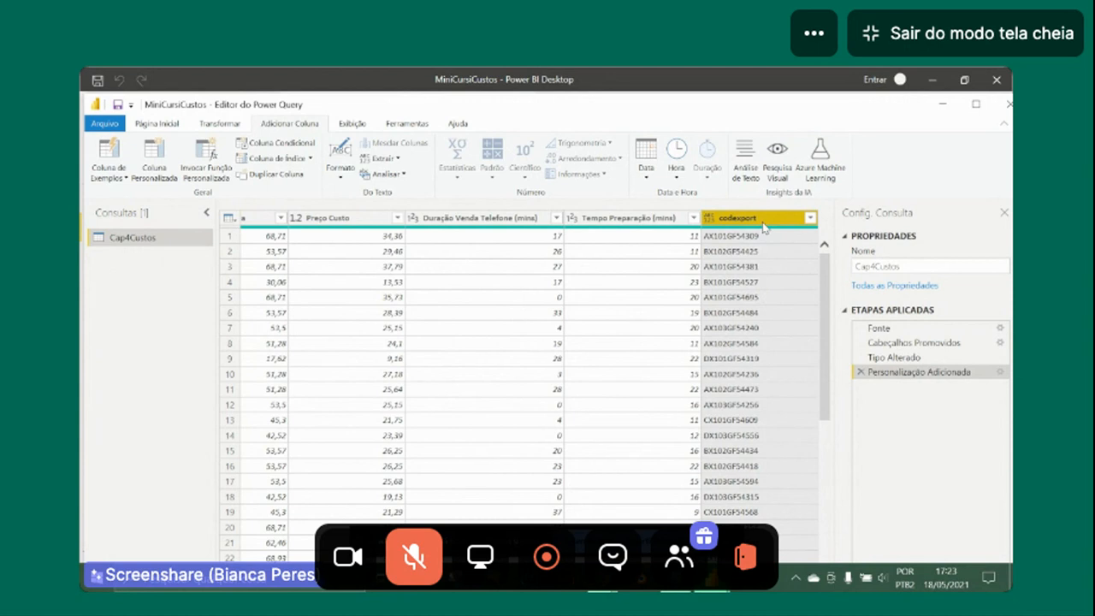
Close the Power Query editor and apply the query changes to the data model.
click(150, 124)
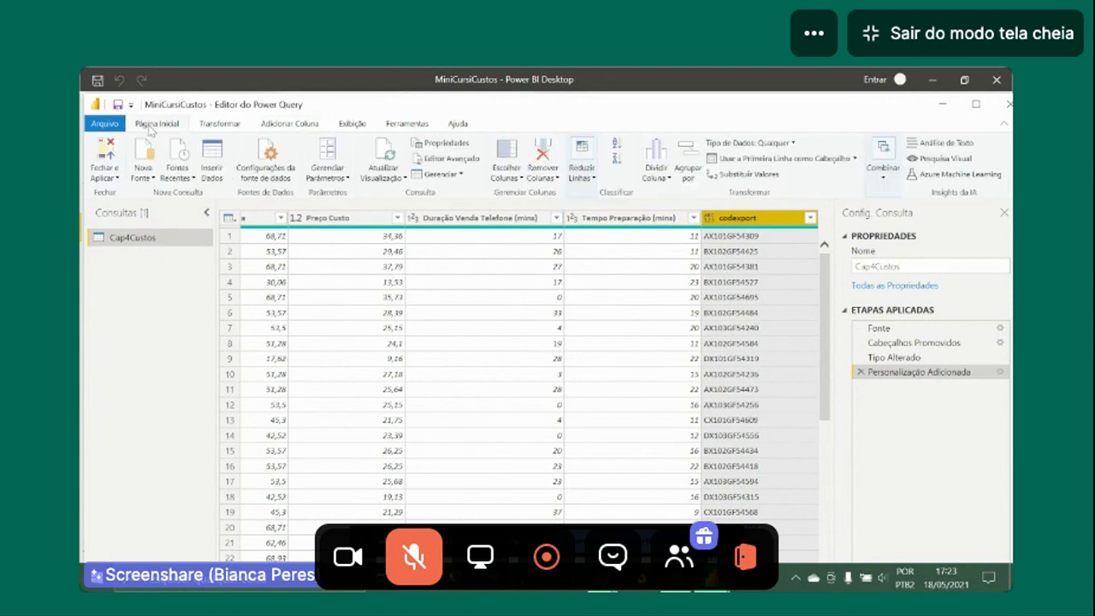
click(117, 181)
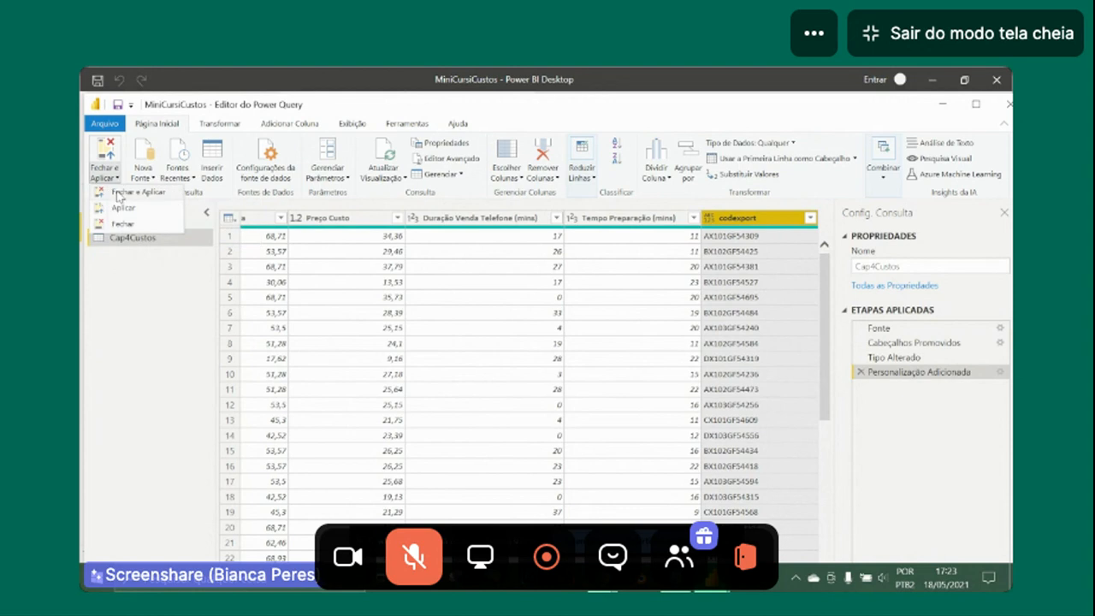
click(119, 197)
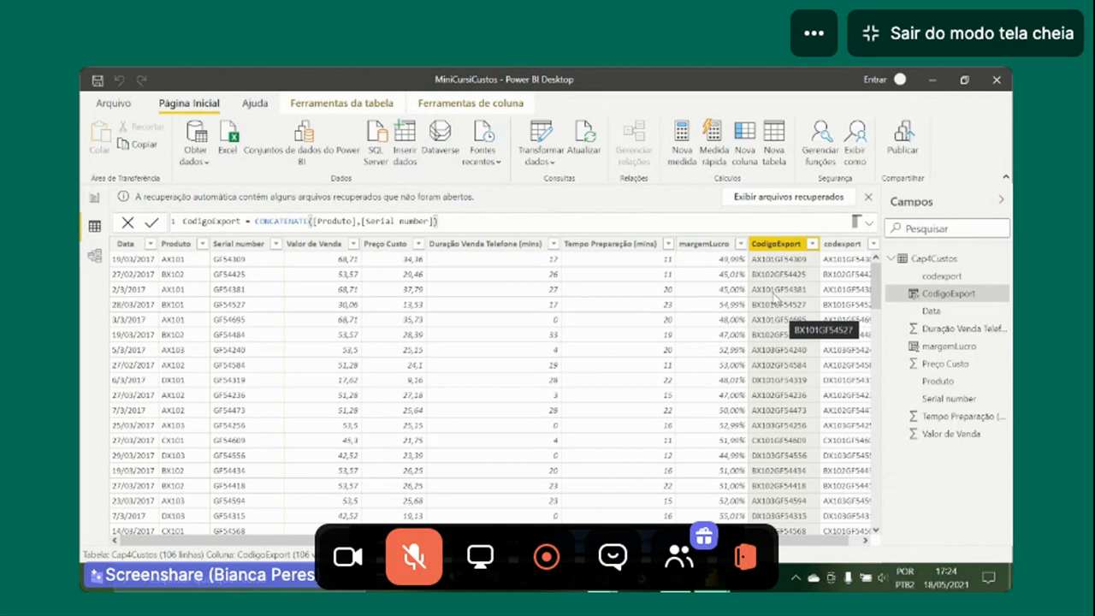
Select the codexport column in the data table and examine its column properties and available column commands.
click(842, 245)
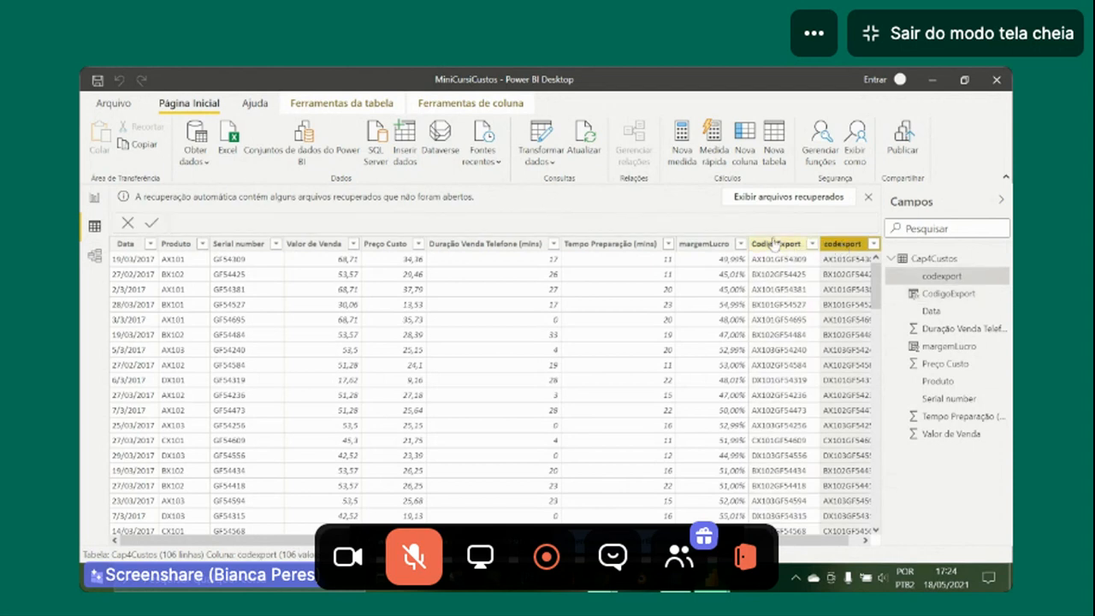
click(456, 104)
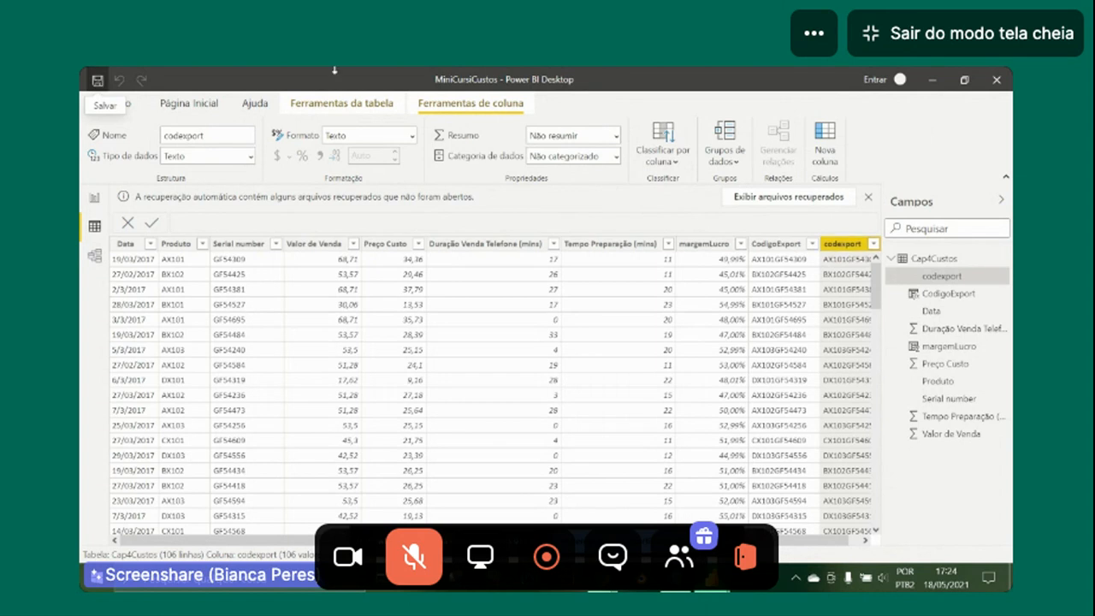
right_click(845, 246)
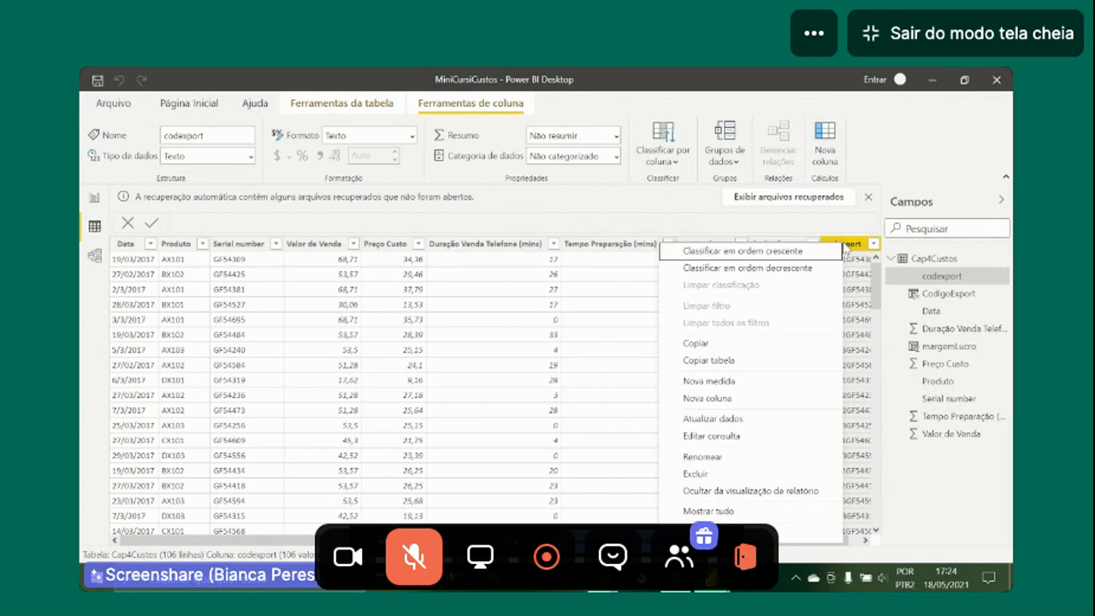
click(856, 247)
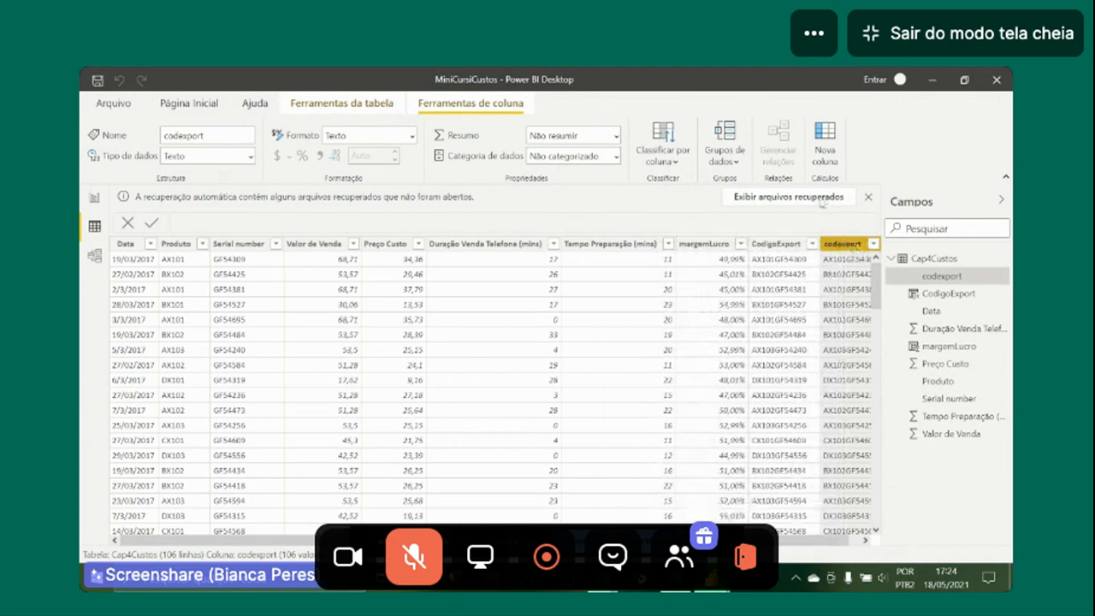
Reopen the Power Query editor and look through the rows of the Cap4Custos query.
click(176, 104)
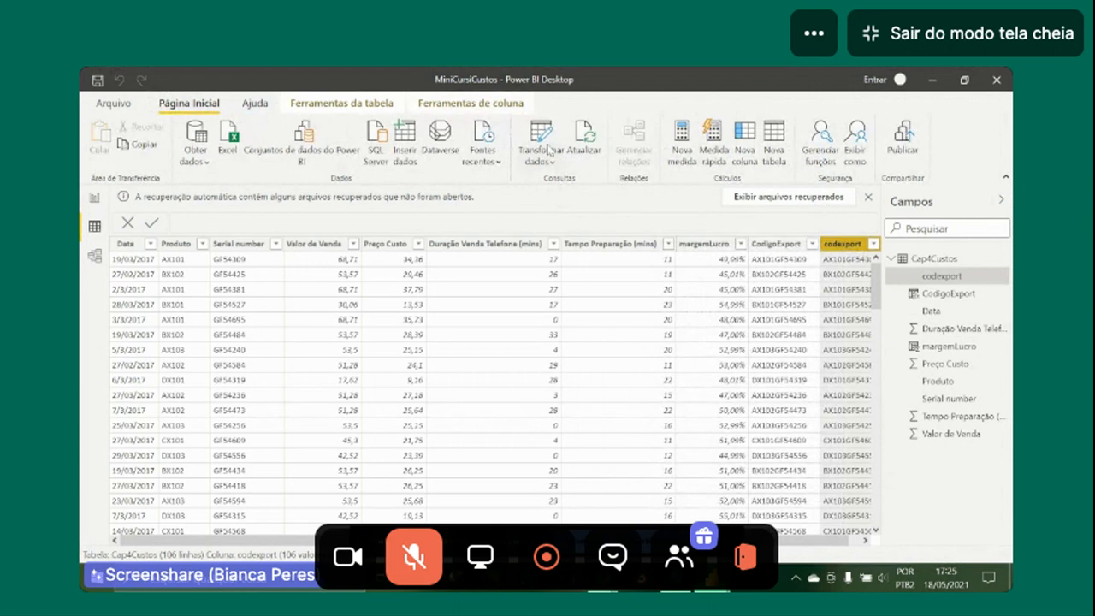
double_click(547, 147)
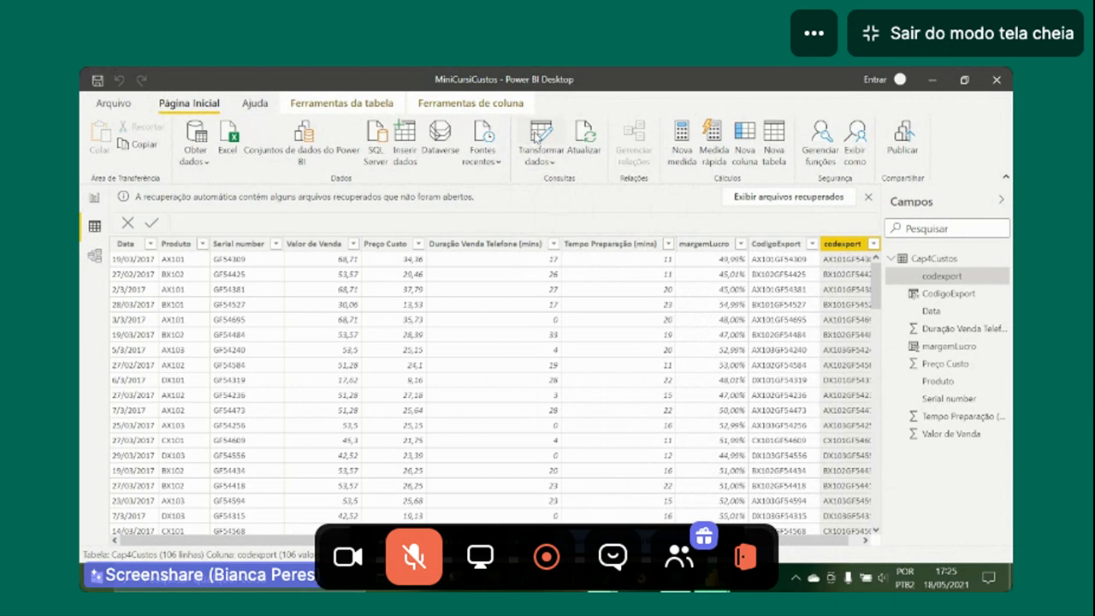
click(539, 135)
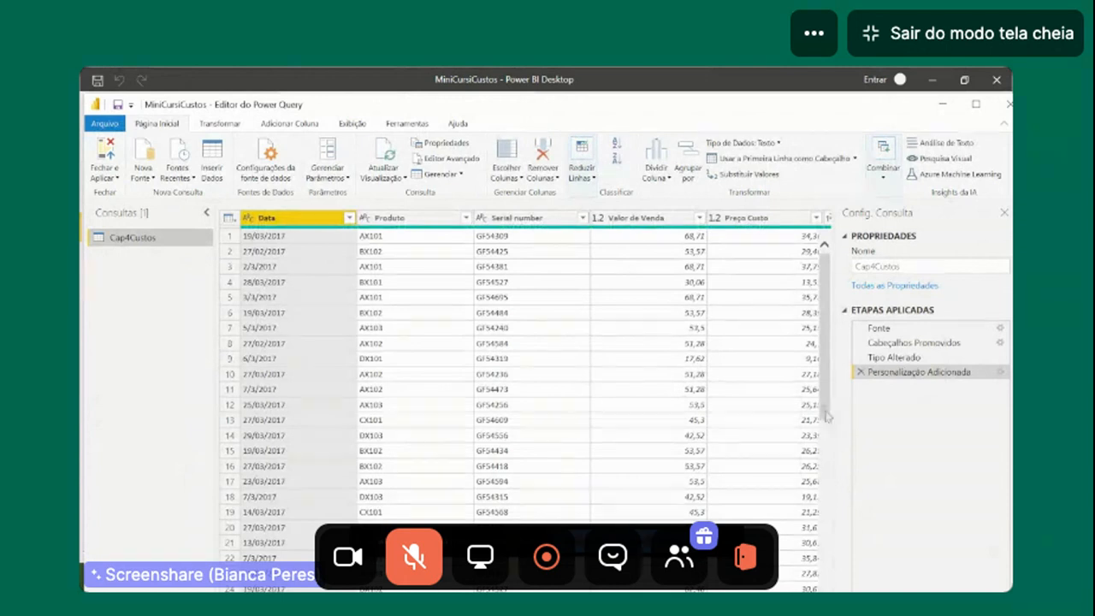
scroll(826, 411, down, 6)
scroll(823, 381, down, 2)
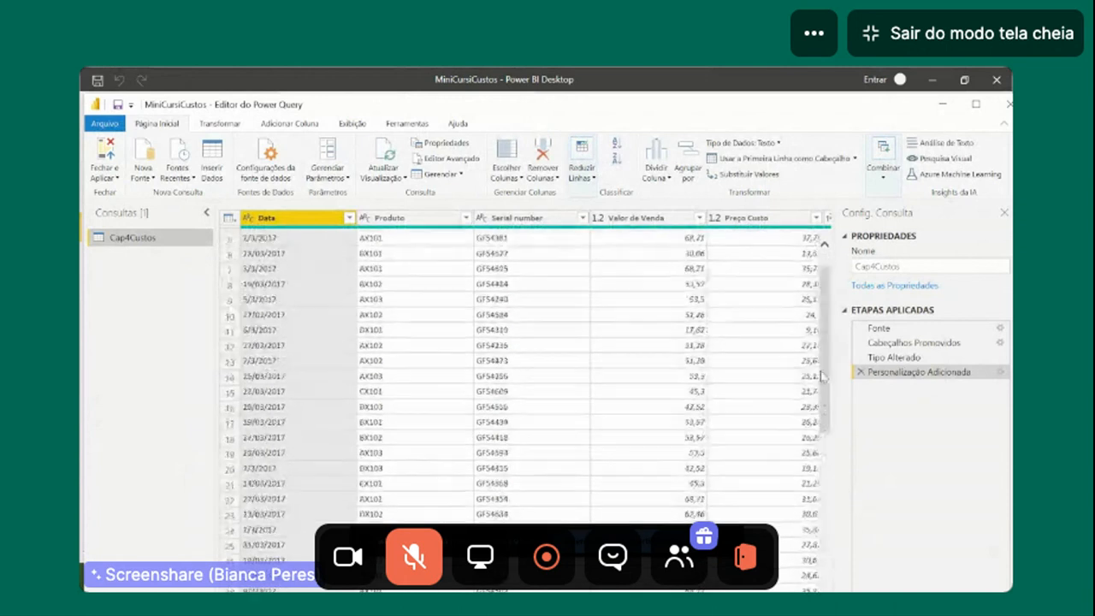
scroll(821, 367, down, 4)
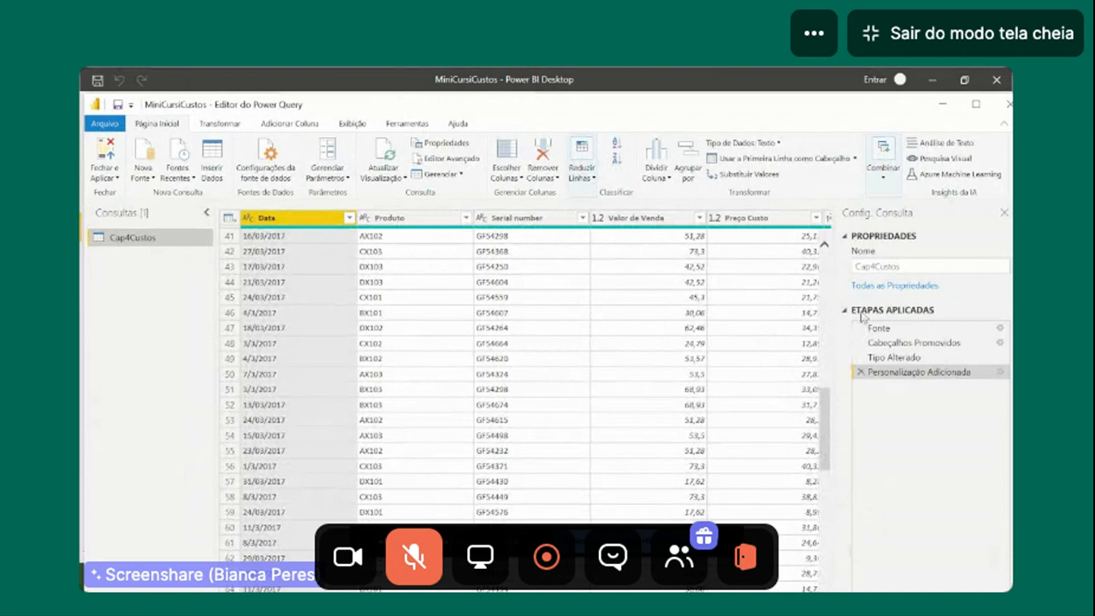
drag(827, 464, 843, 276)
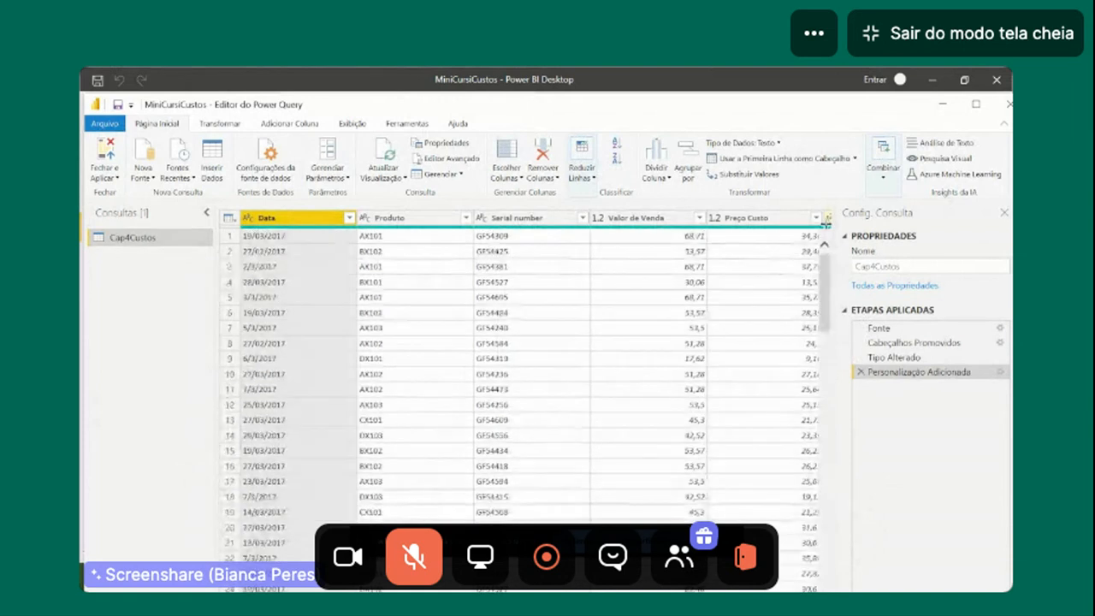
scroll(807, 365, down, 8)
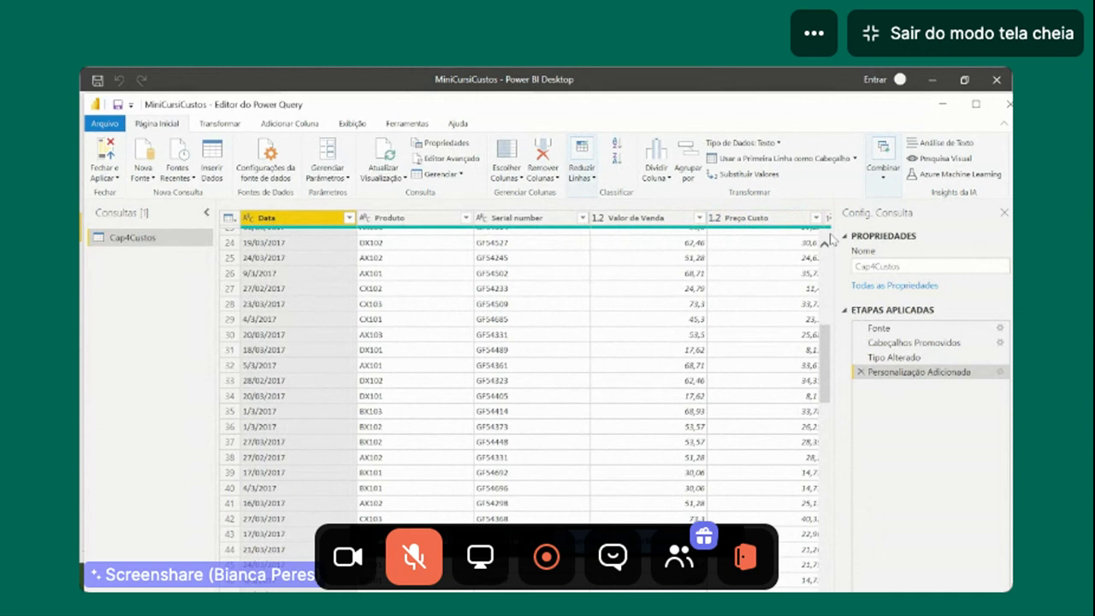
click(415, 557)
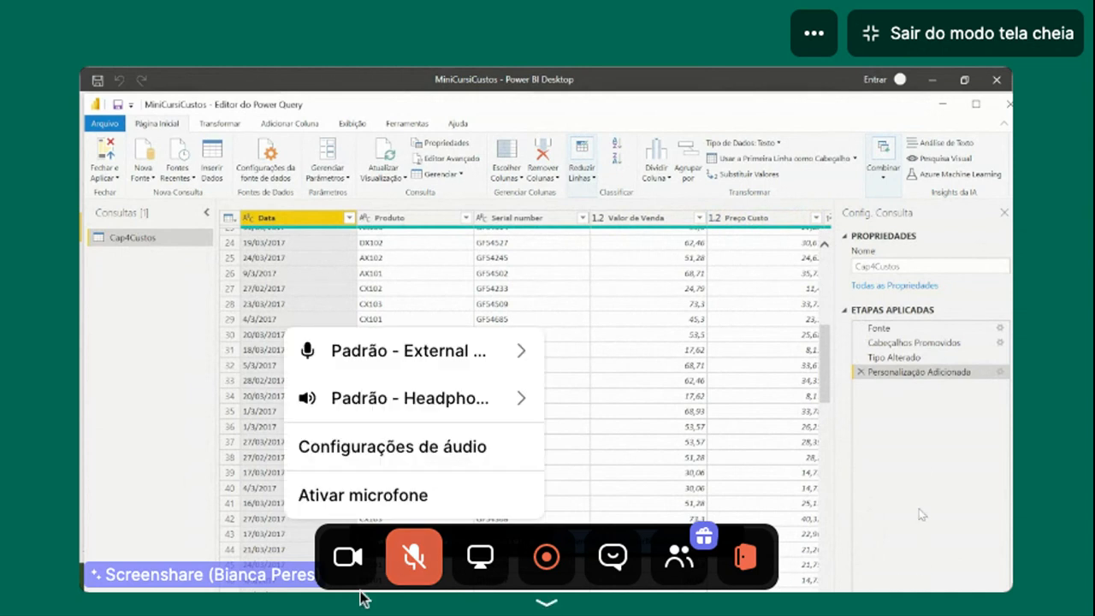
click(416, 557)
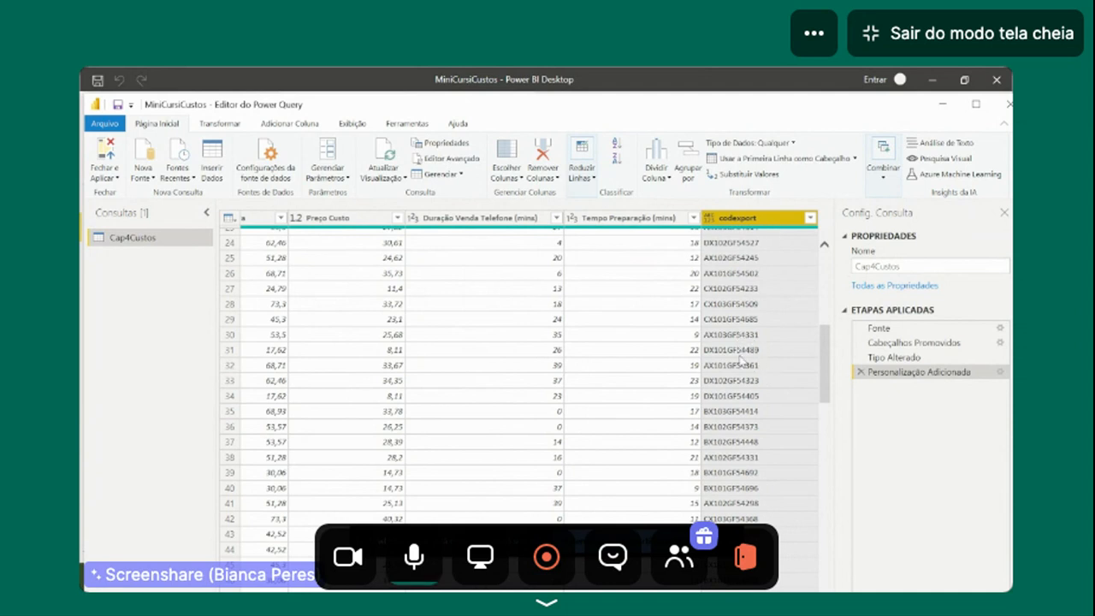
click(412, 560)
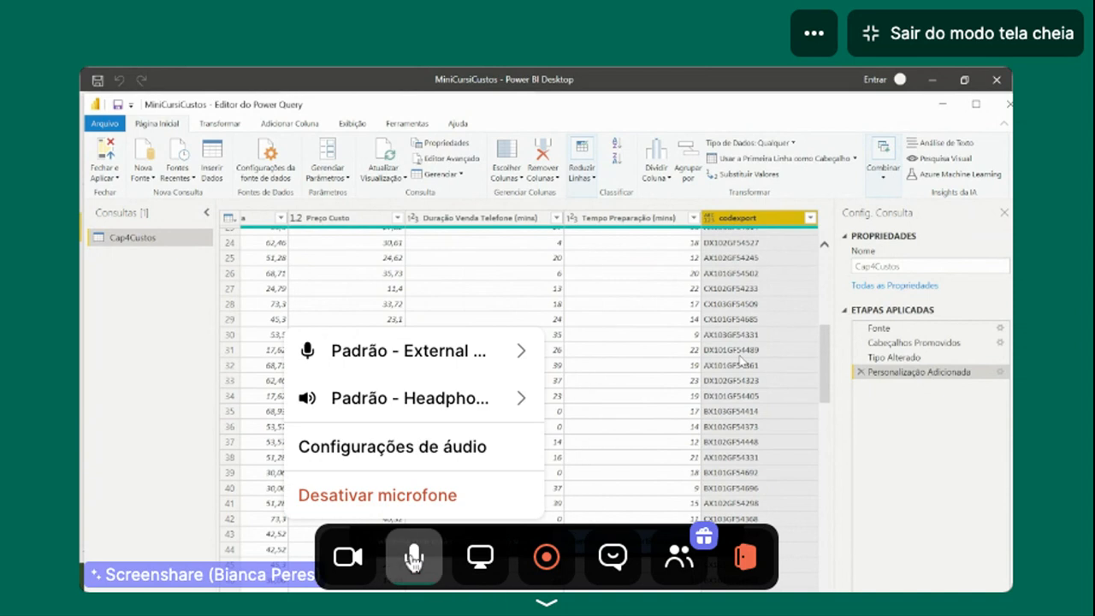
click(411, 561)
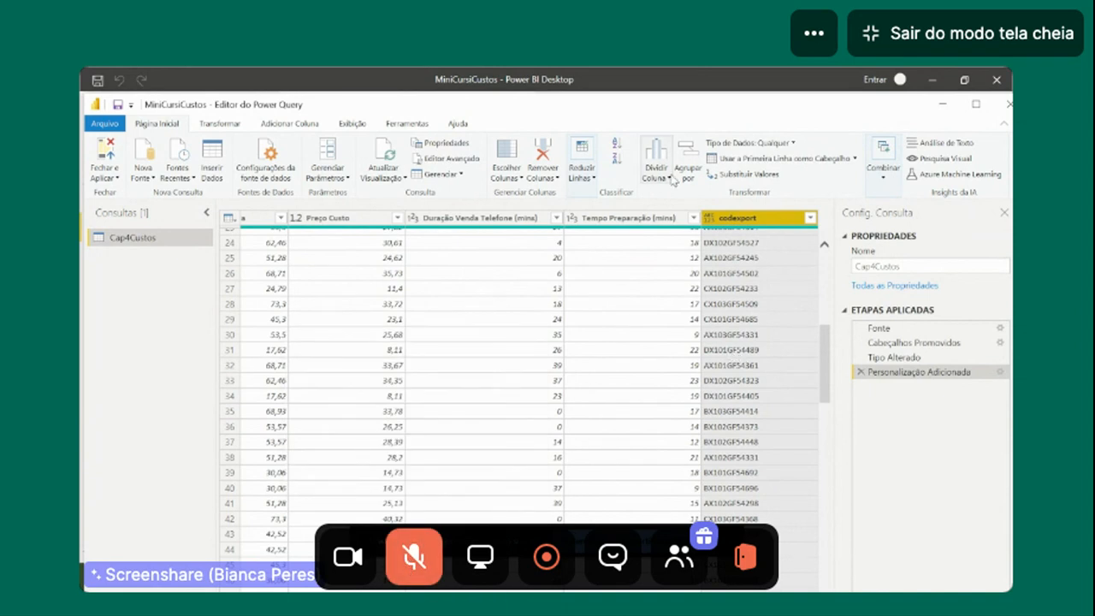
Split the codexport column by number of characters, using 5 characters, once as far left as possible.
click(669, 179)
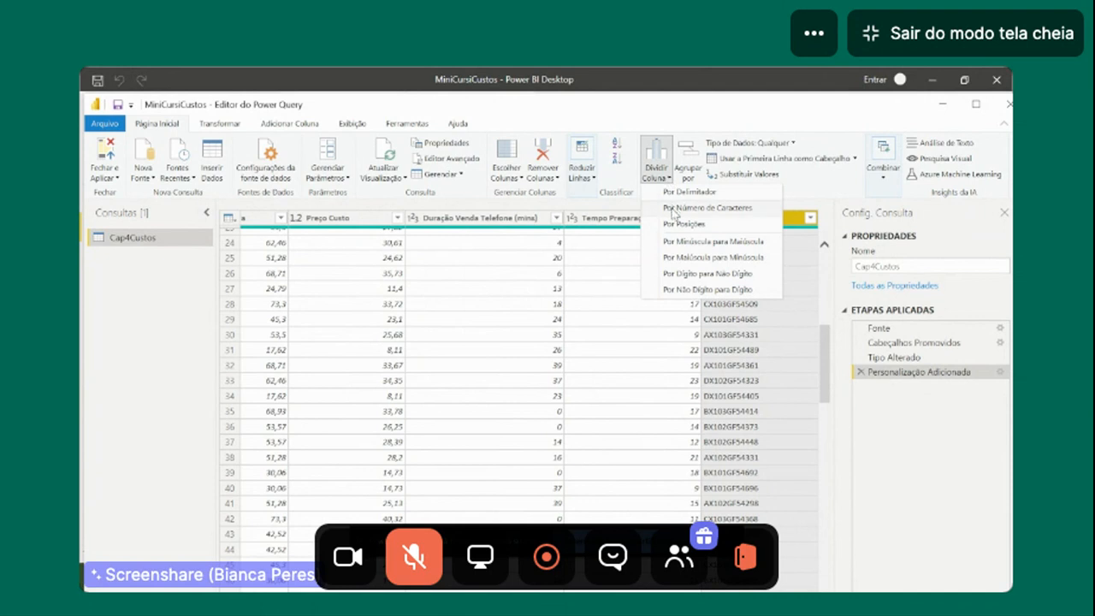
click(672, 210)
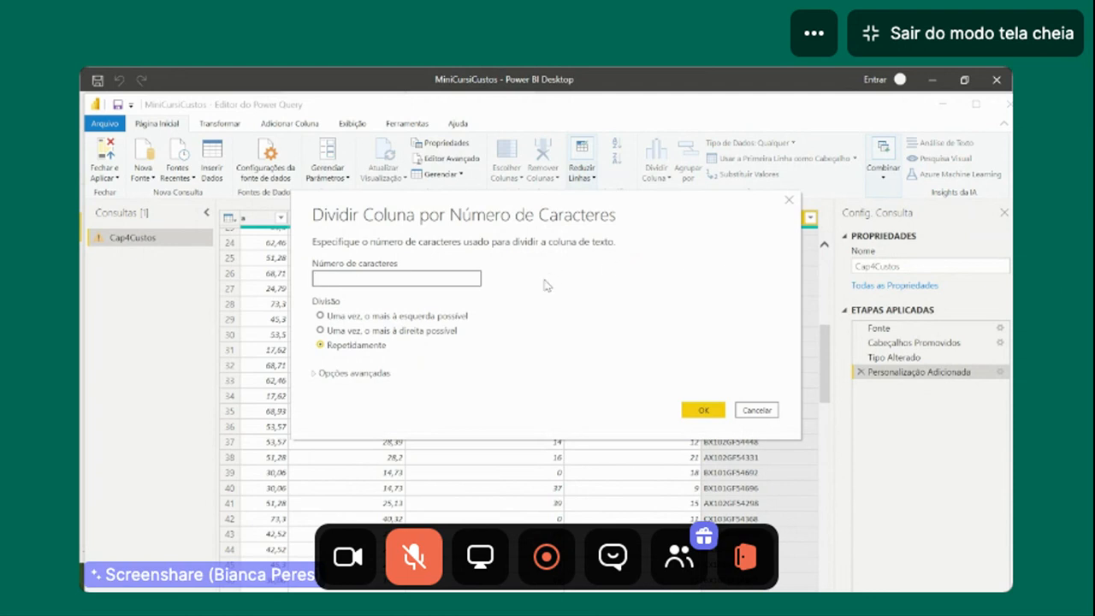
text(5)
click(322, 317)
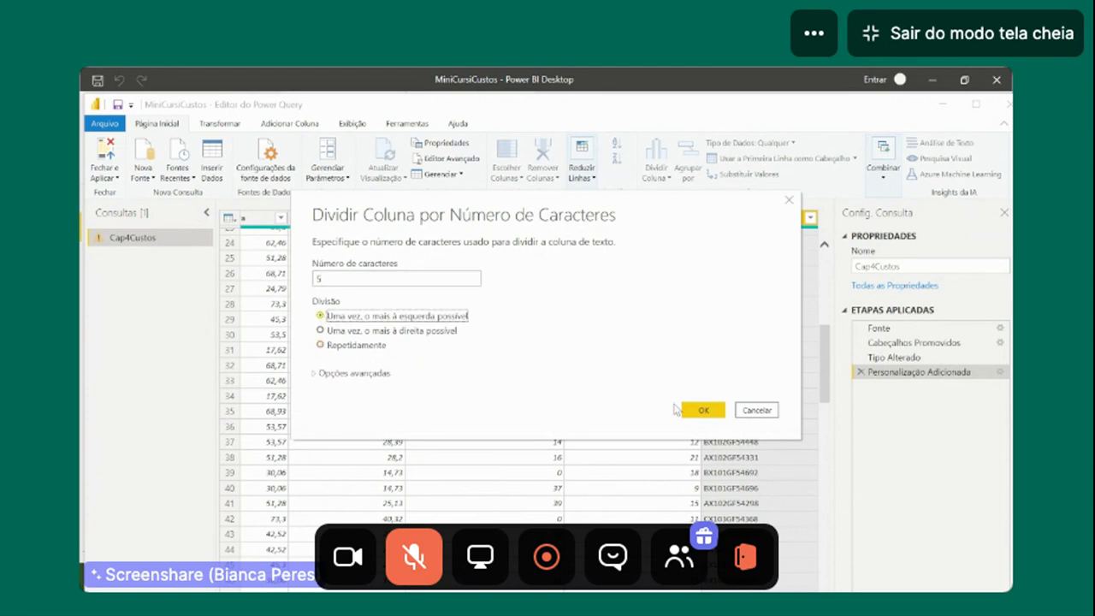
click(699, 412)
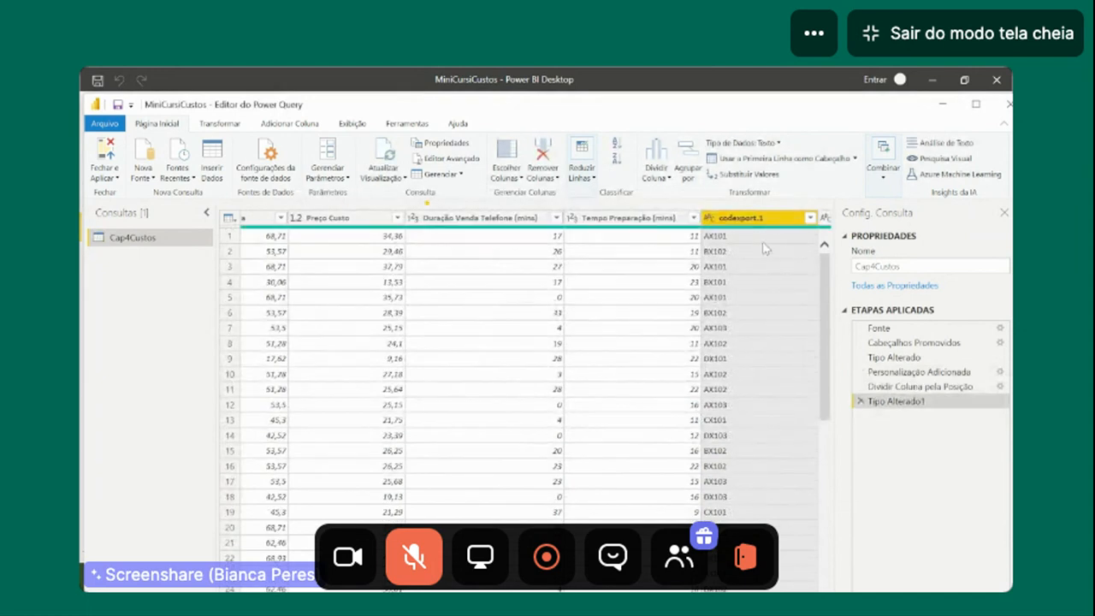
Rename the codexport.1 column as prod.
click(766, 239)
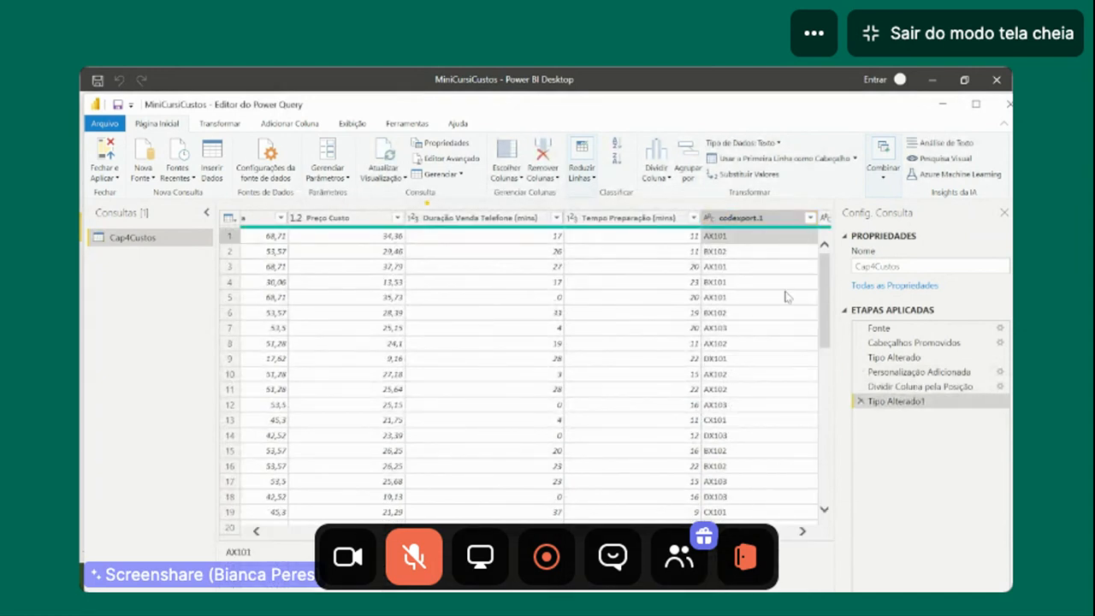
key(Right)
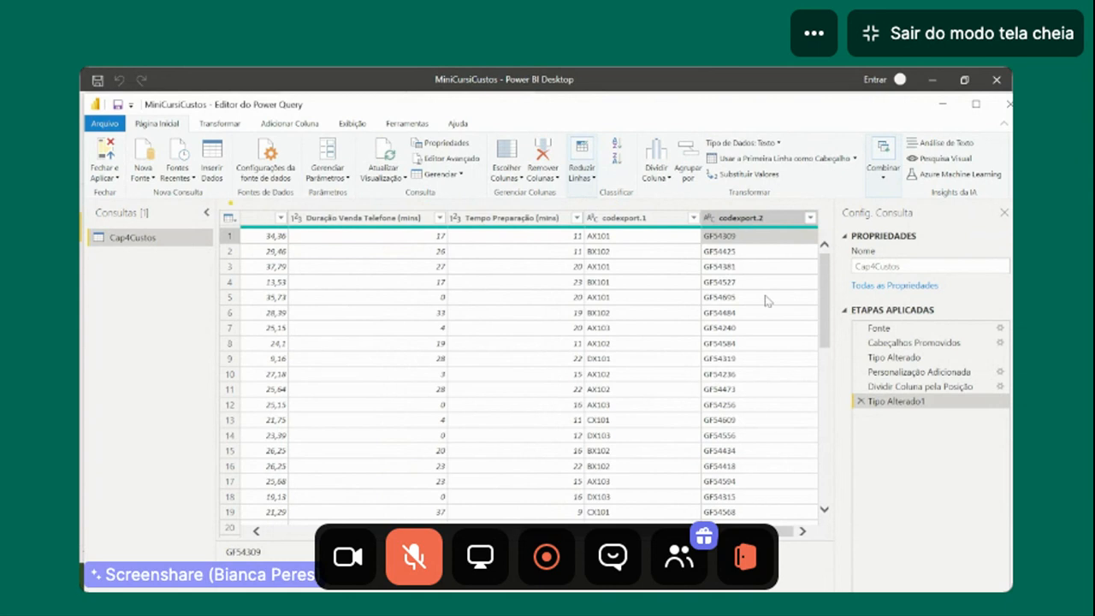
double_click(654, 217)
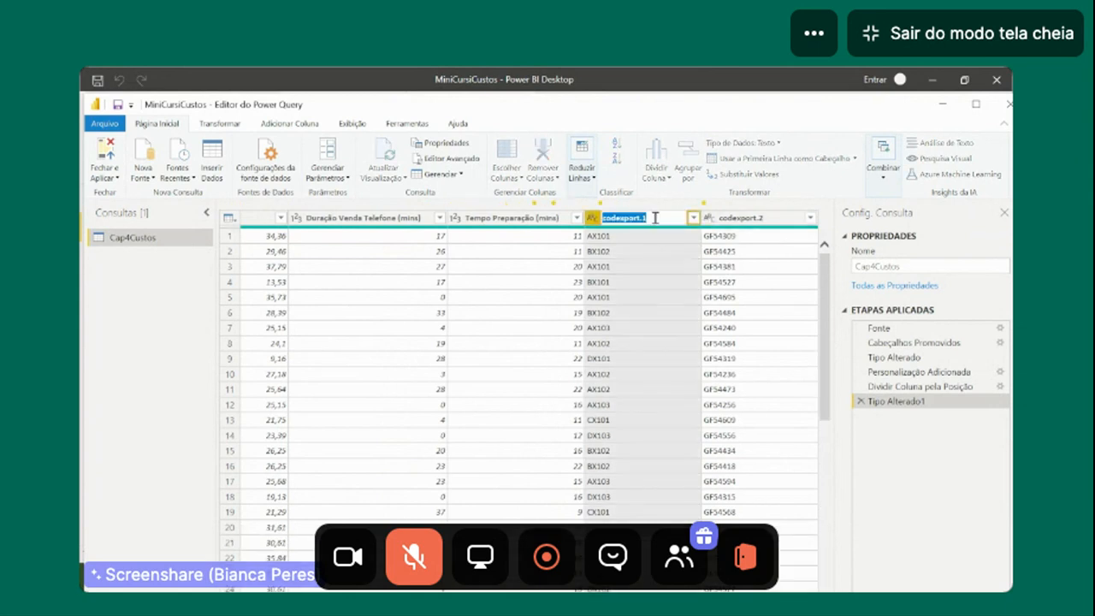
key(BackSpace)
text(prod)
key(Return)
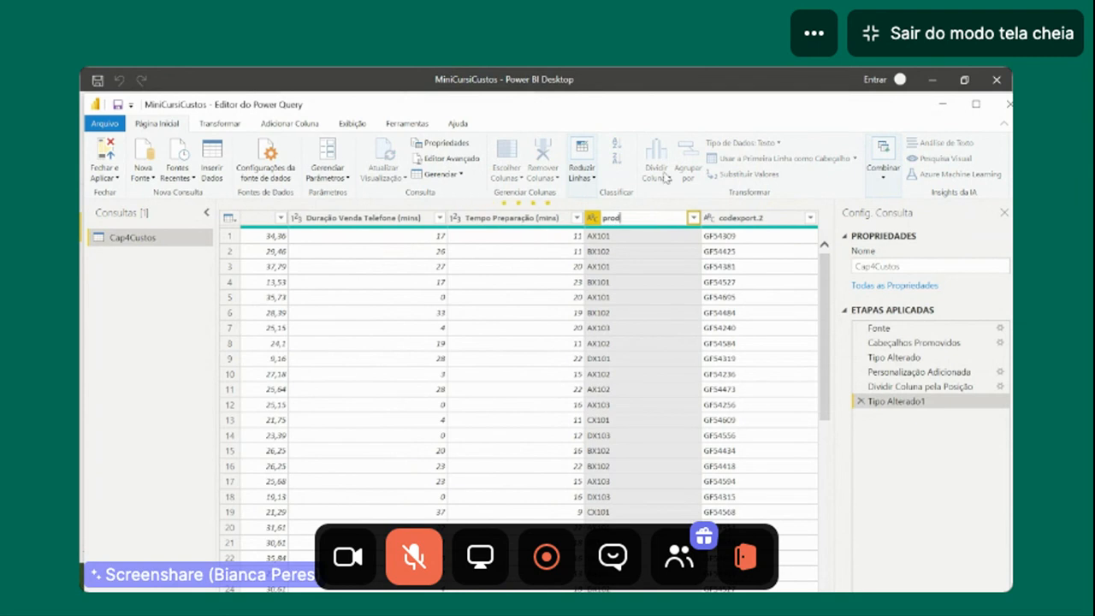
Rename the codexport.2 column as serialnum.
double_click(767, 217)
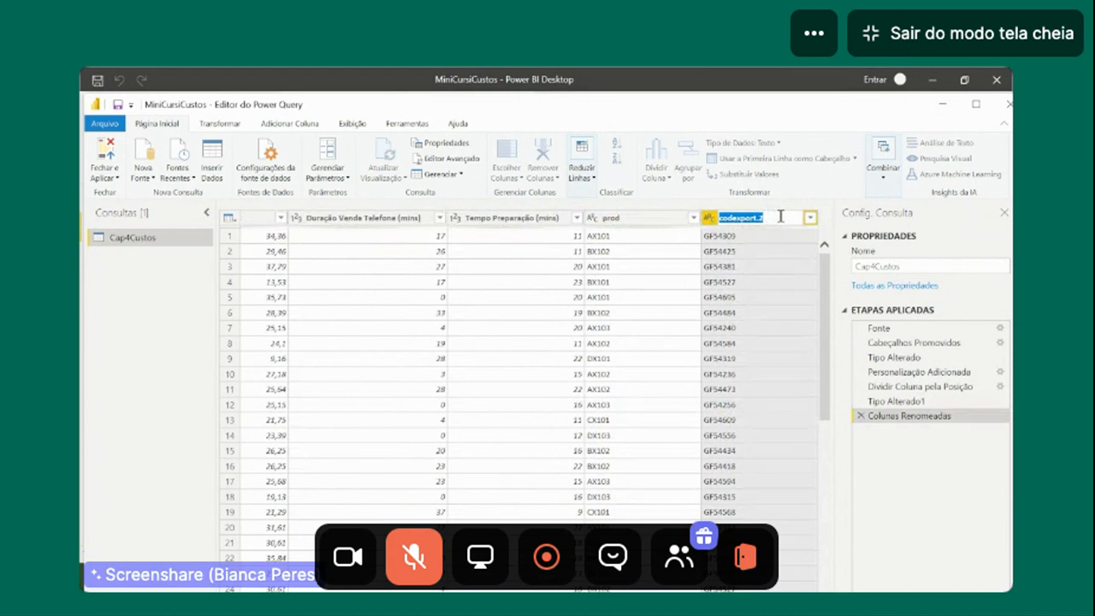
key(BackSpace)
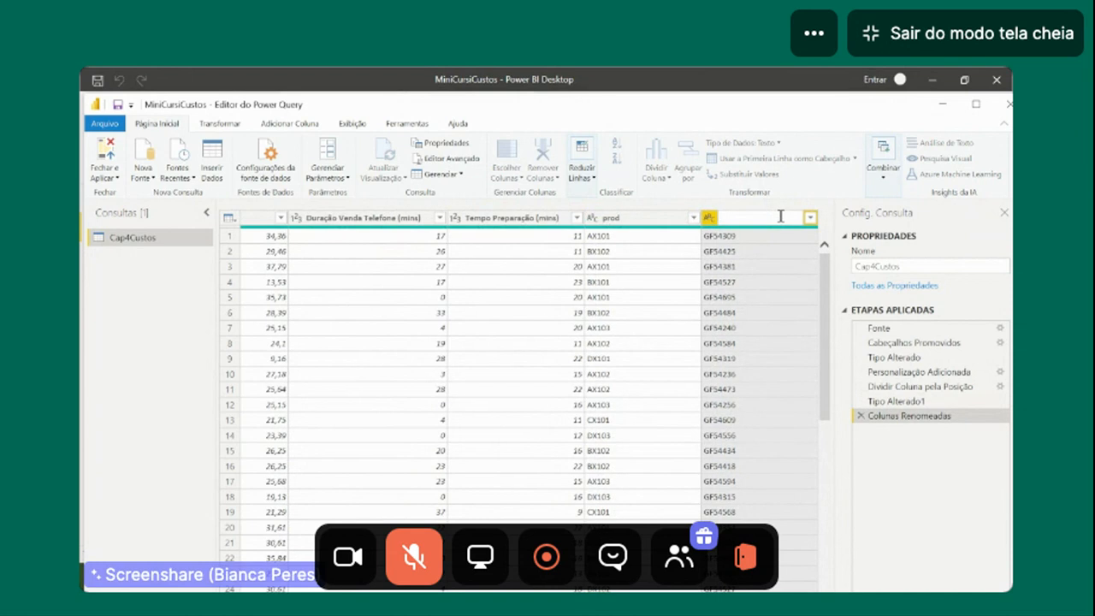
text(serian)
text(num)
key(Left)
key(Left)
key(Left)
key(Left)
double_click(765, 220)
key(Return)
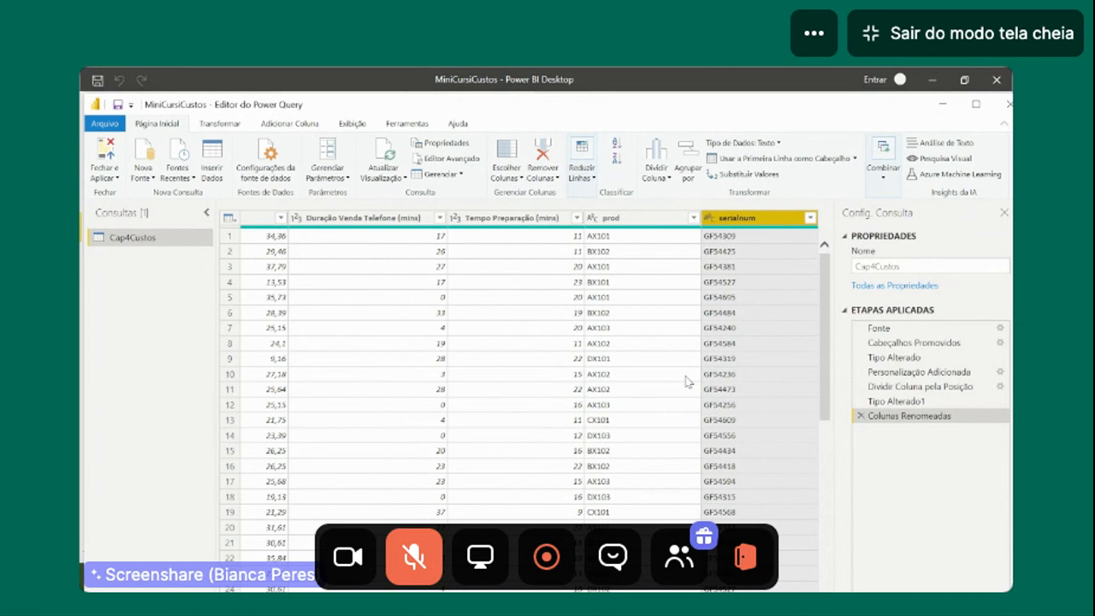
Remove the column rename, type change and column split from the query's applied steps.
click(860, 417)
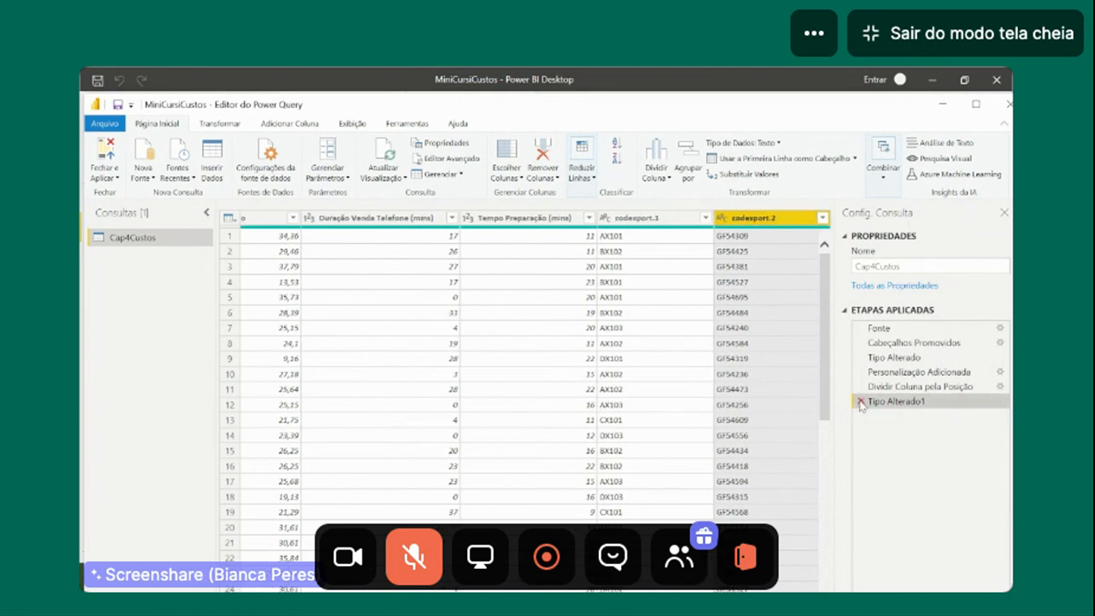
click(860, 402)
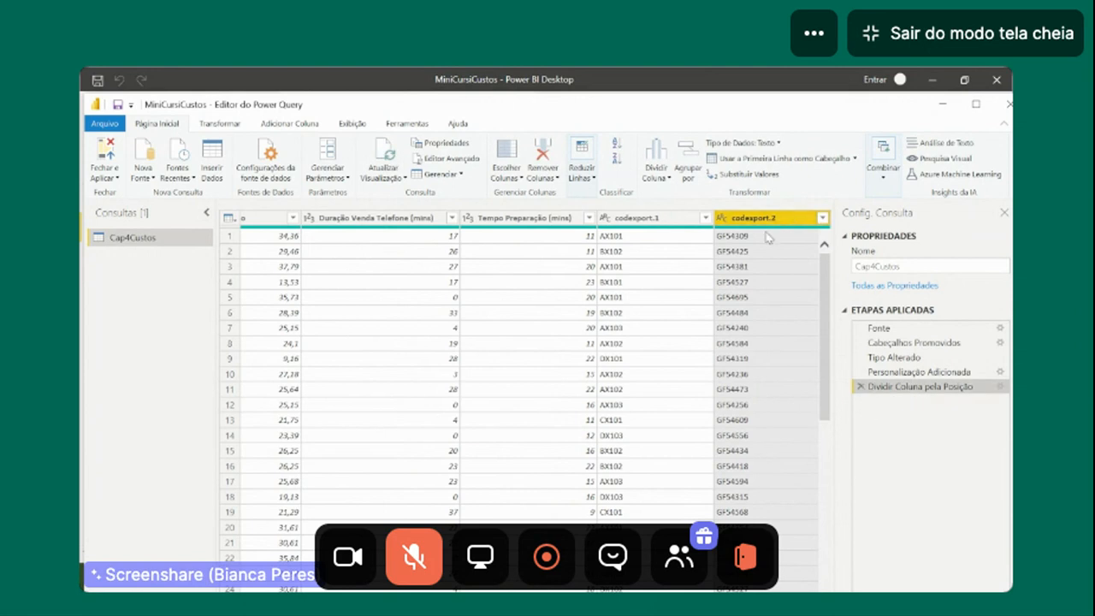
click(861, 386)
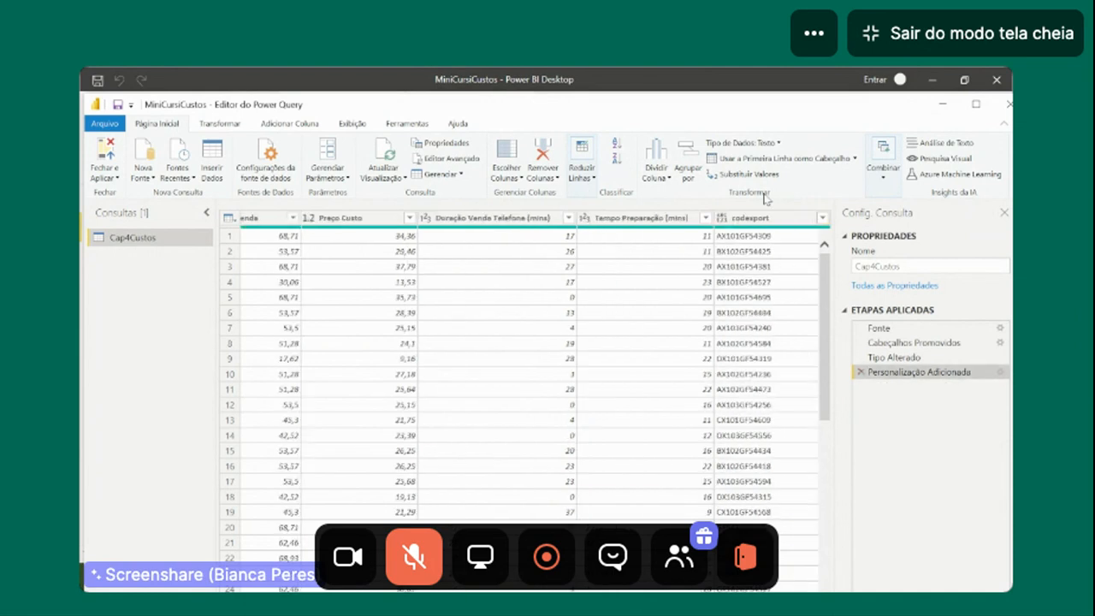
Split the restored codexport column by number of characters again, with 5 characters, once as far left as possible.
click(773, 224)
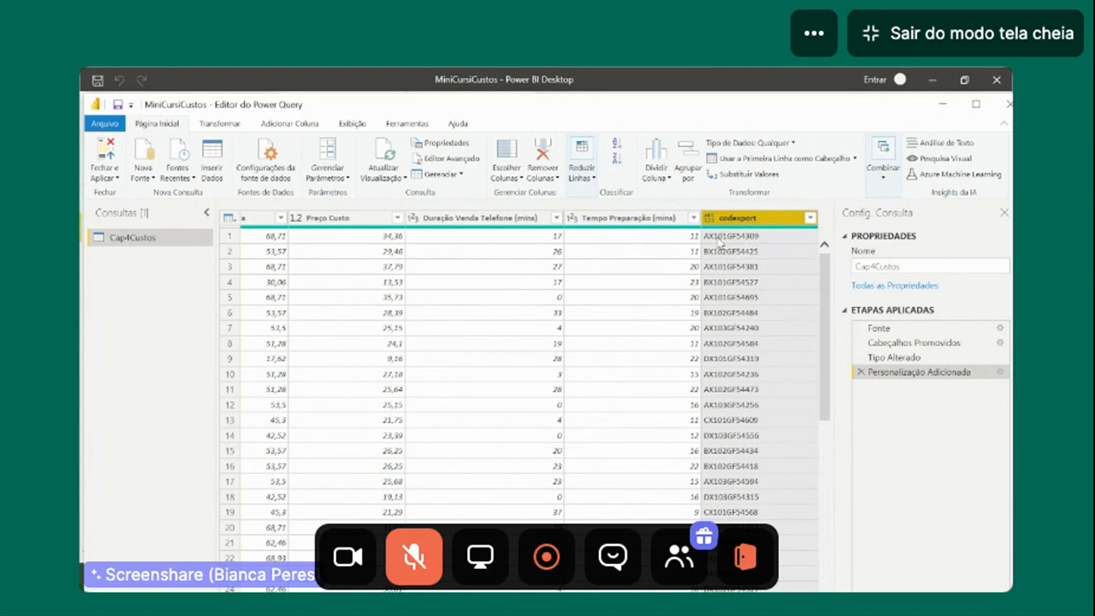
click(671, 178)
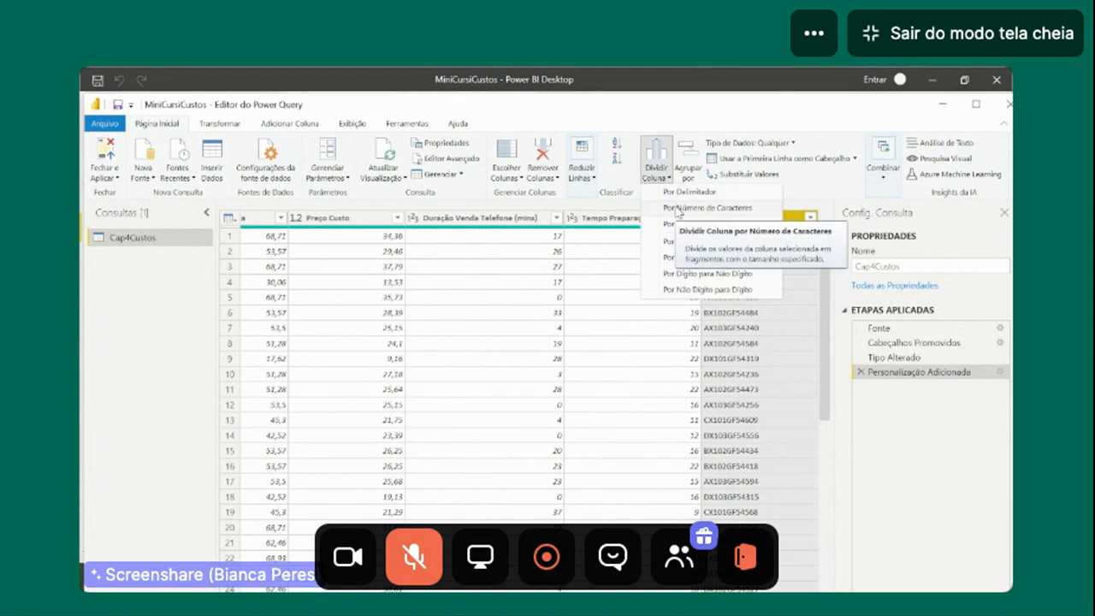
click(676, 209)
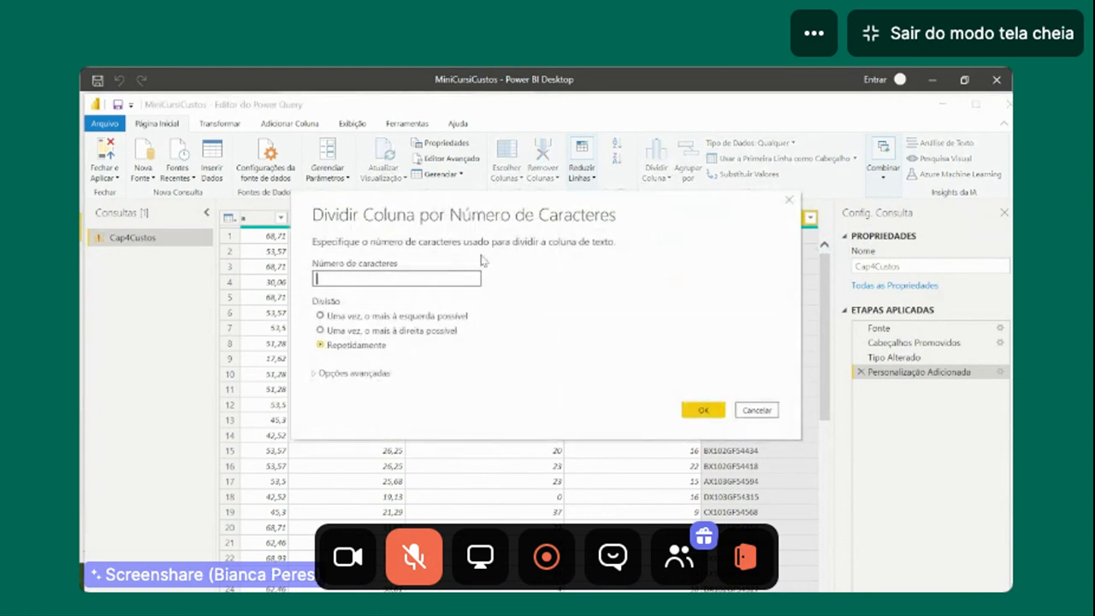
text(5)
click(324, 317)
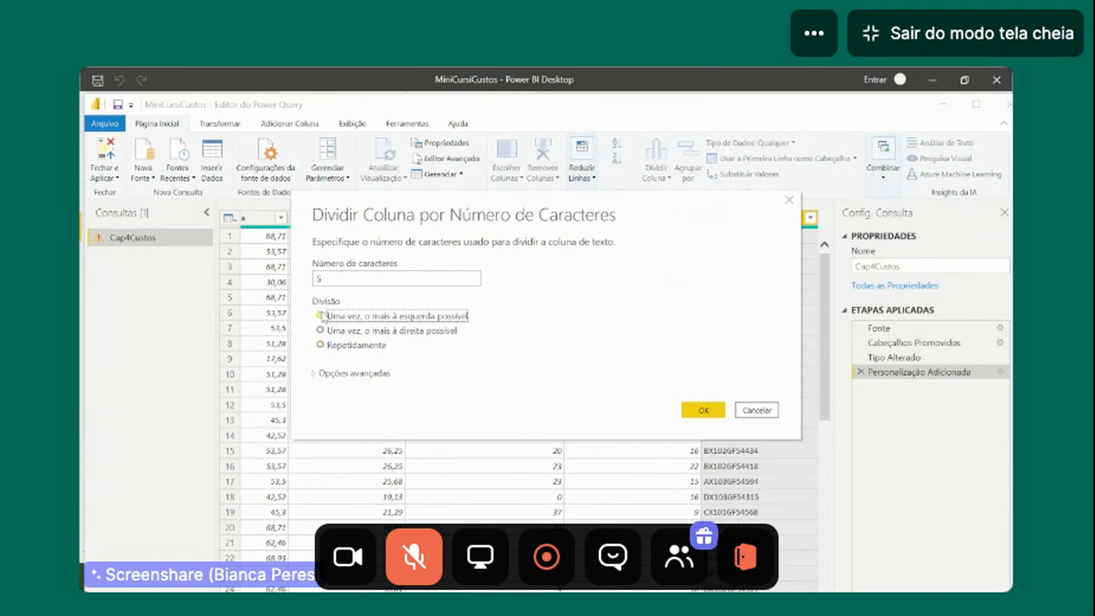
click(693, 408)
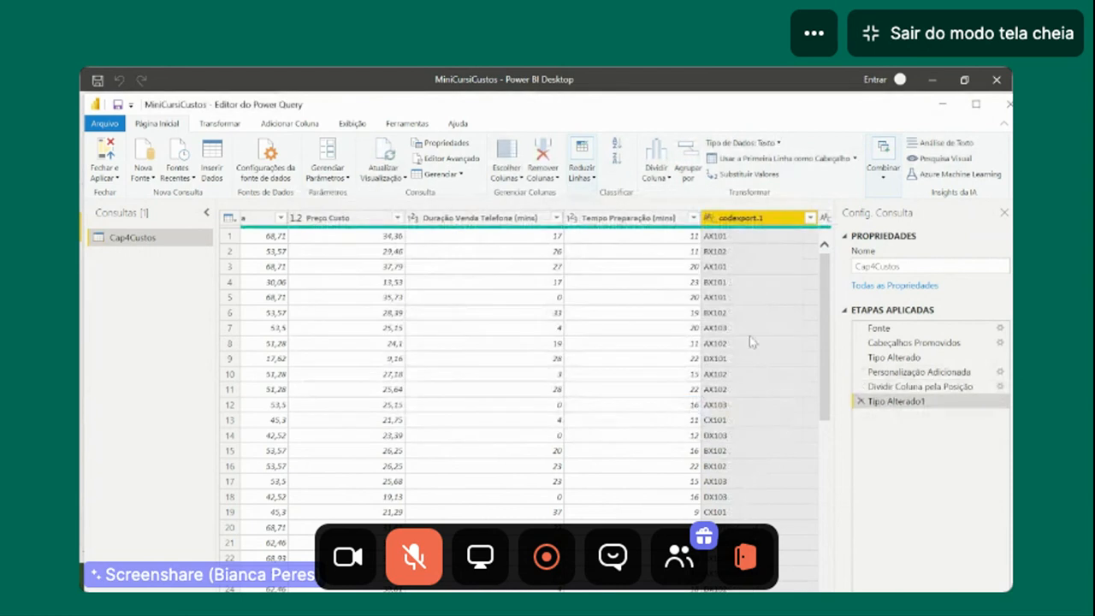
Rename the codexport.1 column holding the product codes as prod.
double_click(766, 219)
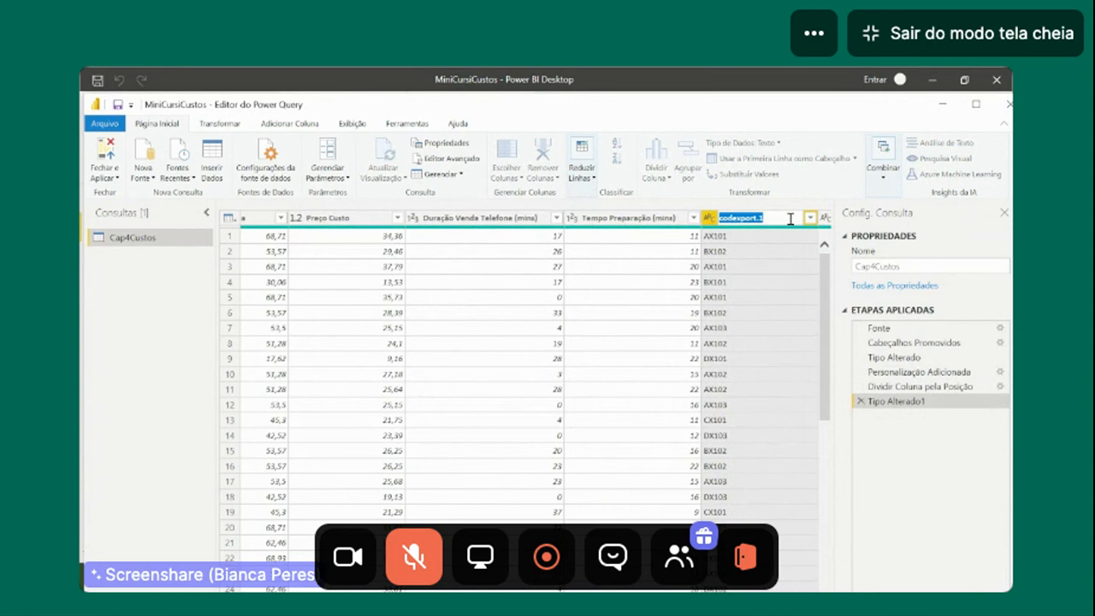
text(port)
key(BackSpace)
key(BackSpace)
key(BackSpace)
text(rod)
key(Return)
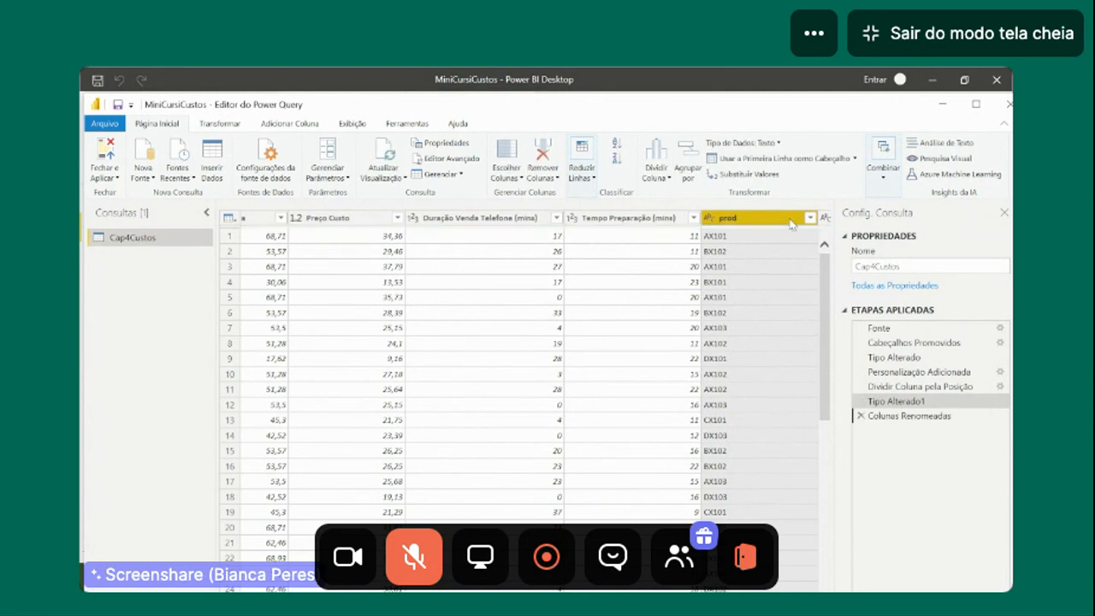
Rename the codexport.2 column as serialnumb, then close the Power Query editor and apply the changes to the data model.
click(740, 297)
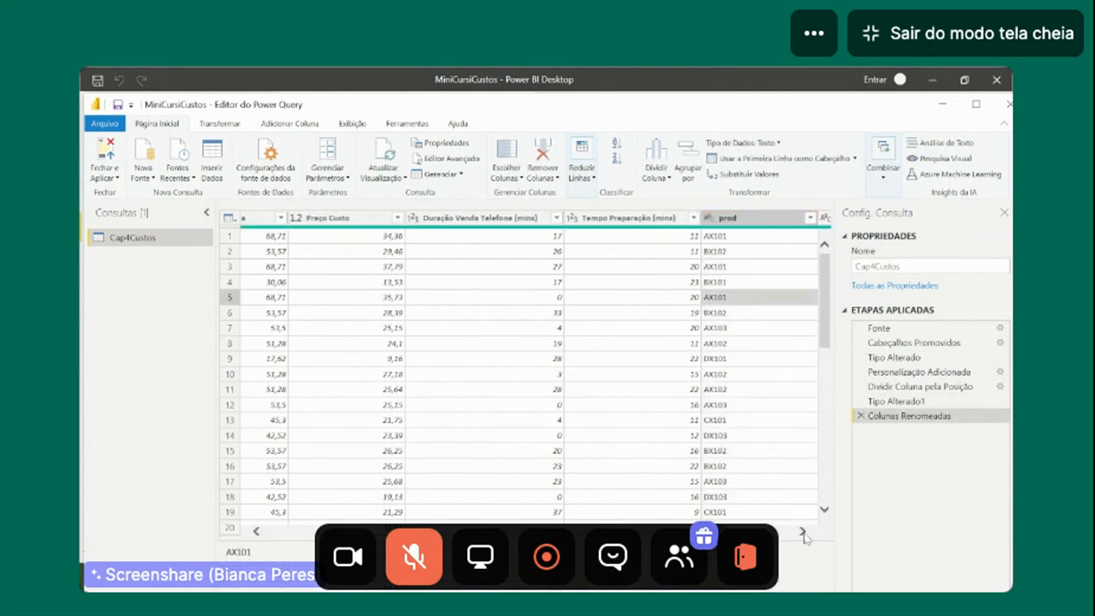
click(801, 532)
double_click(780, 221)
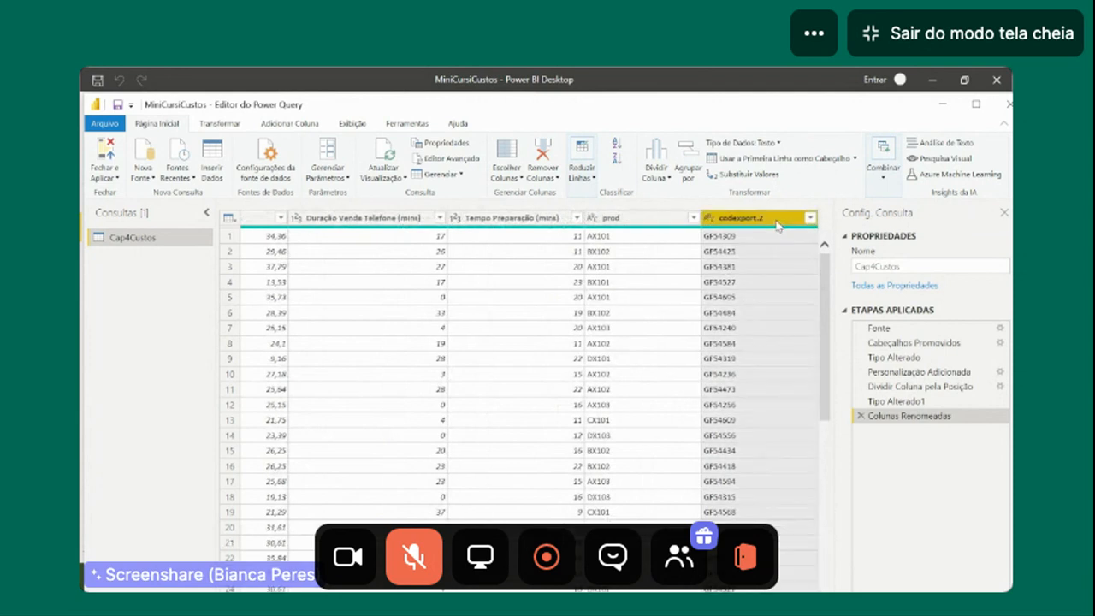
text(ser)
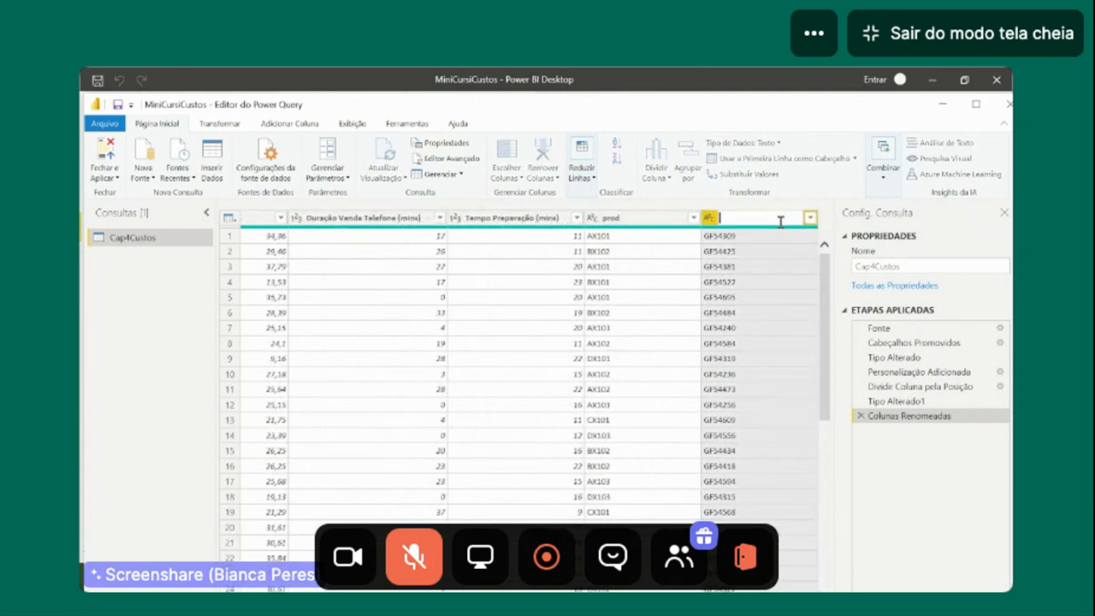
text(ialnumb)
key(Return)
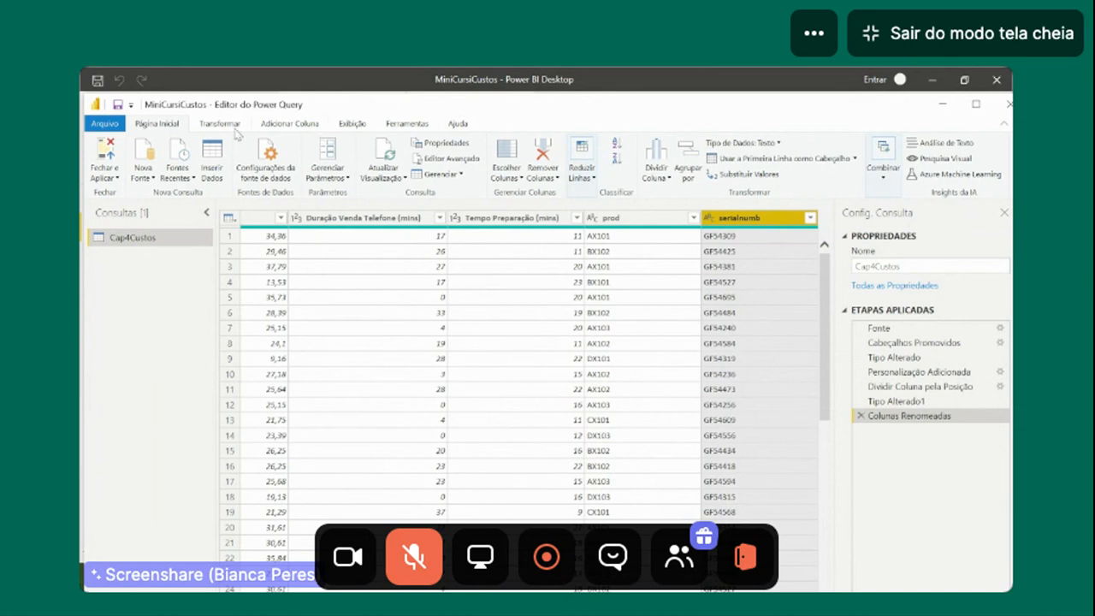
click(107, 154)
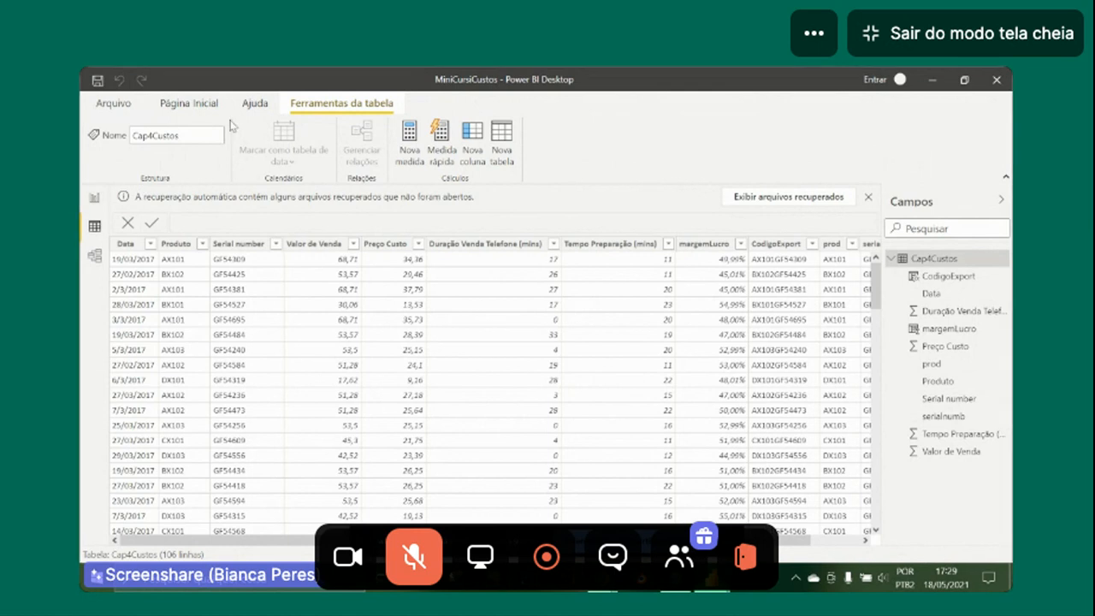
Create a new blank report and dismiss its welcome screen.
click(111, 105)
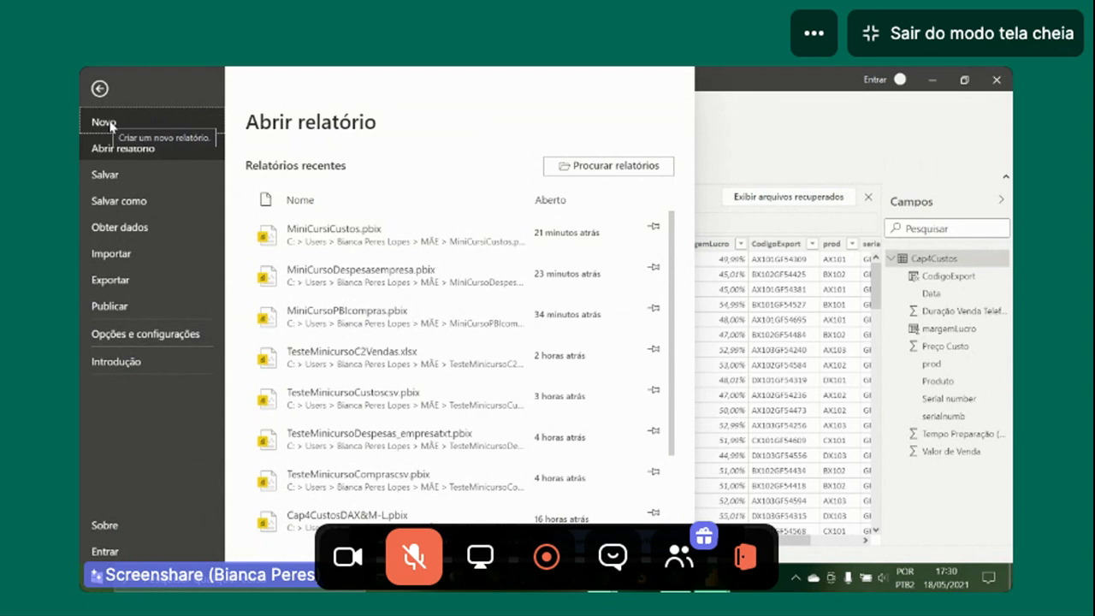
click(110, 125)
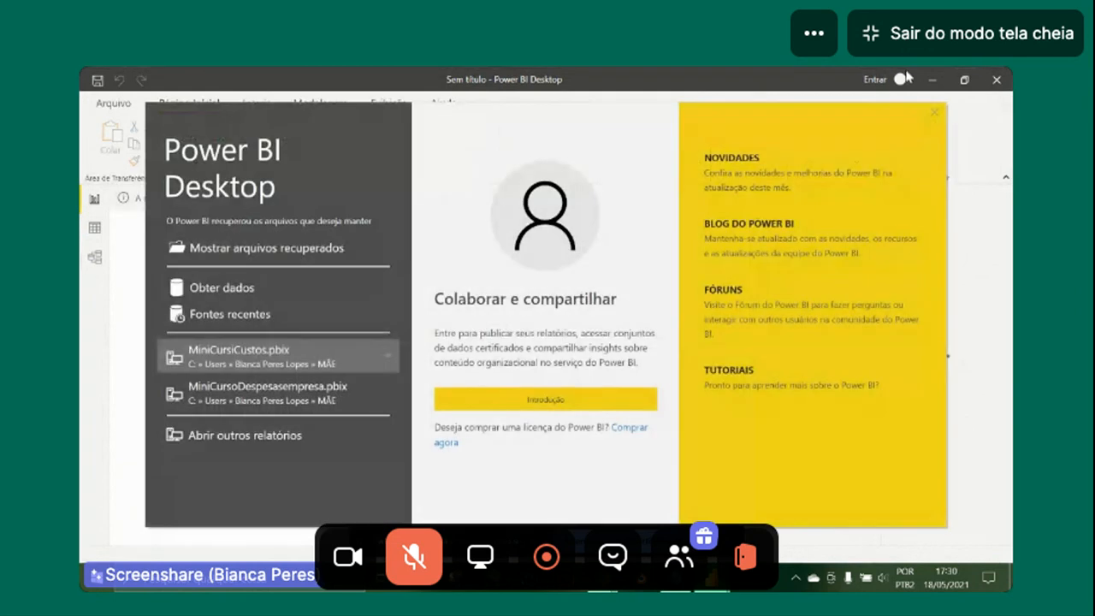
click(934, 113)
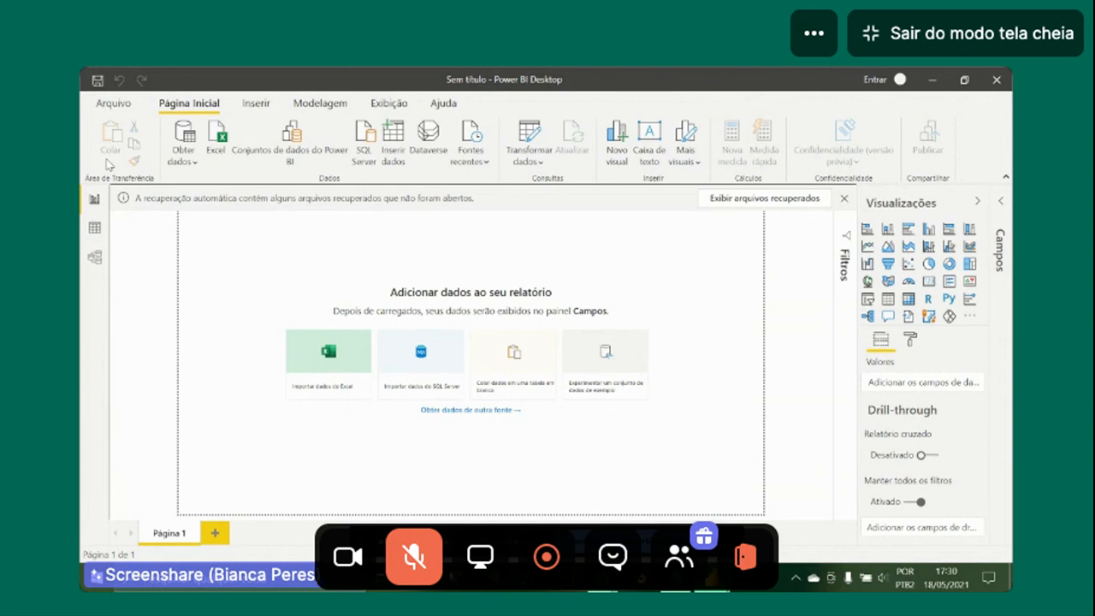
Set the current file's import locale to Inglês (Estados Unidos) in the regional settings and confirm the options.
click(104, 107)
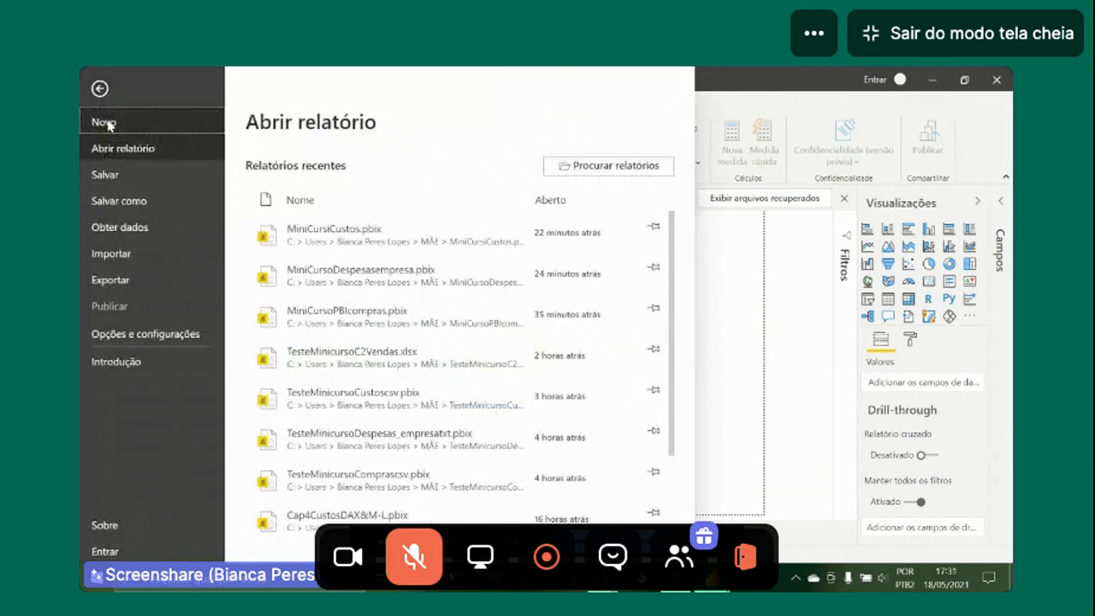
click(154, 341)
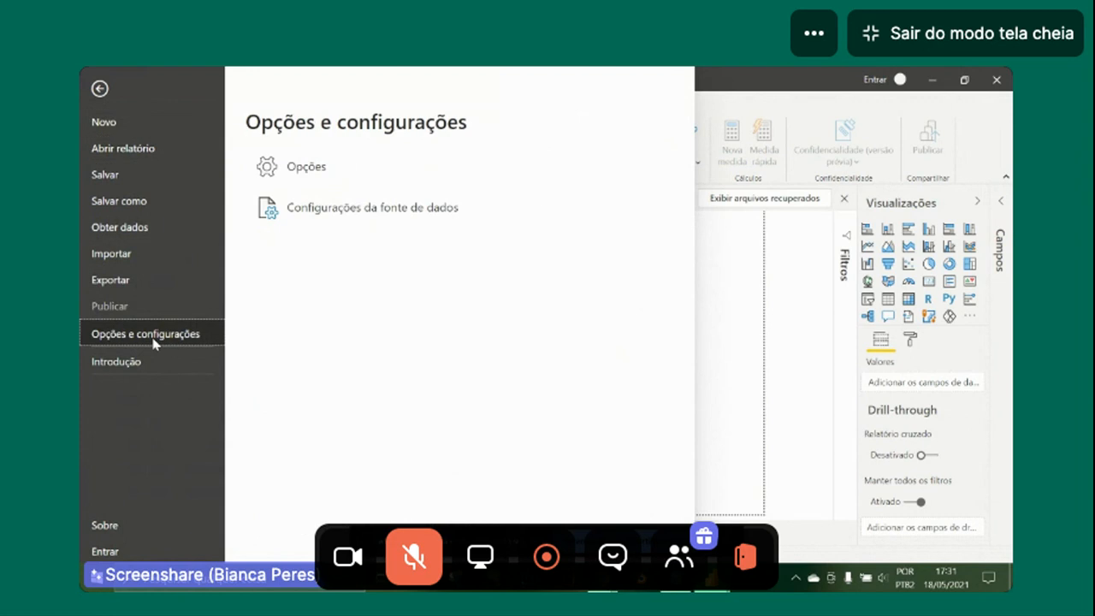
click(310, 169)
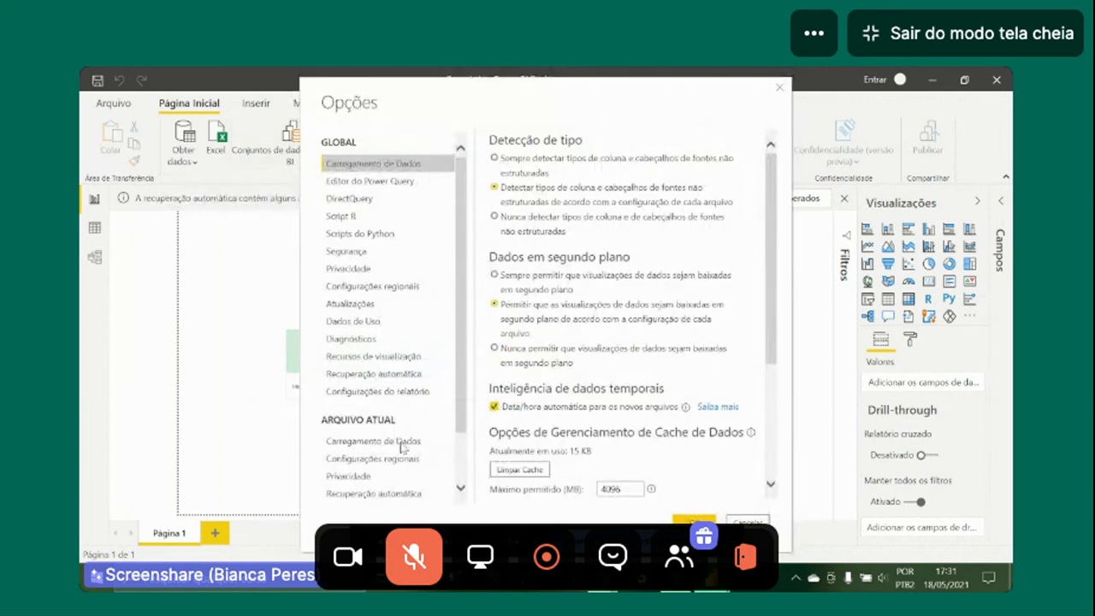
click(366, 460)
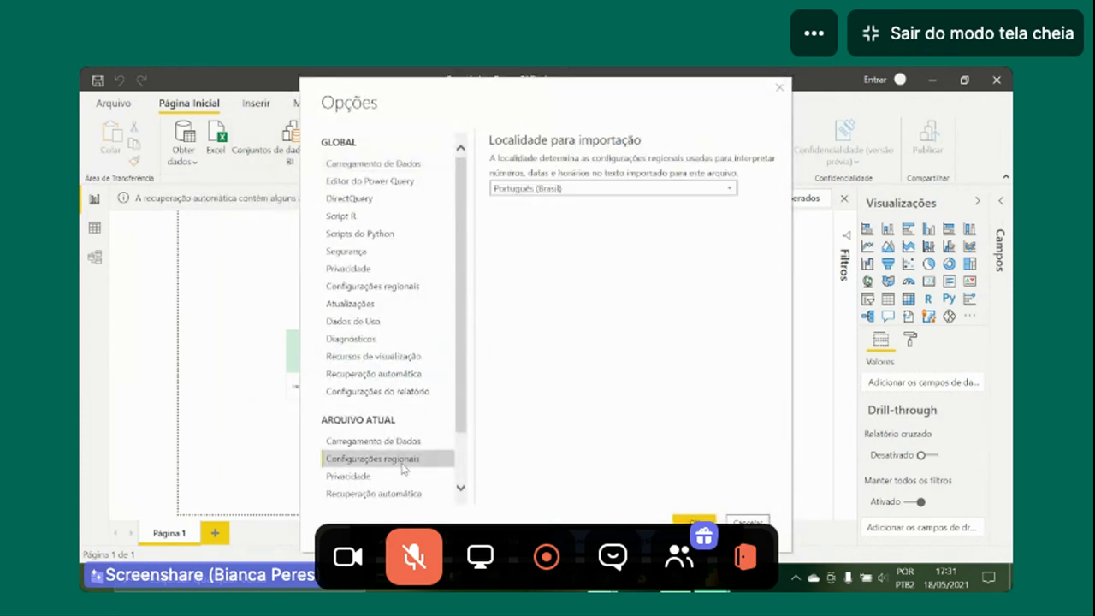
click(731, 188)
scroll(723, 293, up, 20)
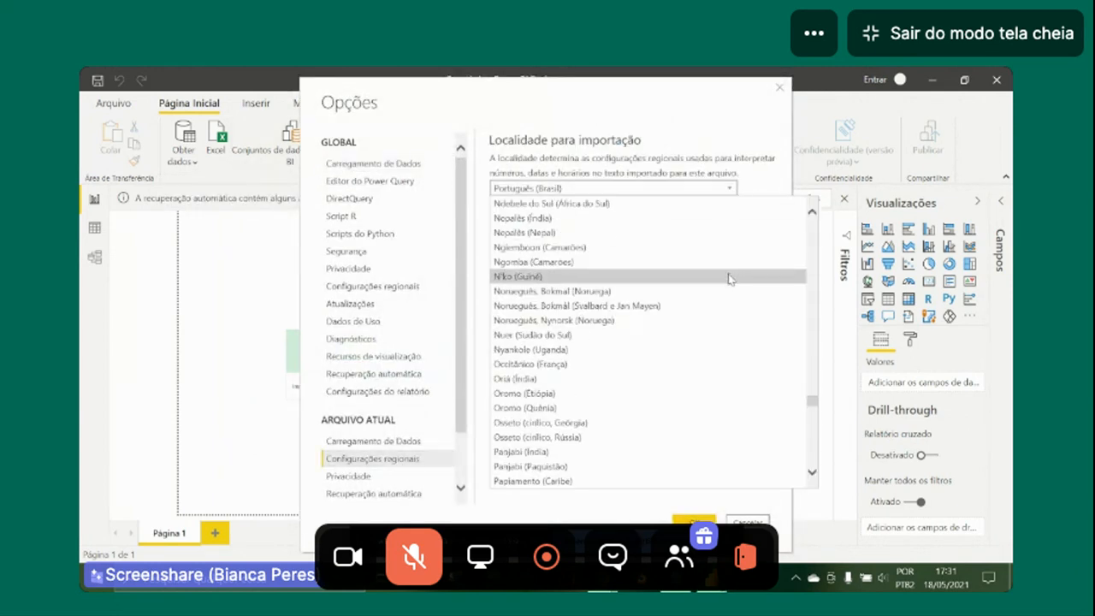
scroll(731, 221, up, 15)
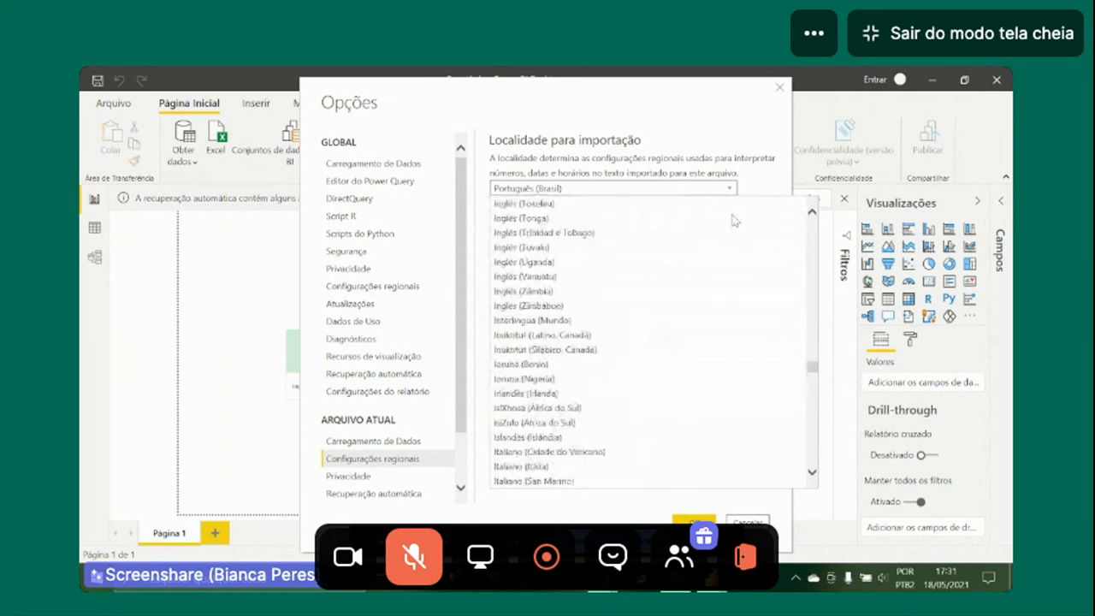
scroll(732, 220, up, 6)
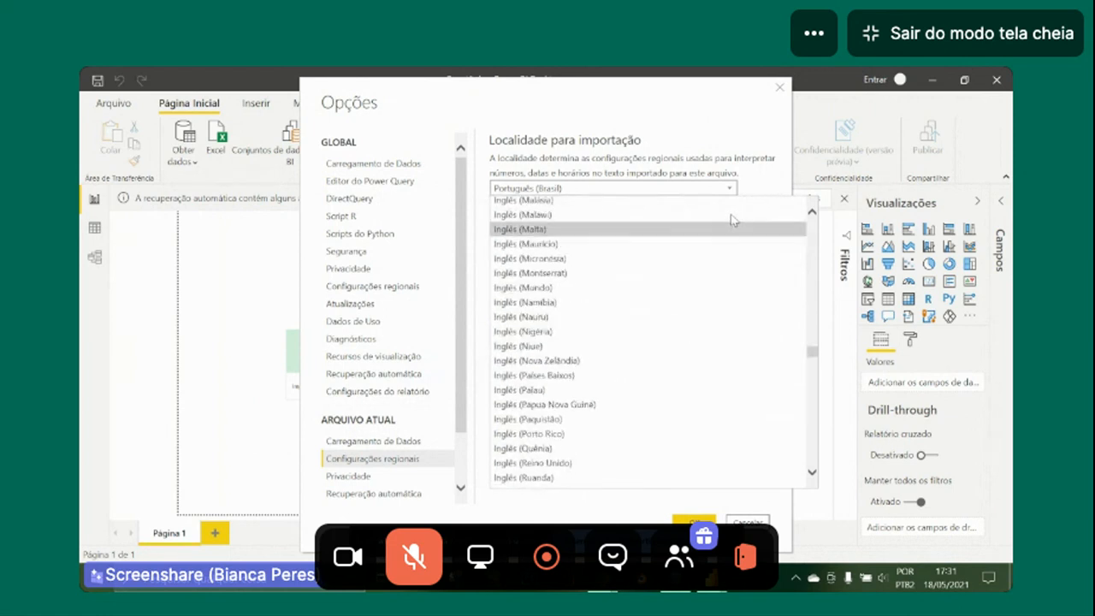
scroll(731, 221, up, 3)
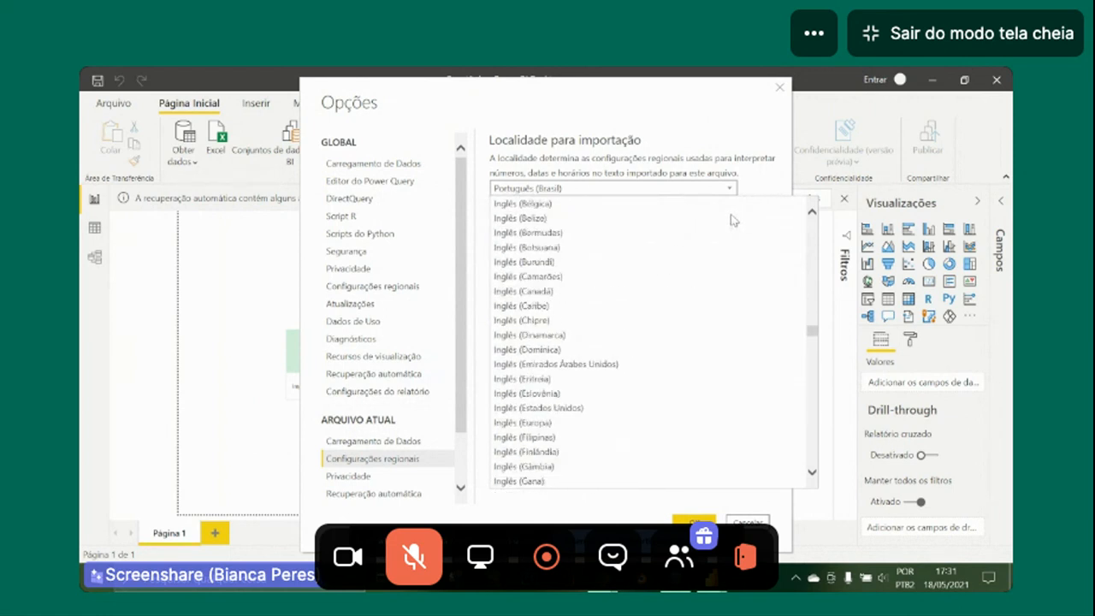
click(596, 408)
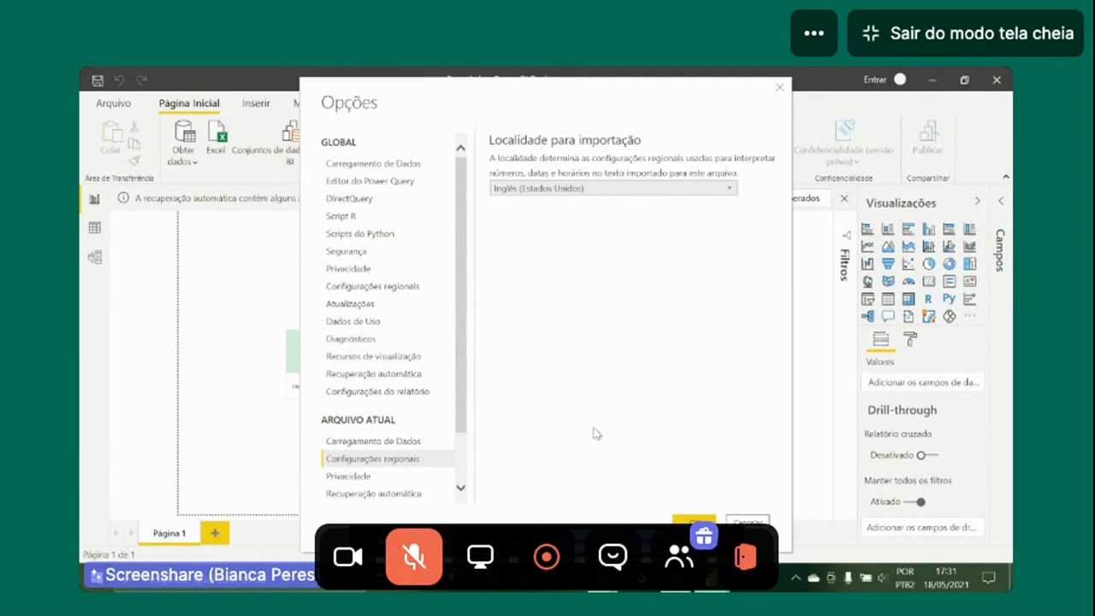
click(691, 522)
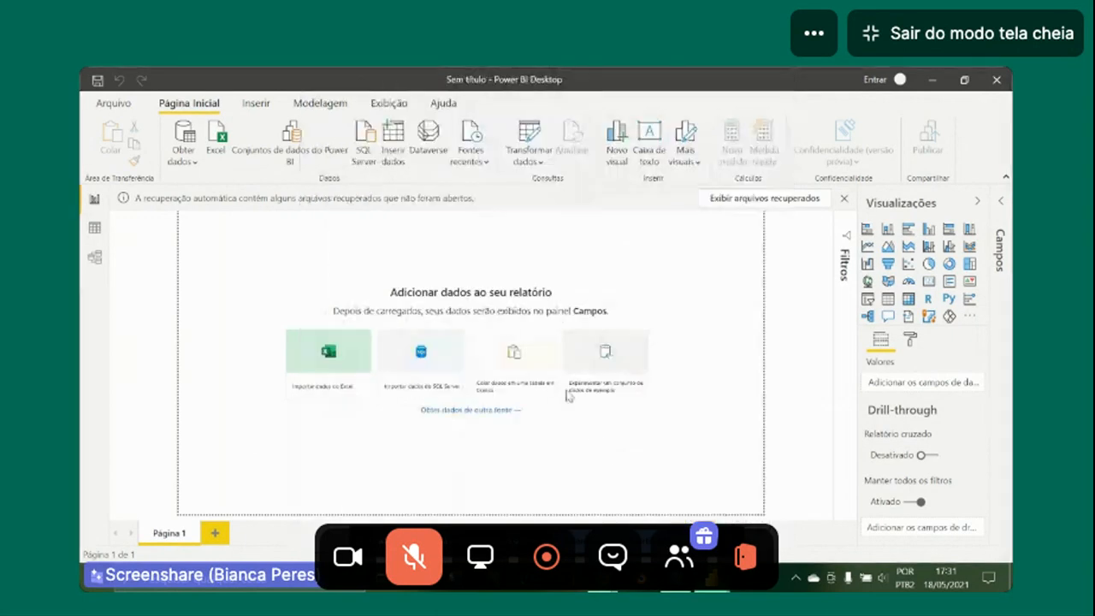
Apply the pending query changes and save the report as MiniCursoC2Vendas in the MÃE folder.
click(97, 81)
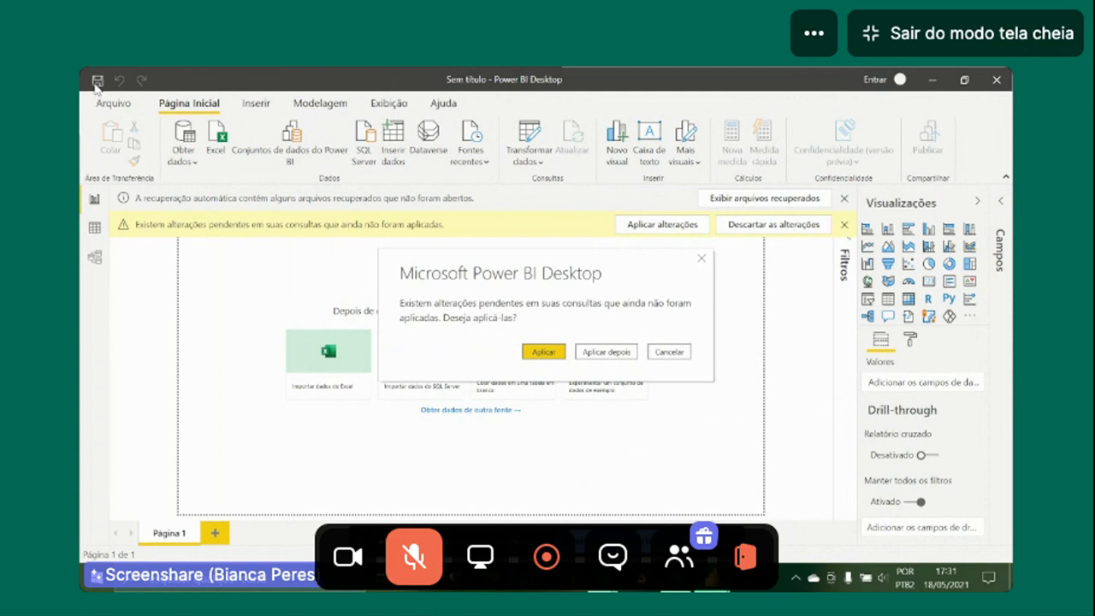
click(541, 351)
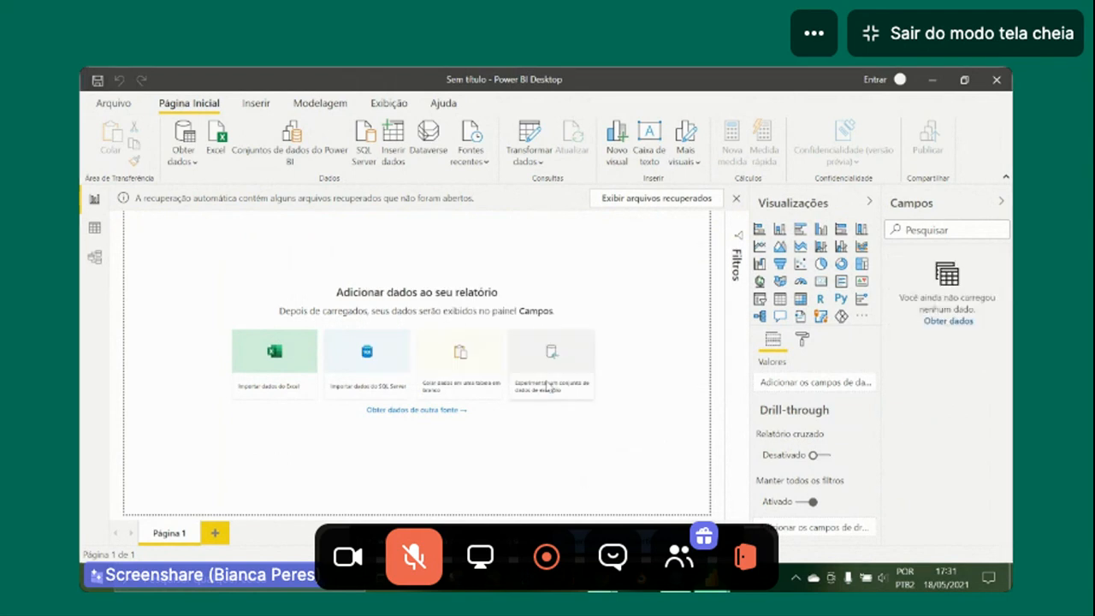
key(ctrl+s)
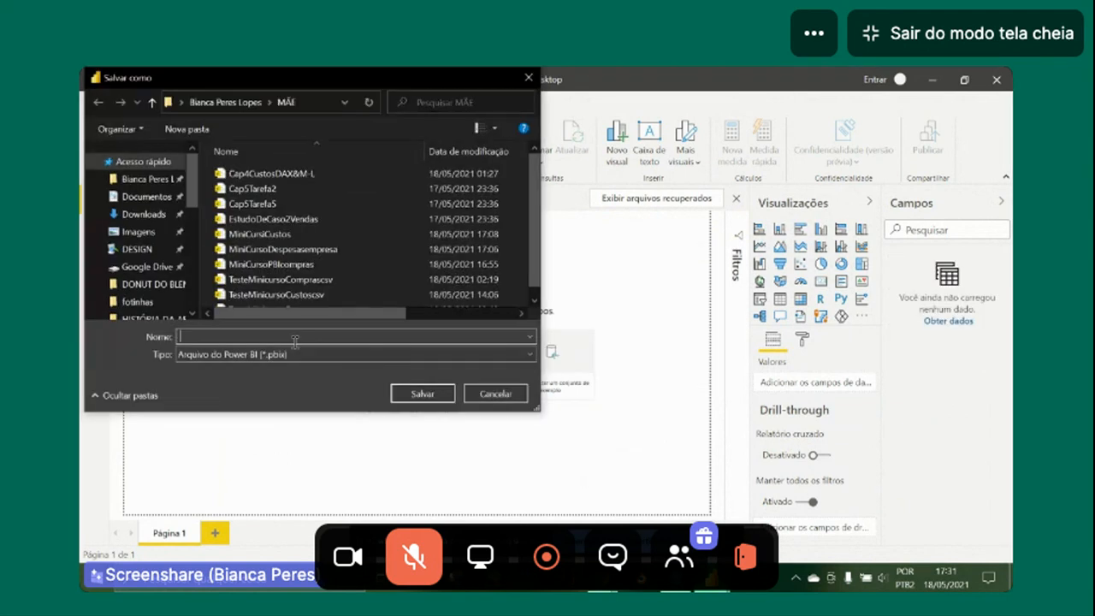
text(Mini)
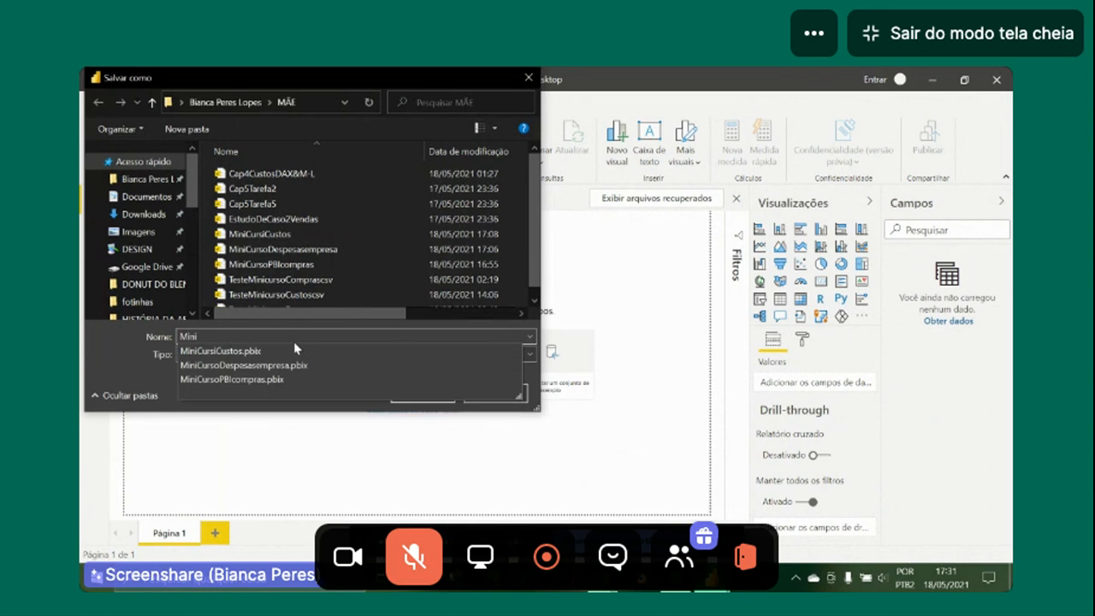
text(Curso)
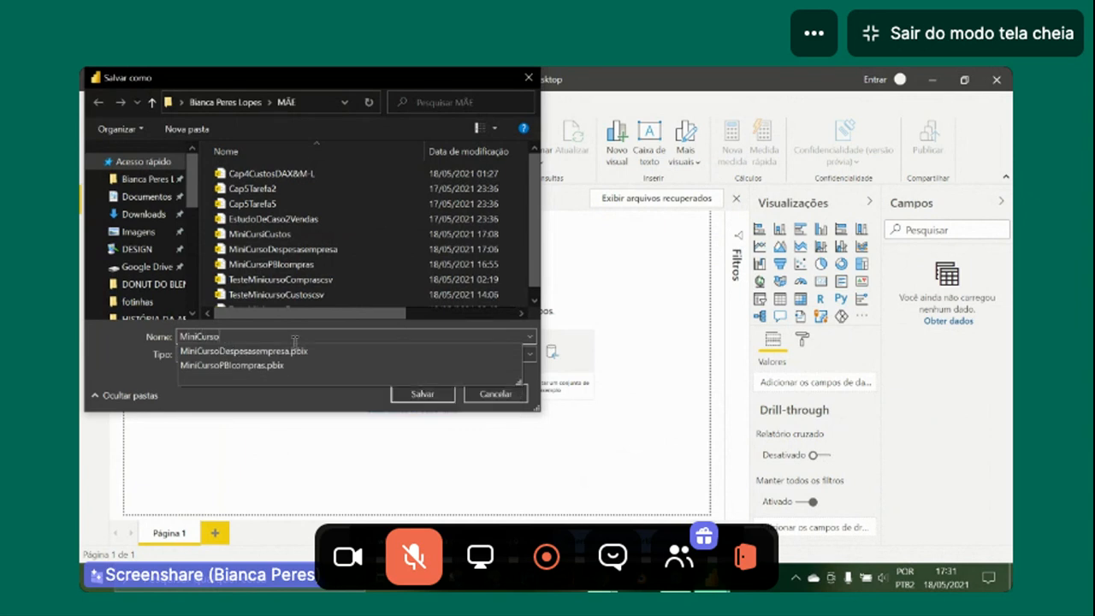
text(C2)
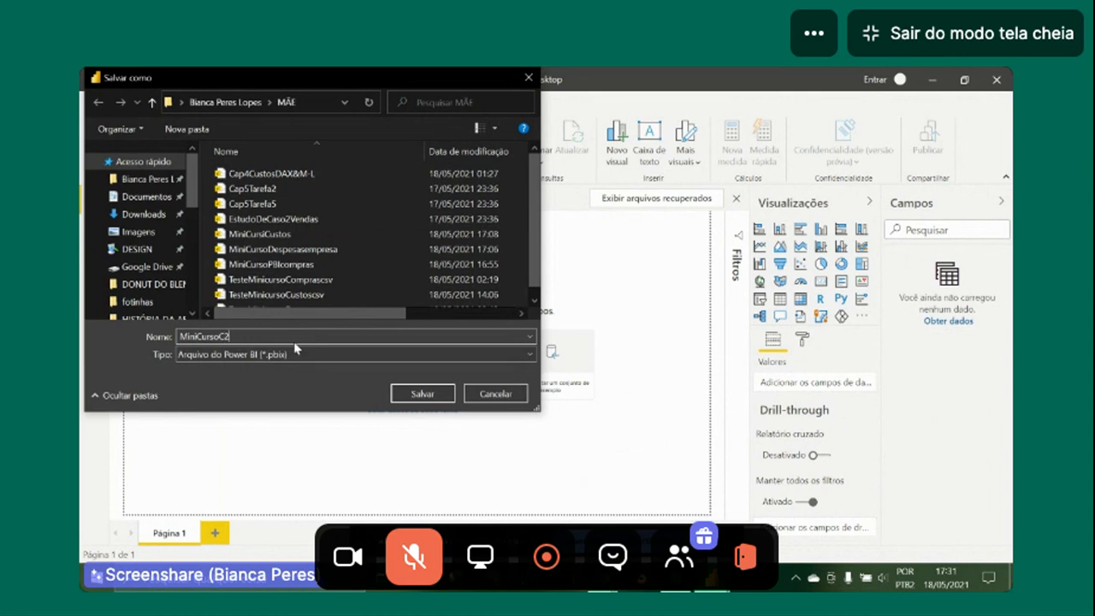
text(Vendas)
click(422, 394)
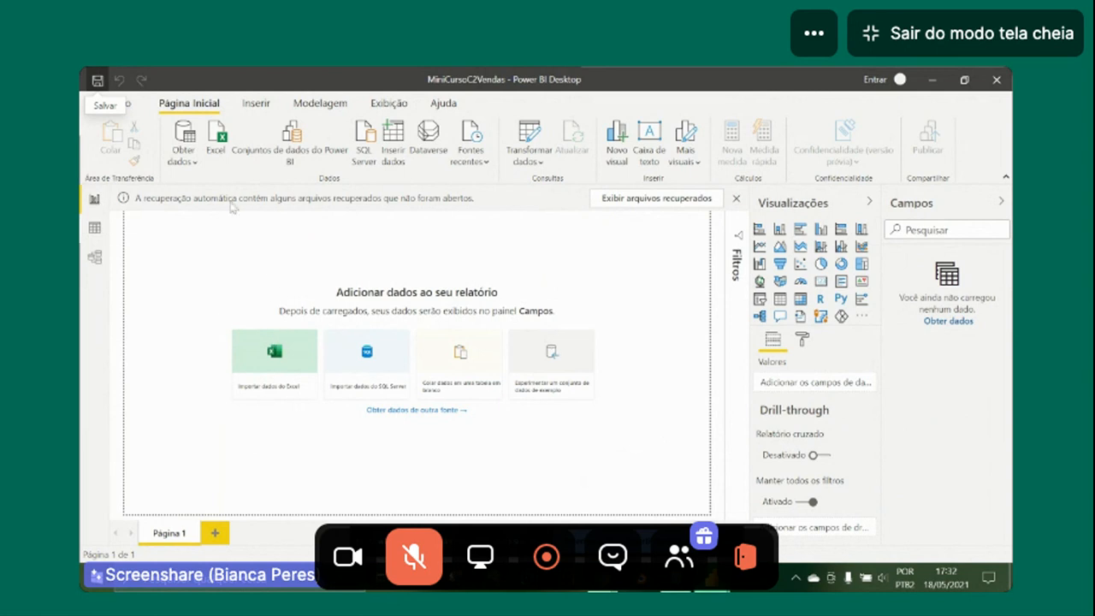
Get data from the Excel workbook Caso2Vendas in the MÃE folder.
click(196, 165)
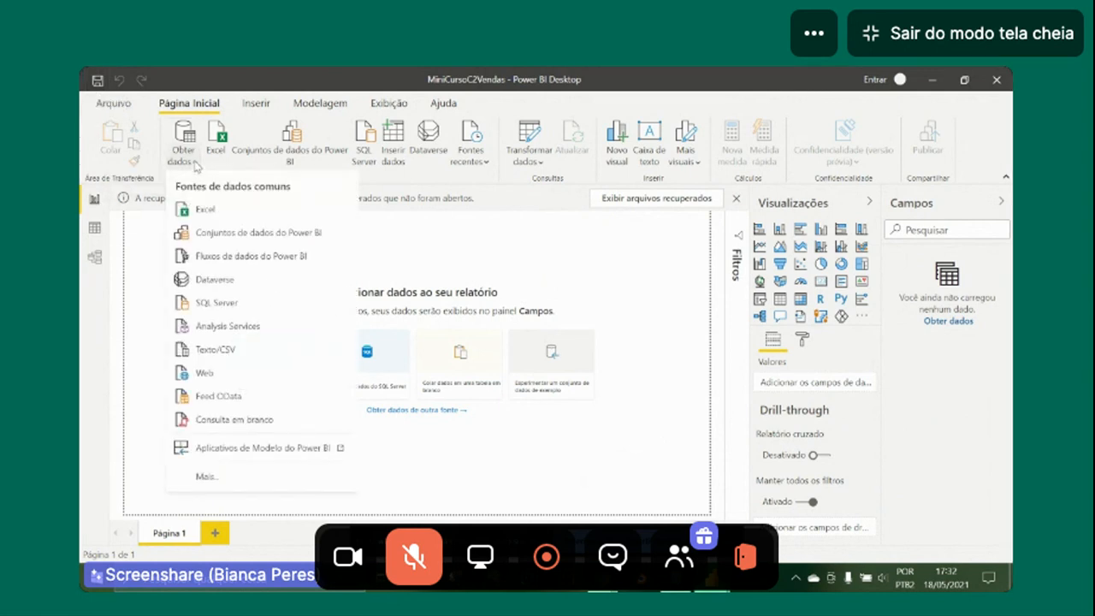
click(214, 212)
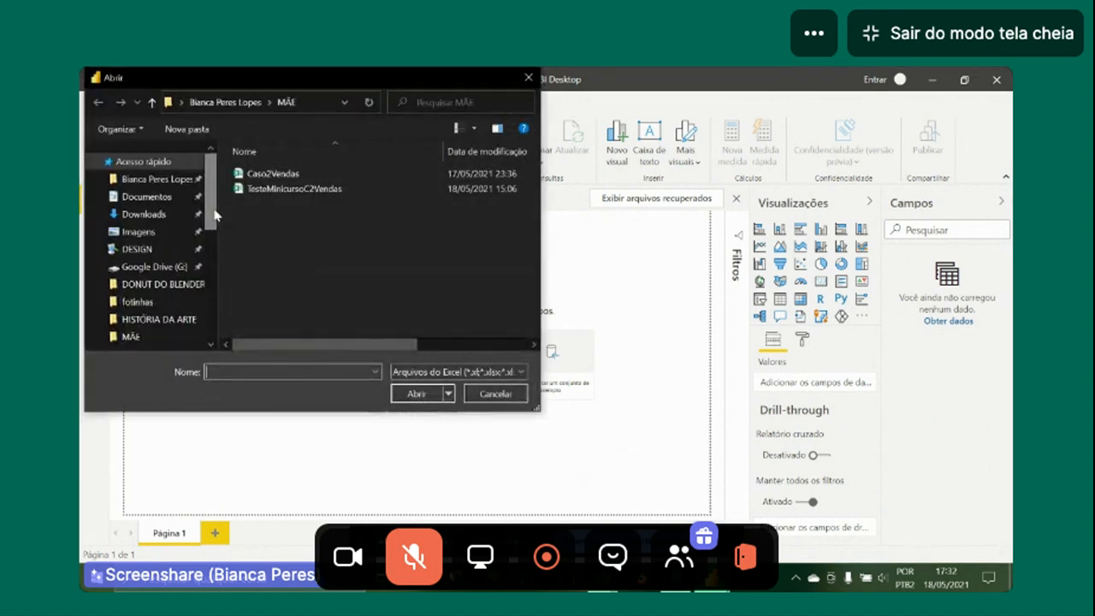
click(299, 175)
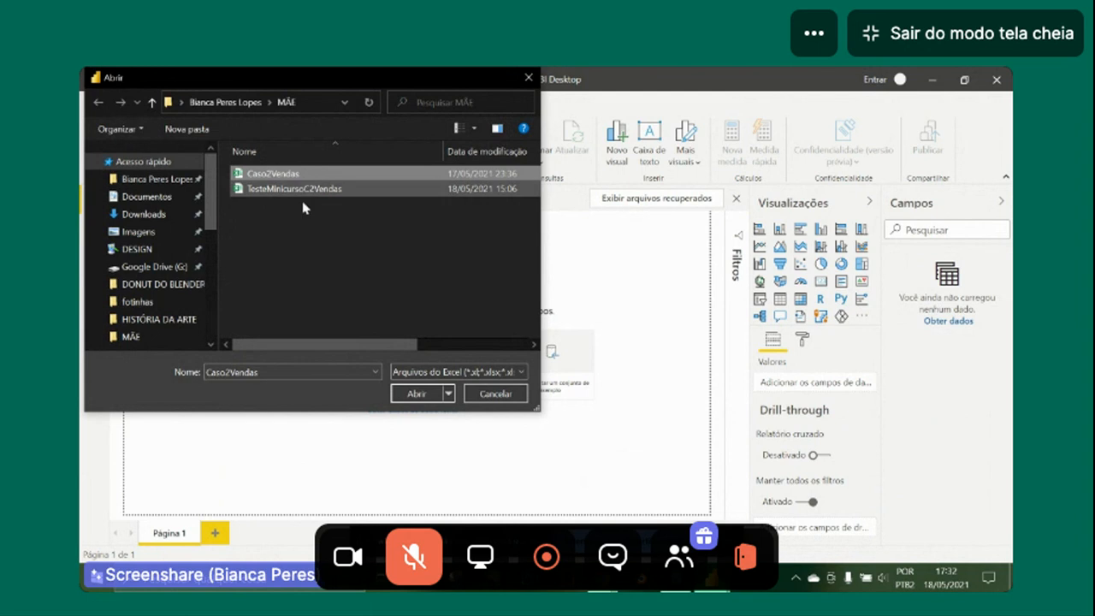
click(408, 399)
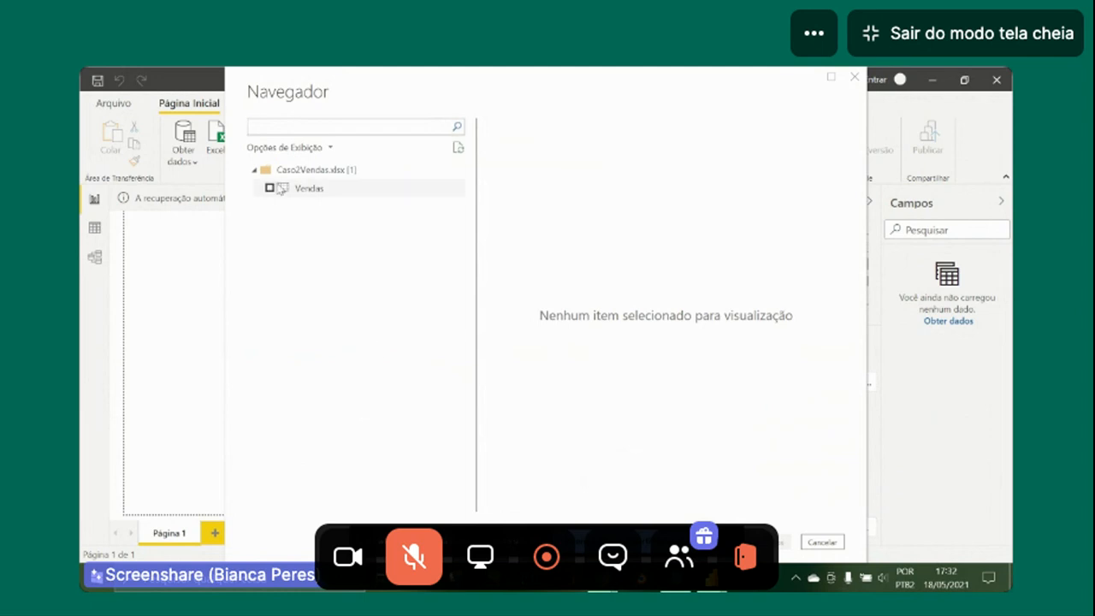
Preview the Vendas sheet of the workbook, load it into the report, and display the table in Data view.
click(275, 197)
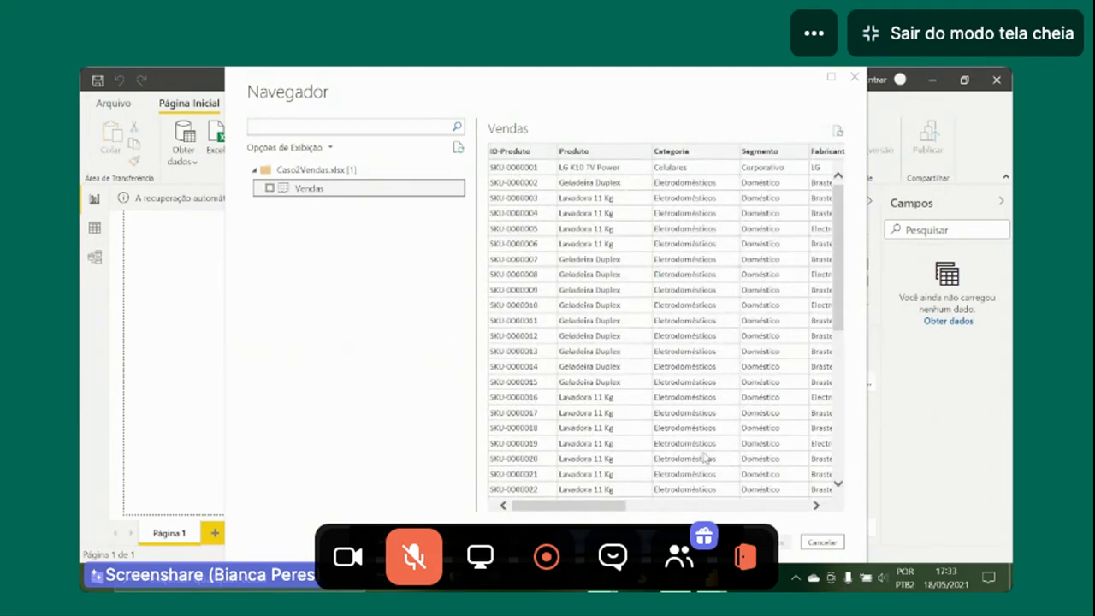
scroll(642, 319, down, 3)
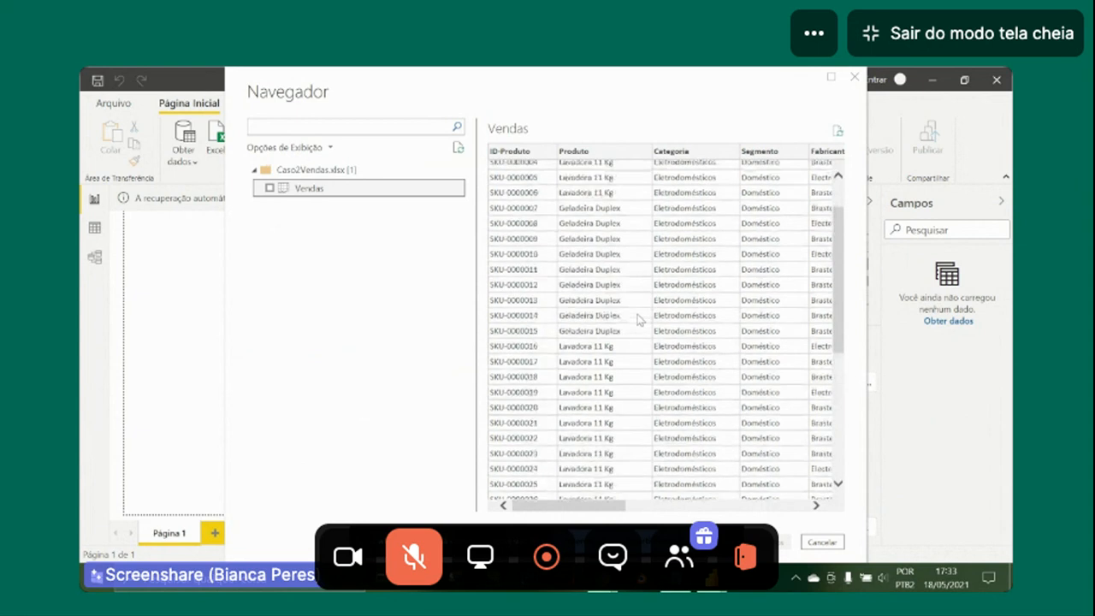
scroll(637, 308, down, 6)
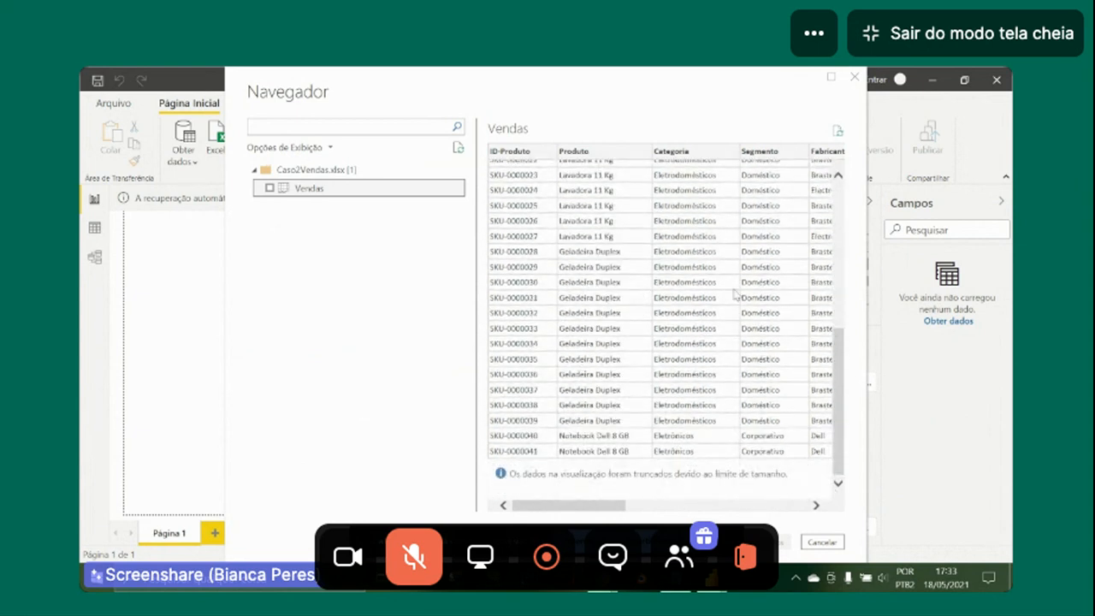
click(349, 557)
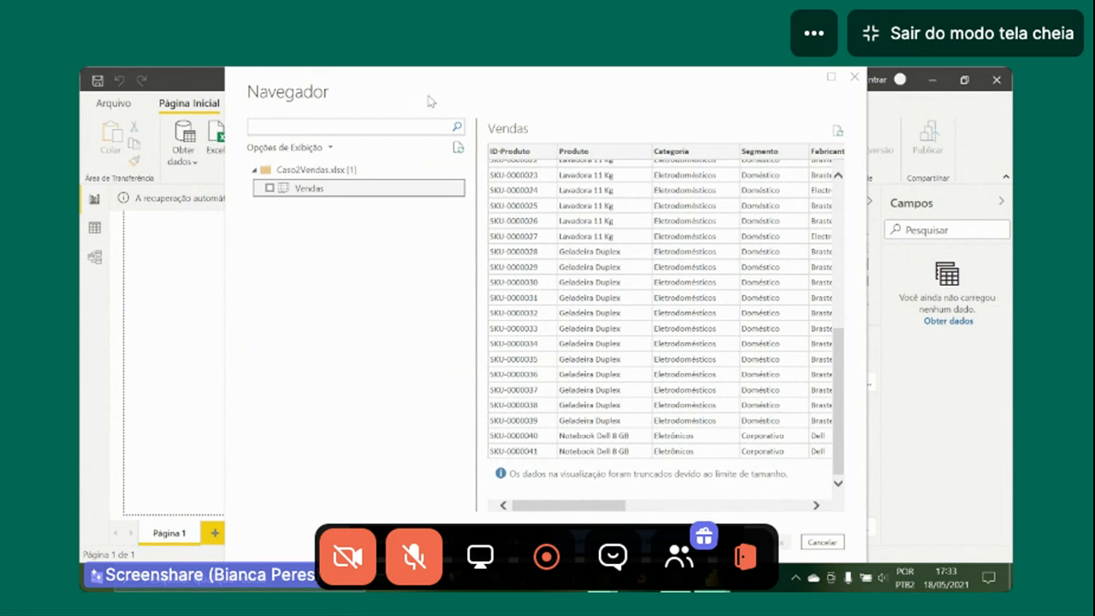
drag(430, 101, 557, 101)
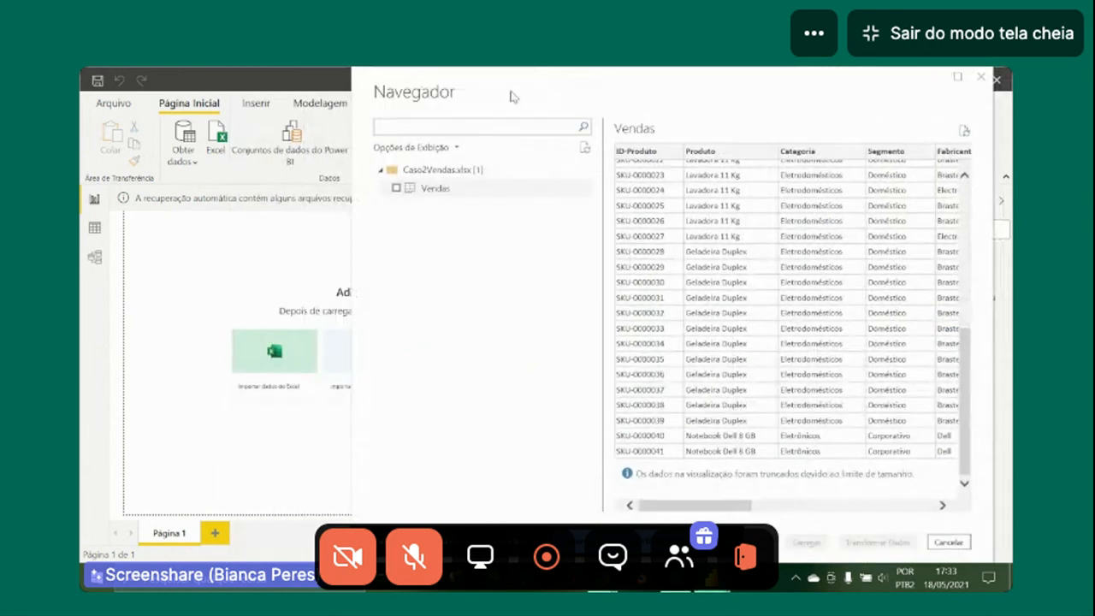
click(396, 188)
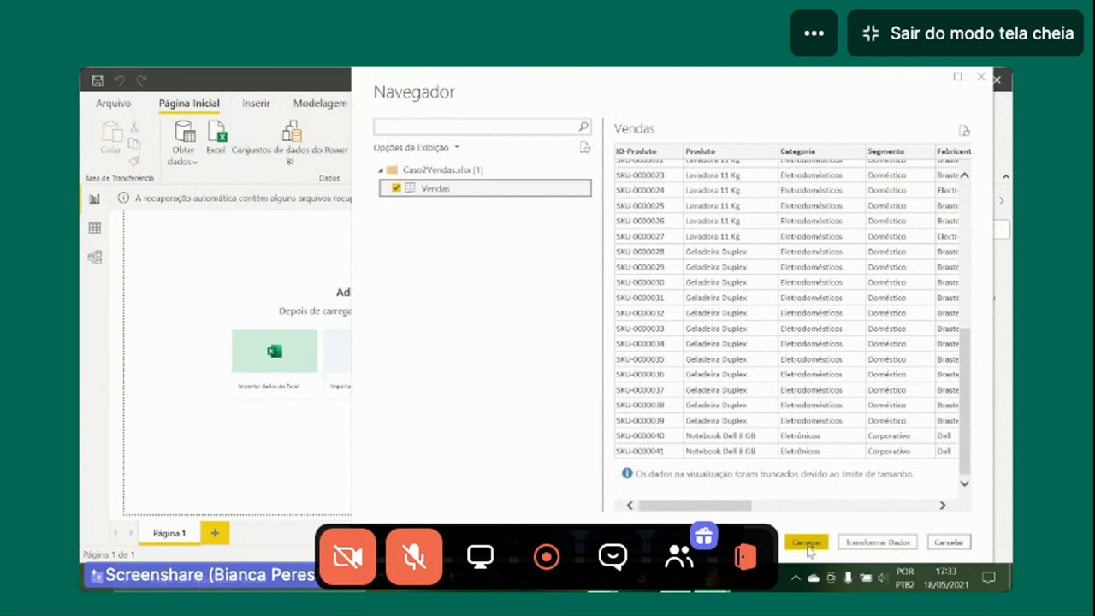
click(806, 543)
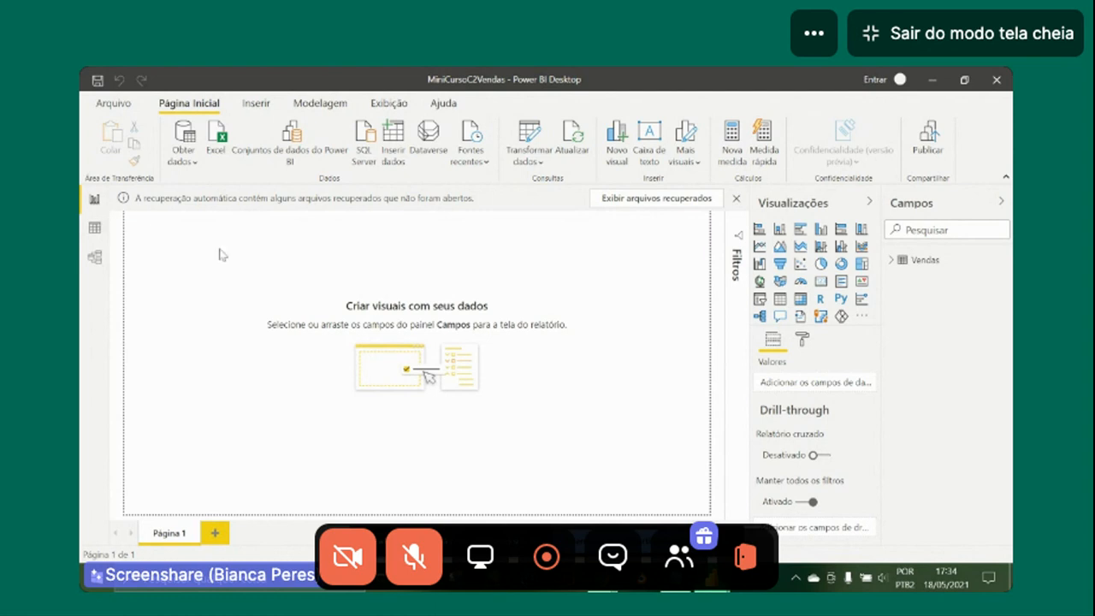
click(94, 229)
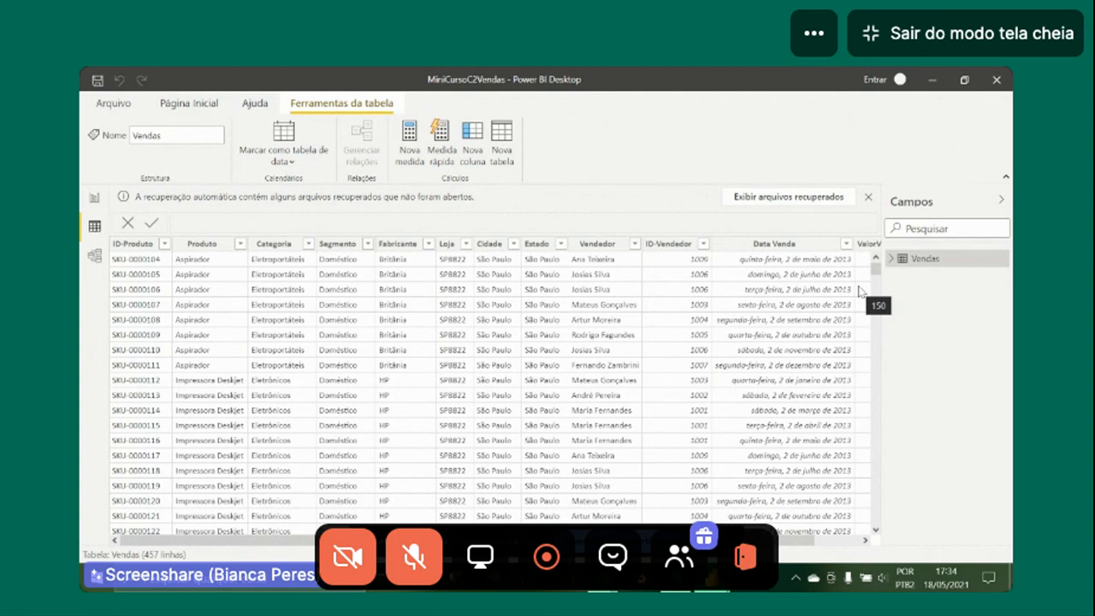
click(439, 562)
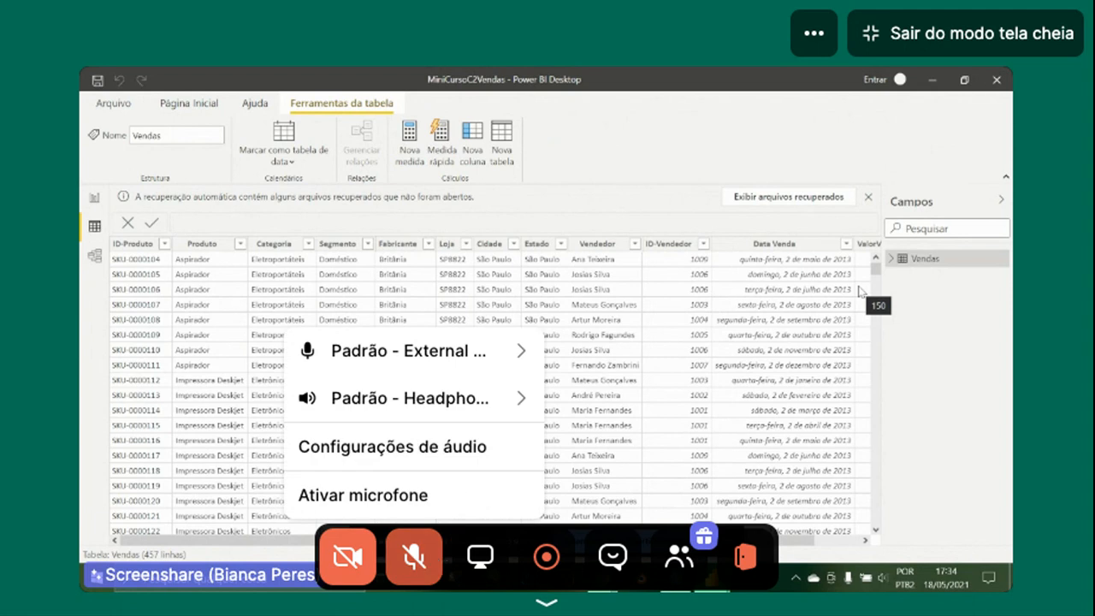
click(414, 554)
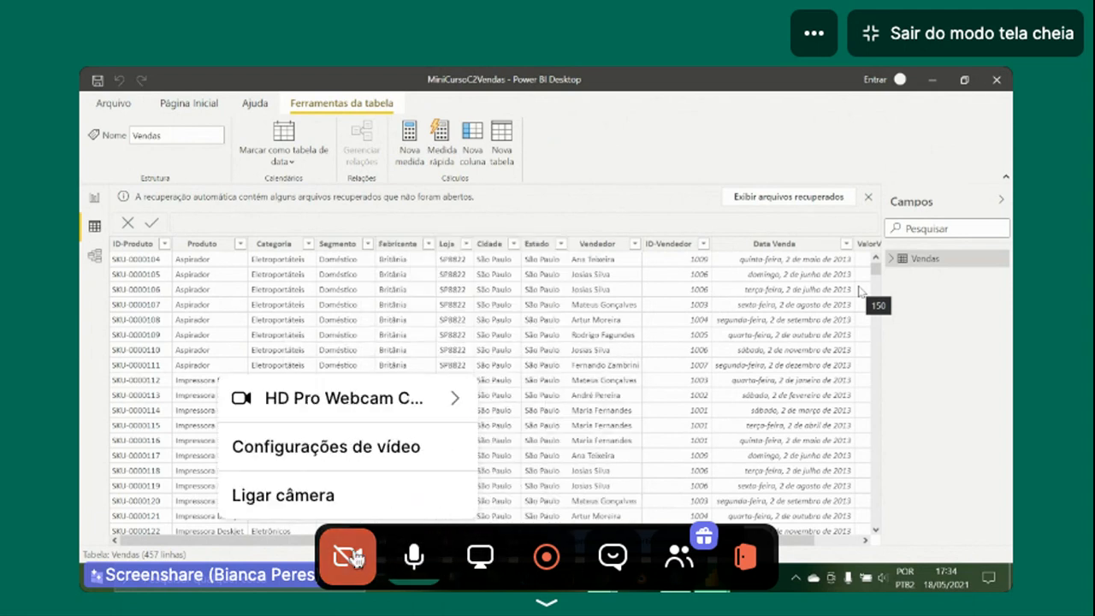
click(347, 556)
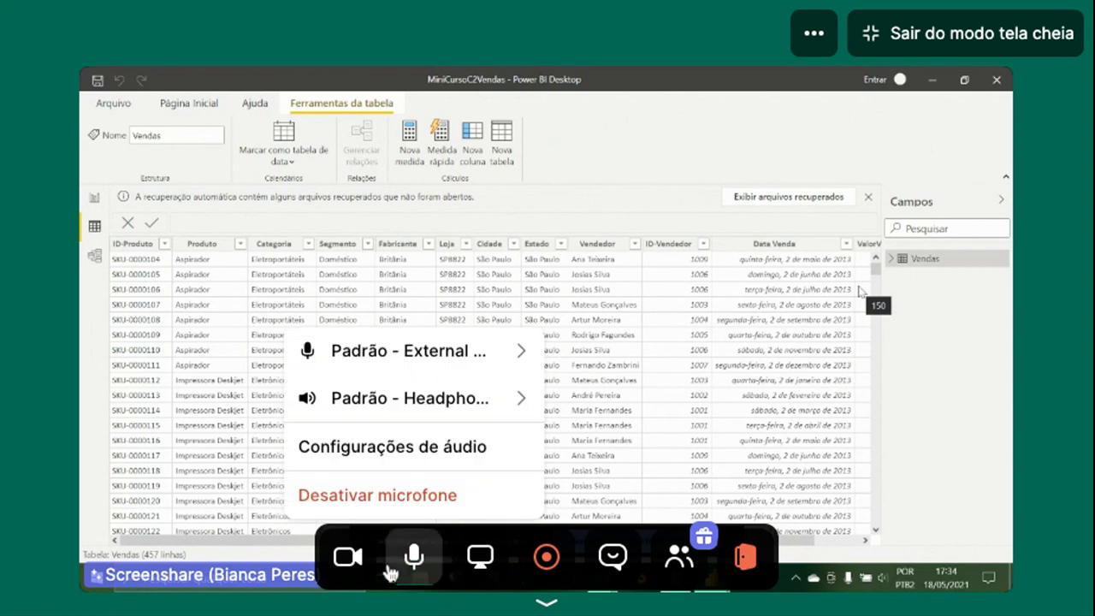
mouse_move(347, 575)
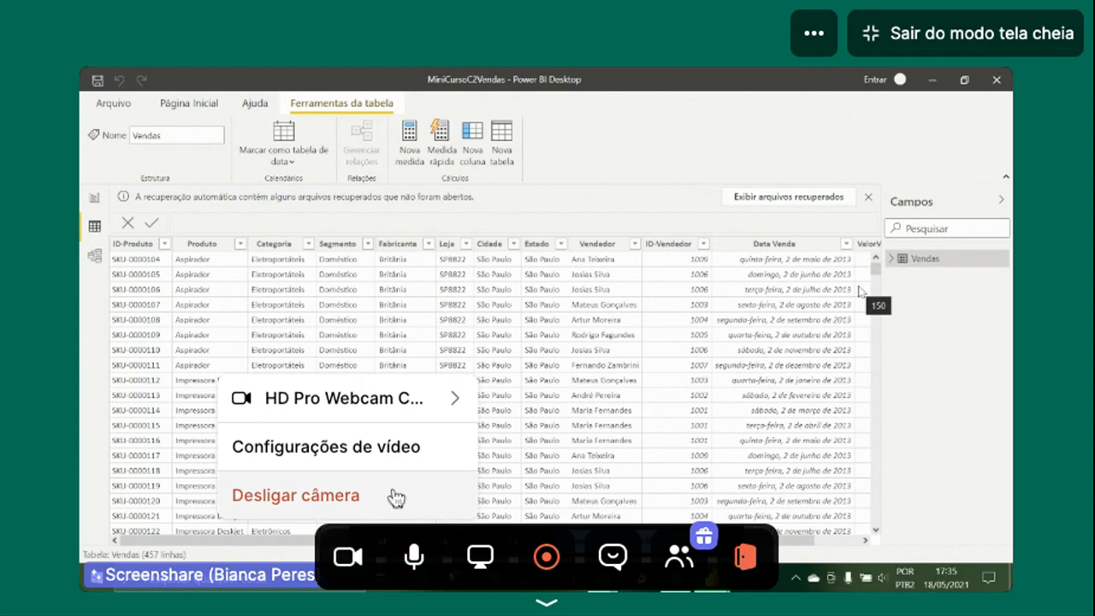
mouse_move(411, 557)
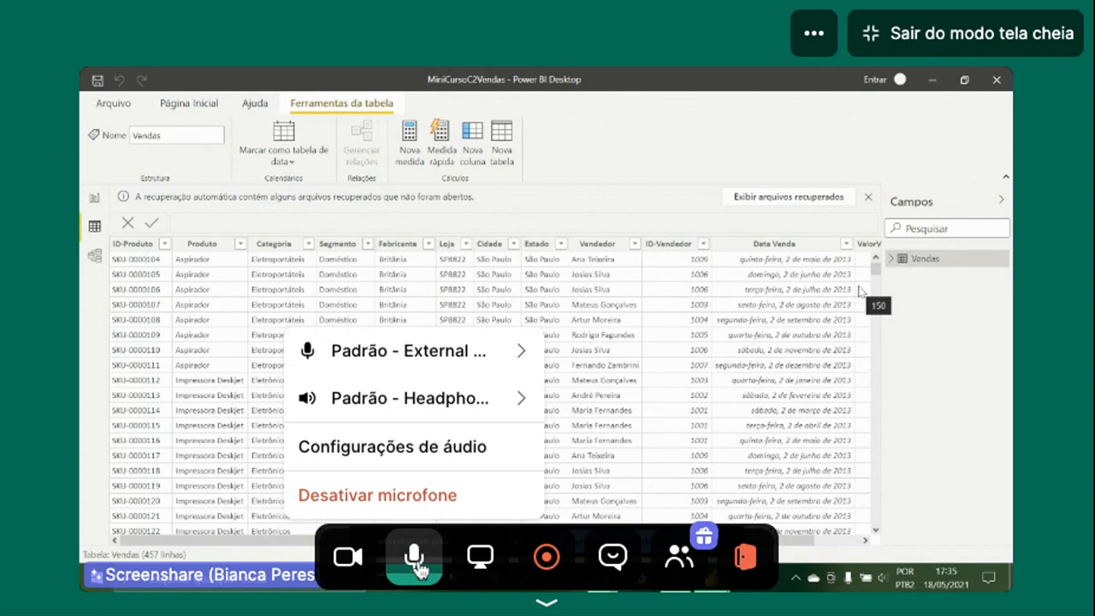
click(412, 560)
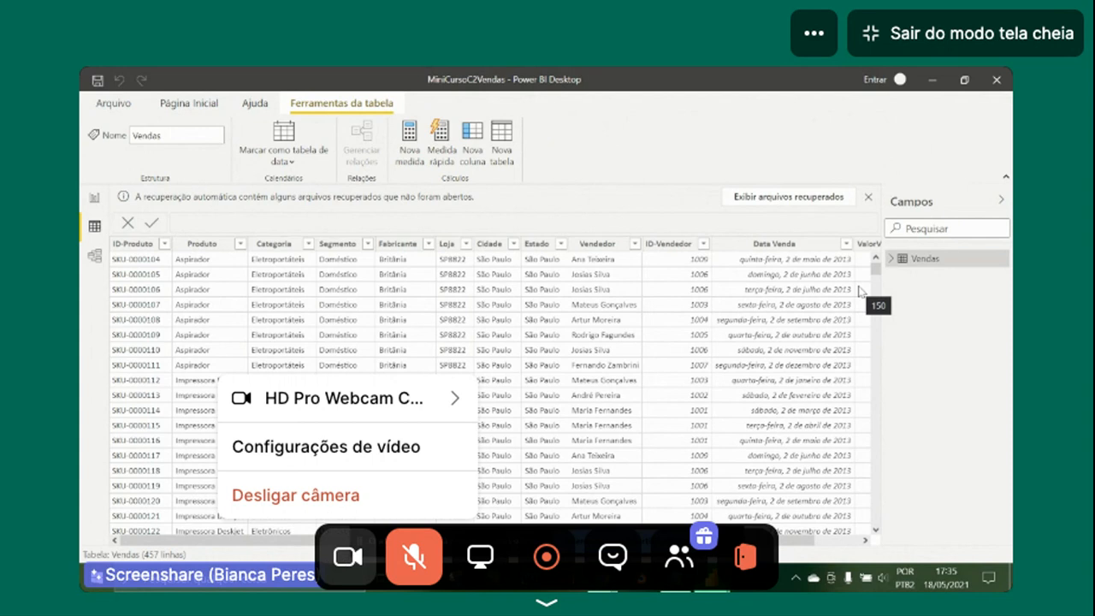
click(295, 495)
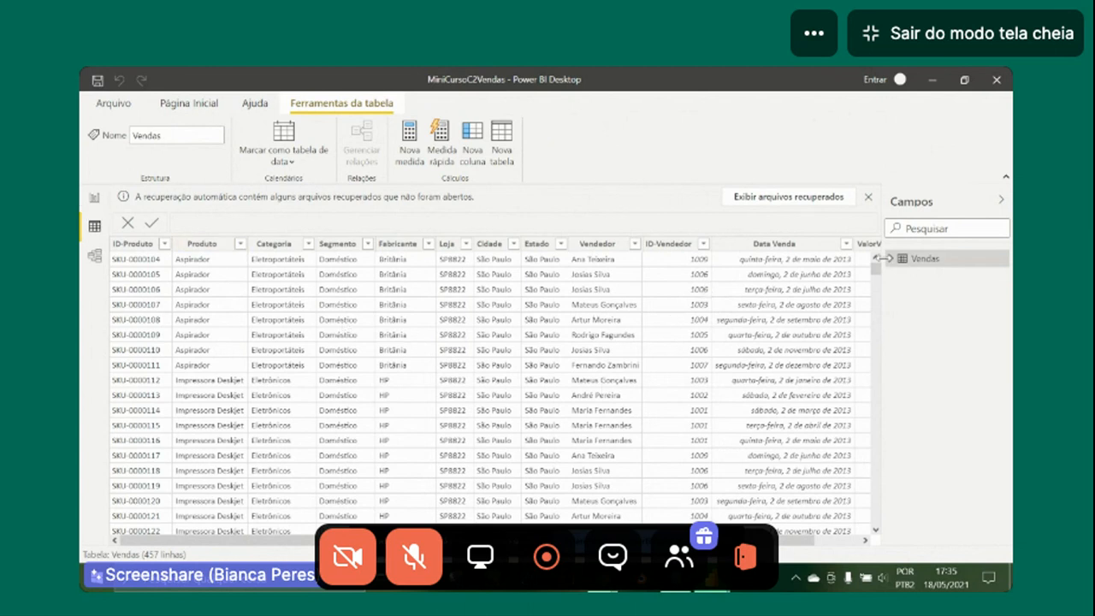
In Report view, add a stacked column chart of ValorVenda by Data Venda and enlarge it to about 468 by 373.
click(890, 259)
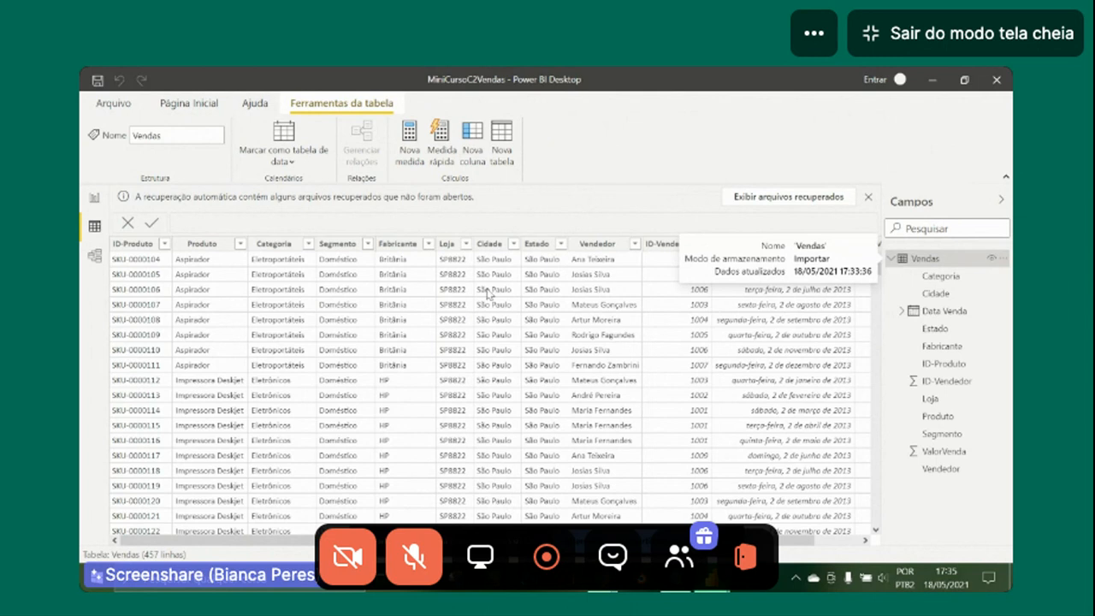
click(93, 204)
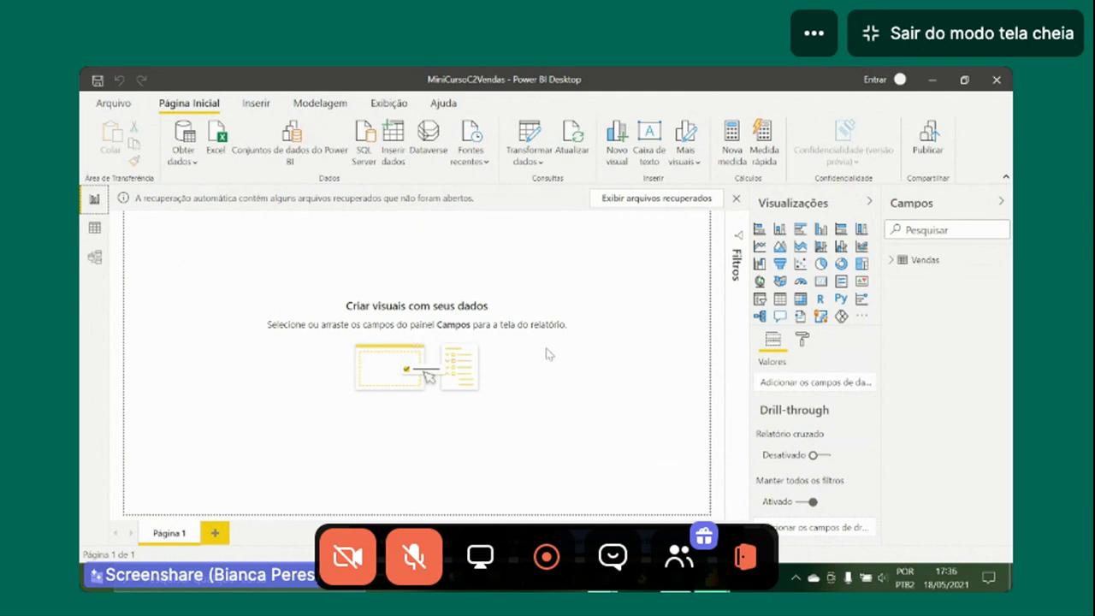
click(896, 264)
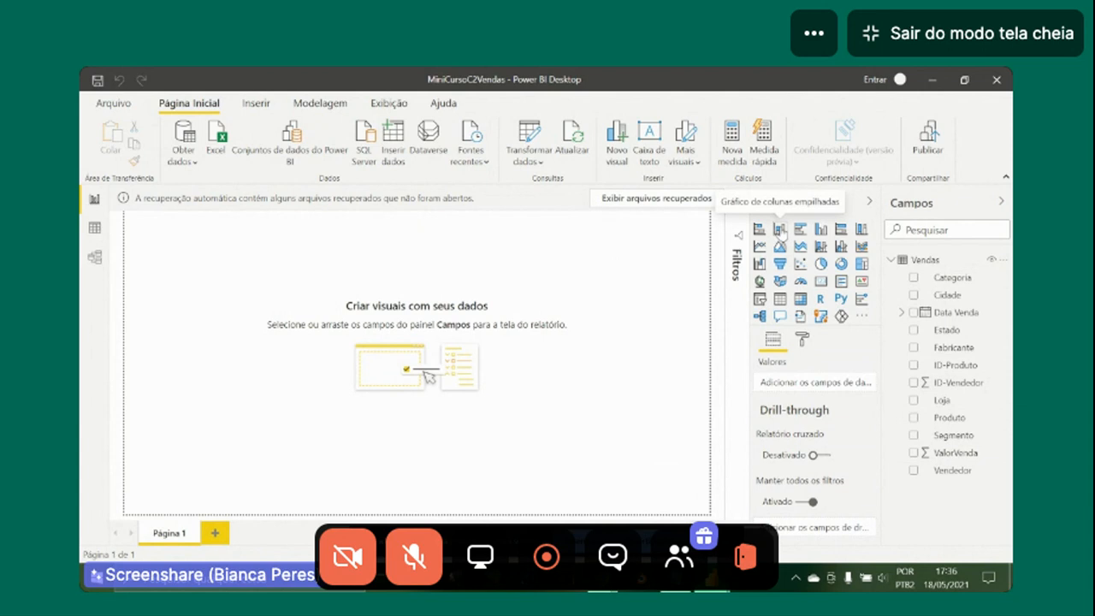
click(779, 228)
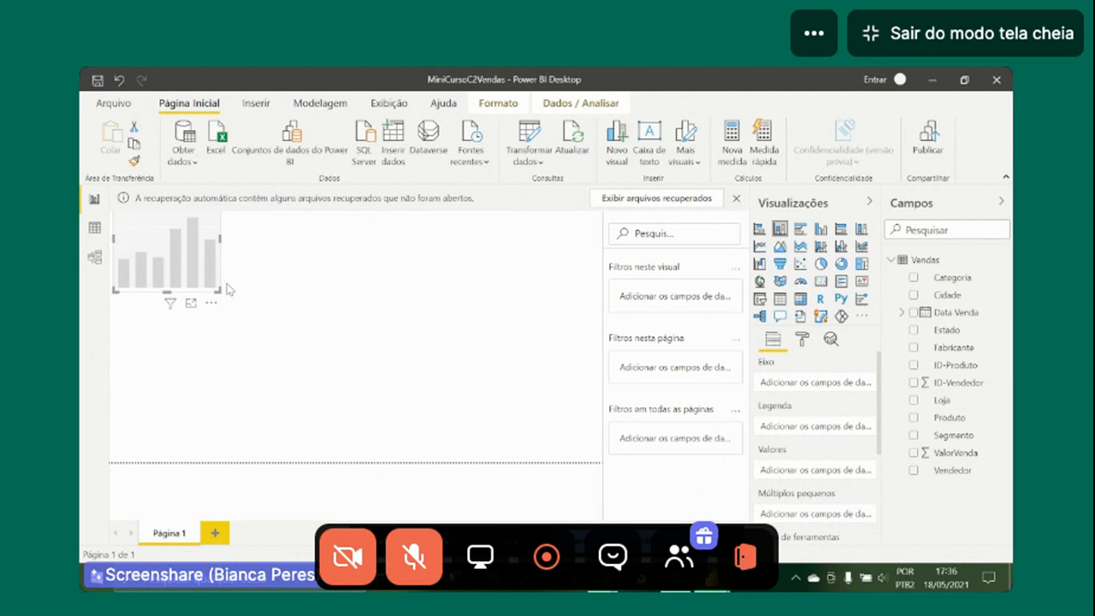
click(914, 454)
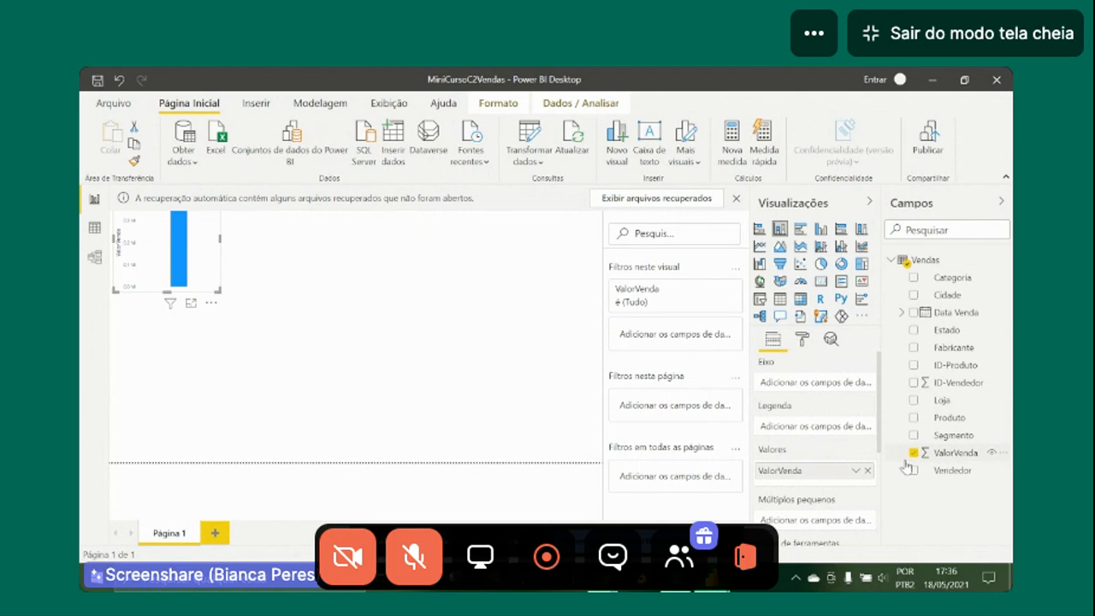
click(913, 315)
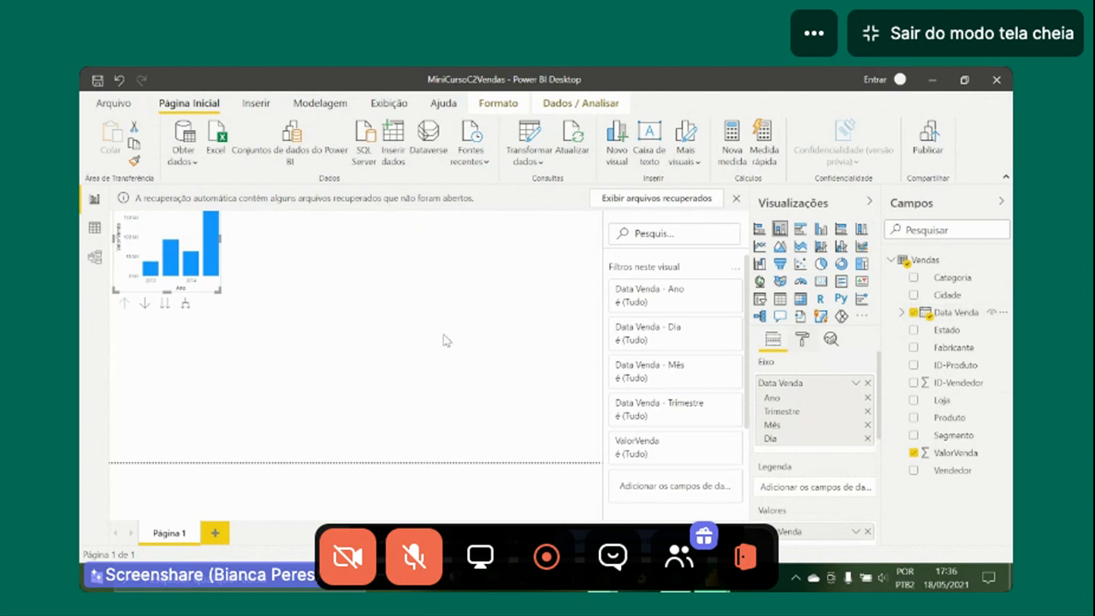
drag(218, 291, 293, 327)
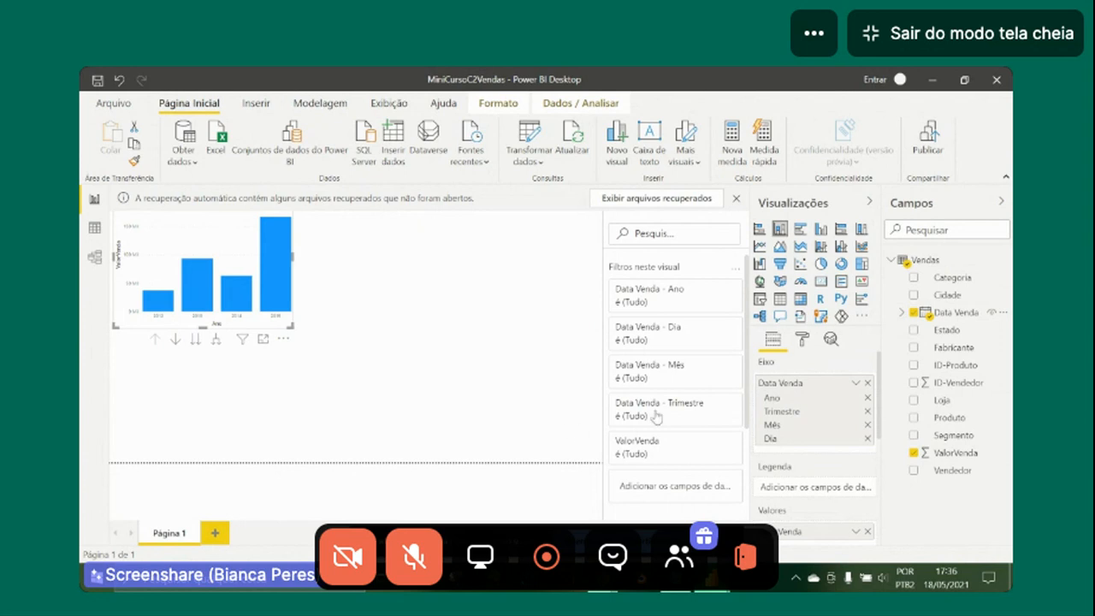
Examine the chart's title formatting options, including text, font colour, background colour, alignment, text size and font family.
click(803, 341)
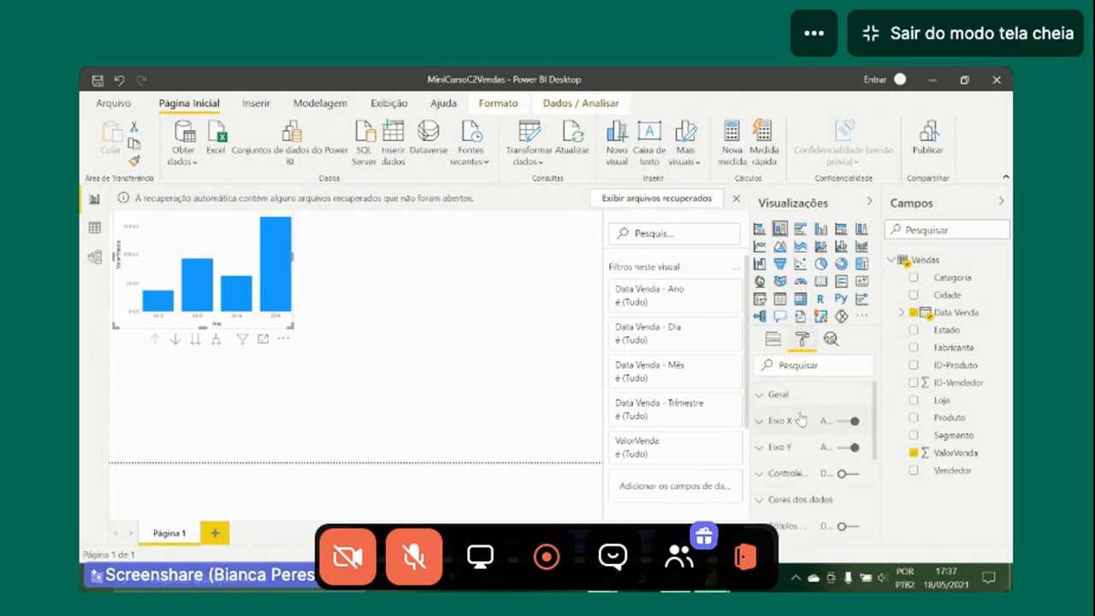
scroll(801, 409, down, 4)
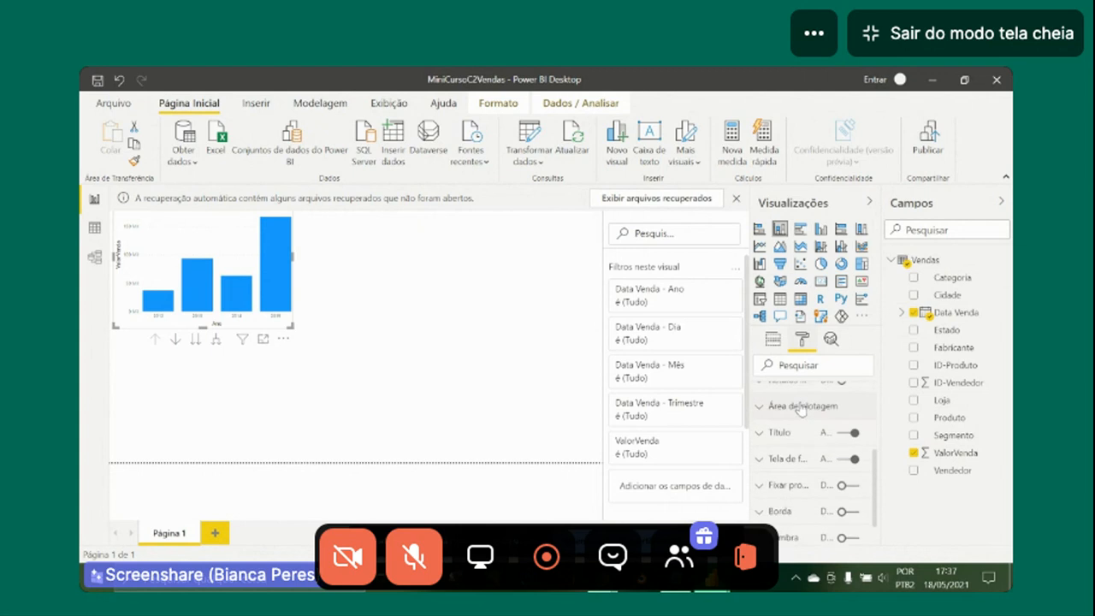
click(759, 433)
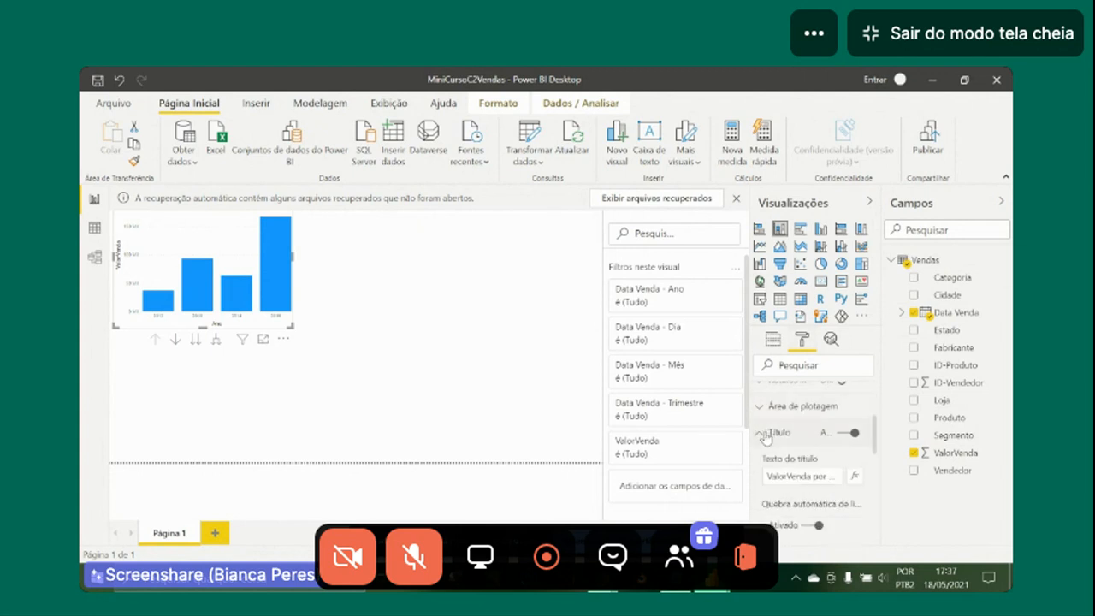
scroll(765, 437, down, 1)
scroll(767, 437, down, 1)
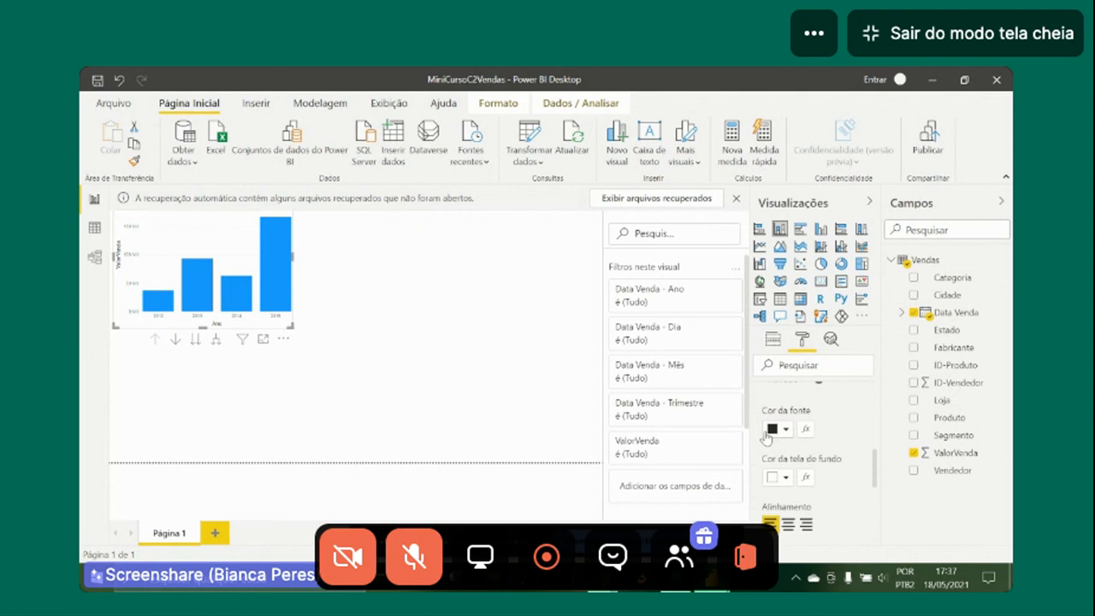
scroll(768, 437, down, 1)
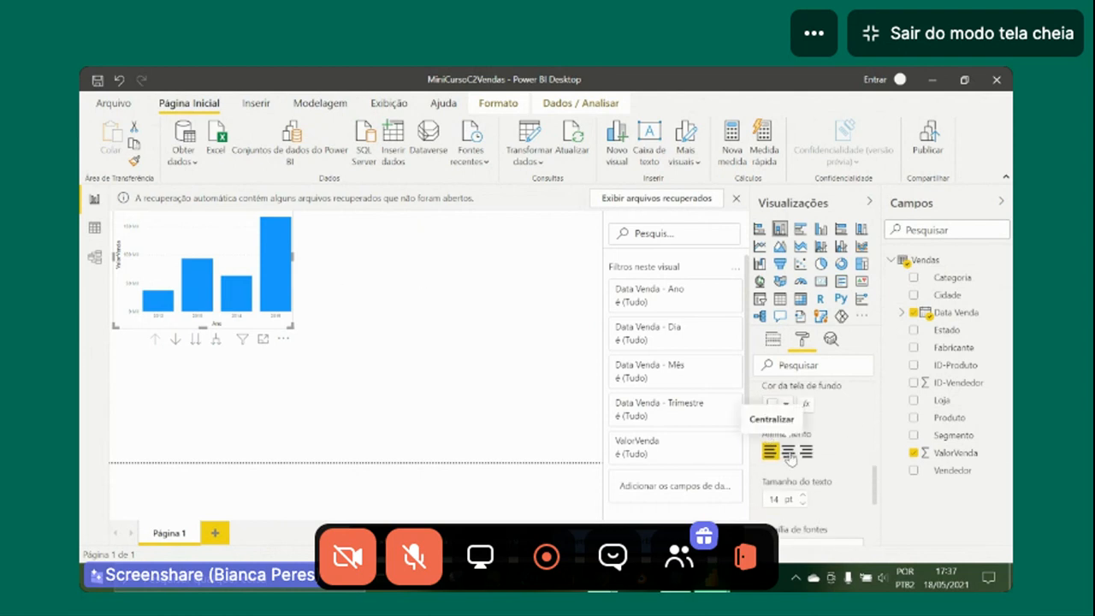
scroll(791, 459, down, 1)
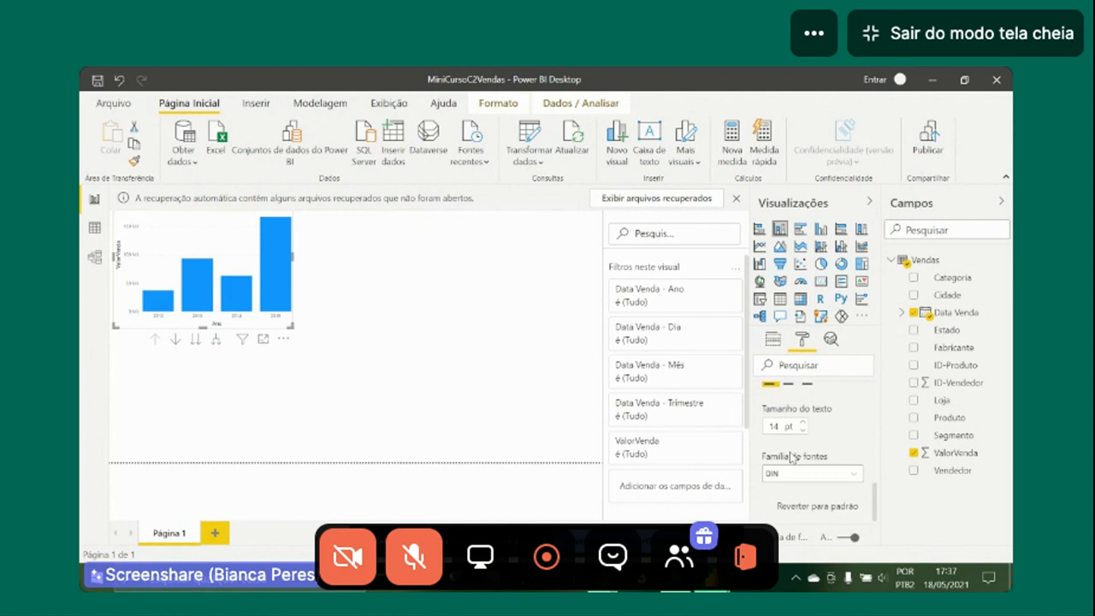
scroll(792, 459, down, 4)
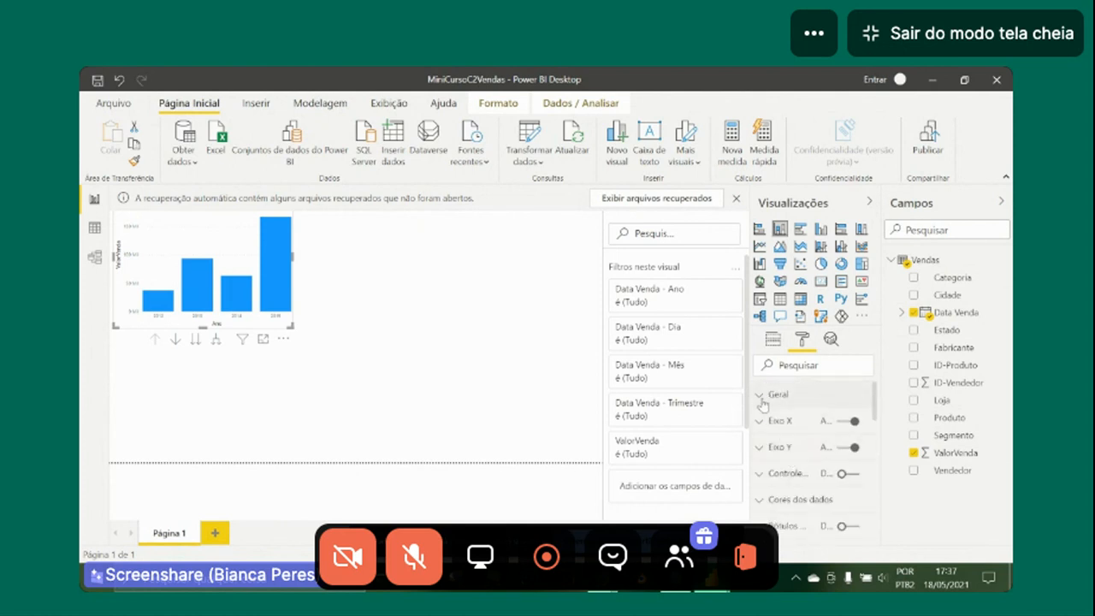
Review the chart's general, data colour, data label and plot area formatting options.
click(762, 398)
scroll(765, 409, down, 5)
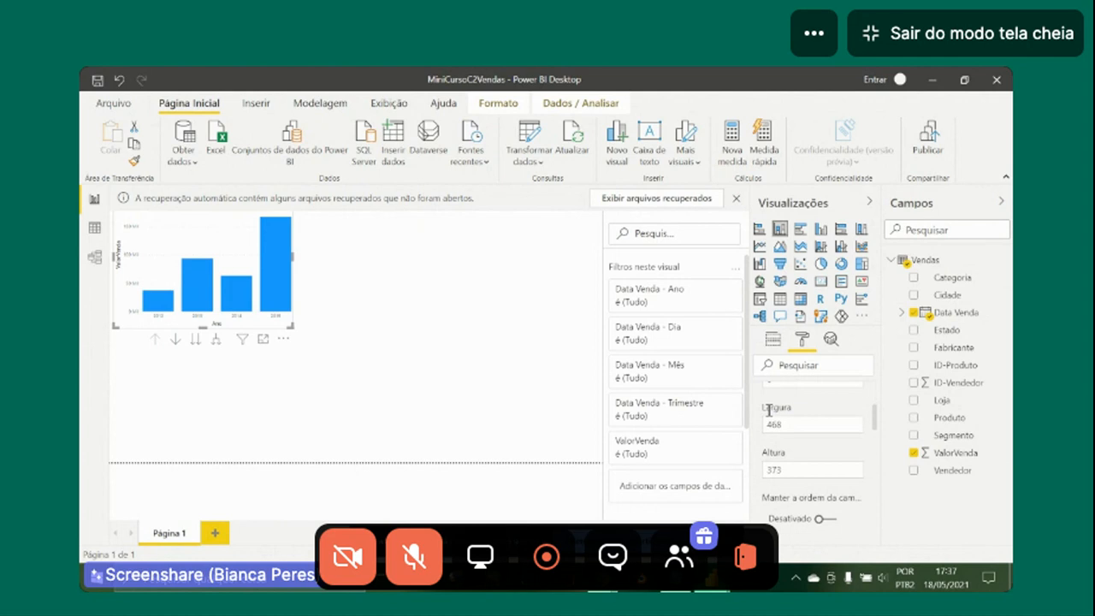
scroll(769, 415, down, 2)
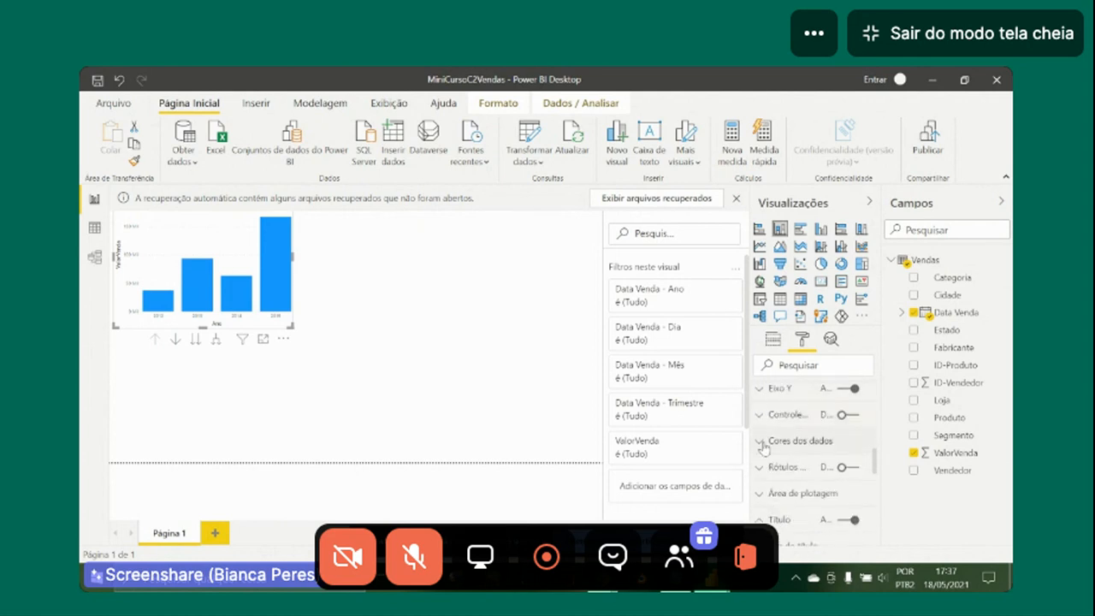
click(764, 441)
scroll(766, 427, down, 2)
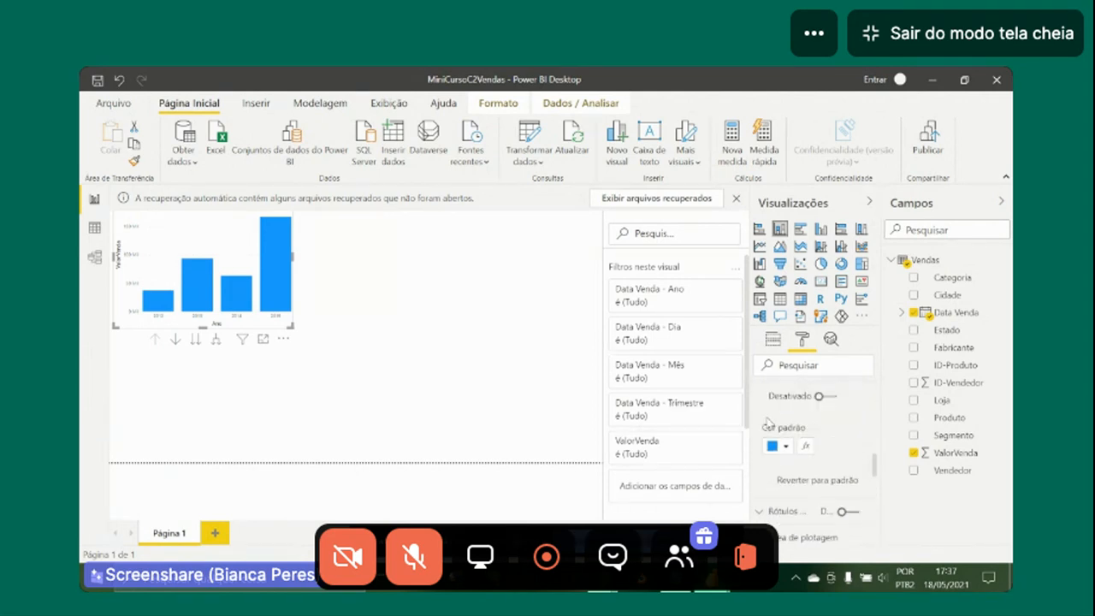
scroll(767, 432, down, 2)
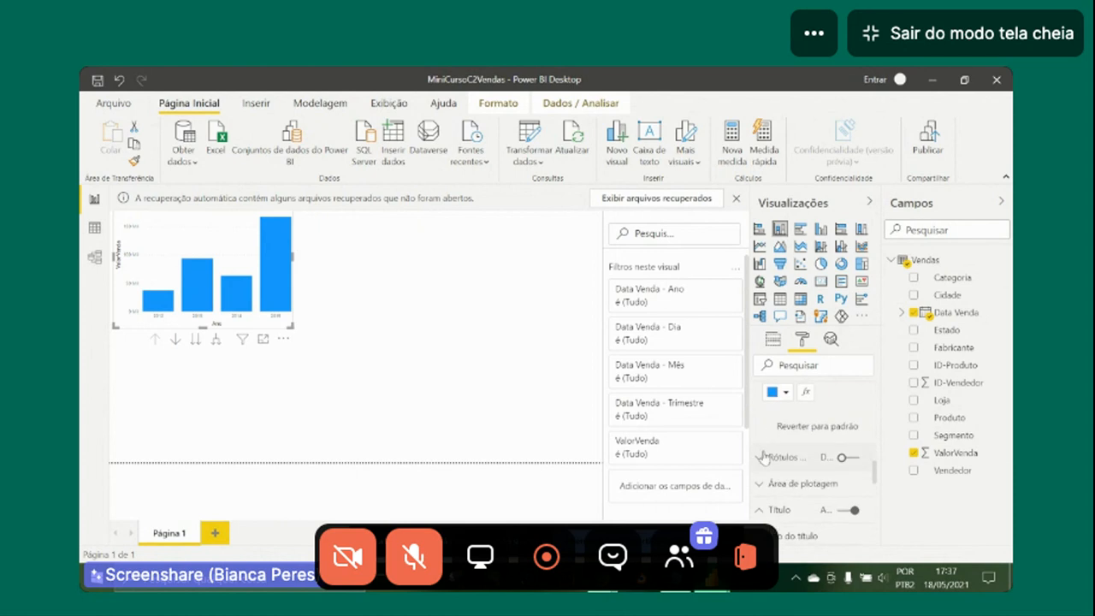
click(764, 457)
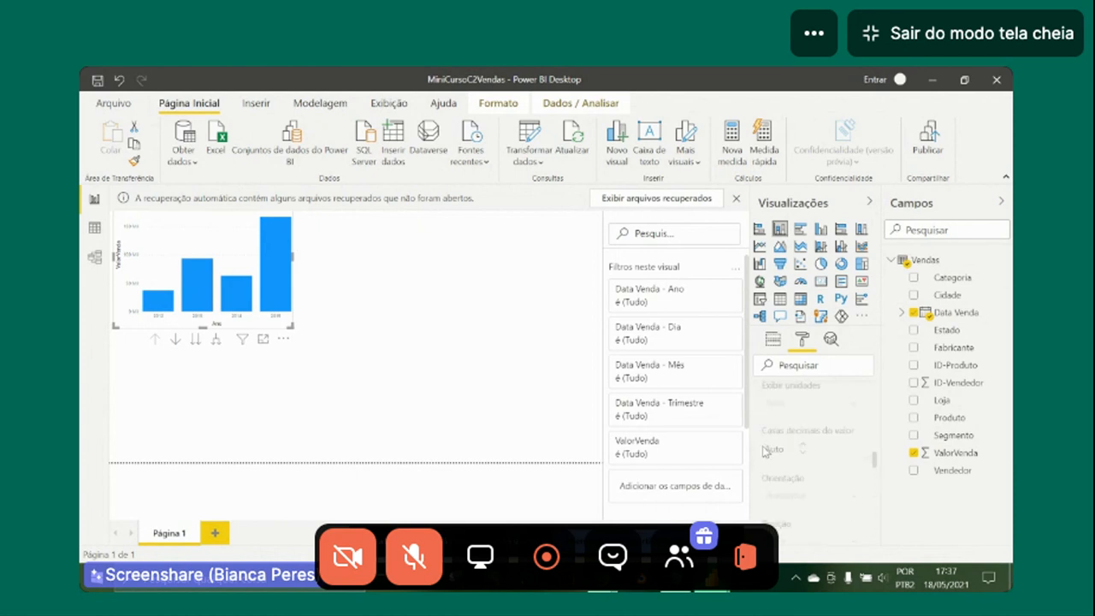
scroll(767, 444, down, 5)
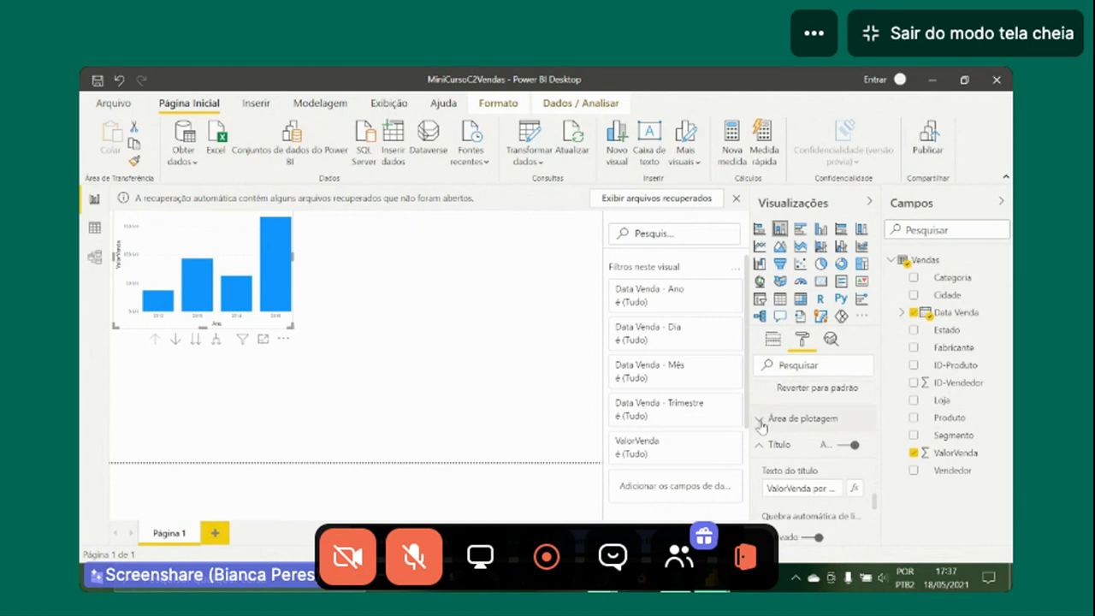
click(760, 420)
scroll(760, 425, down, 5)
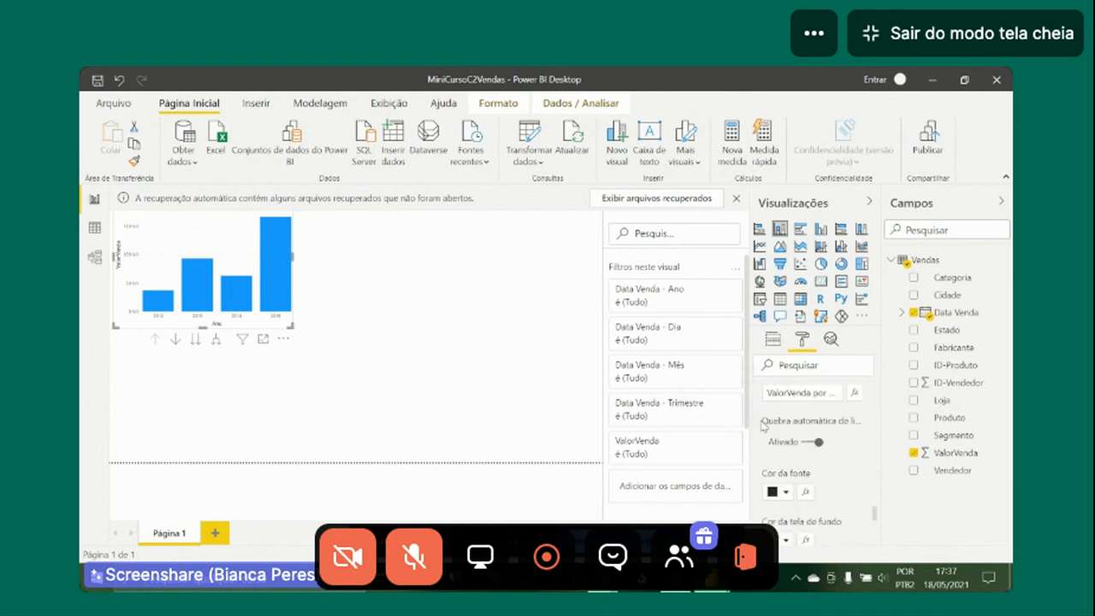
scroll(764, 425, down, 5)
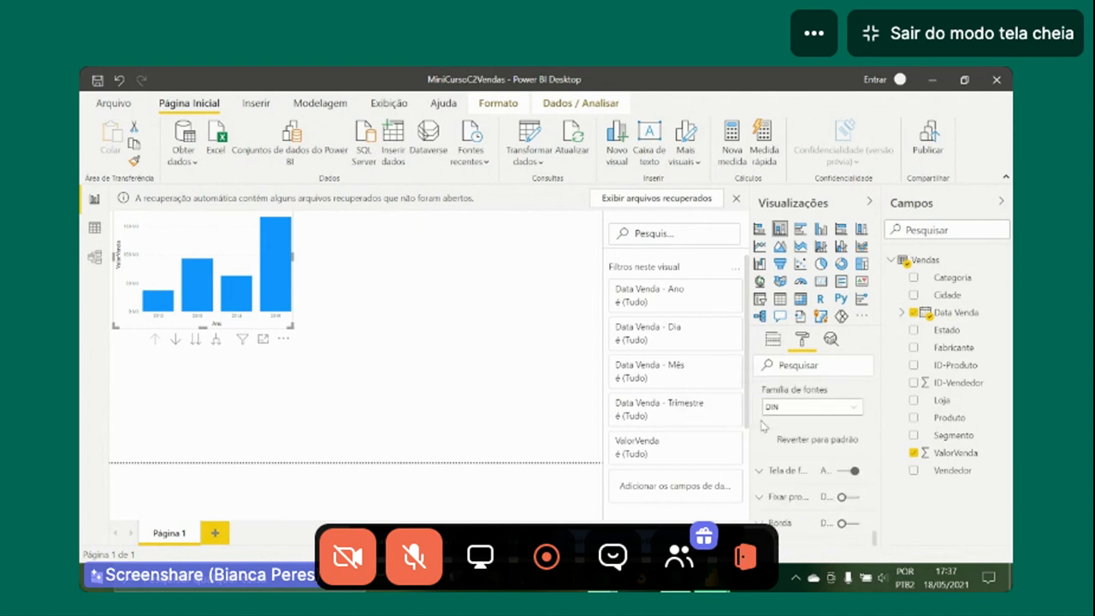
scroll(764, 425, up, 10)
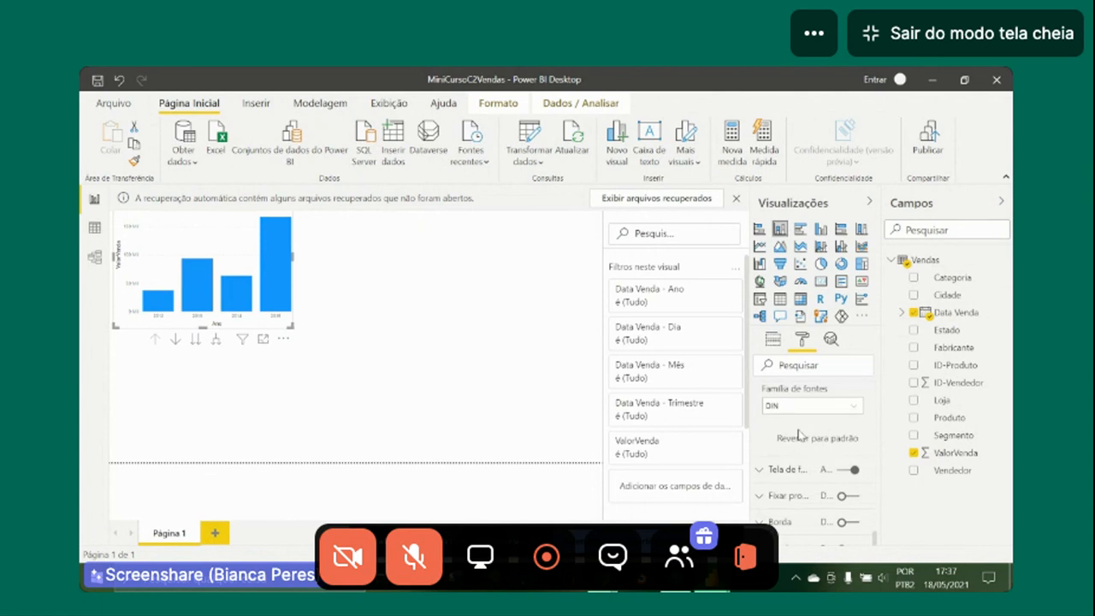
scroll(809, 427, up, 5)
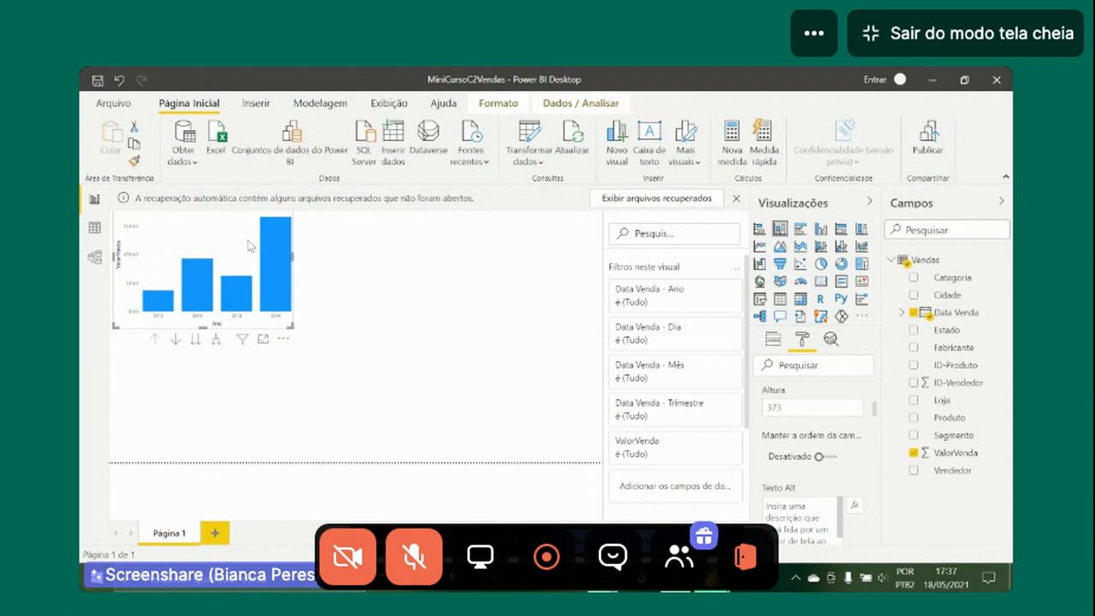
Move the chart slightly down the page and inspect the levels of the Data Venda date hierarchy.
drag(248, 245, 254, 294)
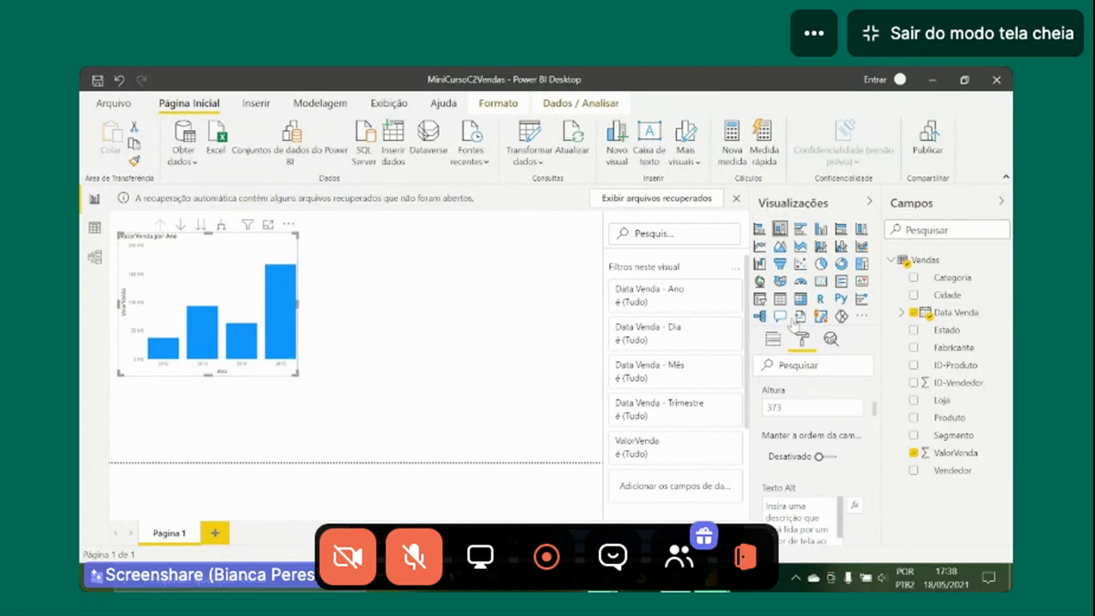
click(901, 315)
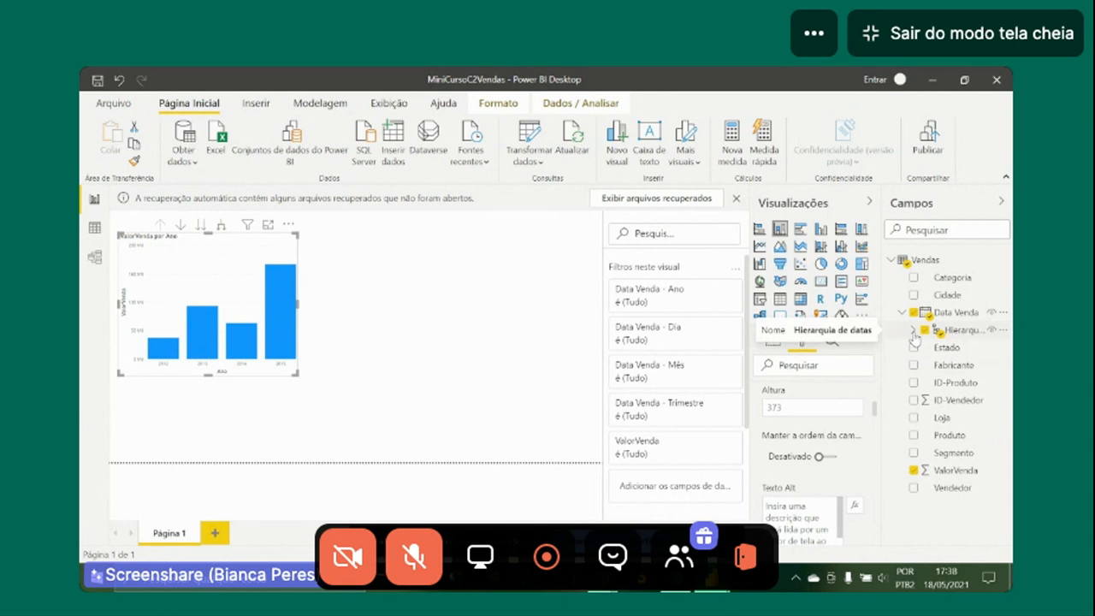
click(912, 331)
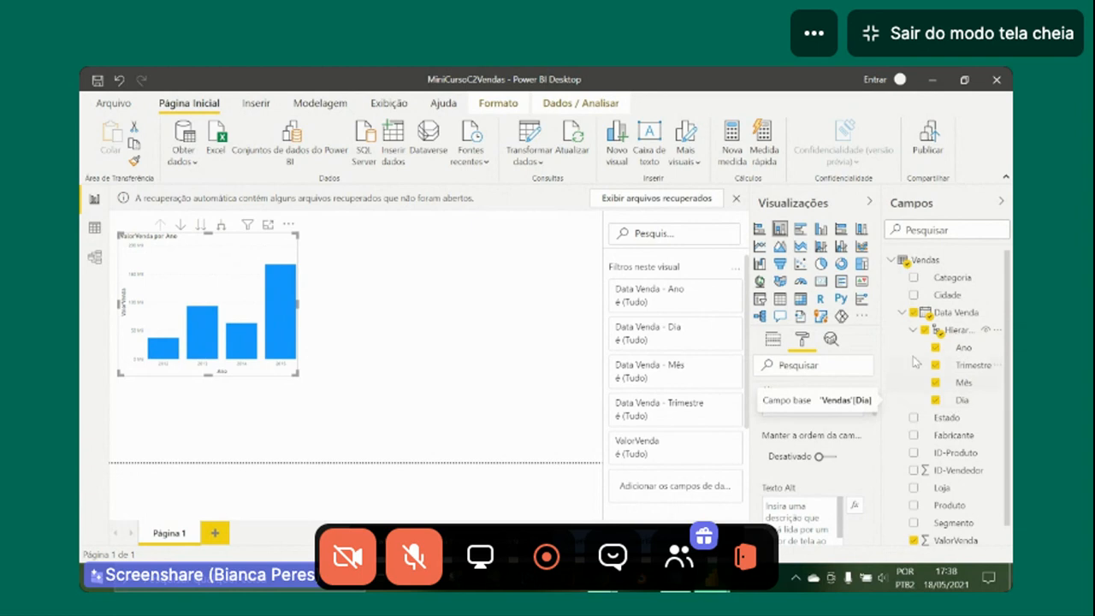
click(912, 332)
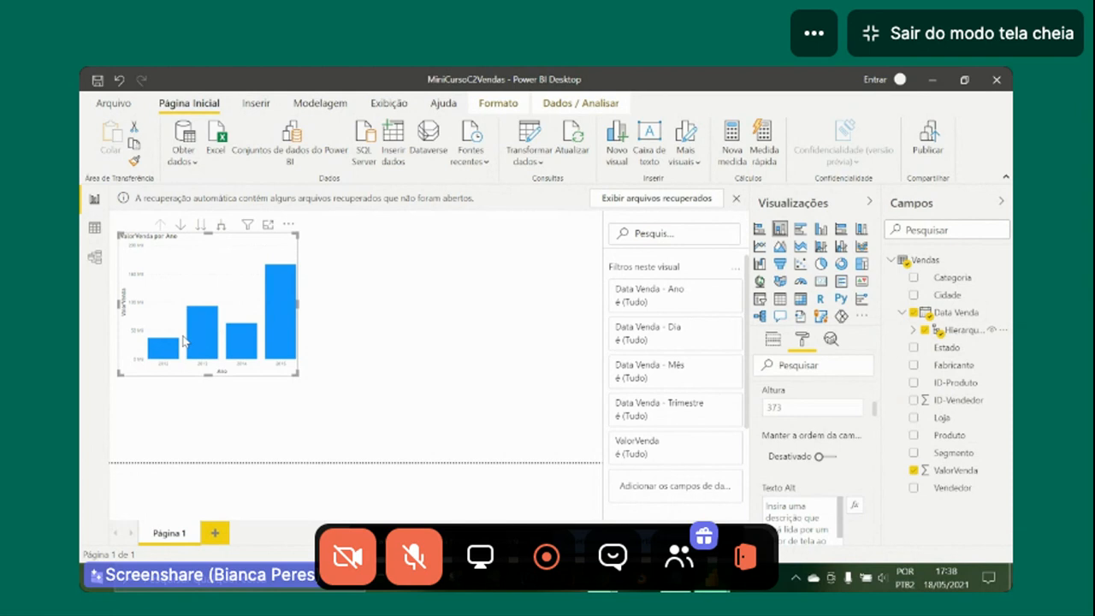
Step the chart through the quarter, month and day levels of the date hierarchy and drill back up to year.
click(201, 225)
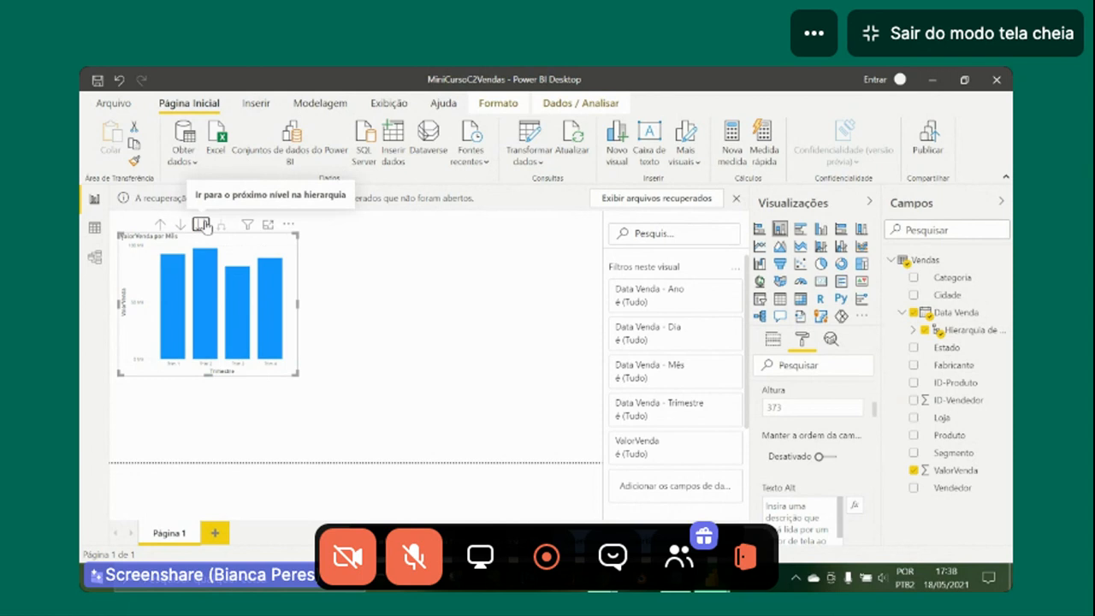
click(204, 225)
click(202, 225)
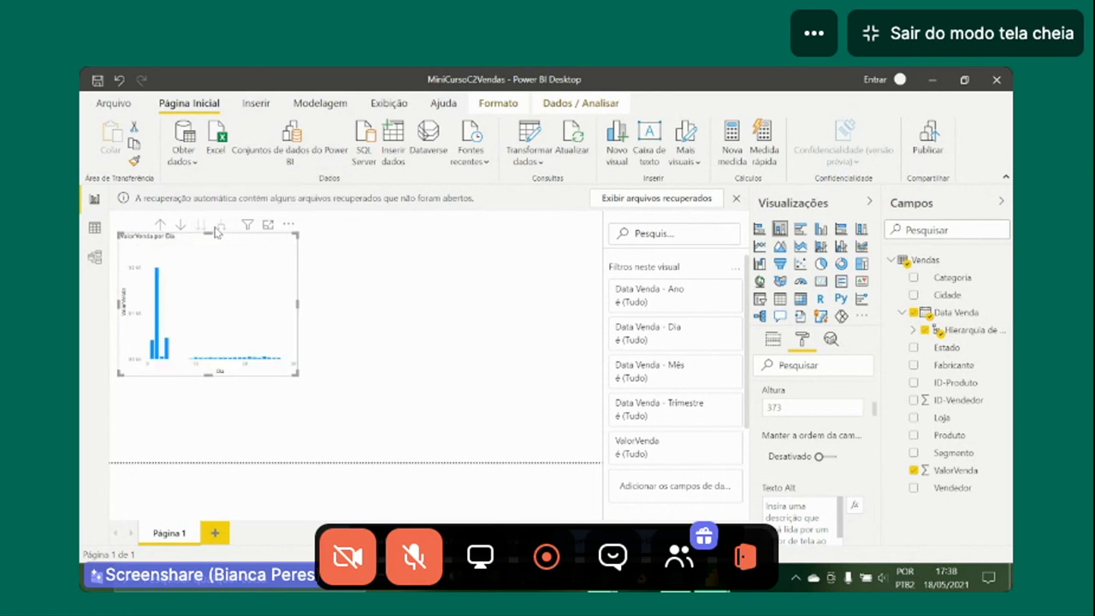
click(160, 226)
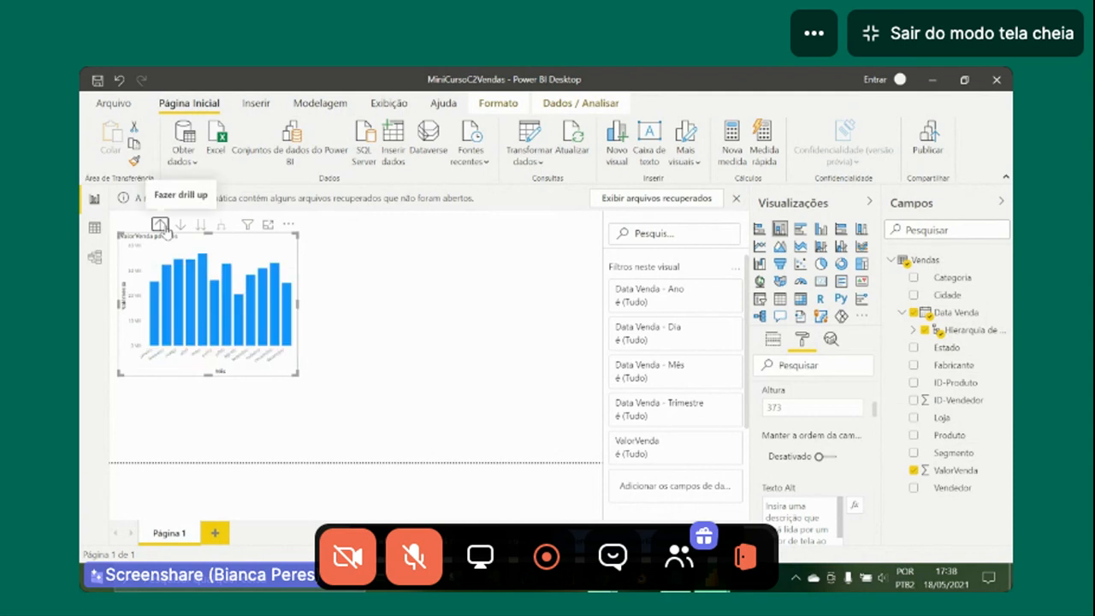
click(160, 226)
click(160, 226)
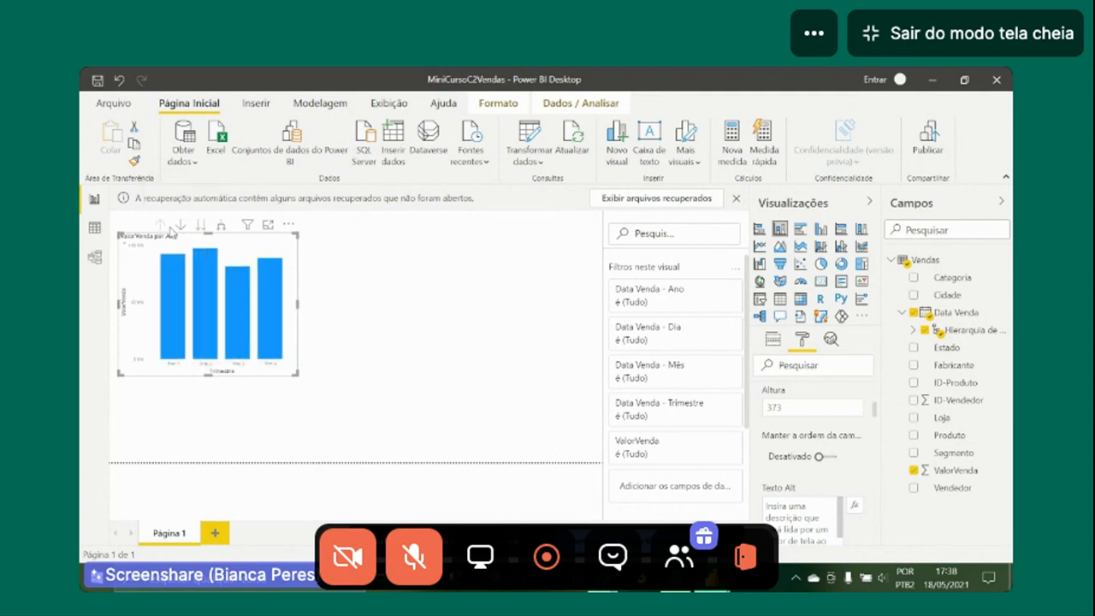
Expand the chart's date hierarchy by one level to year and quarter, and turn on drill-down mode.
click(220, 226)
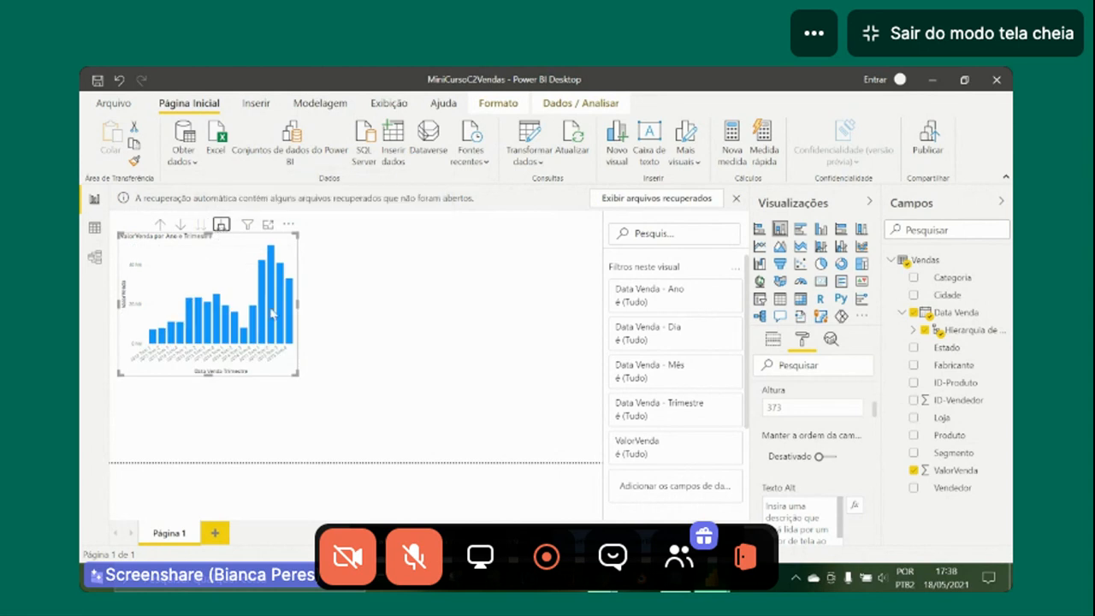
click(180, 227)
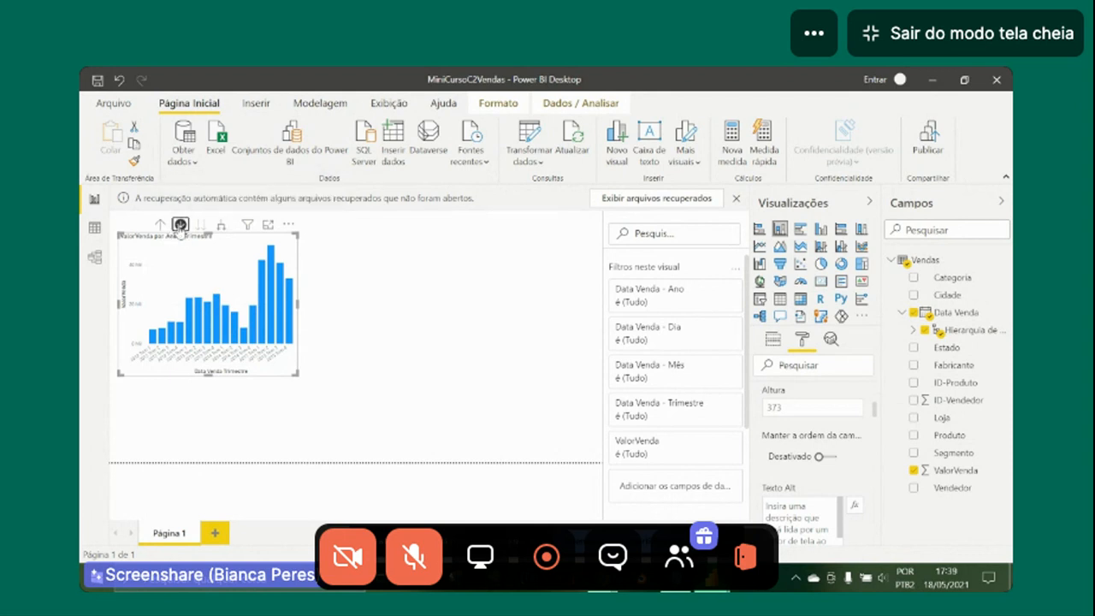
Drill the column chart back up to the year level and open its constant line analytics options.
click(160, 225)
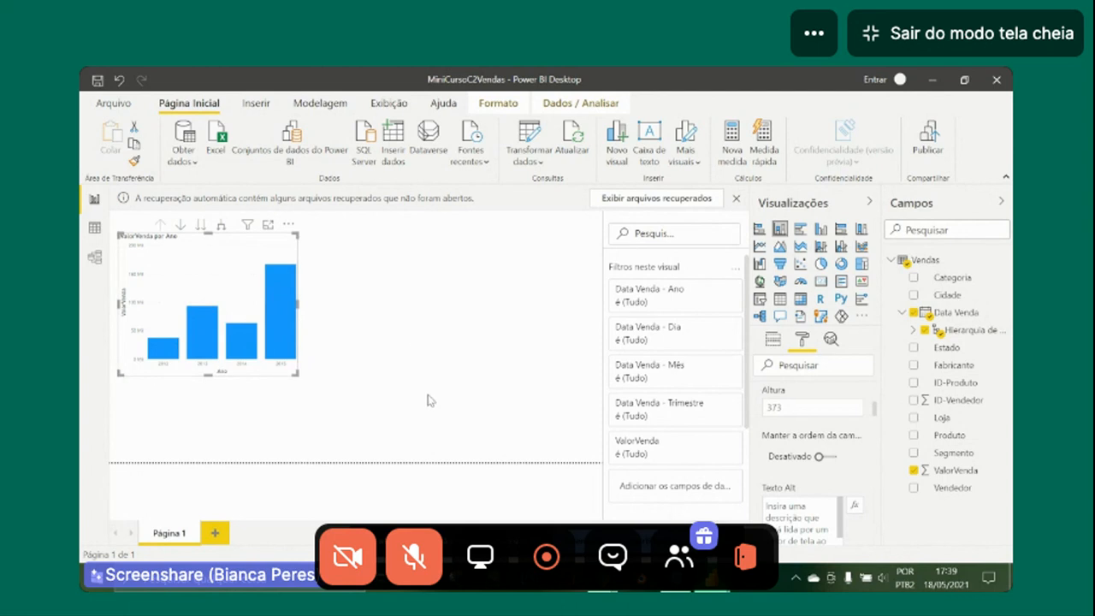
click(831, 341)
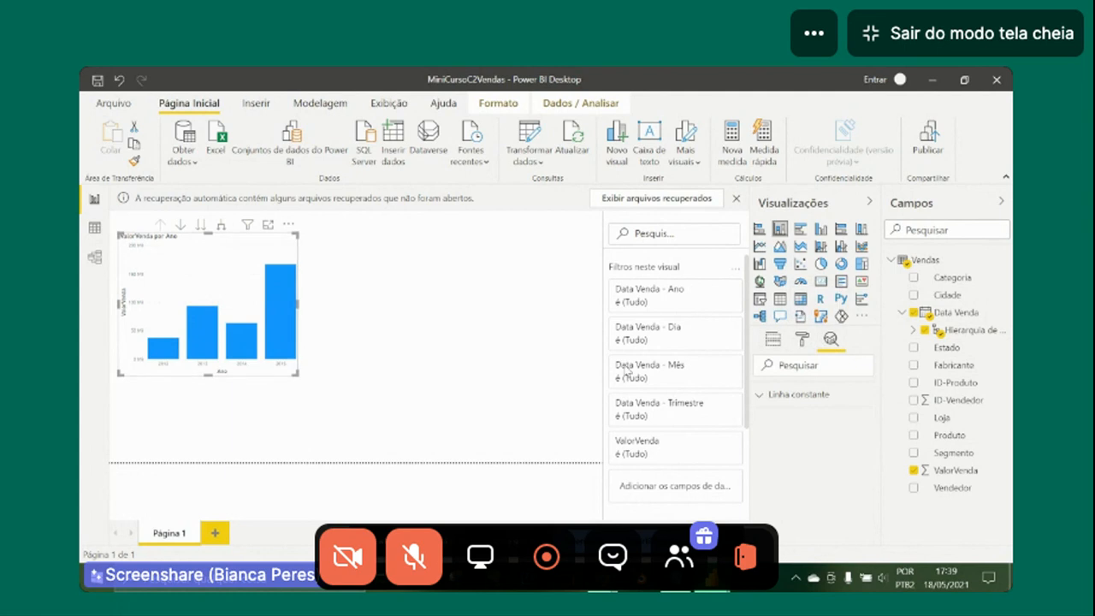
click(756, 399)
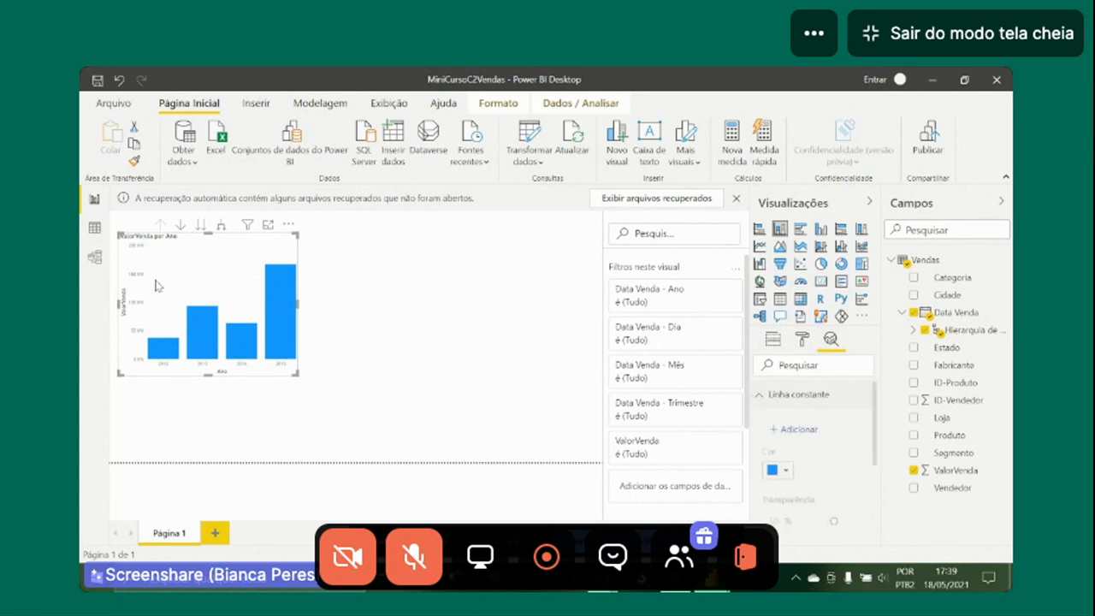
Look over the column chart's constant line options again and remove the stray Q&A visual beside the chart.
double_click(450, 290)
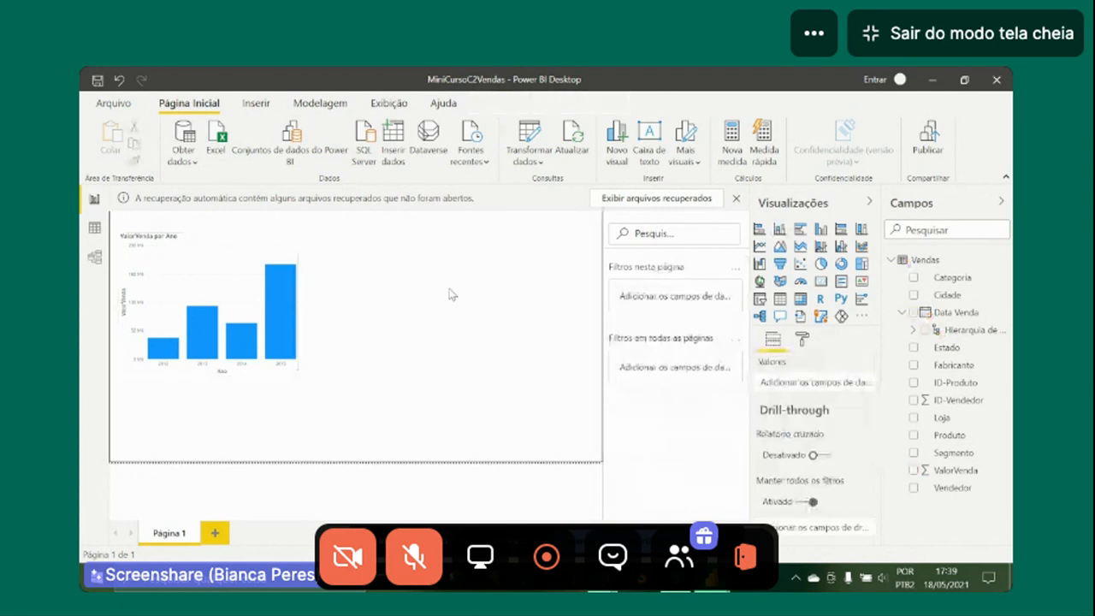
click(238, 269)
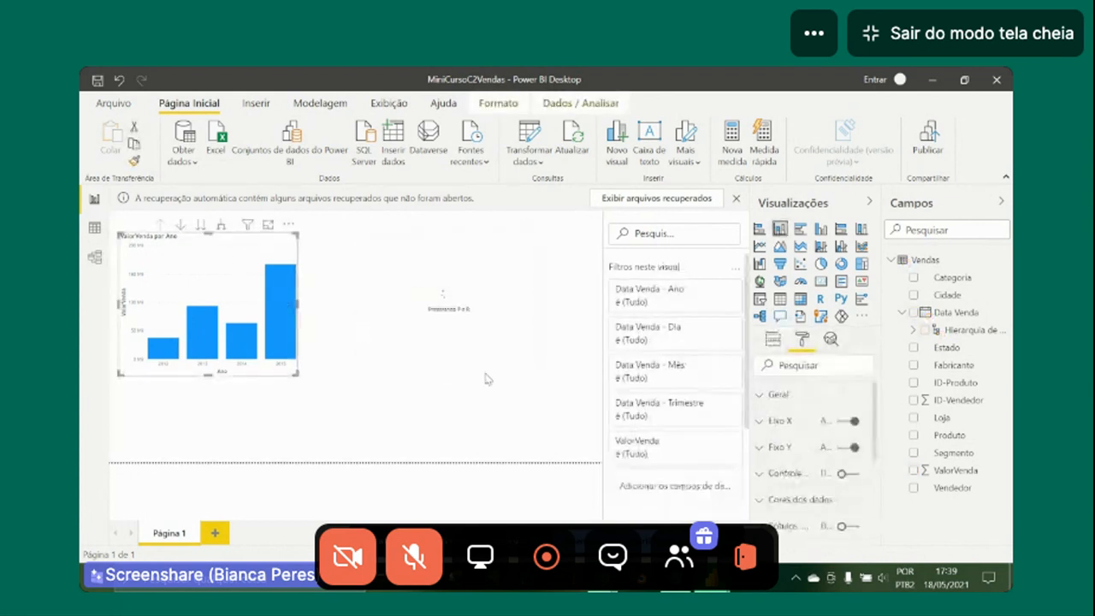
click(830, 340)
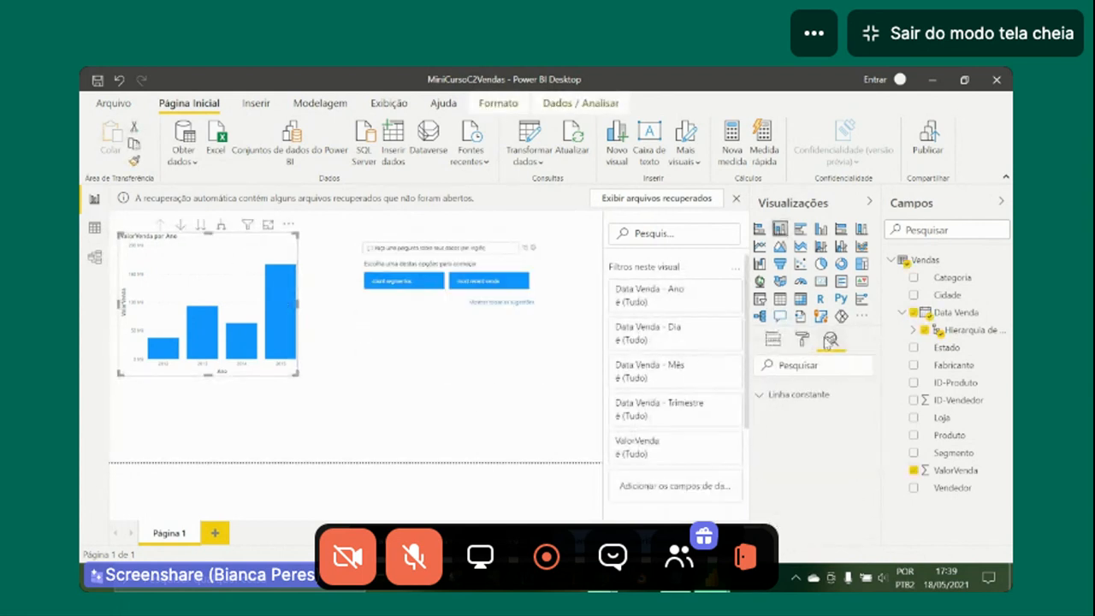
click(756, 395)
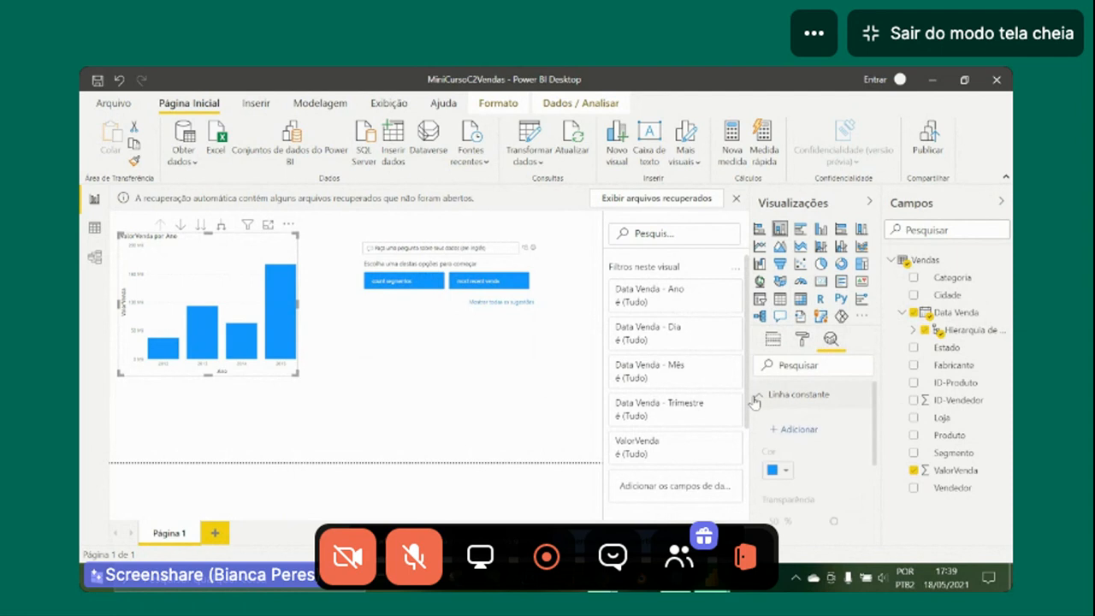
click(768, 419)
scroll(768, 416, up, 3)
click(766, 402)
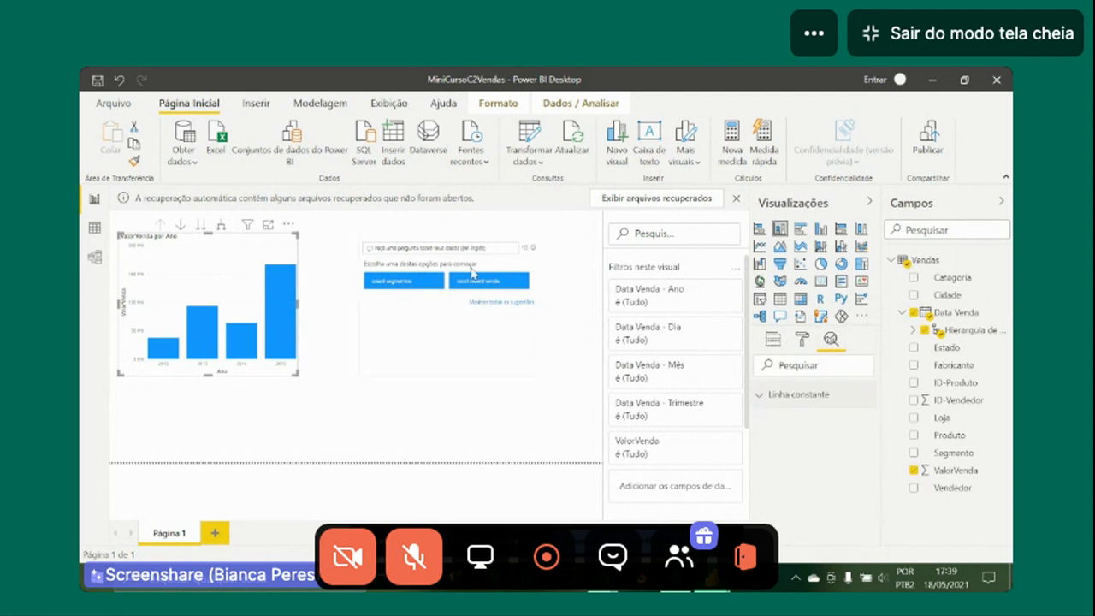
right_click(523, 236)
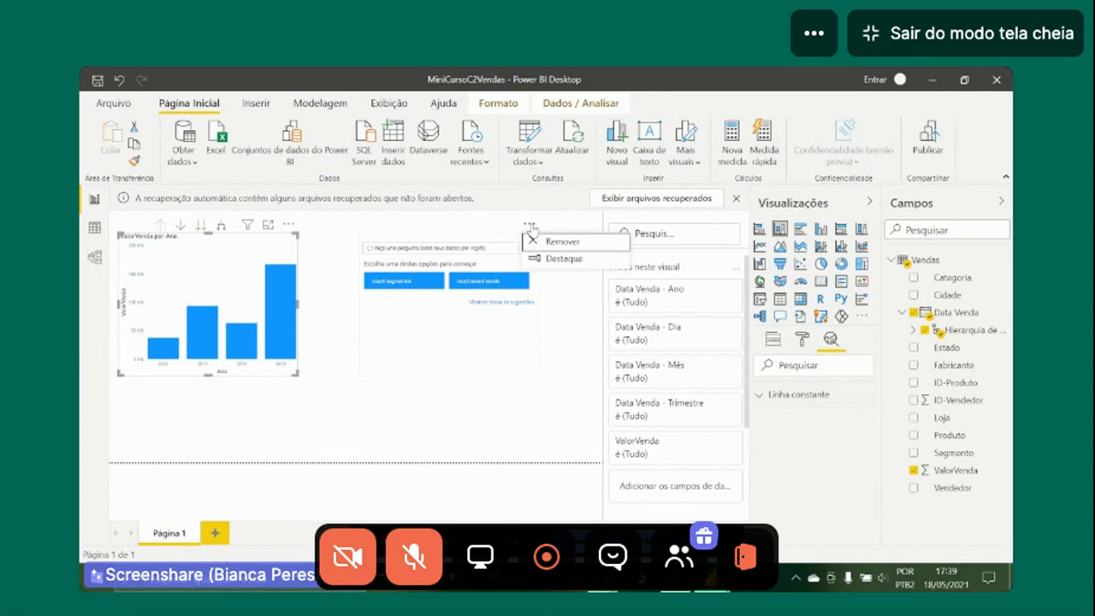
click(558, 242)
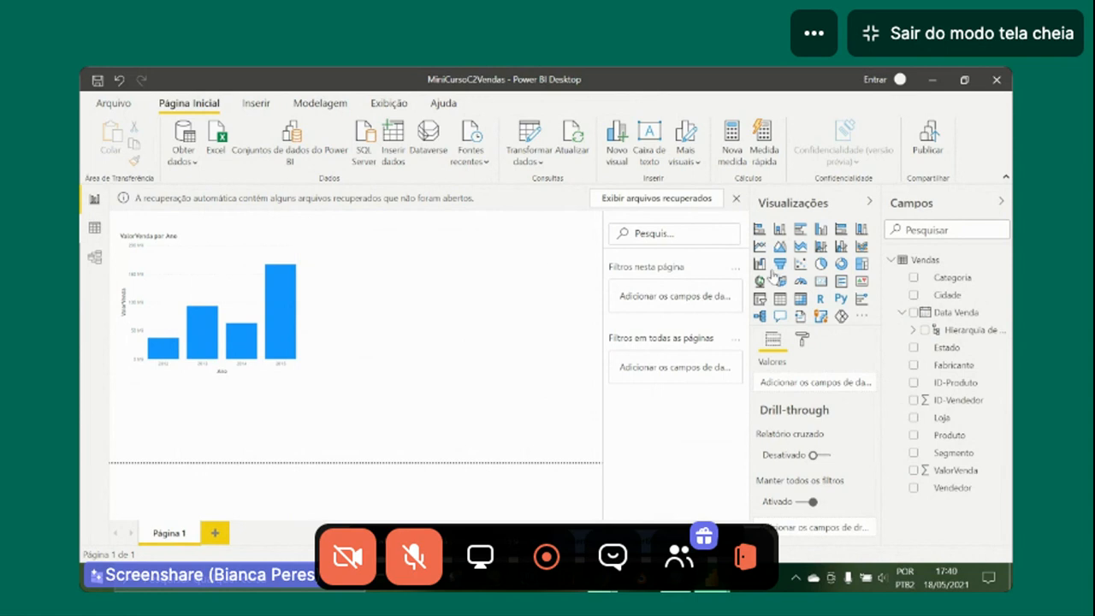
Add an enlarged pie chart of ValorVenda by Segmento beside the column chart.
click(820, 263)
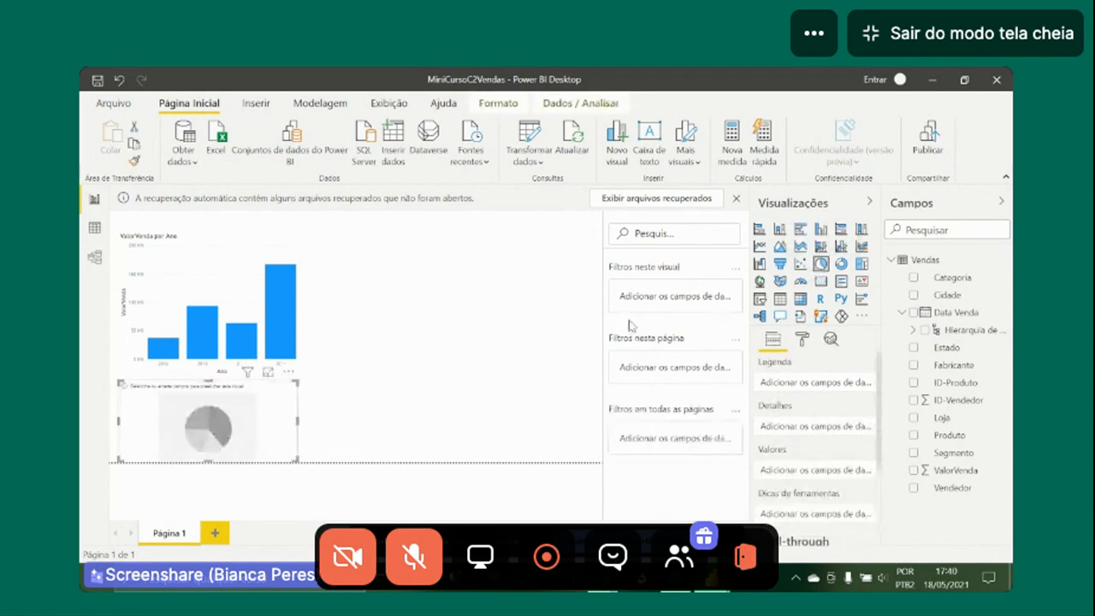
drag(276, 392, 482, 259)
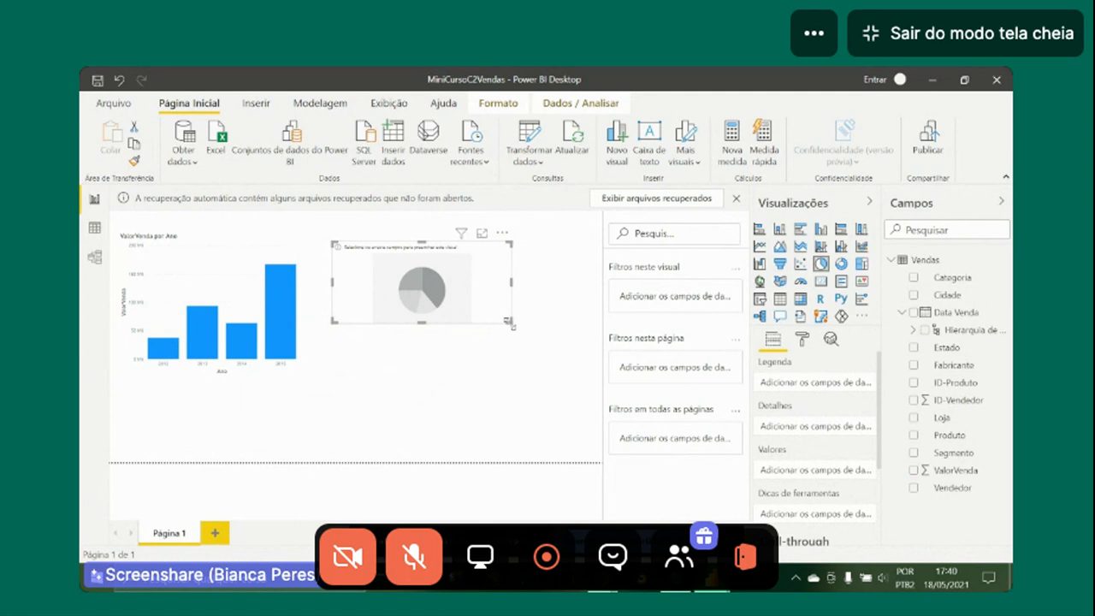
drag(511, 322, 529, 354)
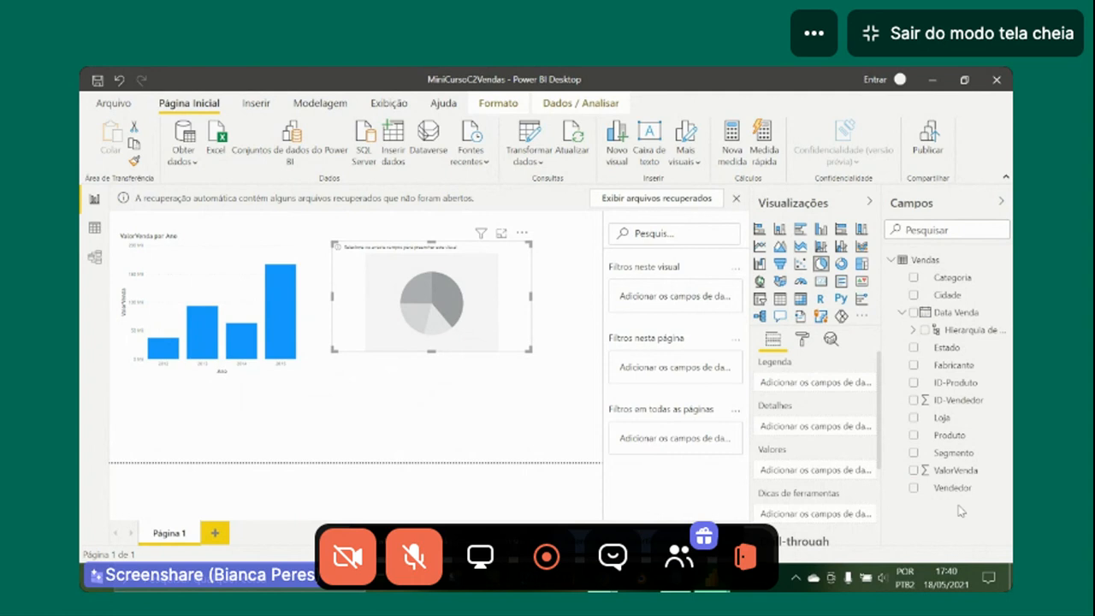
click(913, 471)
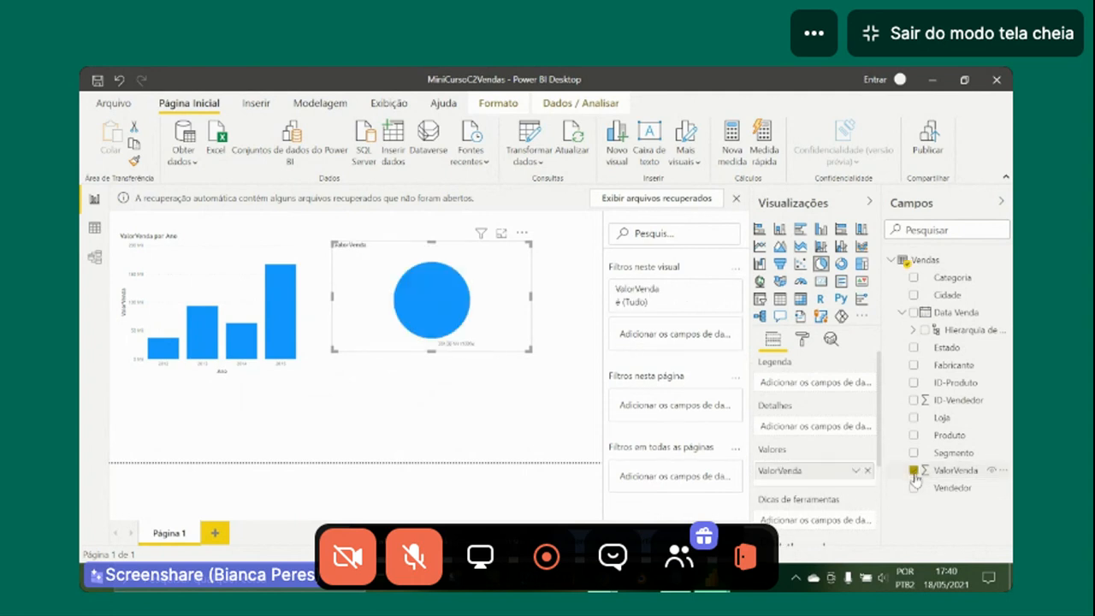
click(913, 453)
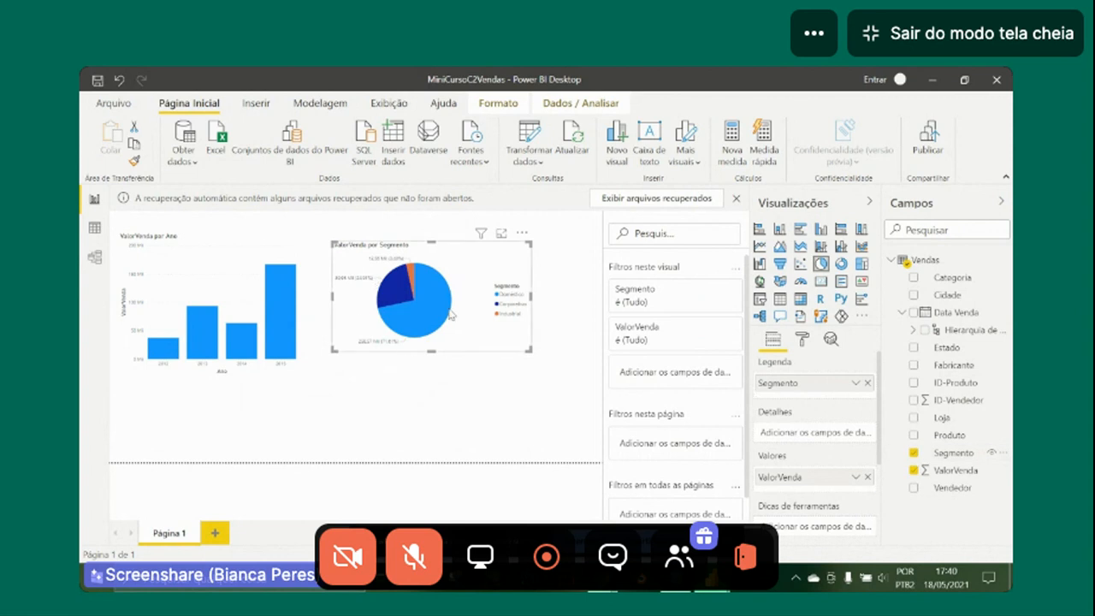
Move the pie chart further from the column chart, nudge the column chart, and align the tops of both visuals.
drag(483, 291, 531, 301)
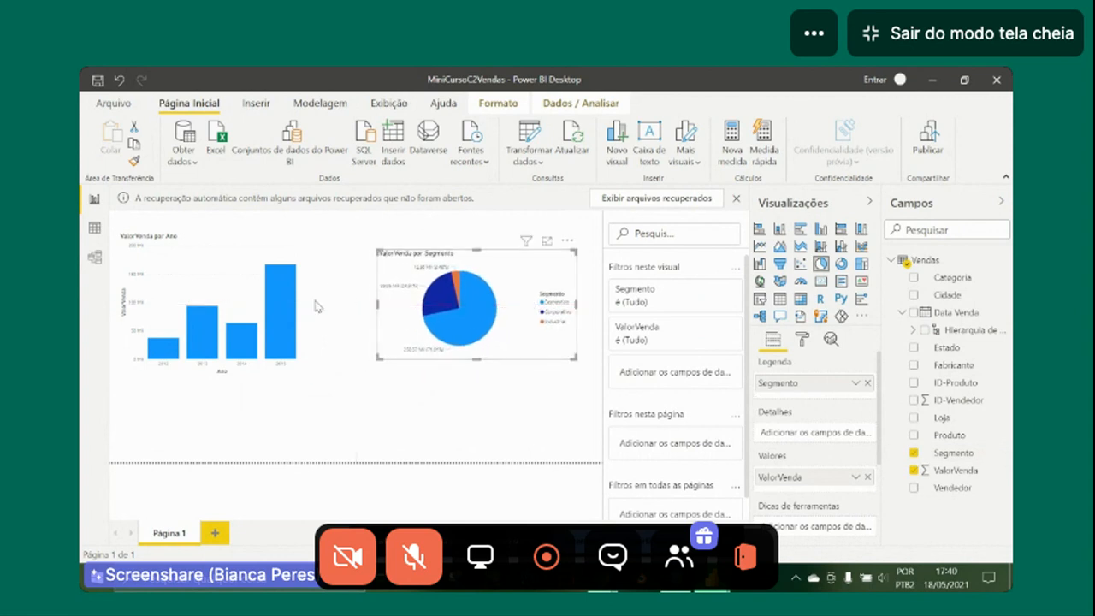
click(270, 276)
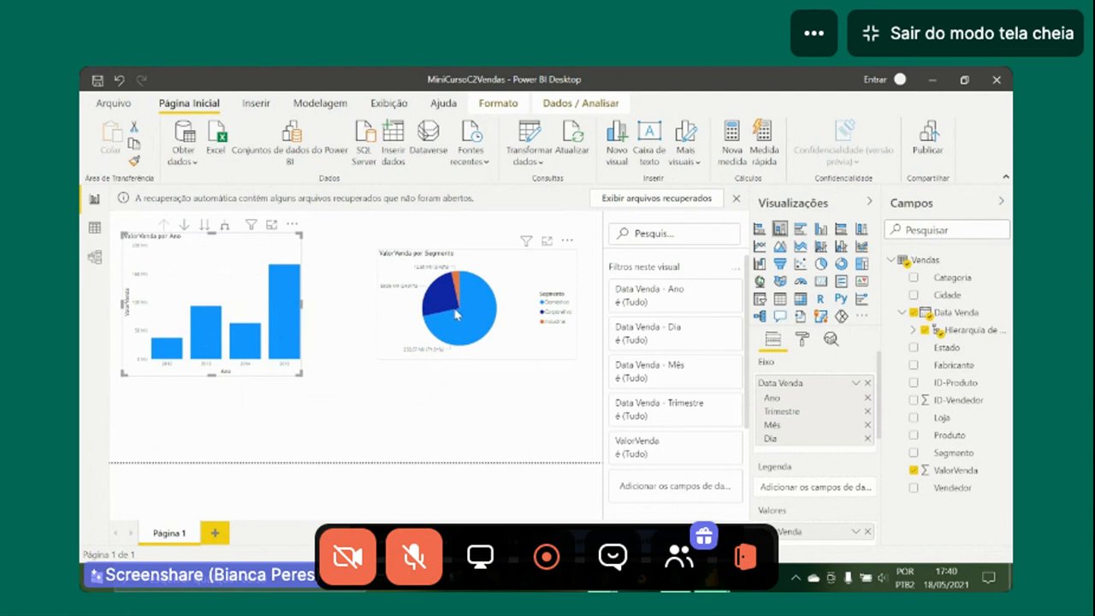
click(489, 283)
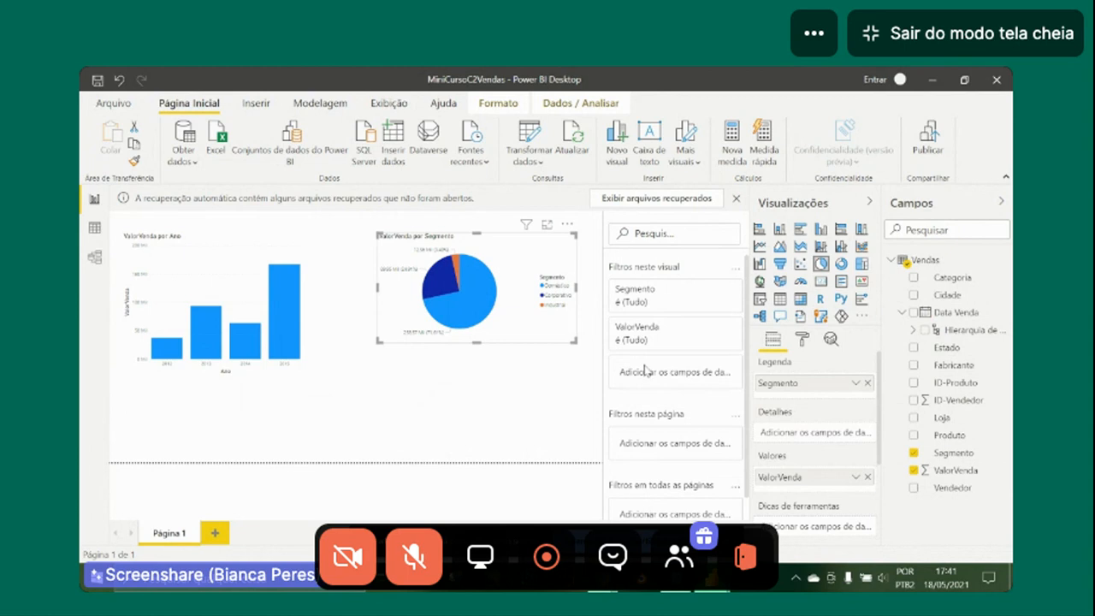
Try the map visual type on the segment pie chart and switch it back to a pie chart.
click(759, 281)
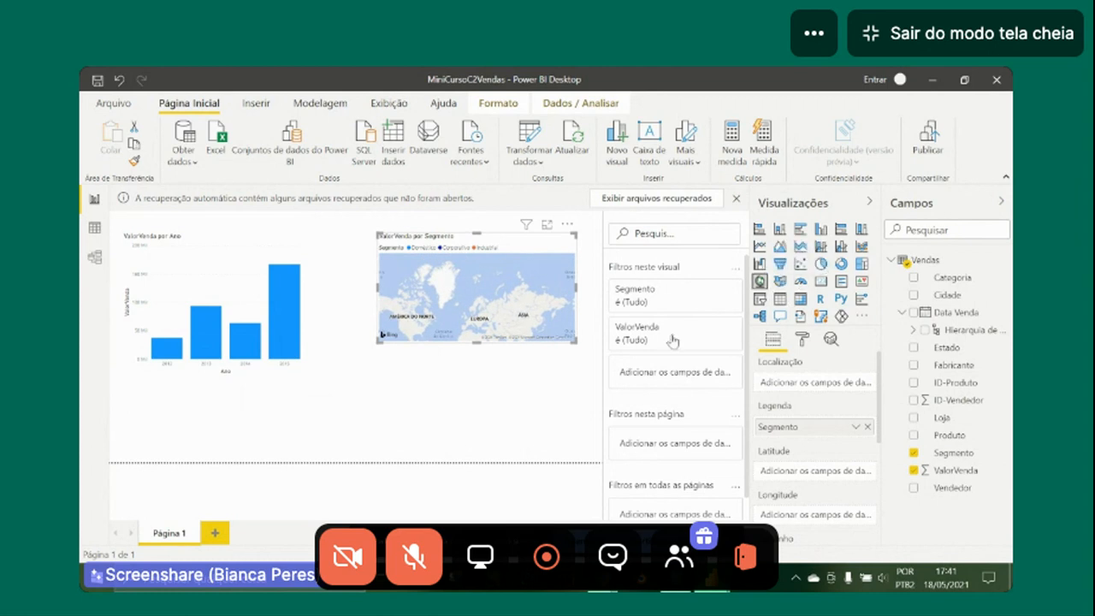
click(820, 264)
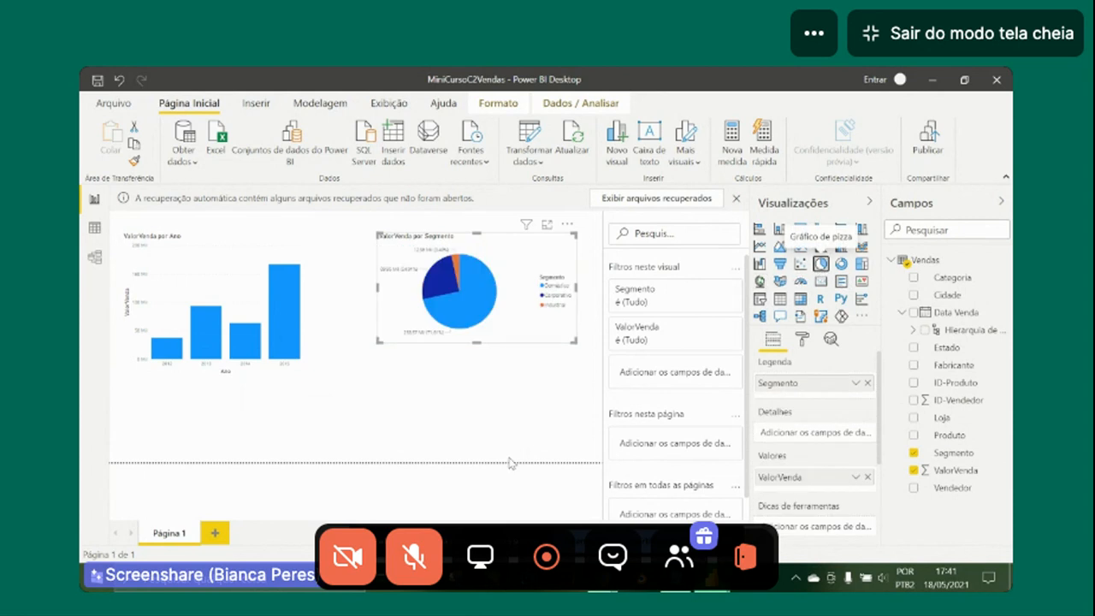
click(454, 414)
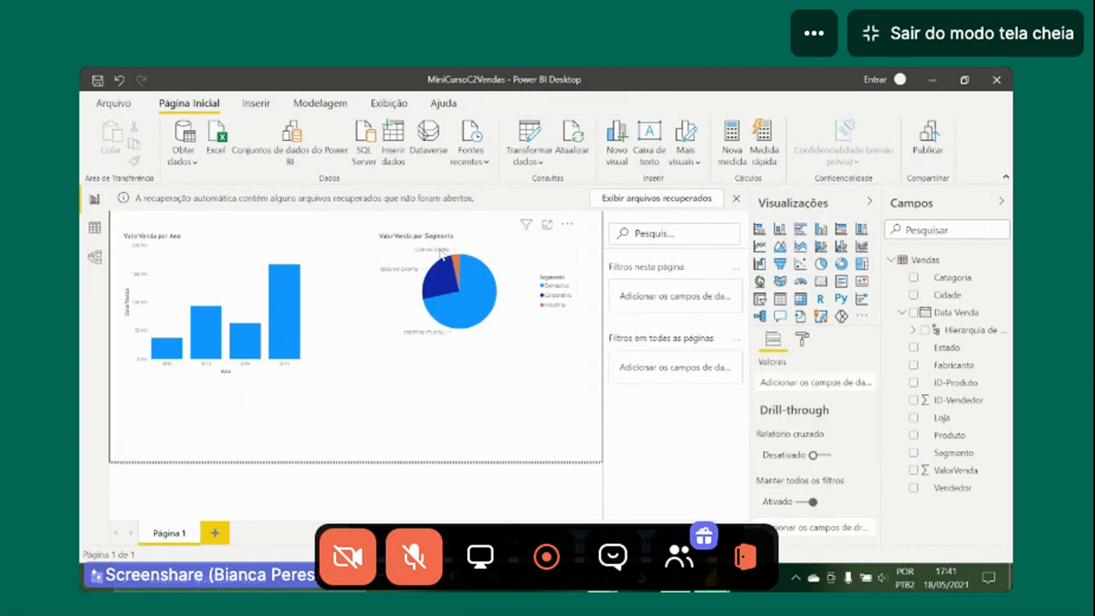
click(473, 253)
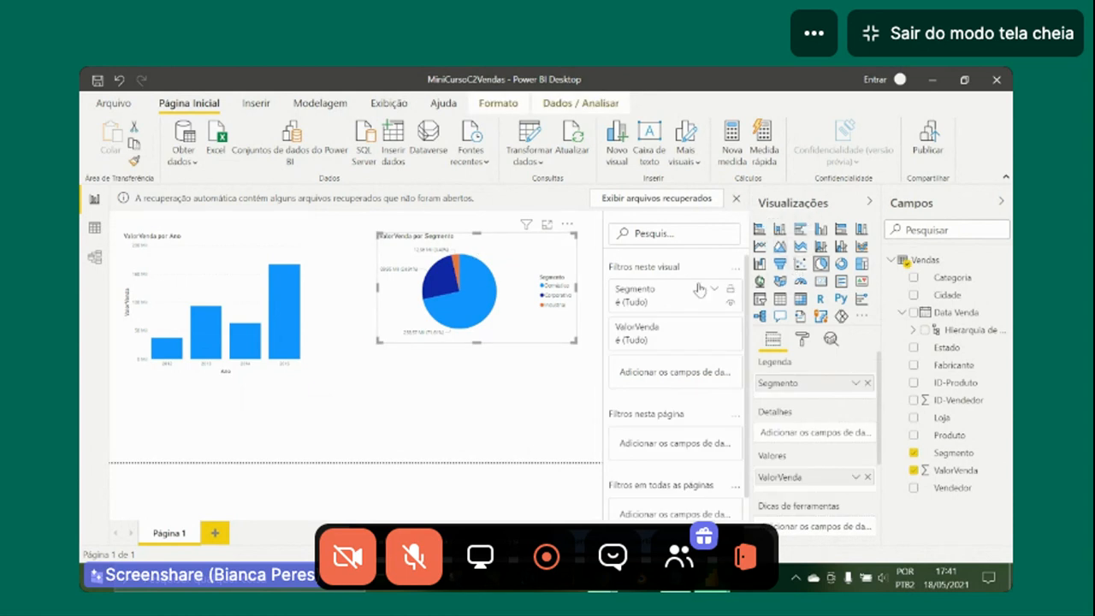
click(356, 255)
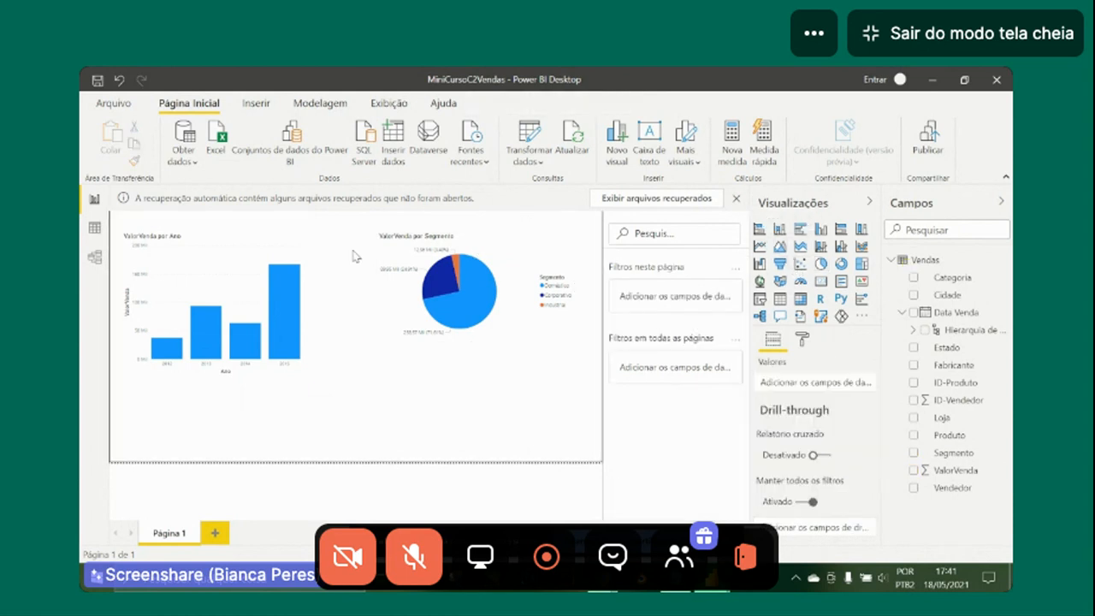
double_click(432, 411)
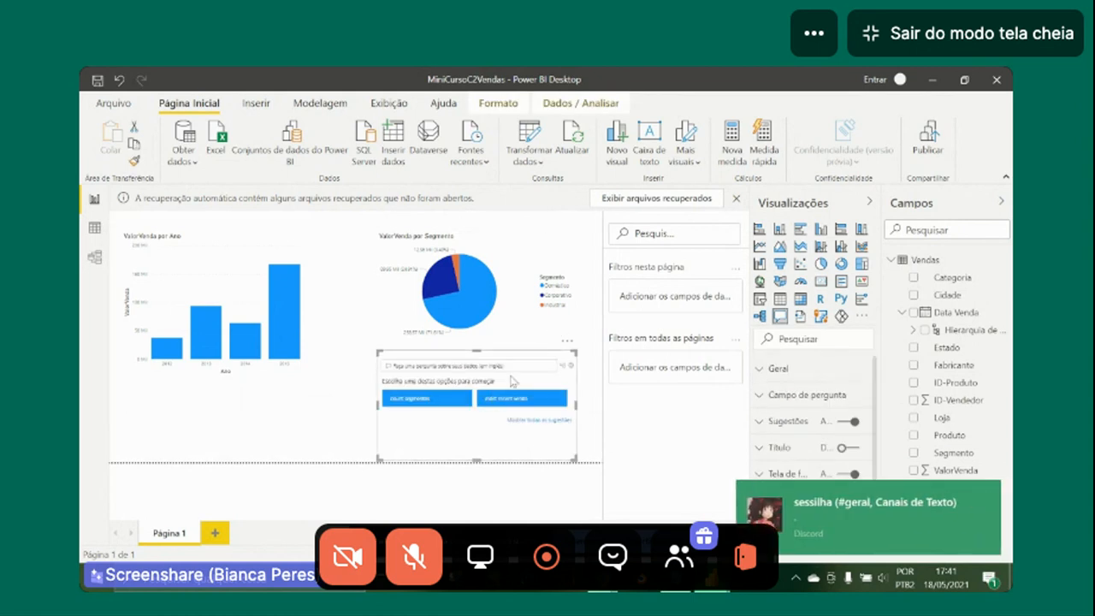
click(567, 340)
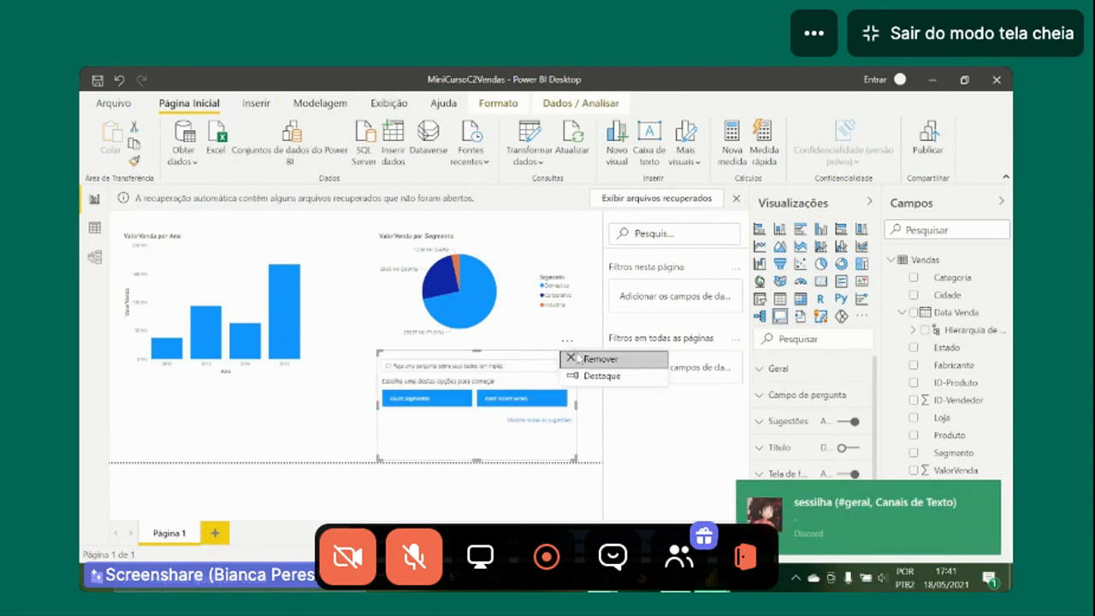
click(590, 359)
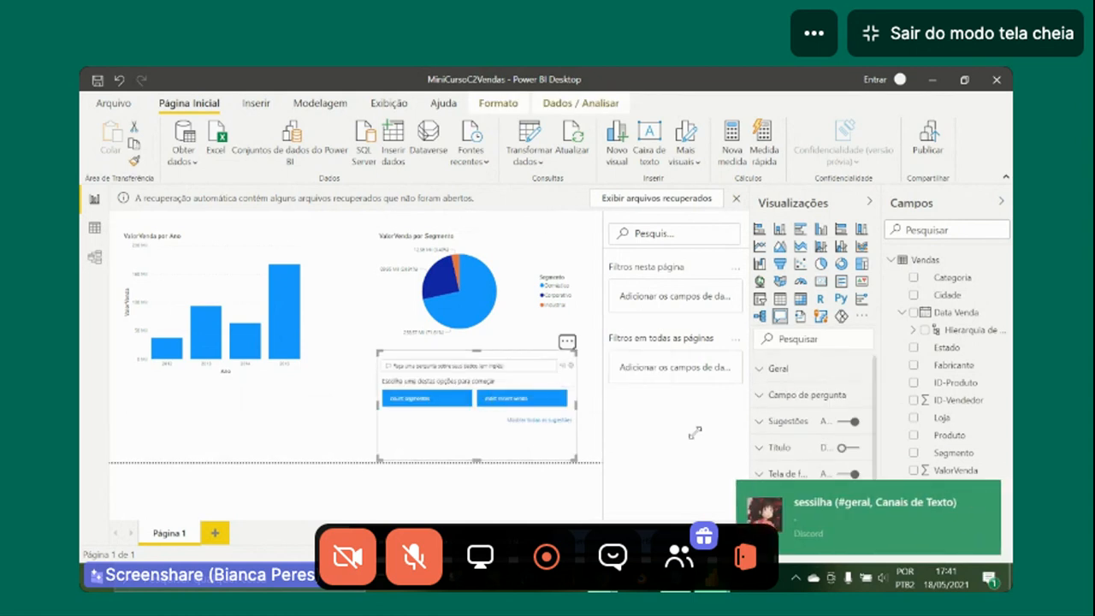
click(983, 494)
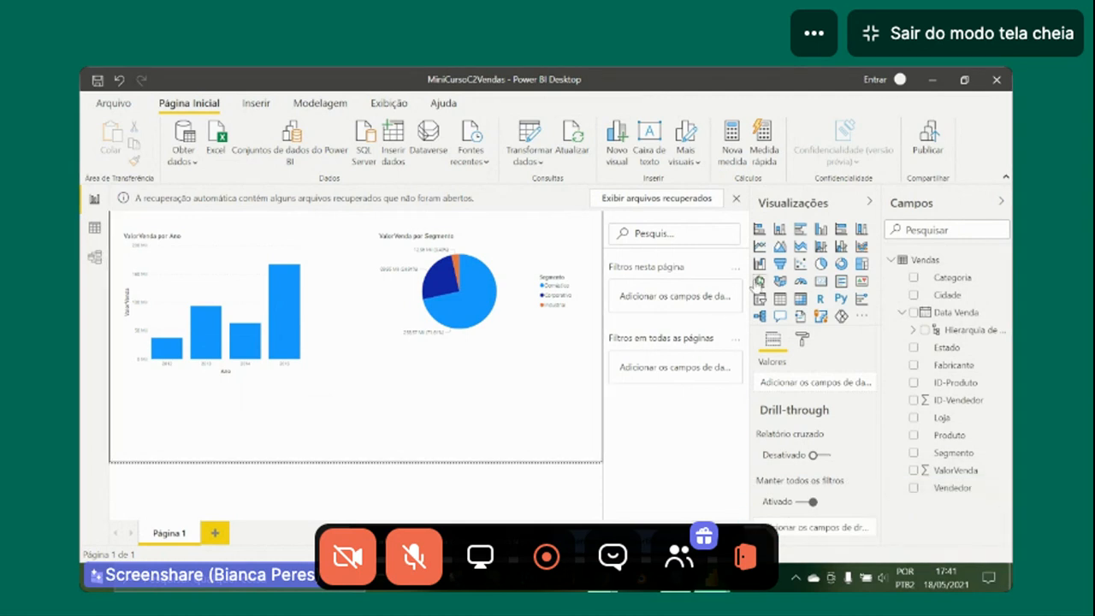
Insert a map visual, place it below the pie chart and widen it to fill that area.
click(758, 280)
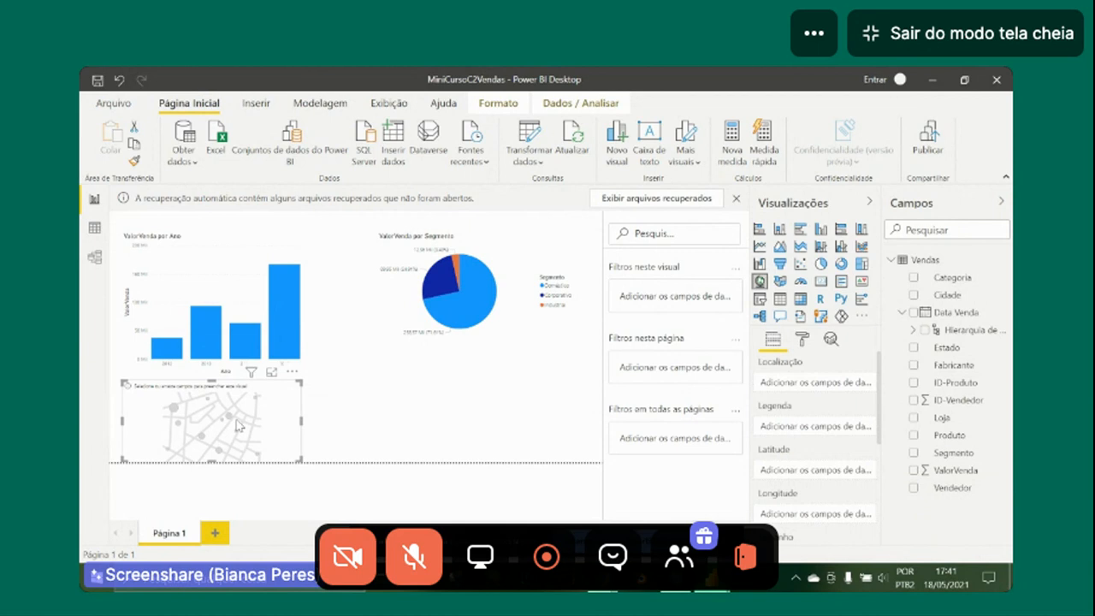
drag(238, 426, 458, 407)
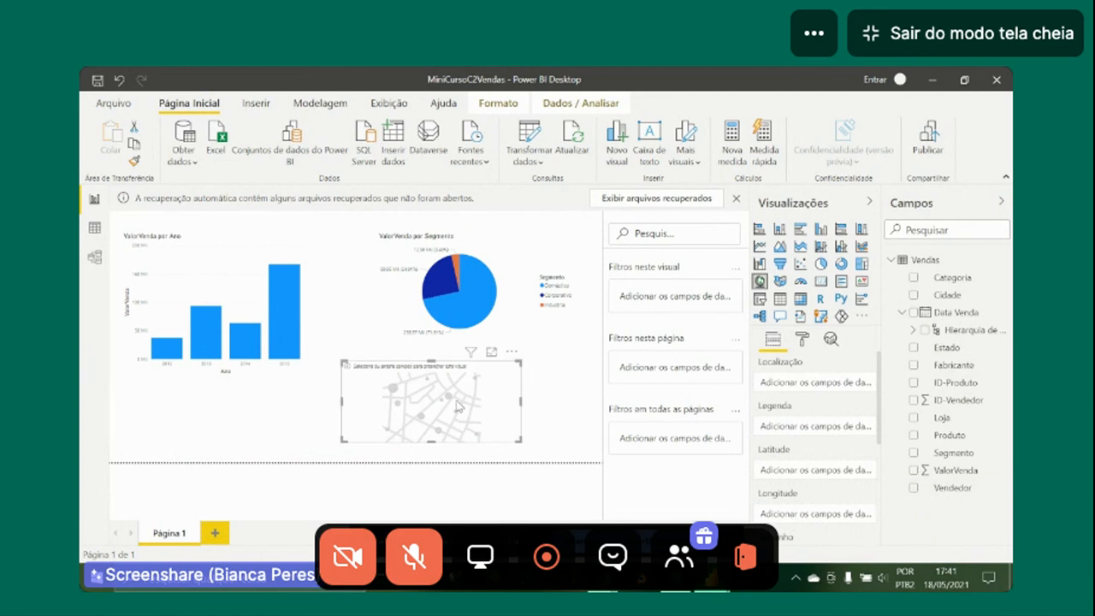
mouse_move(518, 441)
mouse_down()
mouse_move(553, 454)
mouse_move(524, 425)
mouse_up()
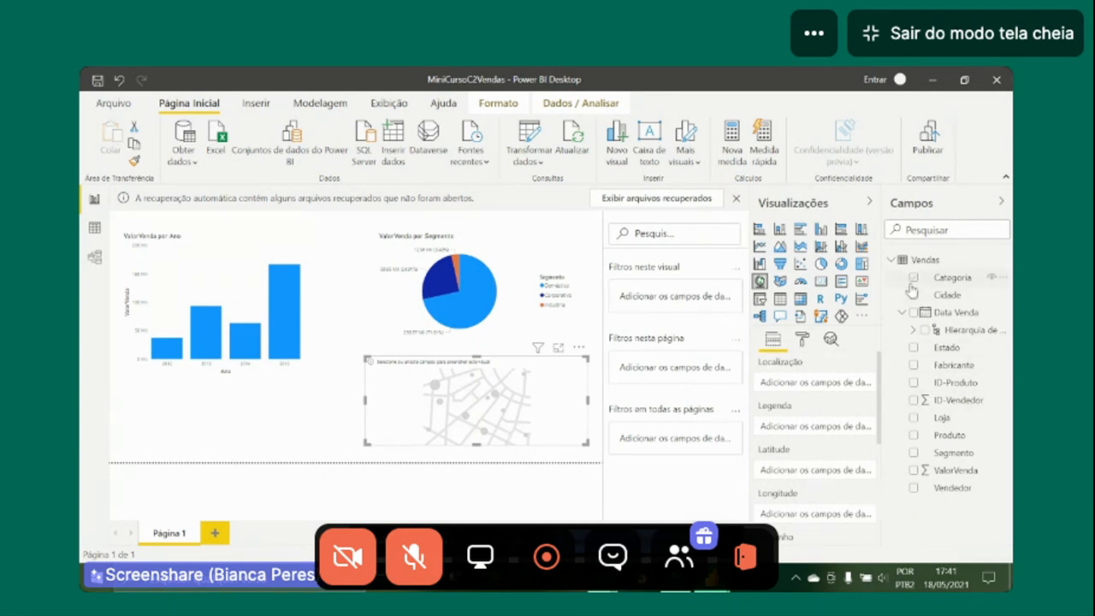
Set the map's location to Estado and add ValorVenda as its bubble size.
click(912, 348)
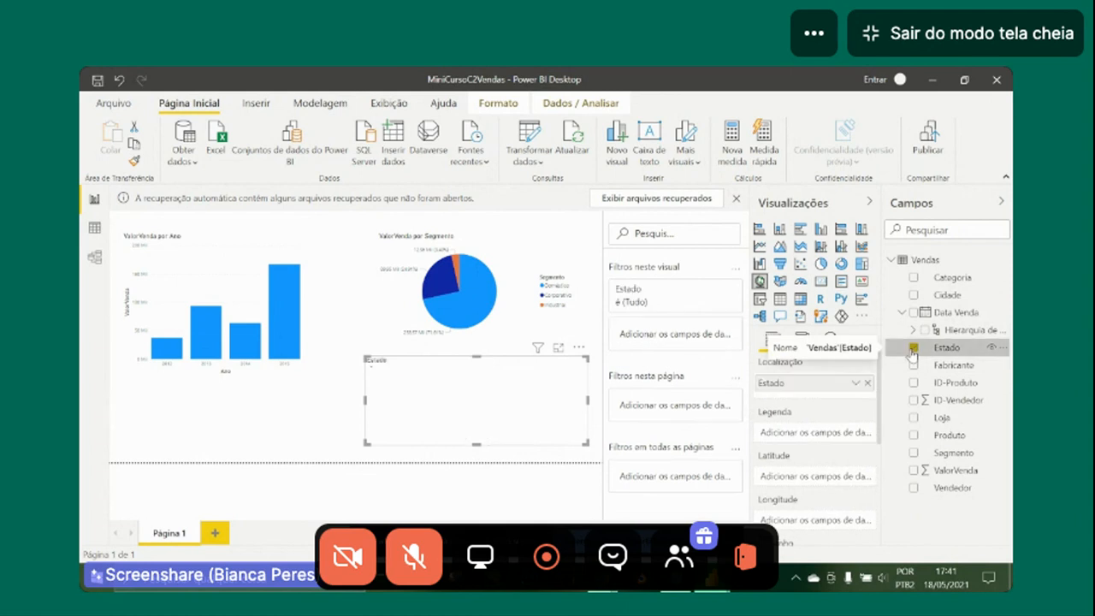
click(914, 489)
click(913, 487)
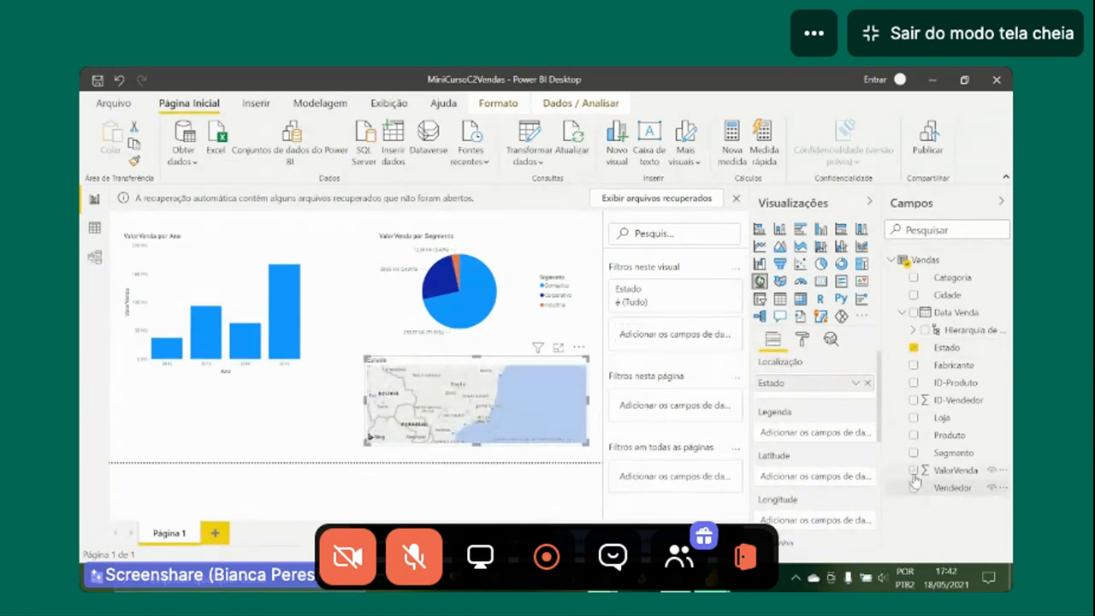
click(913, 470)
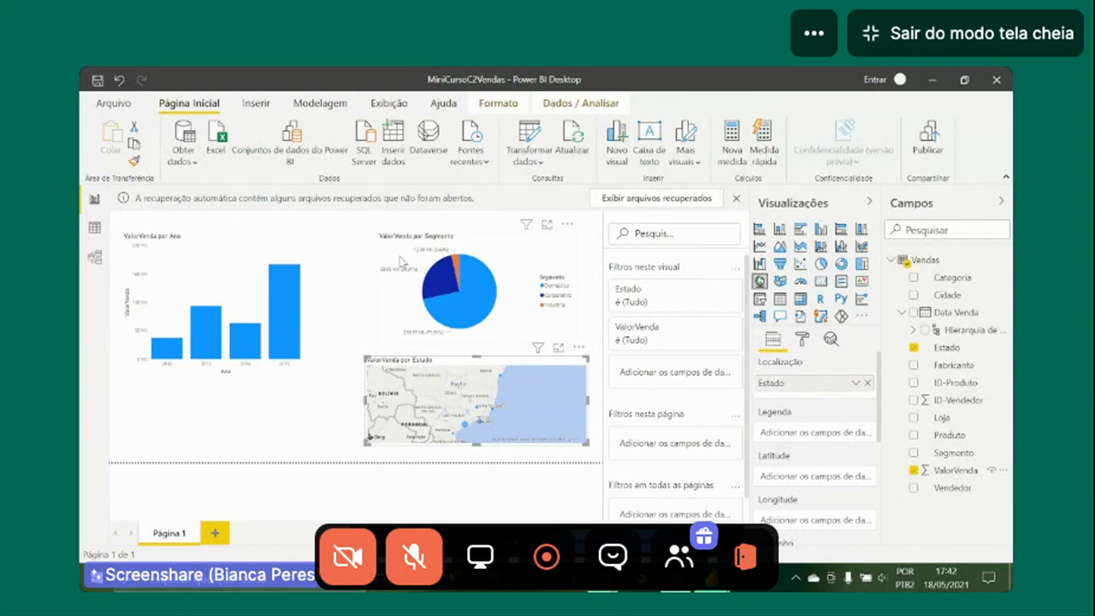
Raise the pie chart, enlarge the state map upward into the freed space, and recentre the map's view.
drag(401, 261, 390, 236)
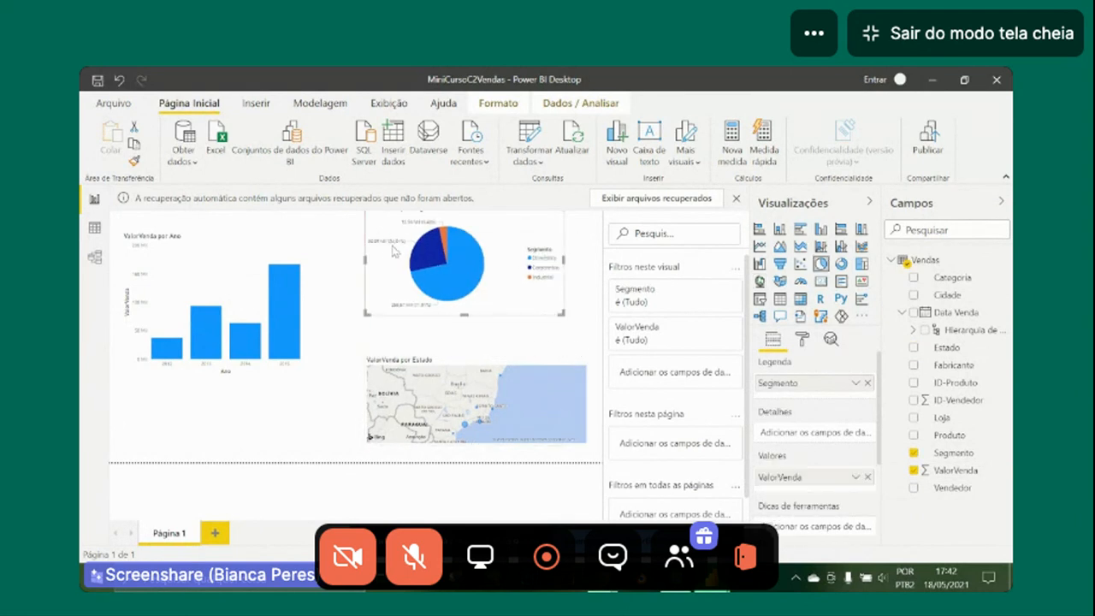
click(492, 396)
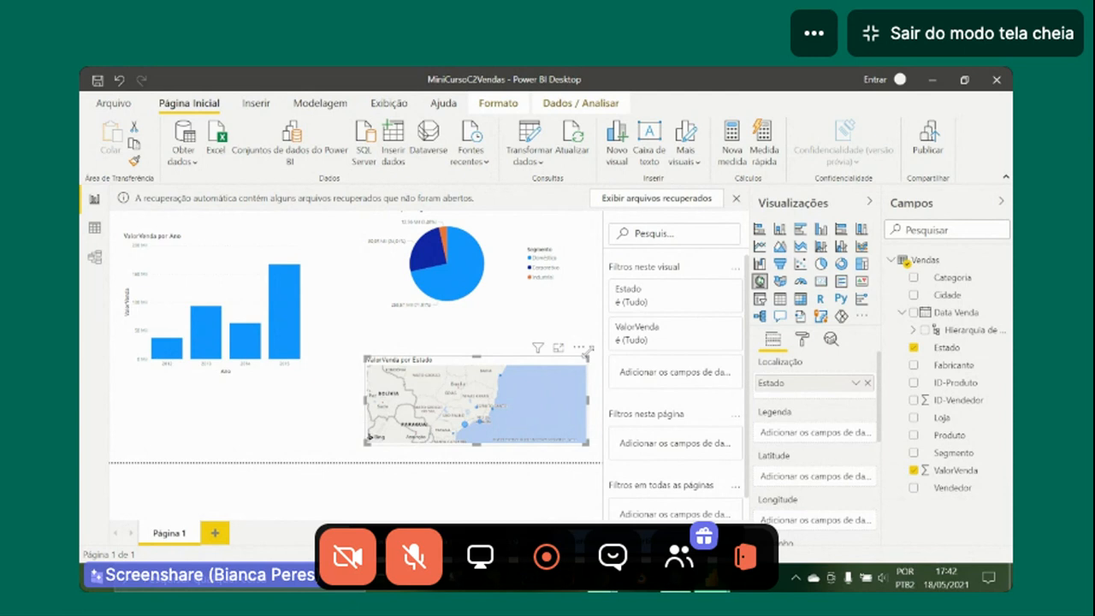
drag(587, 351, 592, 333)
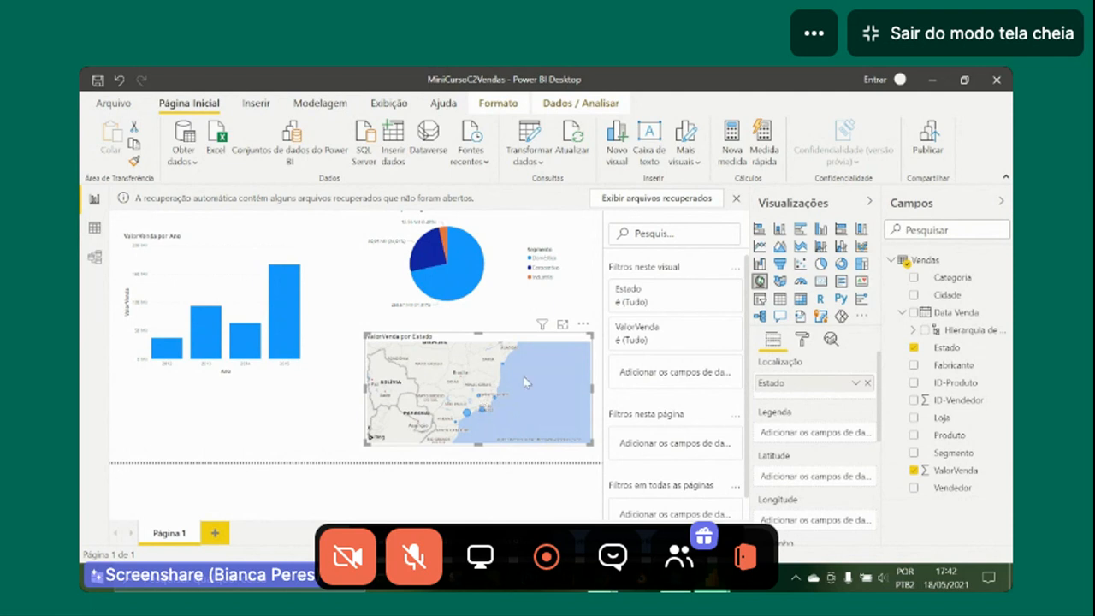
mouse_move(526, 383)
mouse_down()
mouse_move(526, 363)
mouse_move(541, 370)
mouse_up()
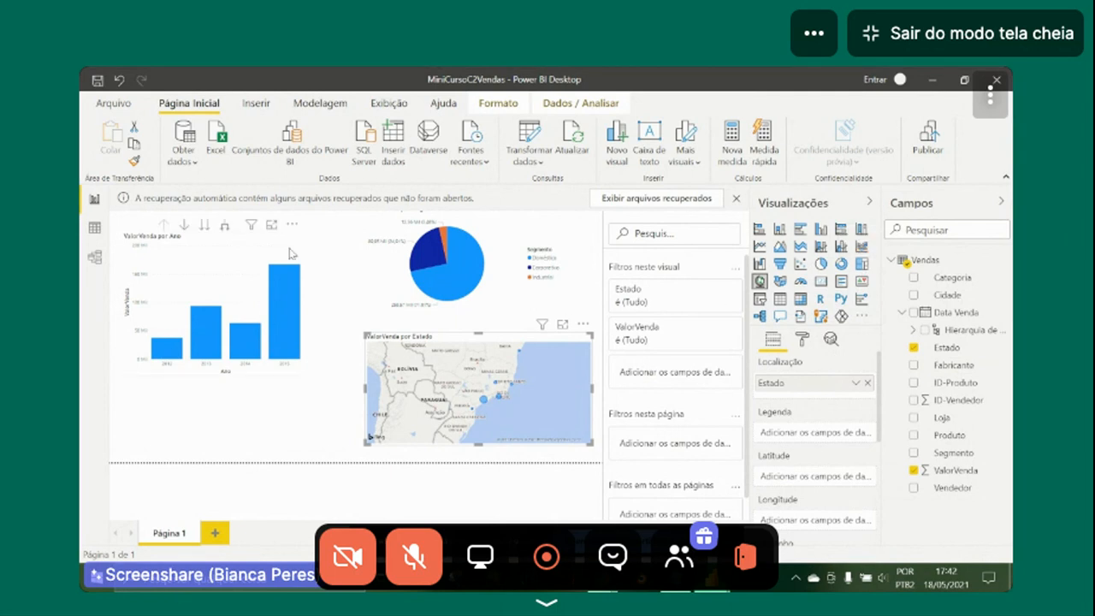
Insert a treemap visual below the yearly column chart, shift it away from the page edge and widen it slightly.
click(306, 418)
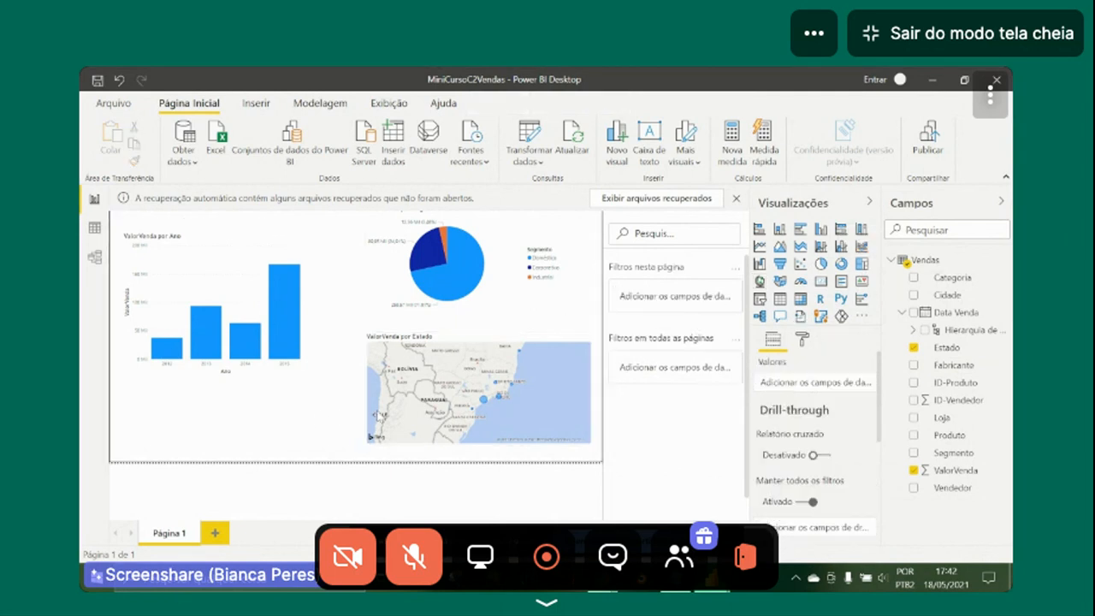
click(862, 264)
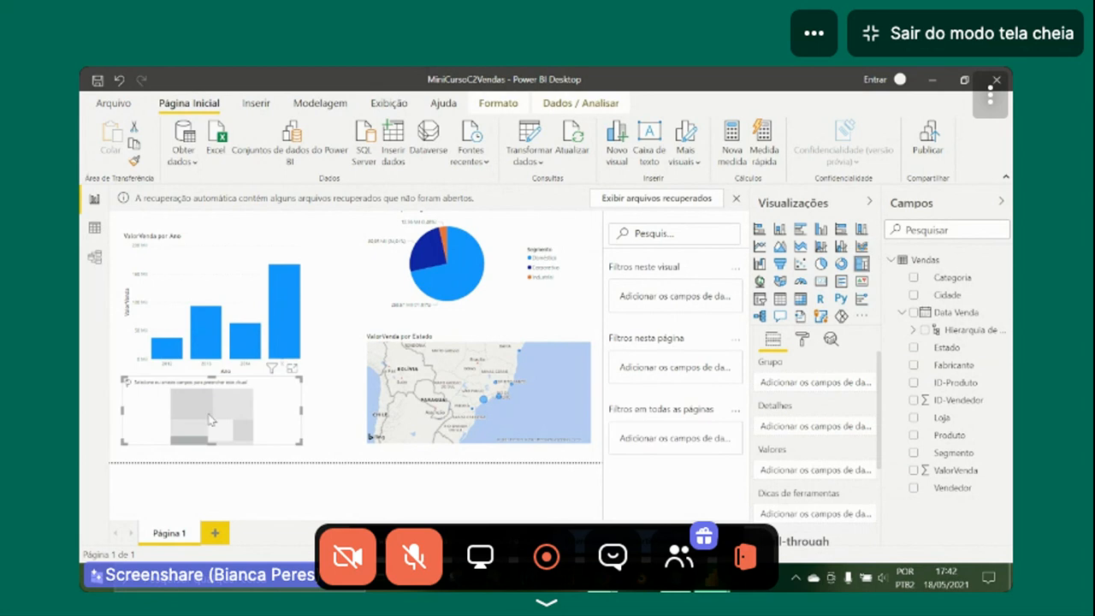
drag(272, 412, 296, 412)
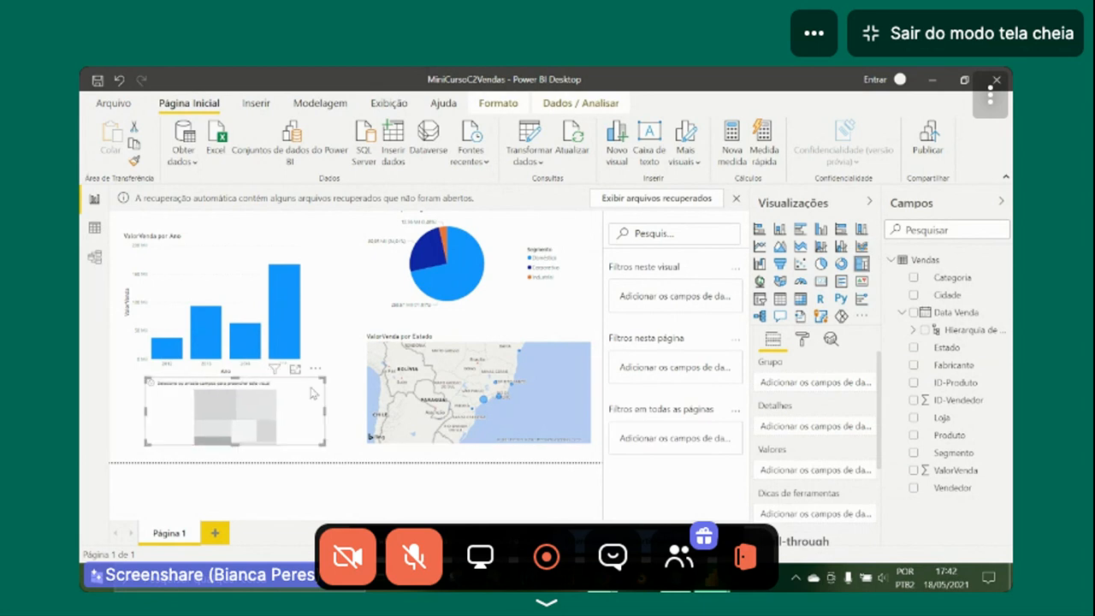
drag(318, 375, 330, 377)
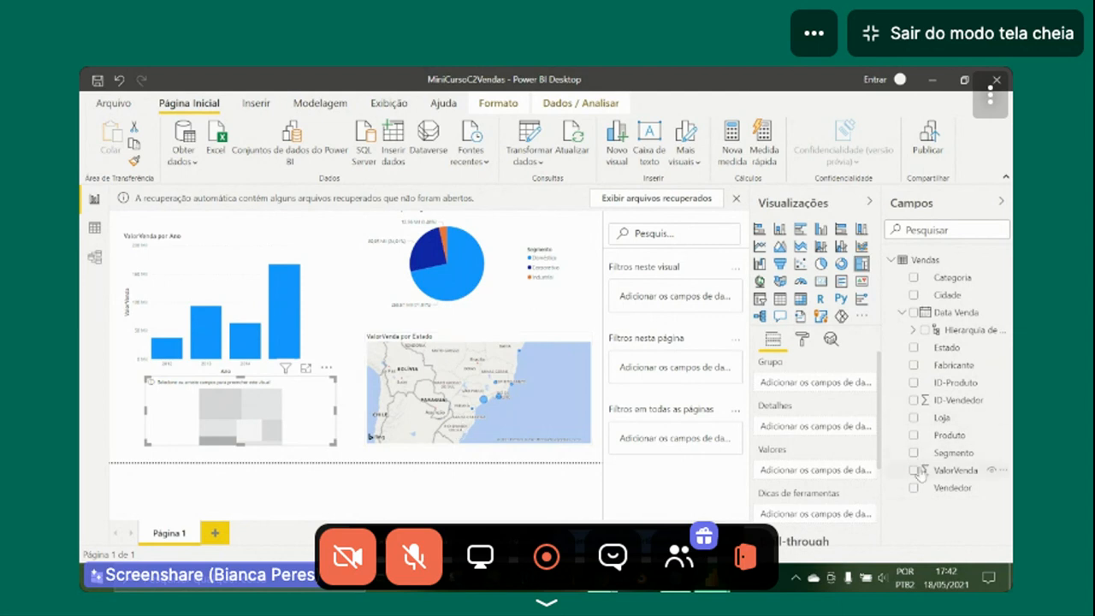
Fill the treemap with ValorVenda as values grouped by Categoria, and raise the column chart slightly above it.
click(914, 471)
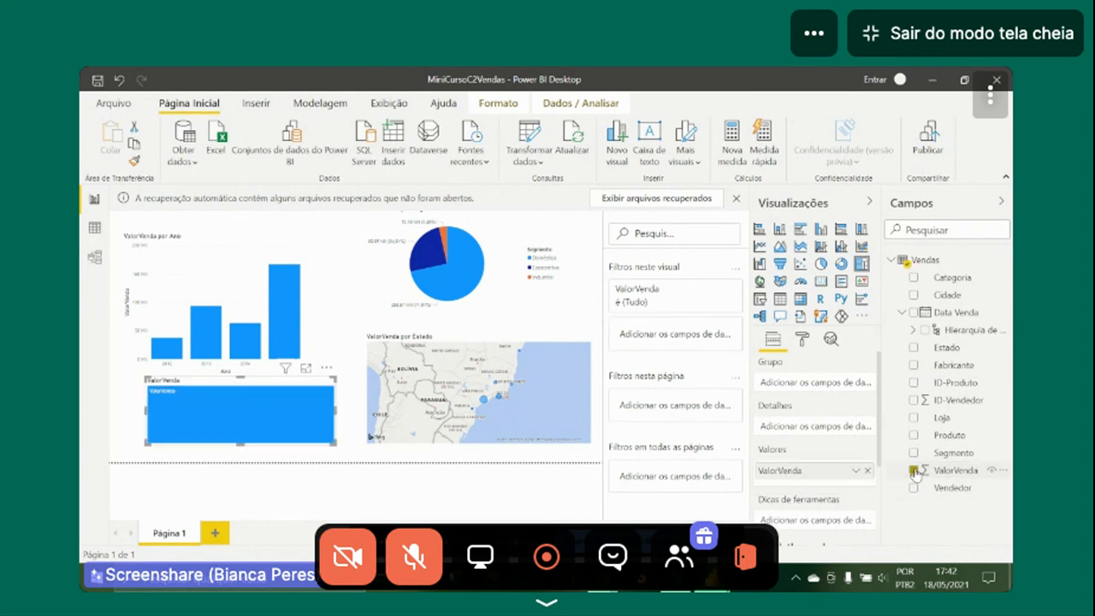
click(913, 277)
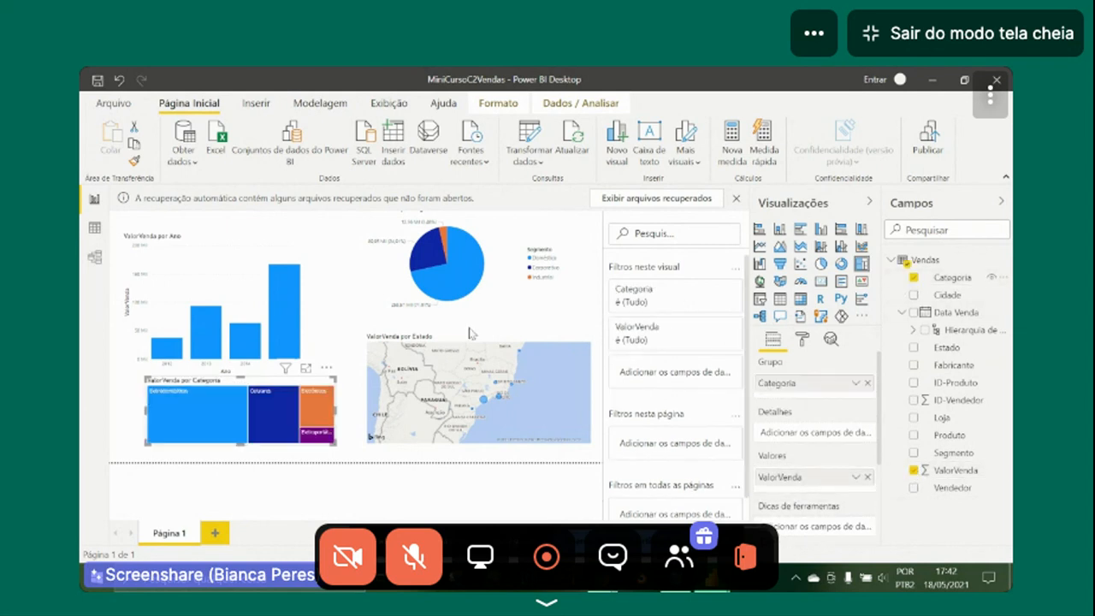
click(231, 258)
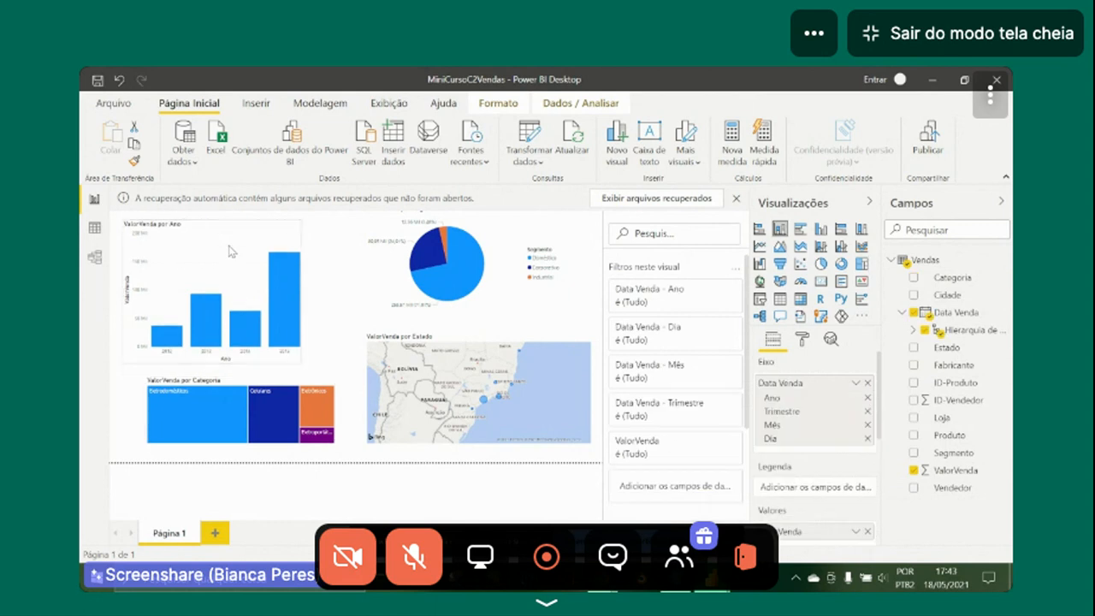
Cancel the automatic recovery prompt and collapse the Filtros and Visualizações panes to enlarge the report canvas.
click(736, 199)
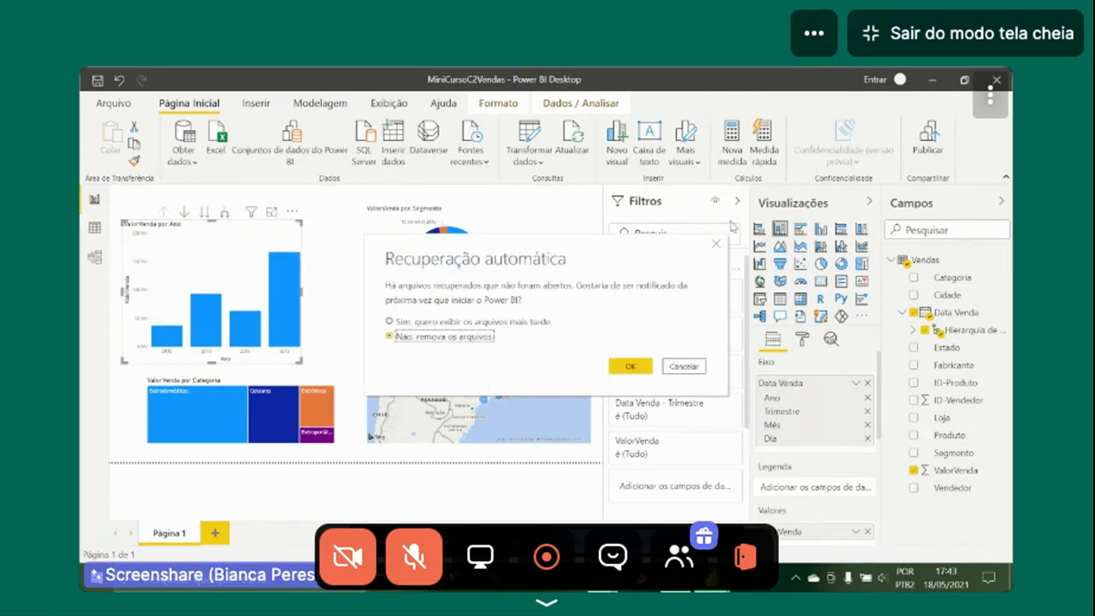
click(676, 368)
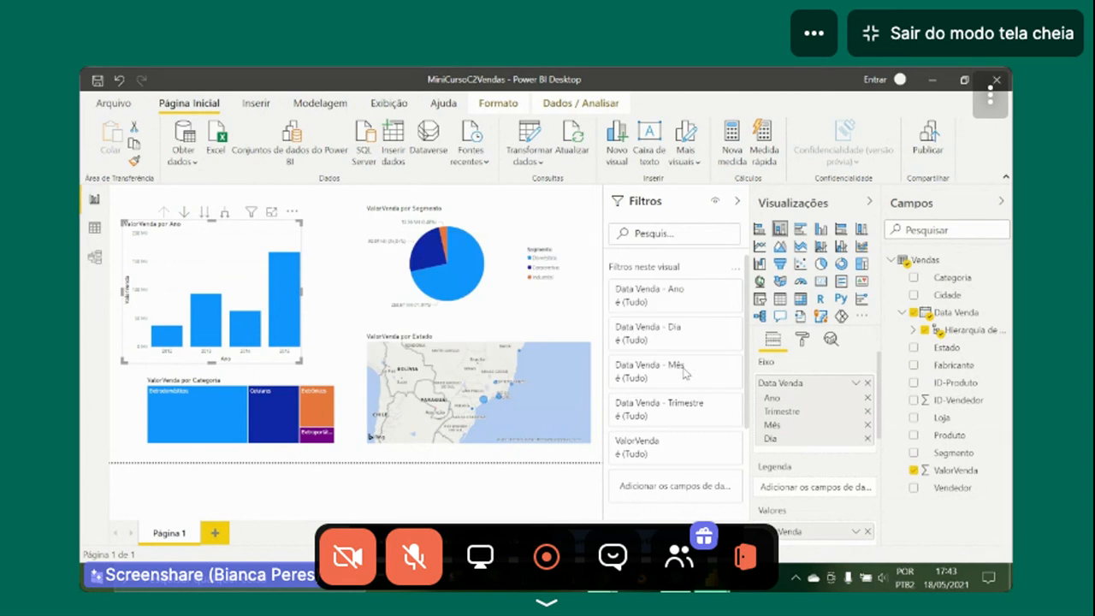
click(736, 204)
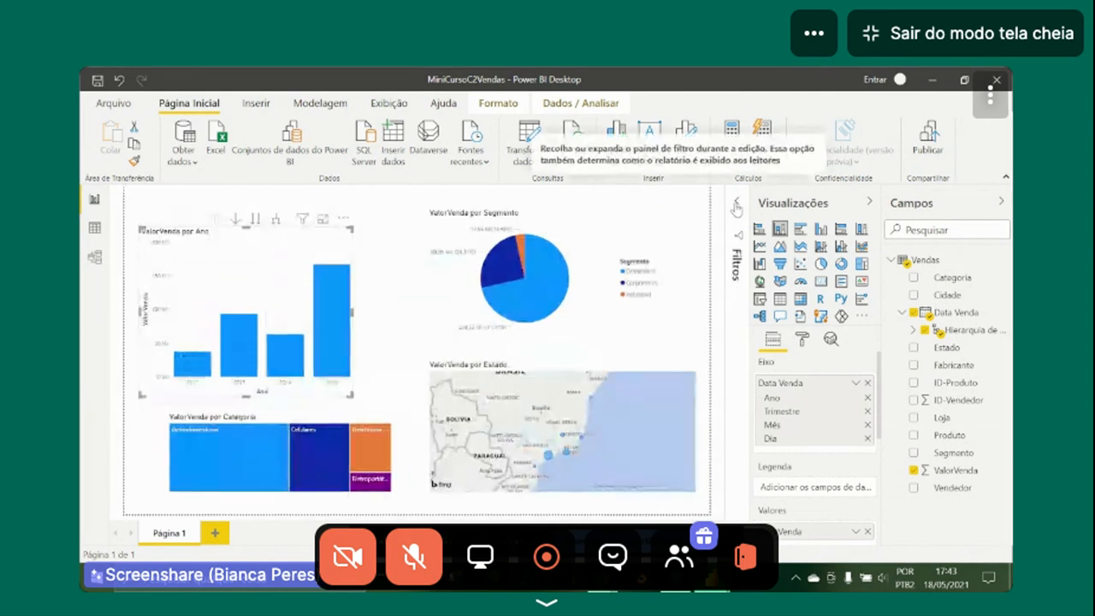
click(866, 204)
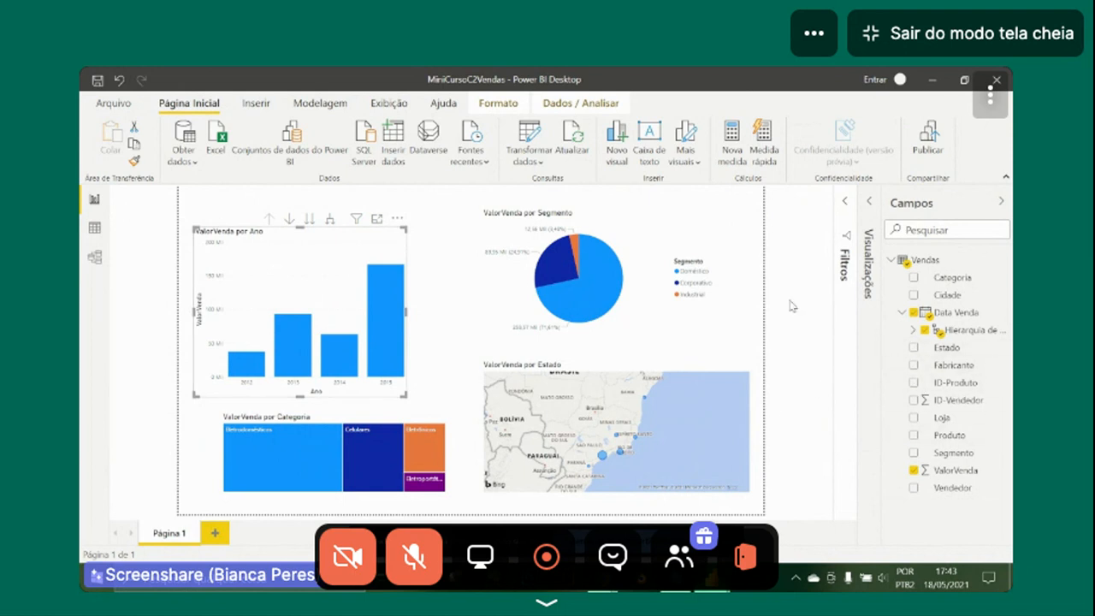
click(255, 106)
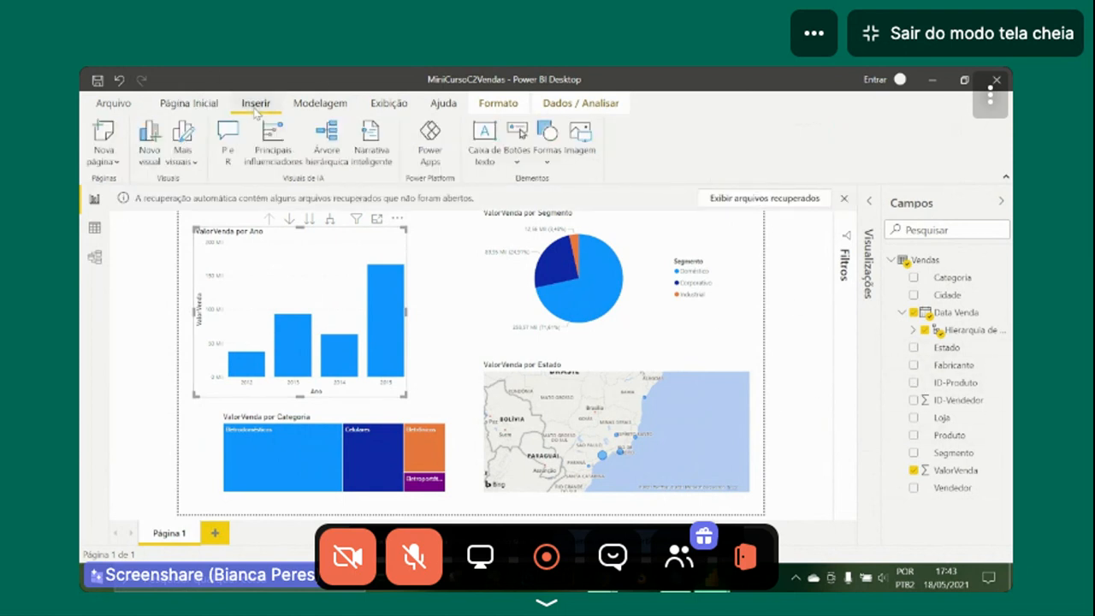
click(494, 133)
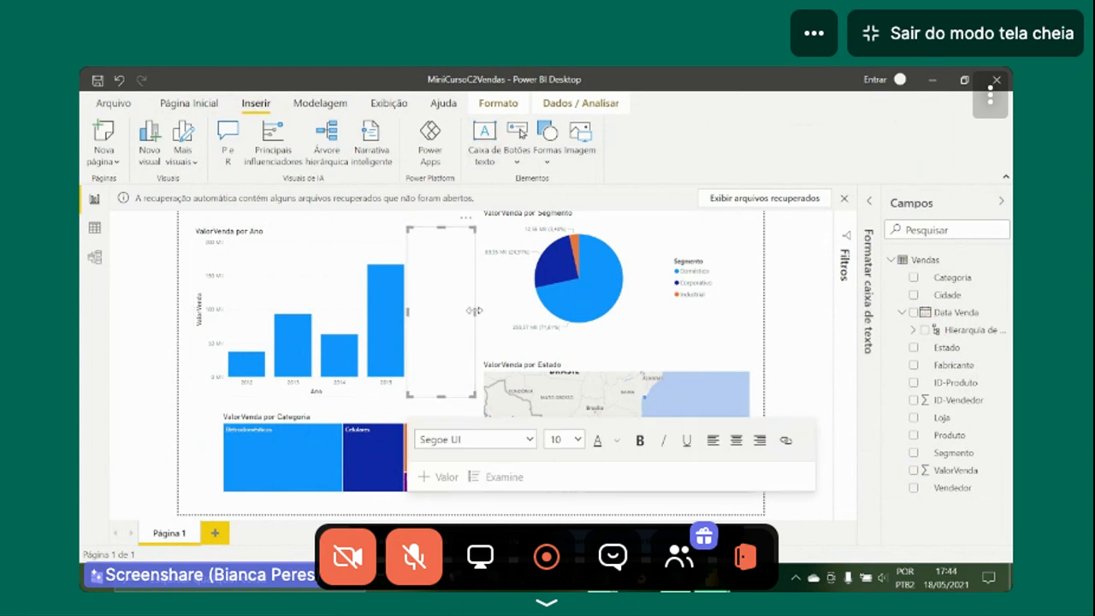
drag(475, 314, 606, 313)
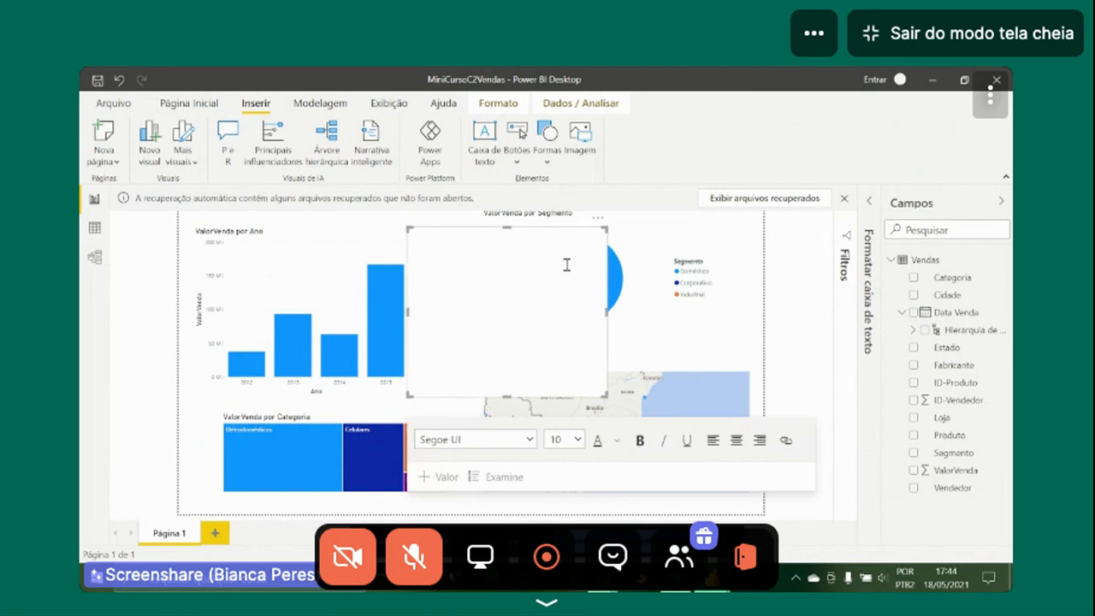
click(597, 220)
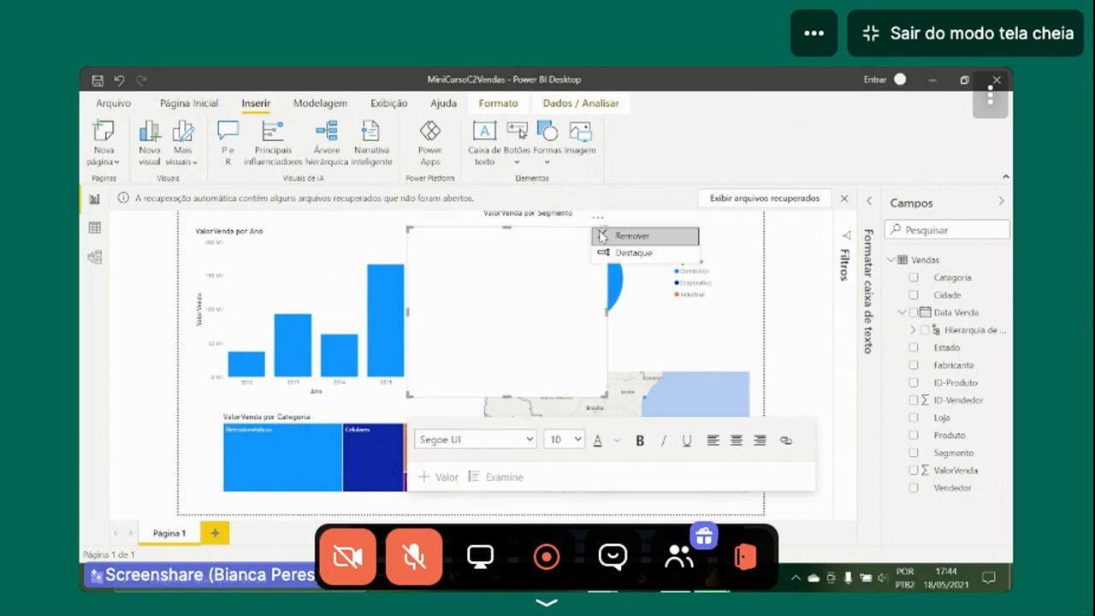
click(633, 236)
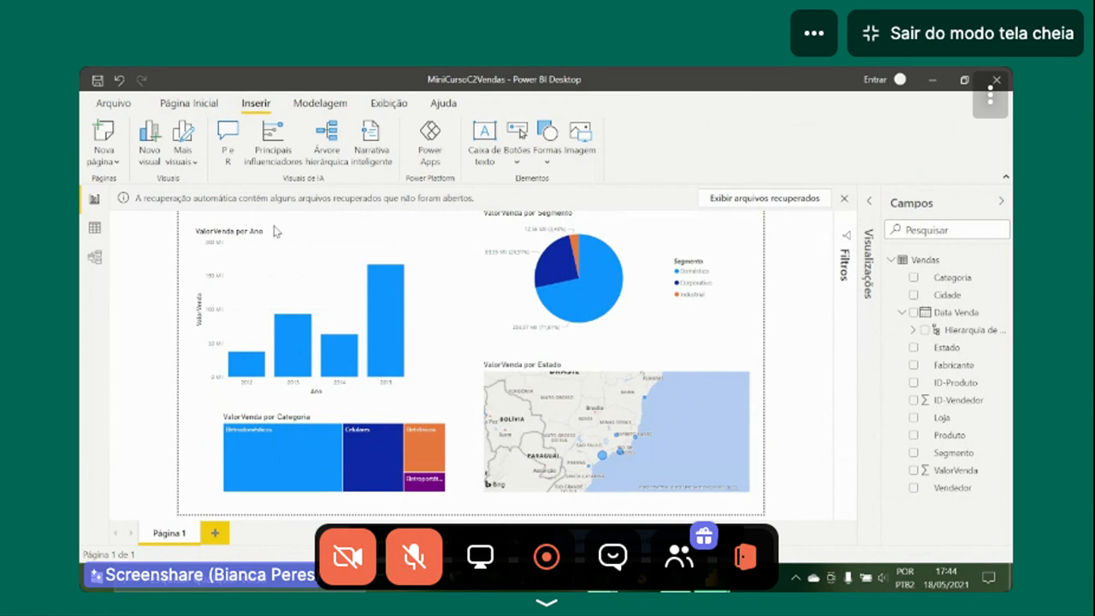
Lower the segment pie chart to sit just above the state map, and save the report.
click(492, 272)
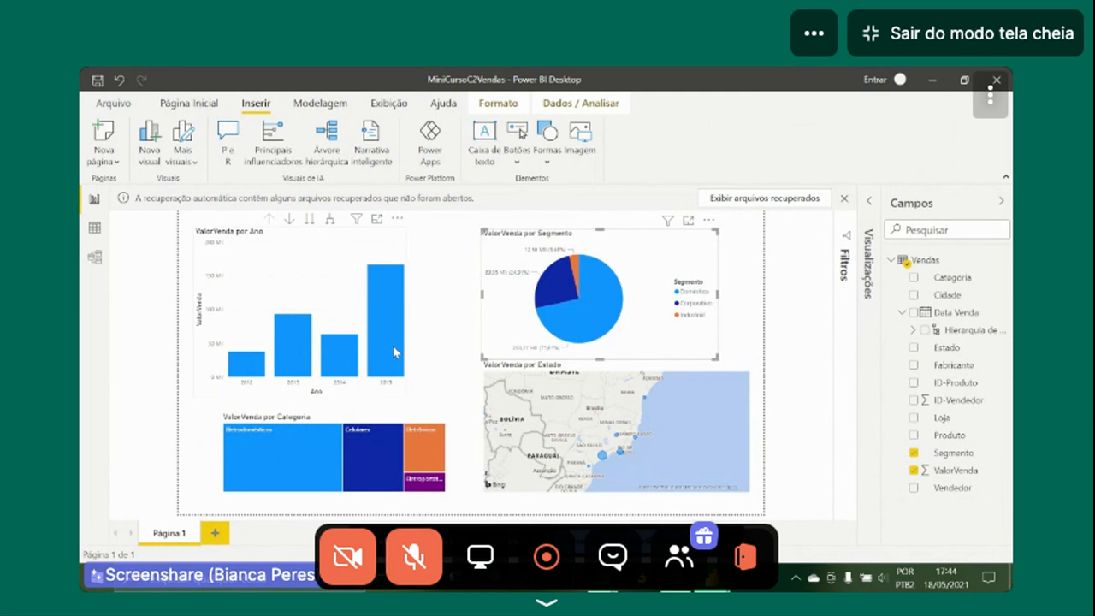
mouse_move(395, 351)
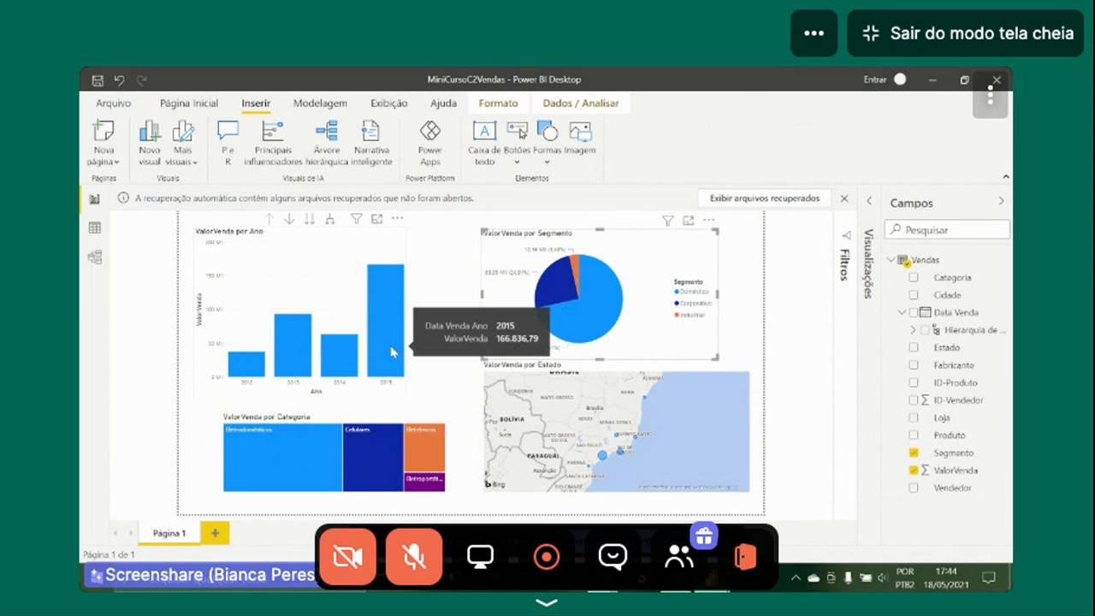
click(98, 82)
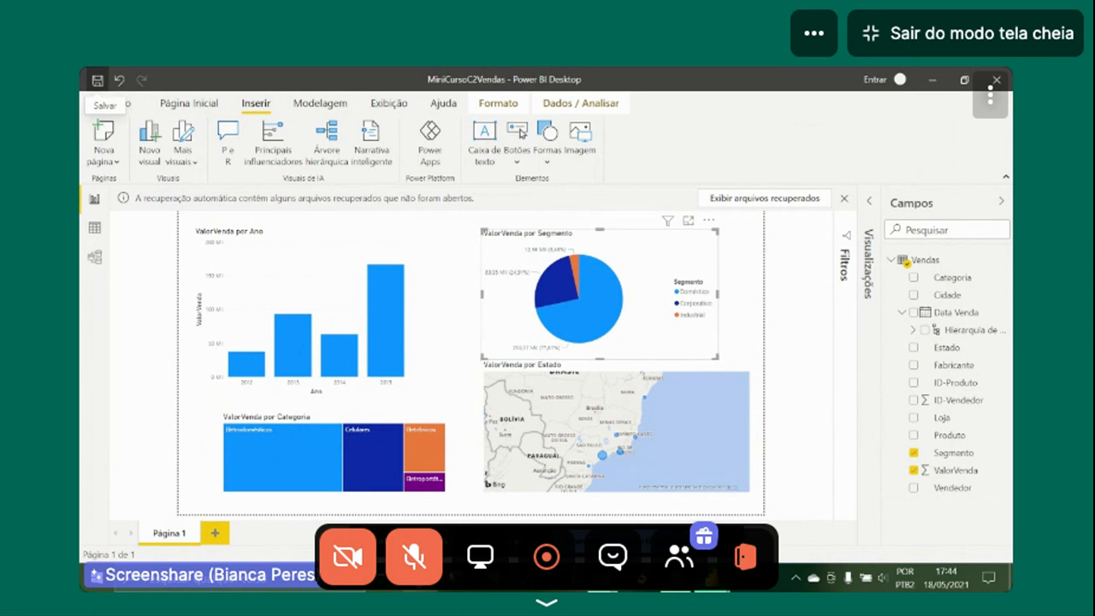
Open the EstudoDeCaso2Vendas report from the recent files in File Explorer and postpone the new modelling view update.
key(super+e)
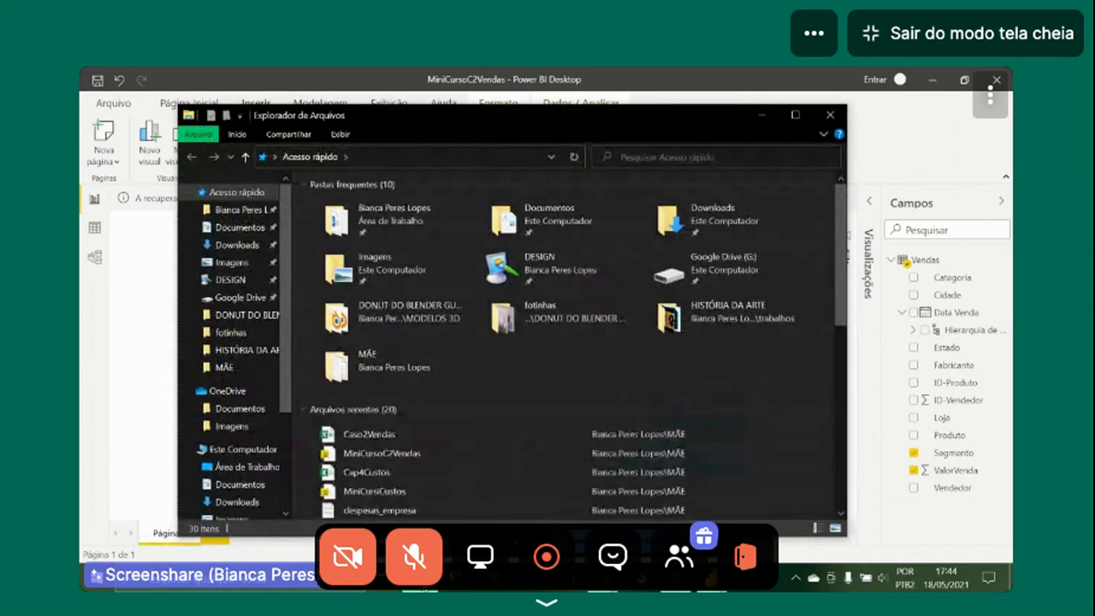
scroll(578, 506, down, 5)
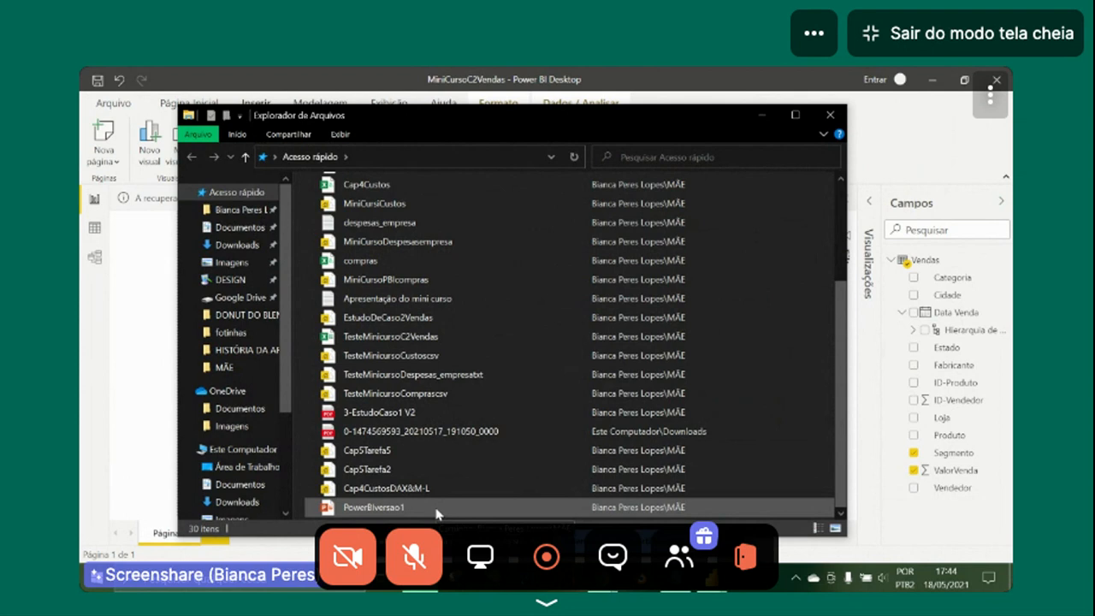
click(423, 323)
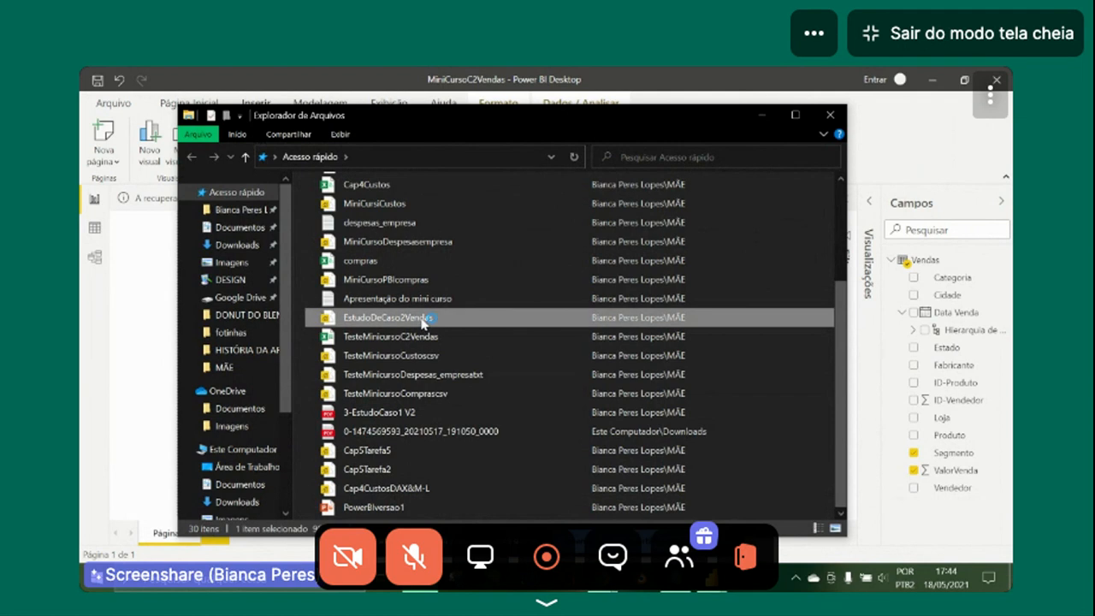
double_click(422, 321)
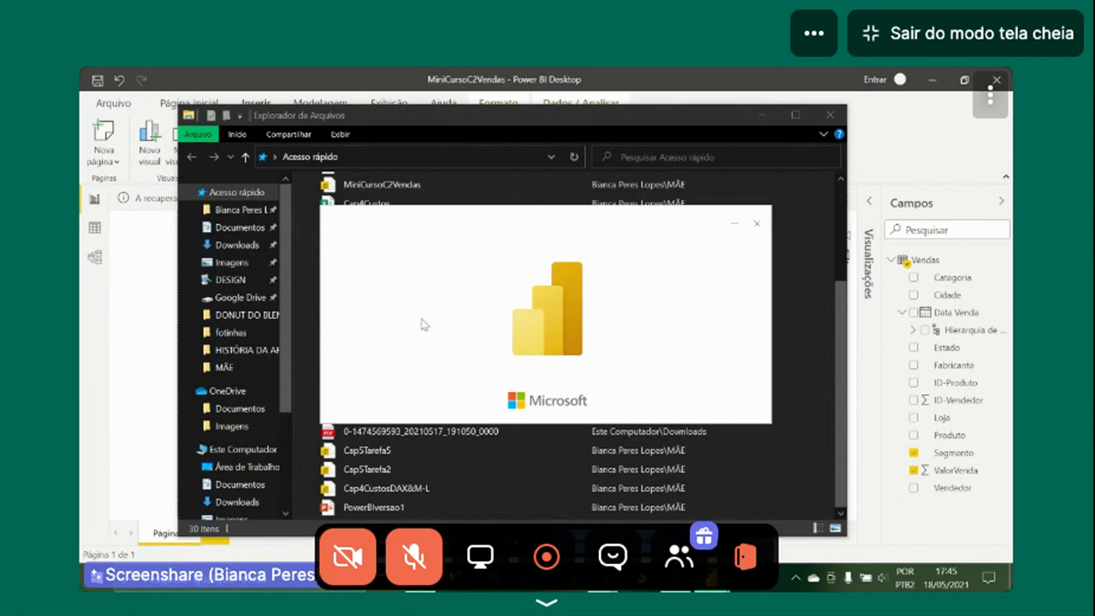
click(760, 115)
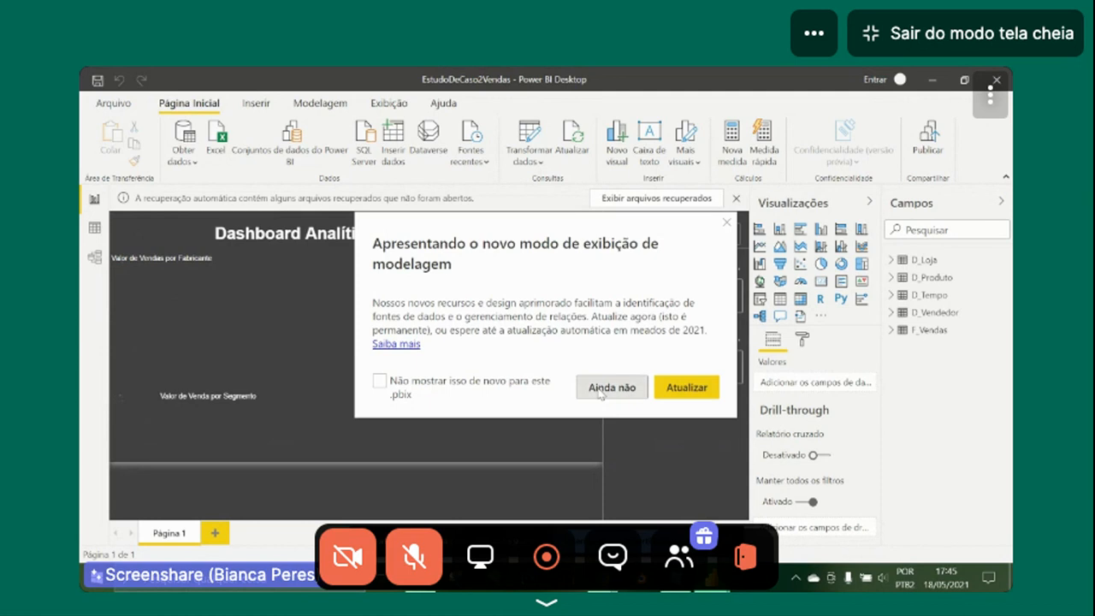
click(603, 390)
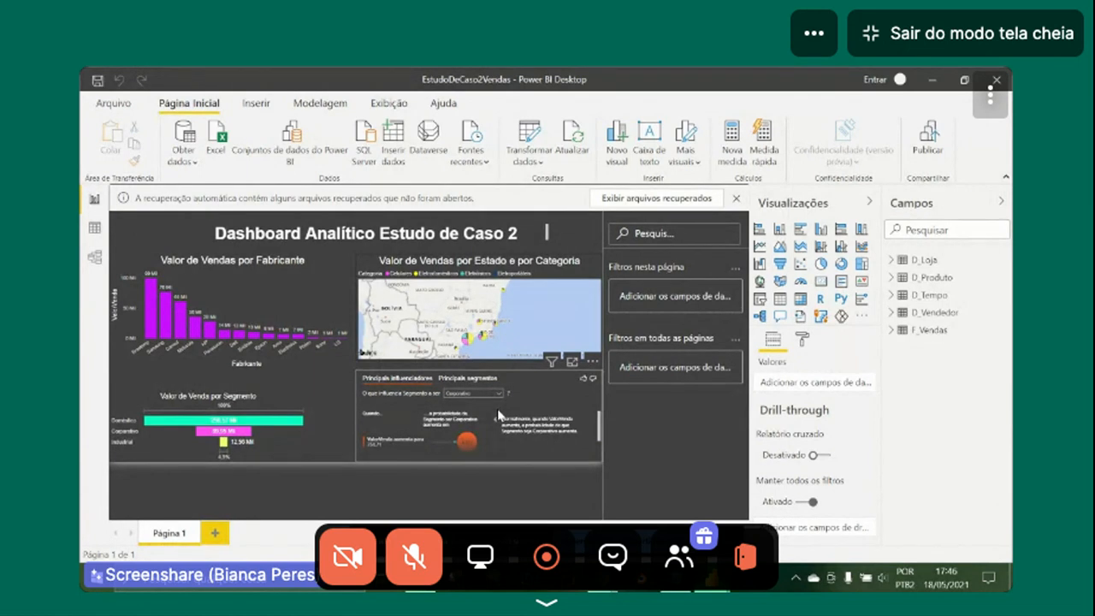
Examine the relationships between F_Vendas and its dimension tables in the model view, with the properties pane collapsed and notices dismissed.
click(94, 263)
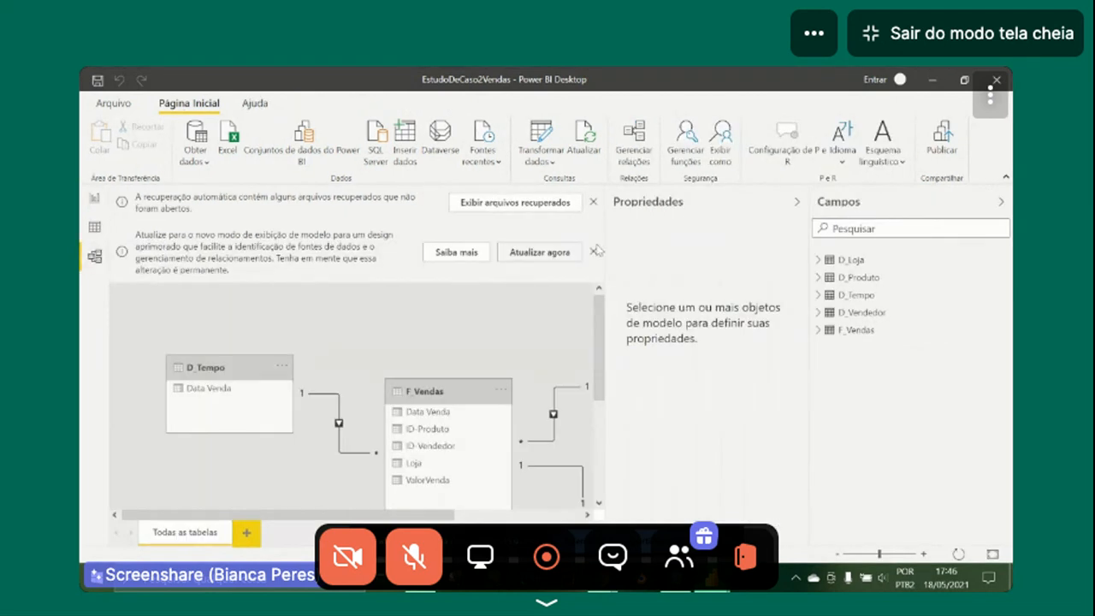
click(795, 203)
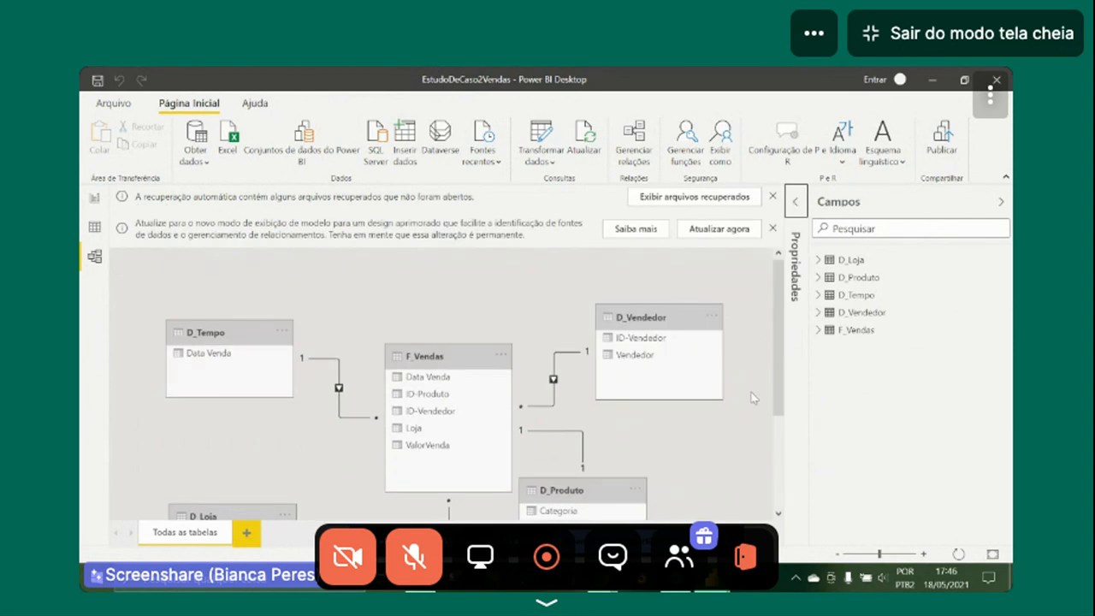
click(772, 229)
click(773, 198)
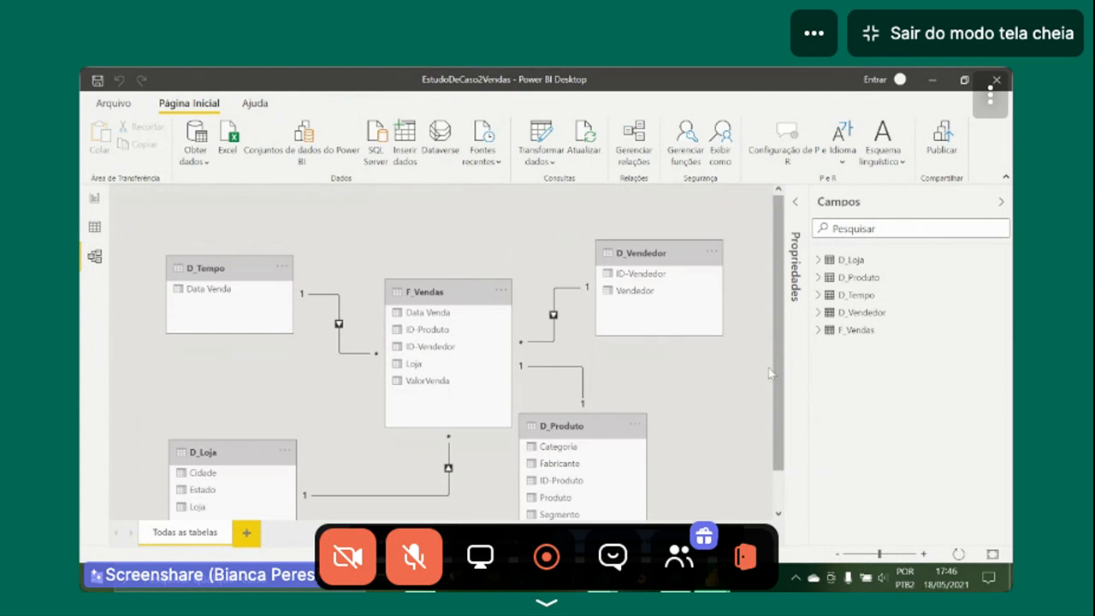
click(684, 367)
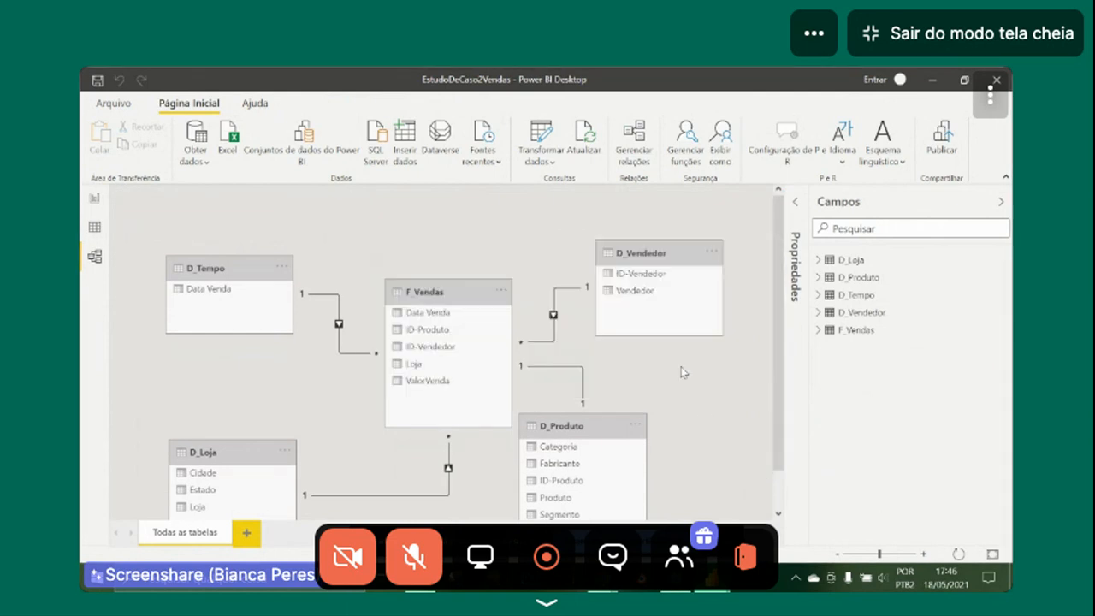
click(777, 514)
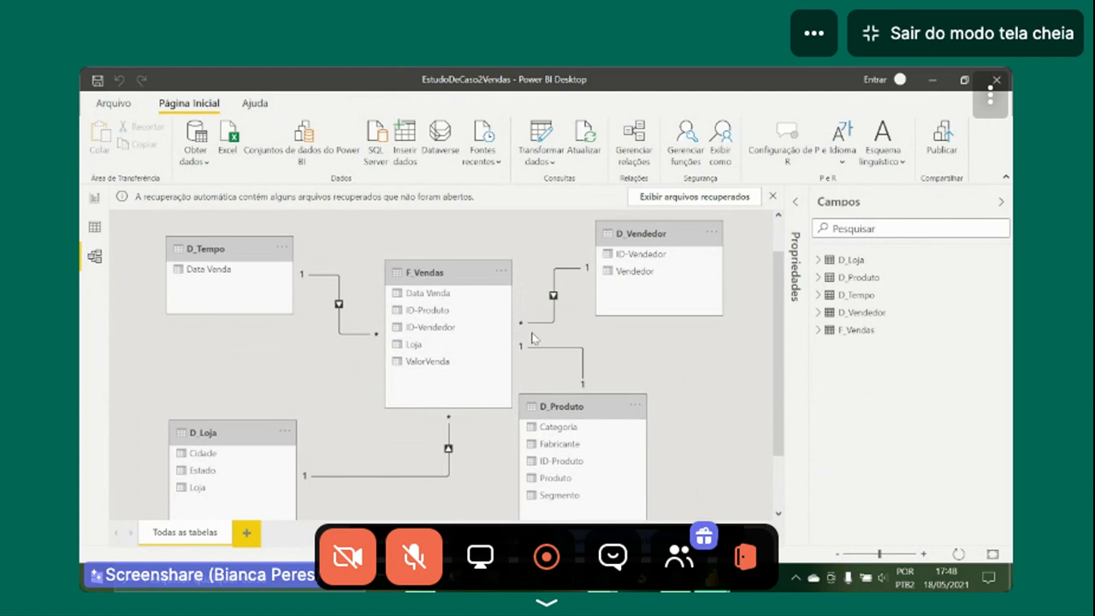
Examine the rows of the D_Loja table and the report themes available for the Estudo de Caso 2 dashboard.
click(93, 228)
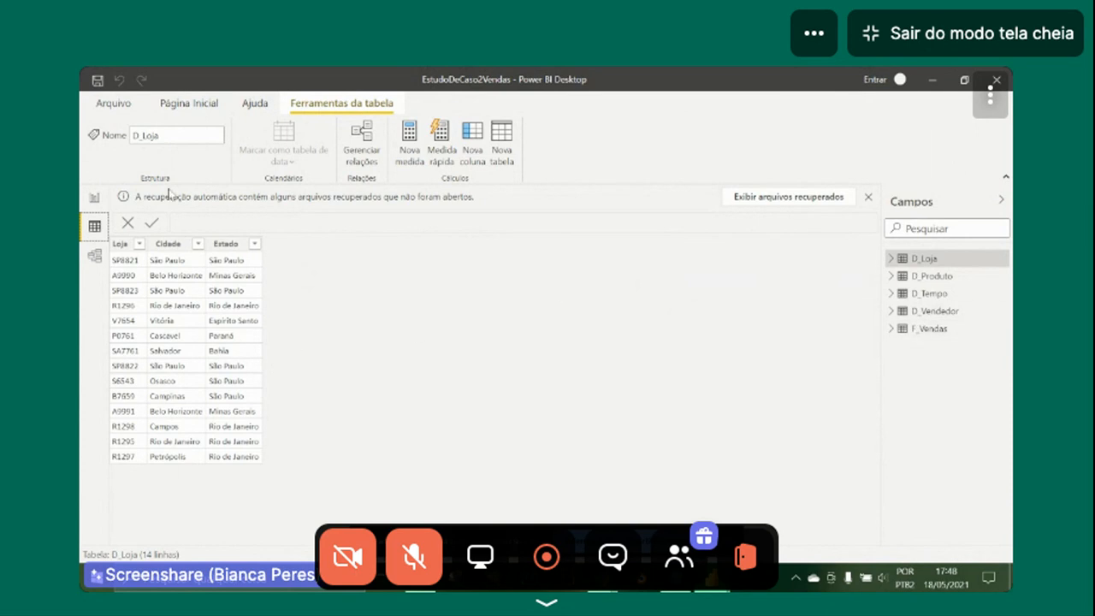
click(95, 197)
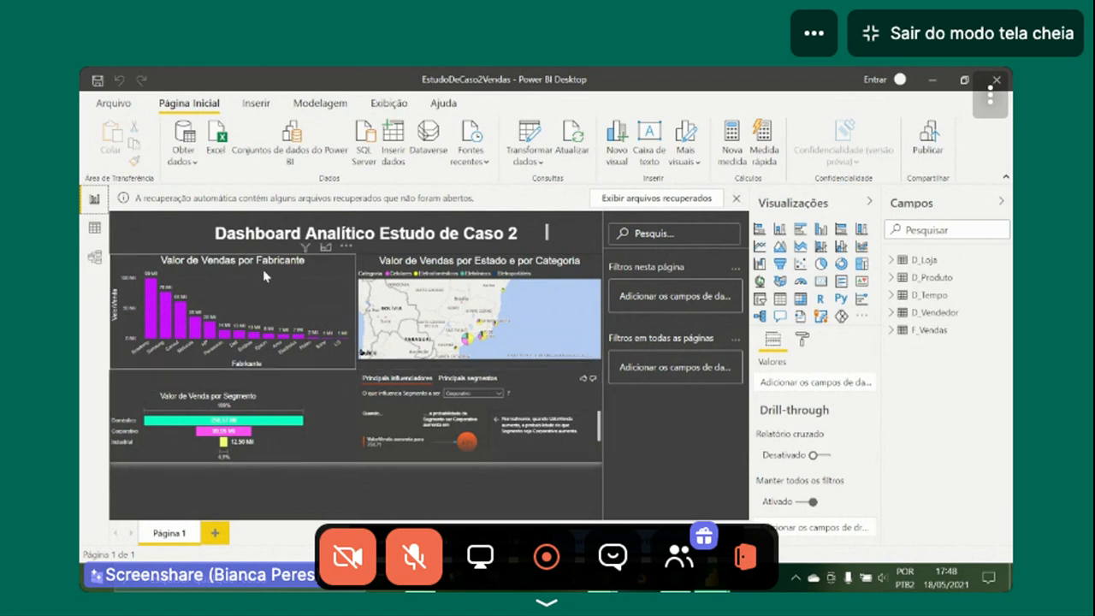
click(386, 104)
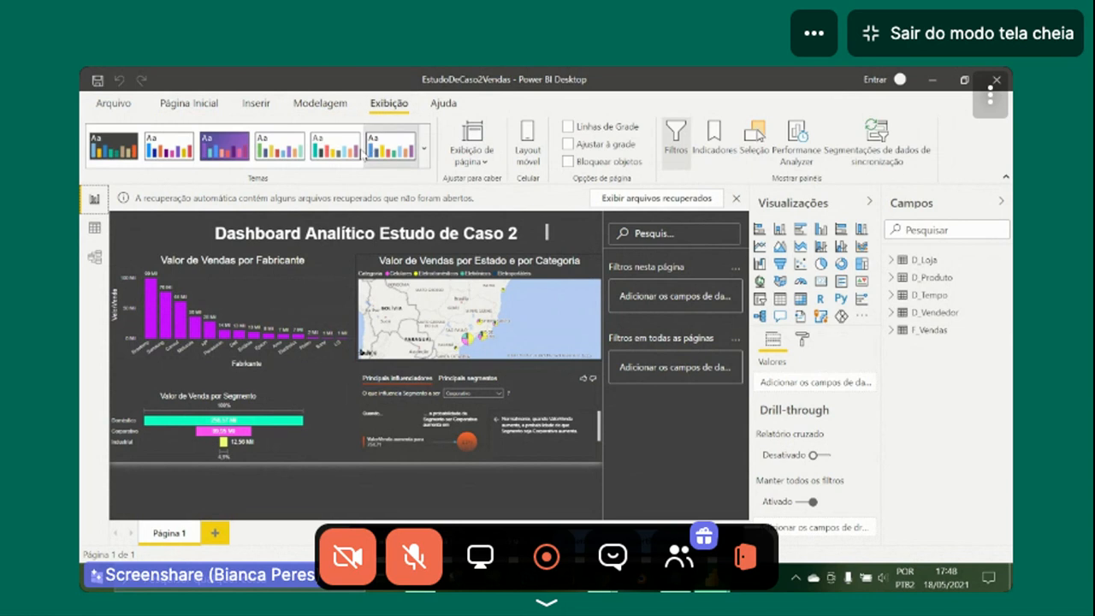
click(422, 149)
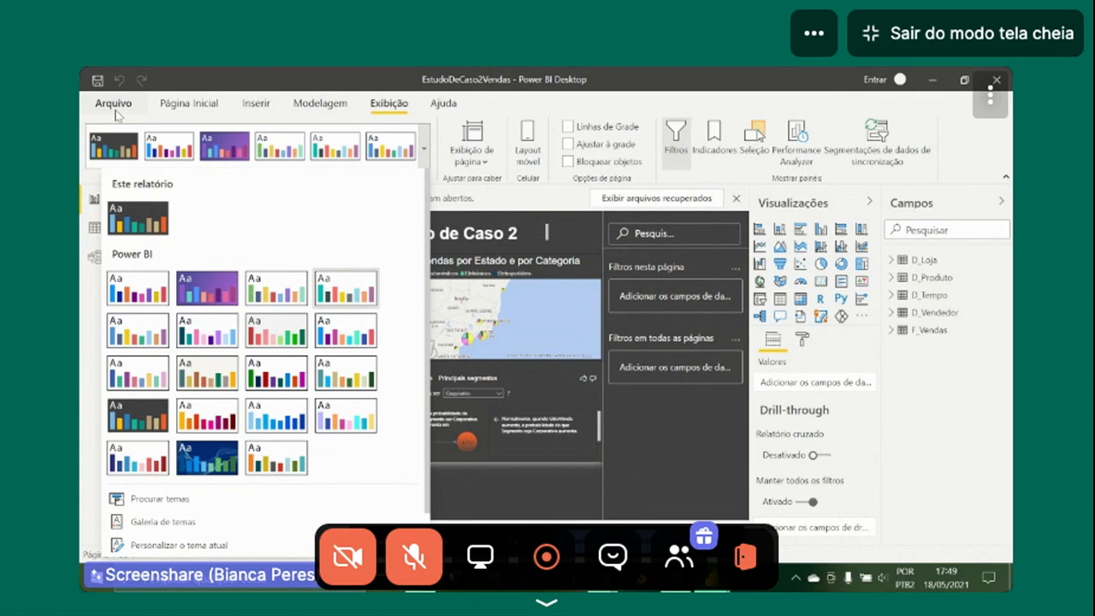
click(432, 234)
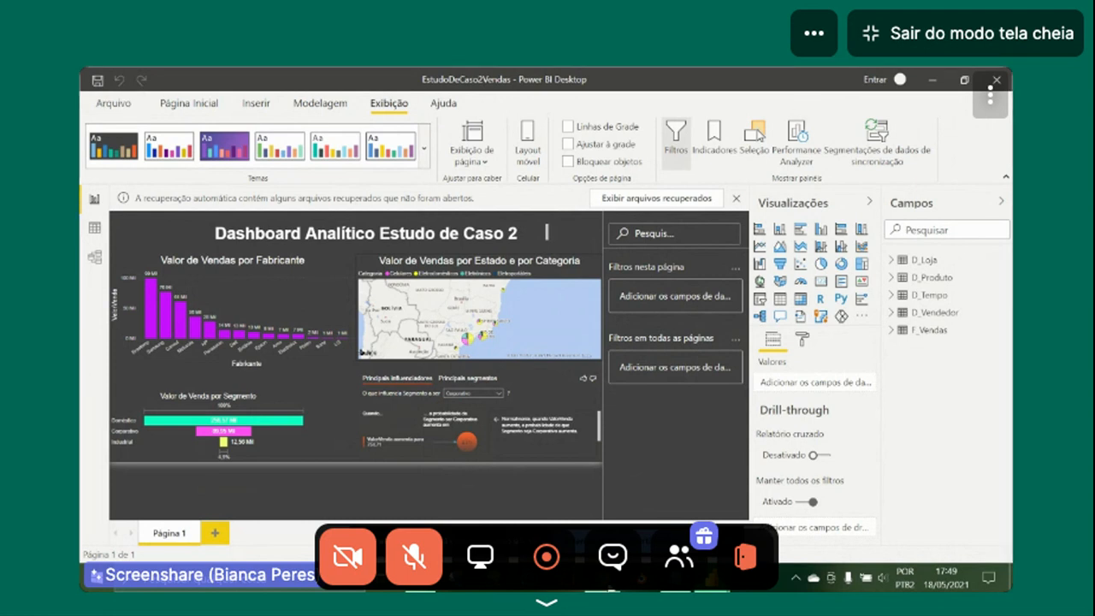
Switch to the PowerBIversao1 presentation in Google Slides and present it from the slide of questions an analyst should ask about a data set.
mouse_move(610, 589)
click(462, 502)
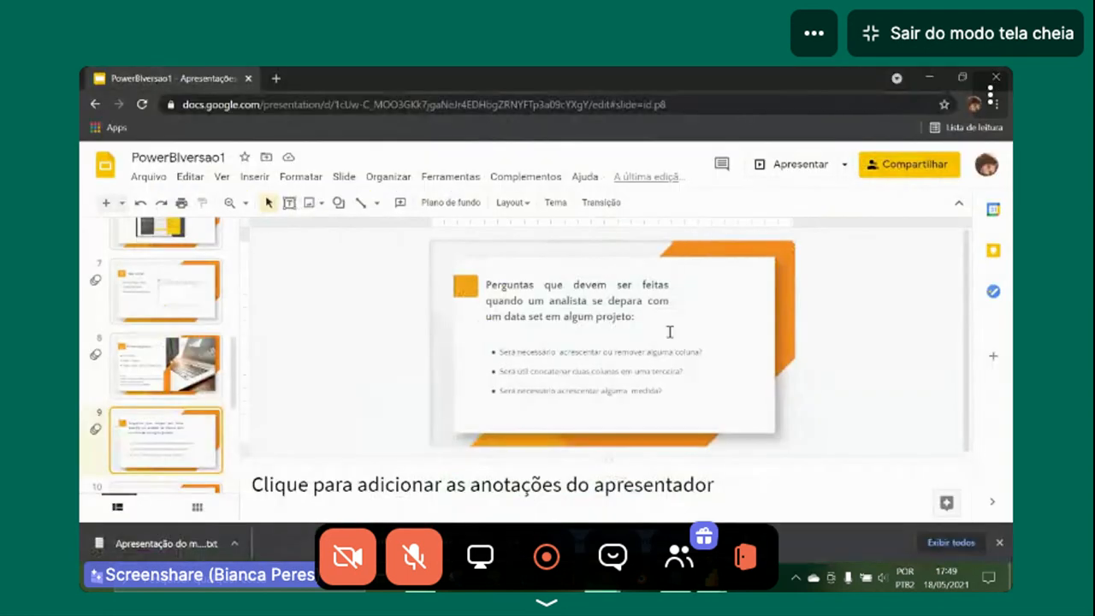
click(792, 176)
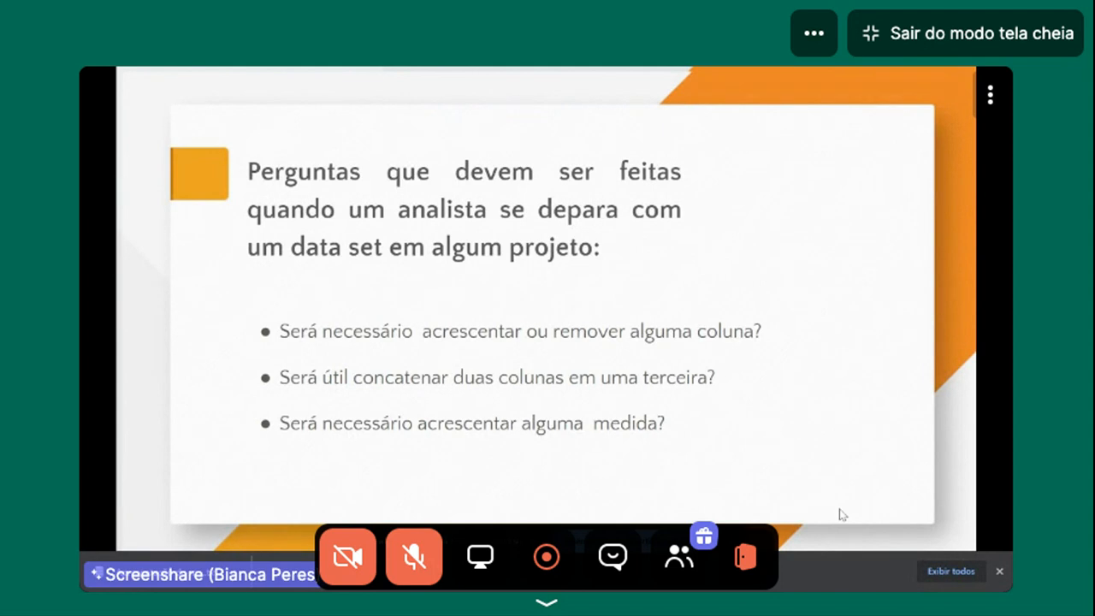
Switch on the webcam in the Whereby meeting and leave the full-screen view of the shared screen.
click(360, 561)
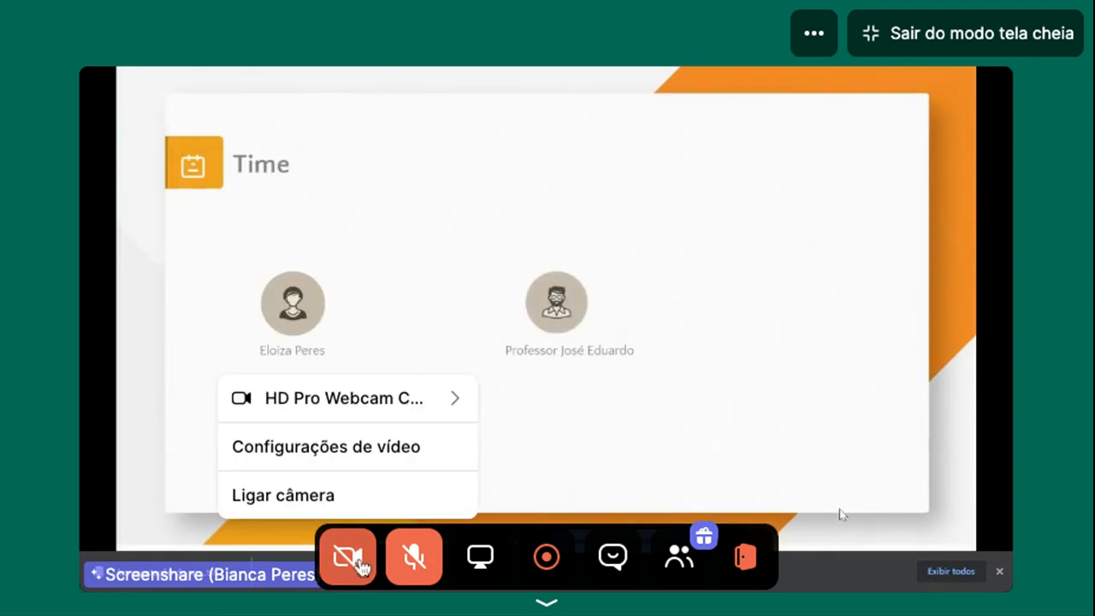
click(360, 561)
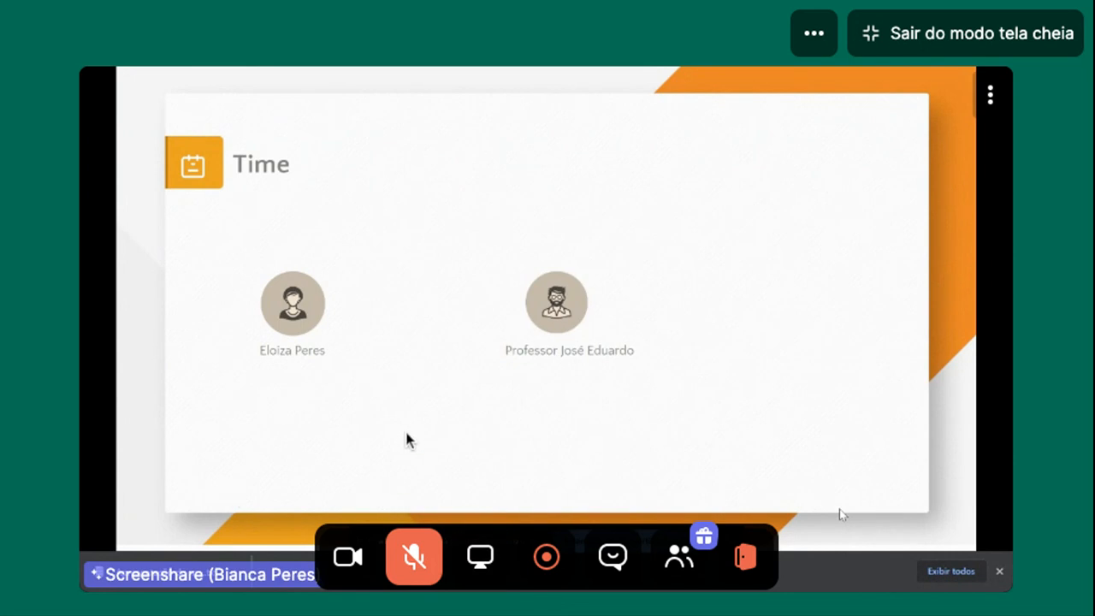
click(435, 534)
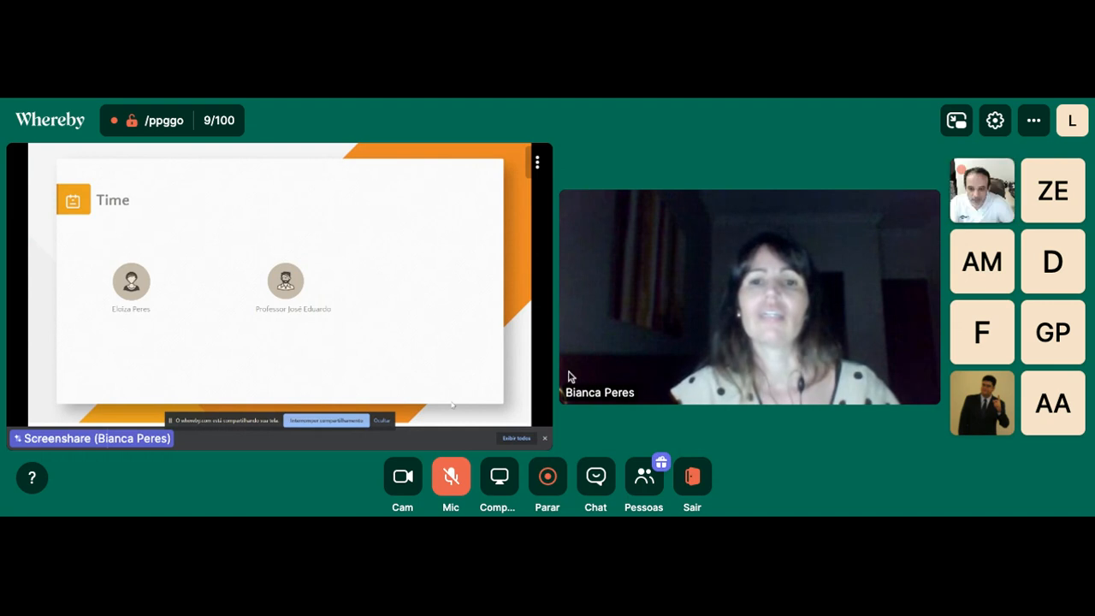
click(453, 488)
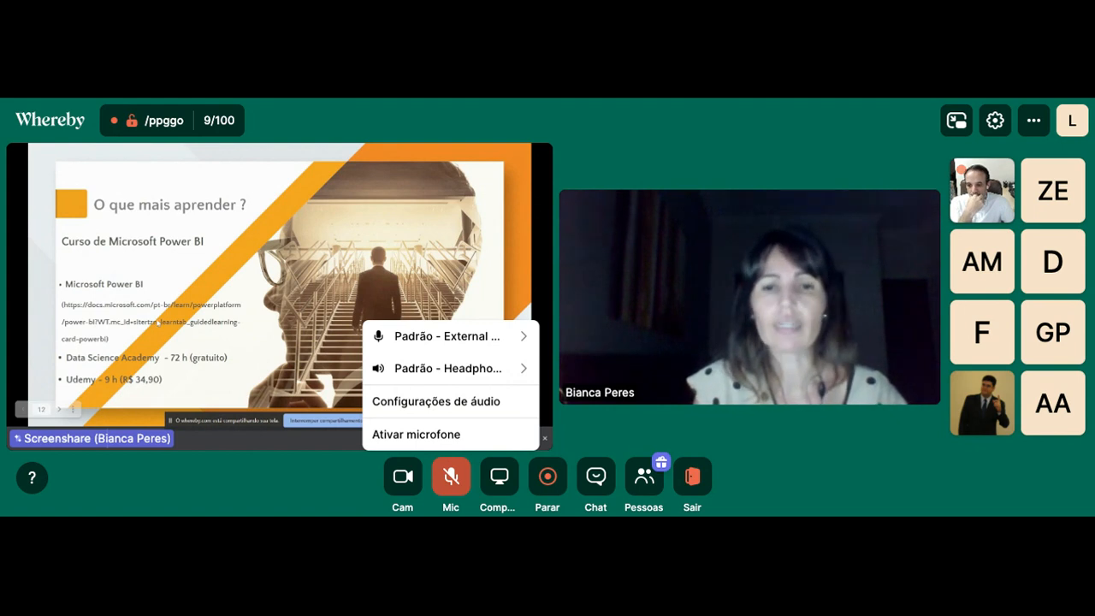
click(451, 476)
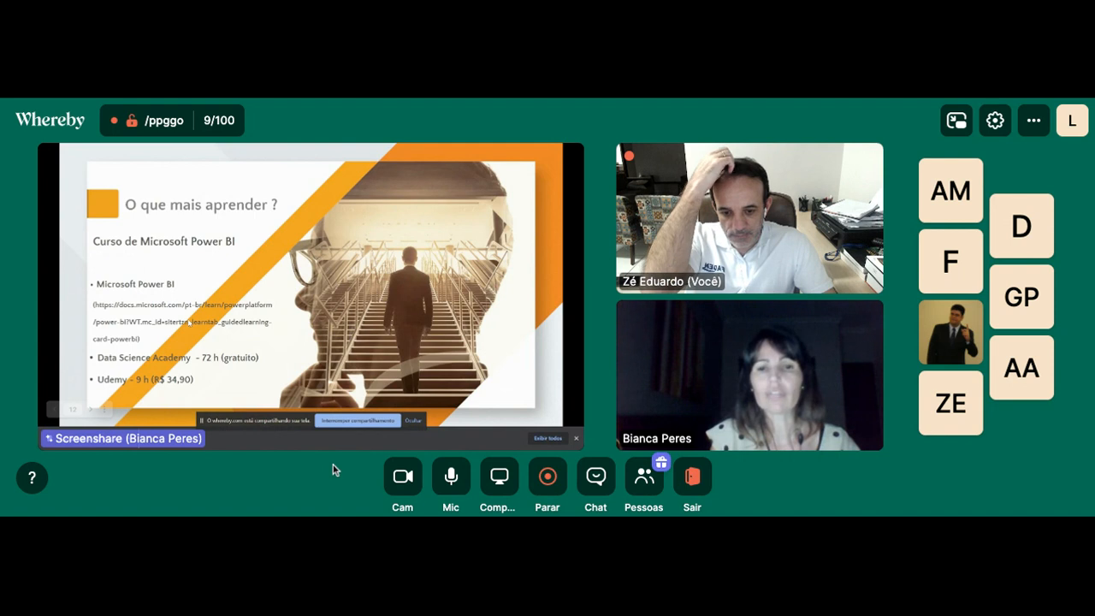
click(451, 477)
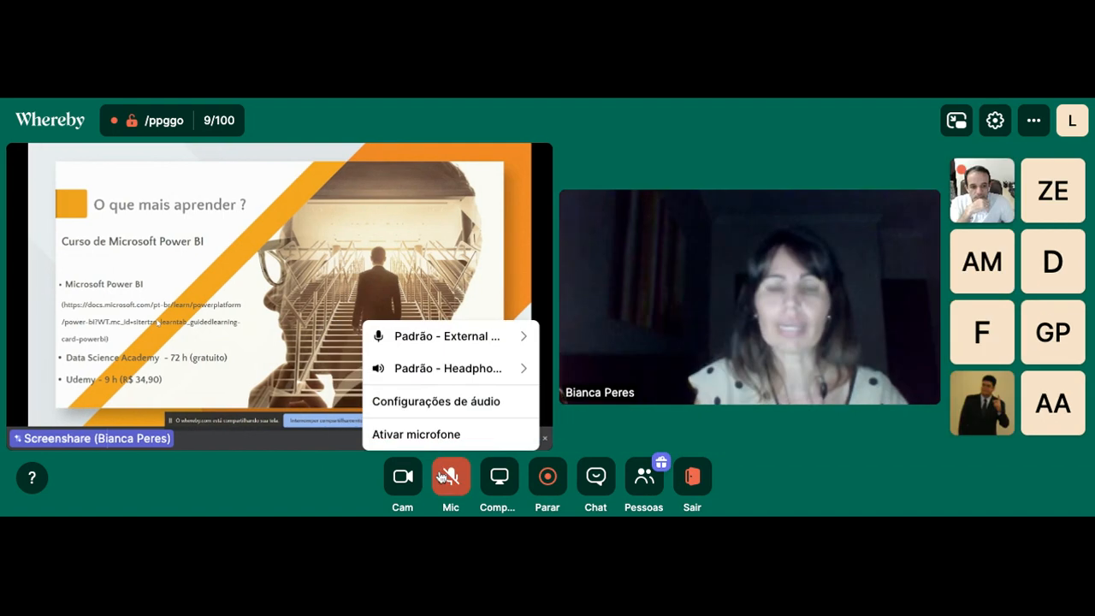
mouse_move(383, 470)
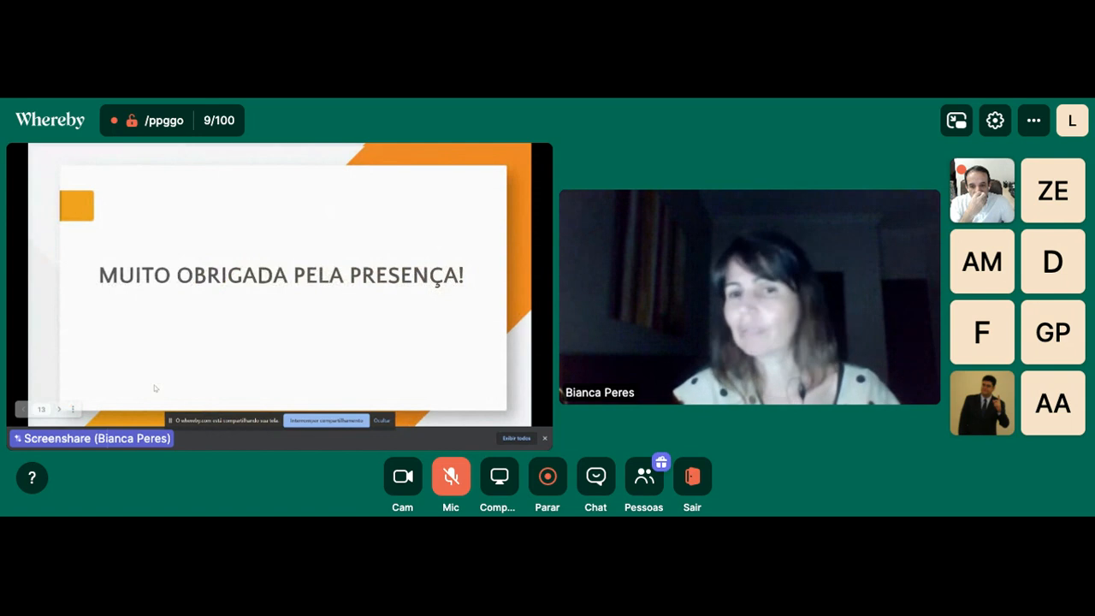
Unmute the microphone in the Whereby meeting for the closing conversation.
click(453, 476)
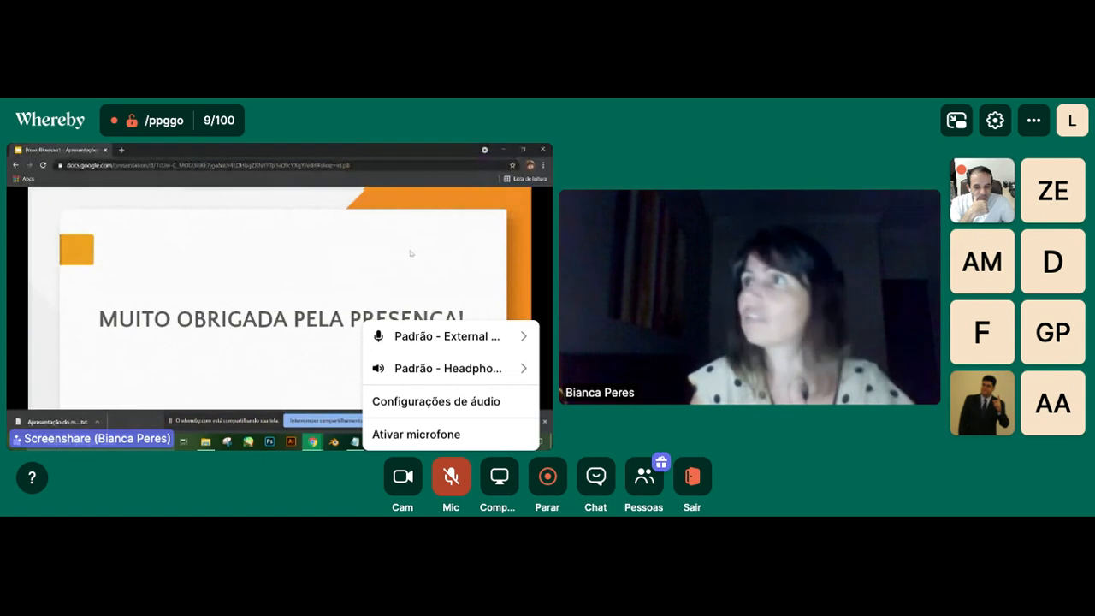
click(450, 477)
click(294, 487)
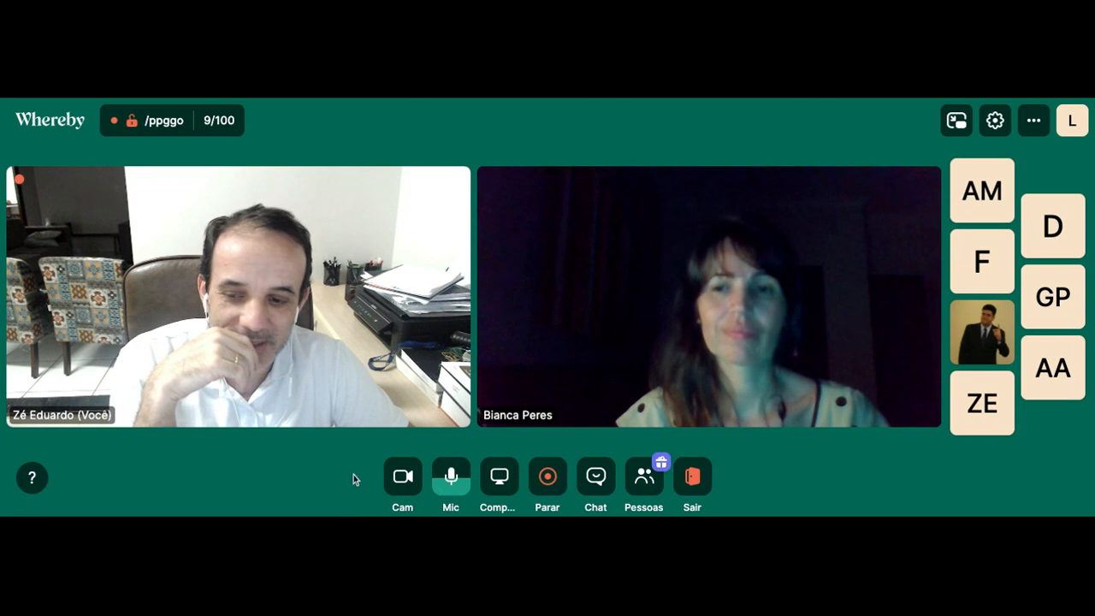
click(692, 476)
click(803, 480)
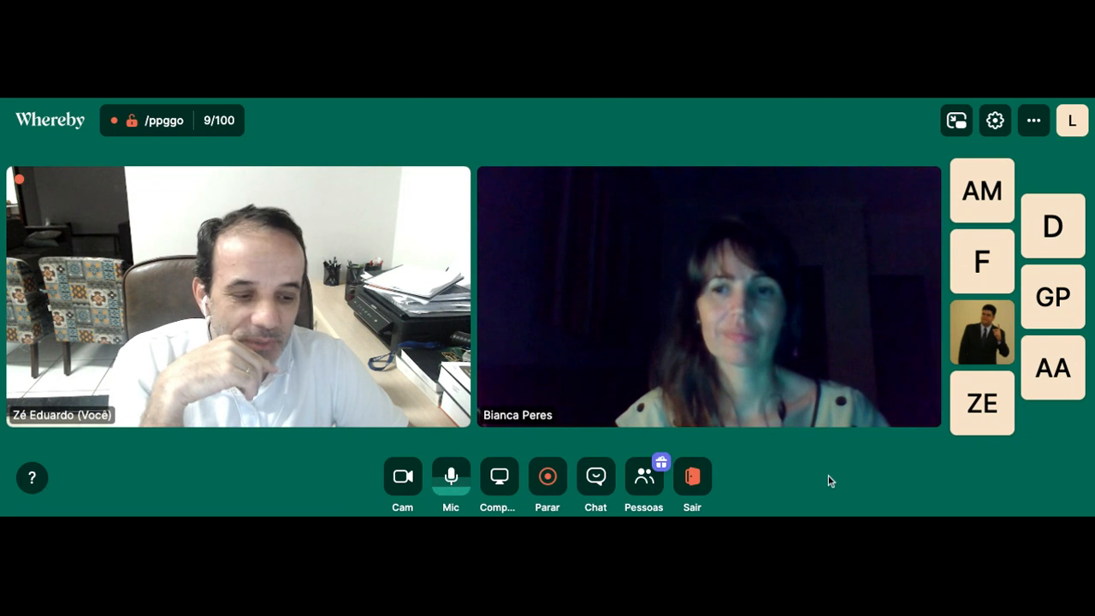
click(709, 494)
click(707, 495)
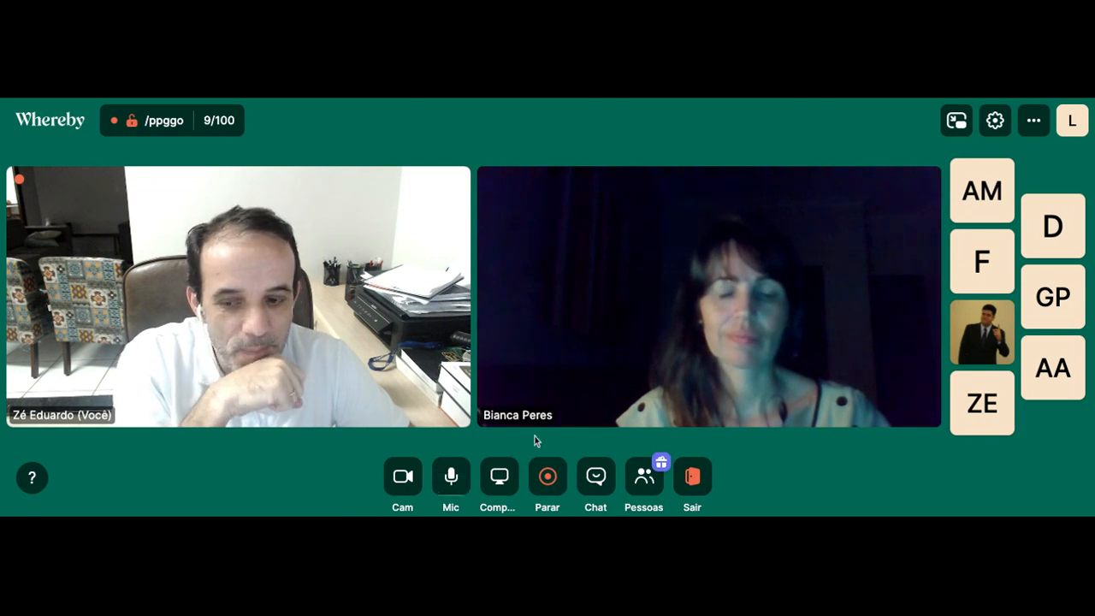
click(555, 485)
click(571, 496)
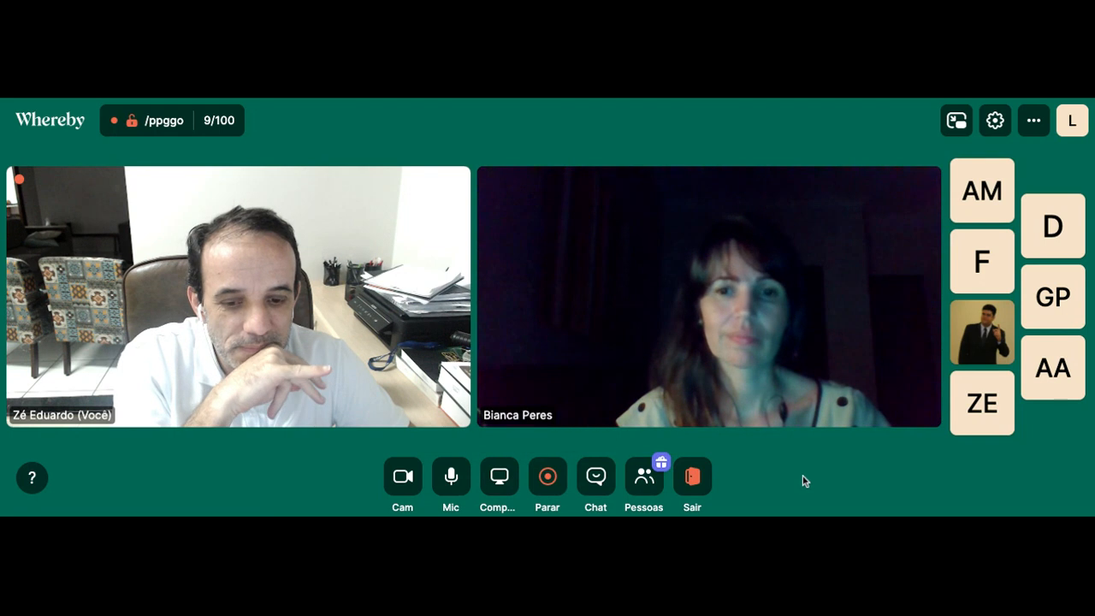
mouse_move(996, 346)
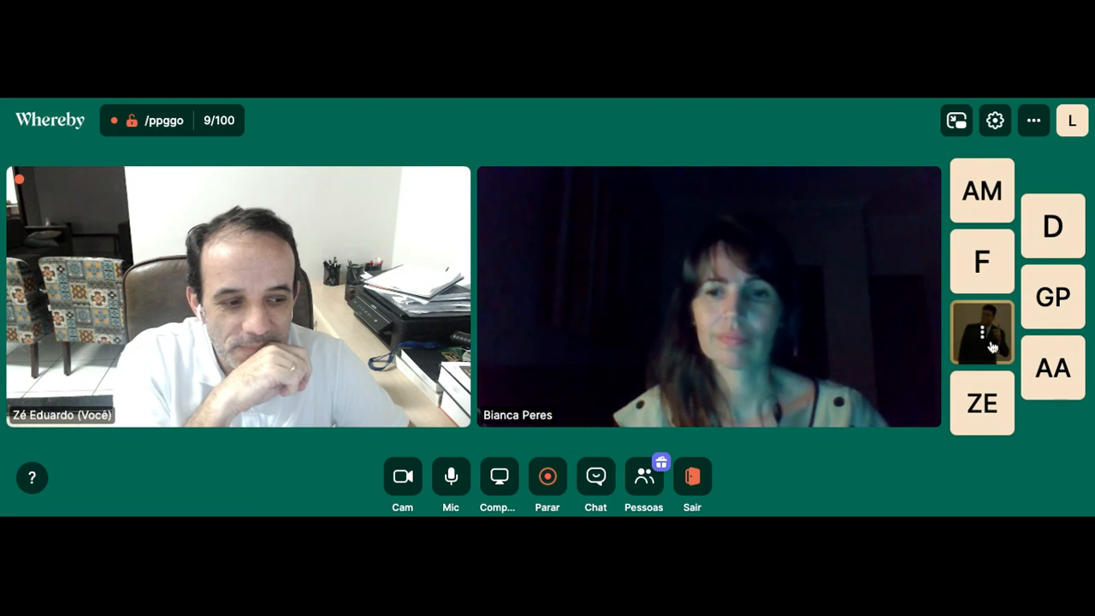